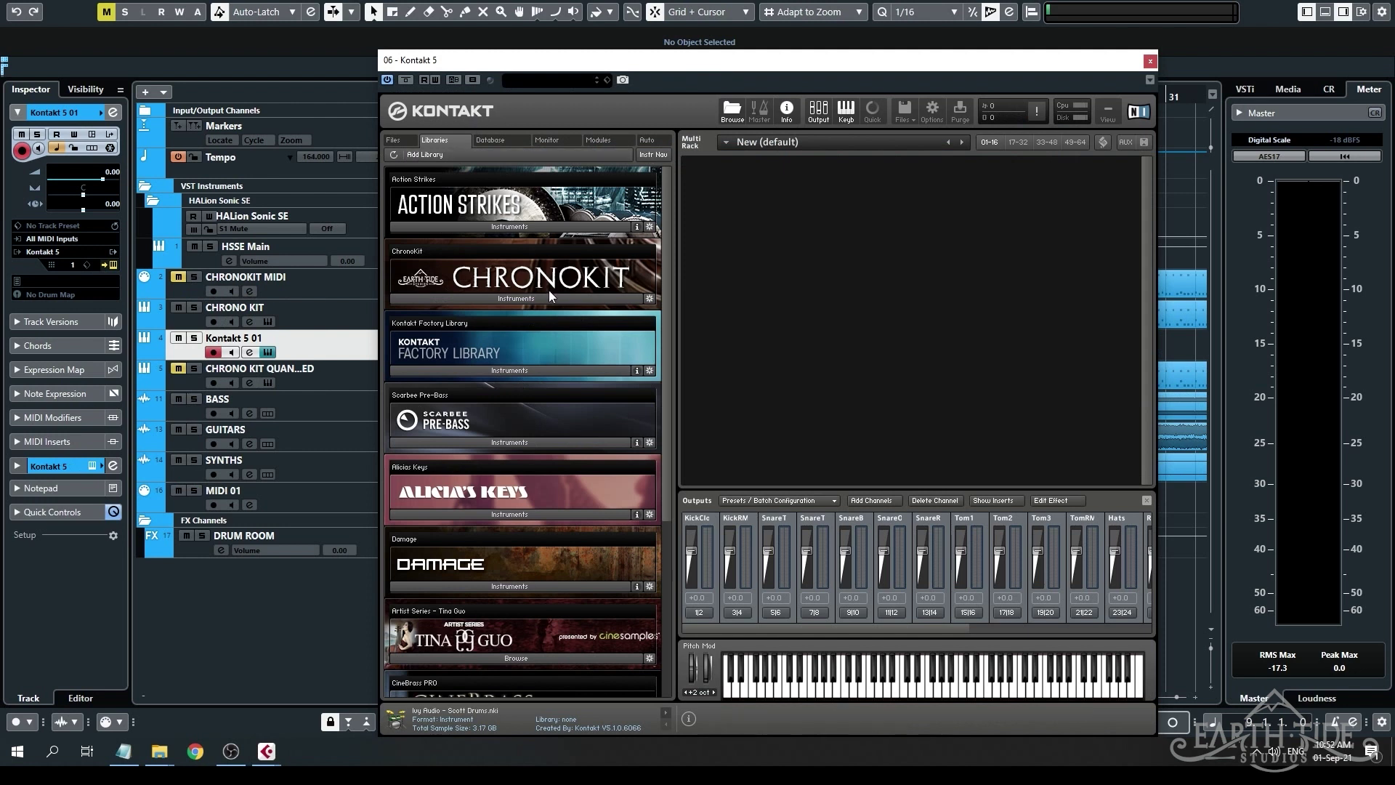
Load the ChronoKit instrument from its library into Kontakt, look over its interface, and close the instrument window.
{"action": "double_click", "coordinate": [506, 319]}
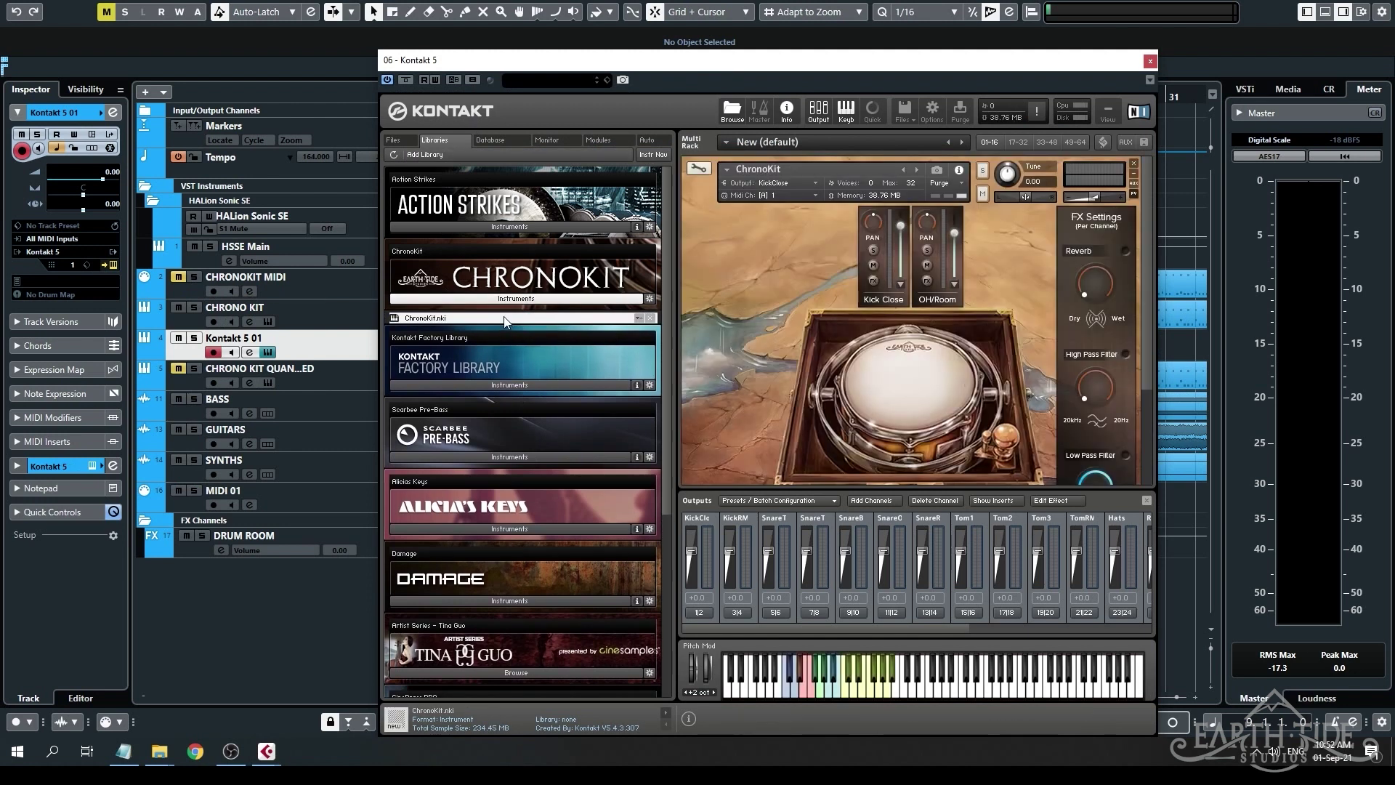
{"action": "scroll", "coordinate": [1154, 299], "scroll_direction": "down", "scroll_amount": 2}
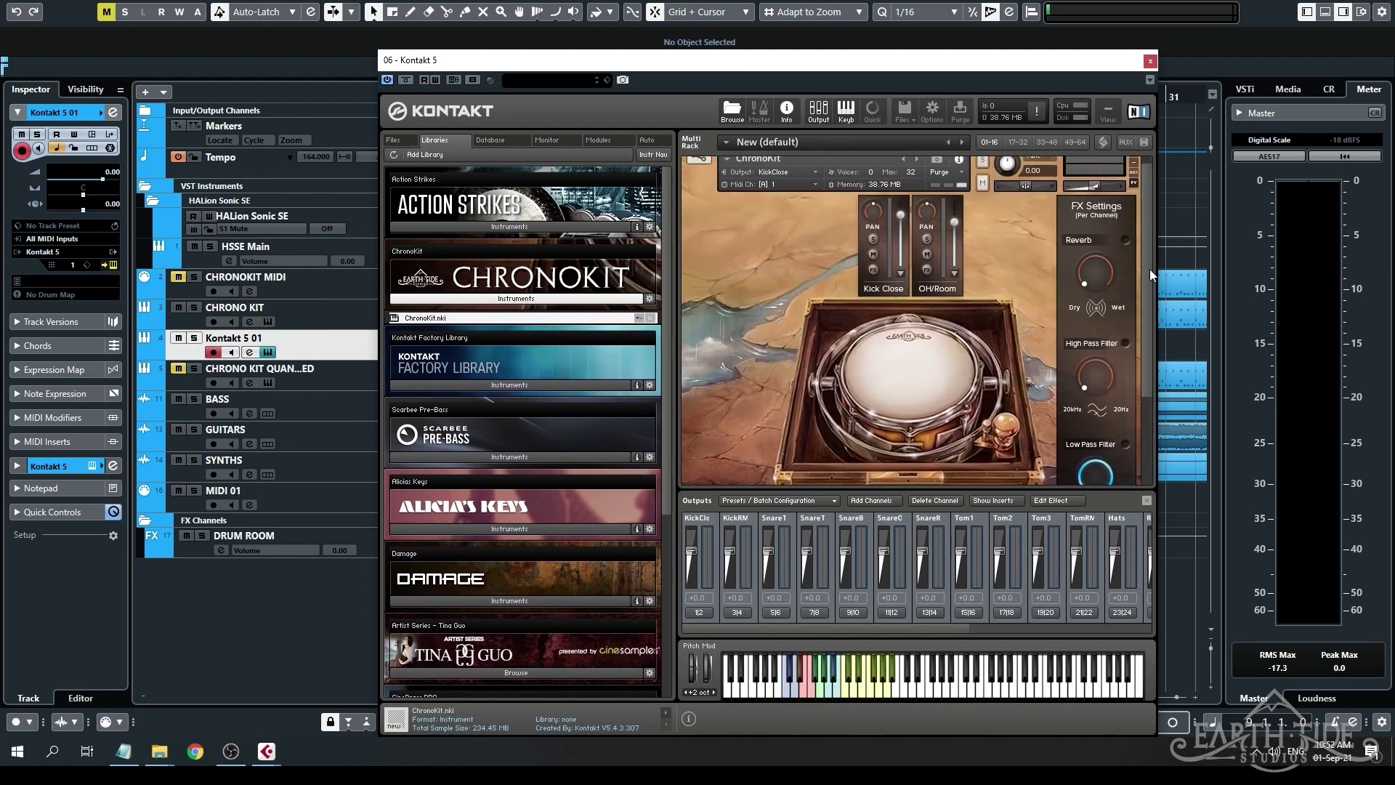
{"action": "scroll", "coordinate": [1154, 313], "scroll_direction": "down", "scroll_amount": 2}
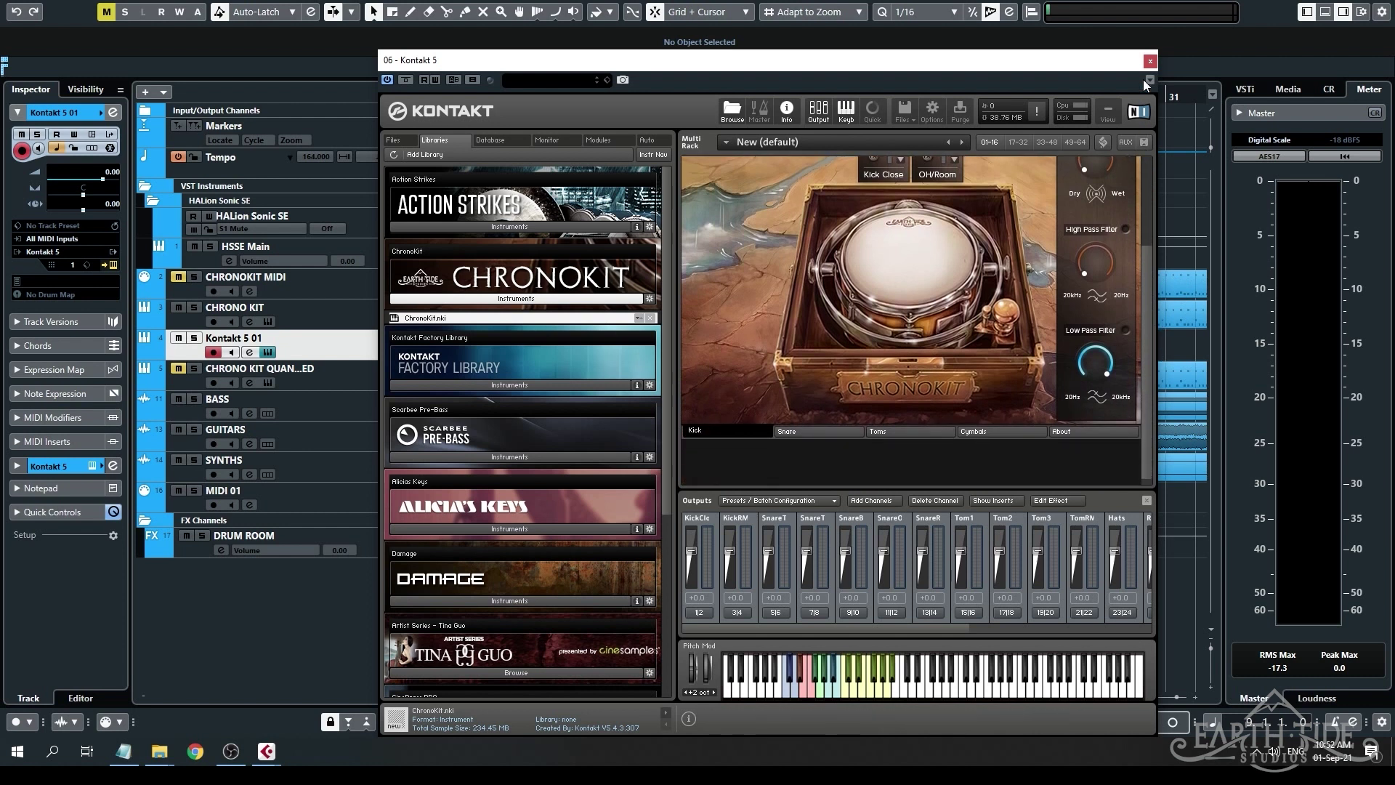
{"action": "left_click", "coordinate": [1150, 61]}
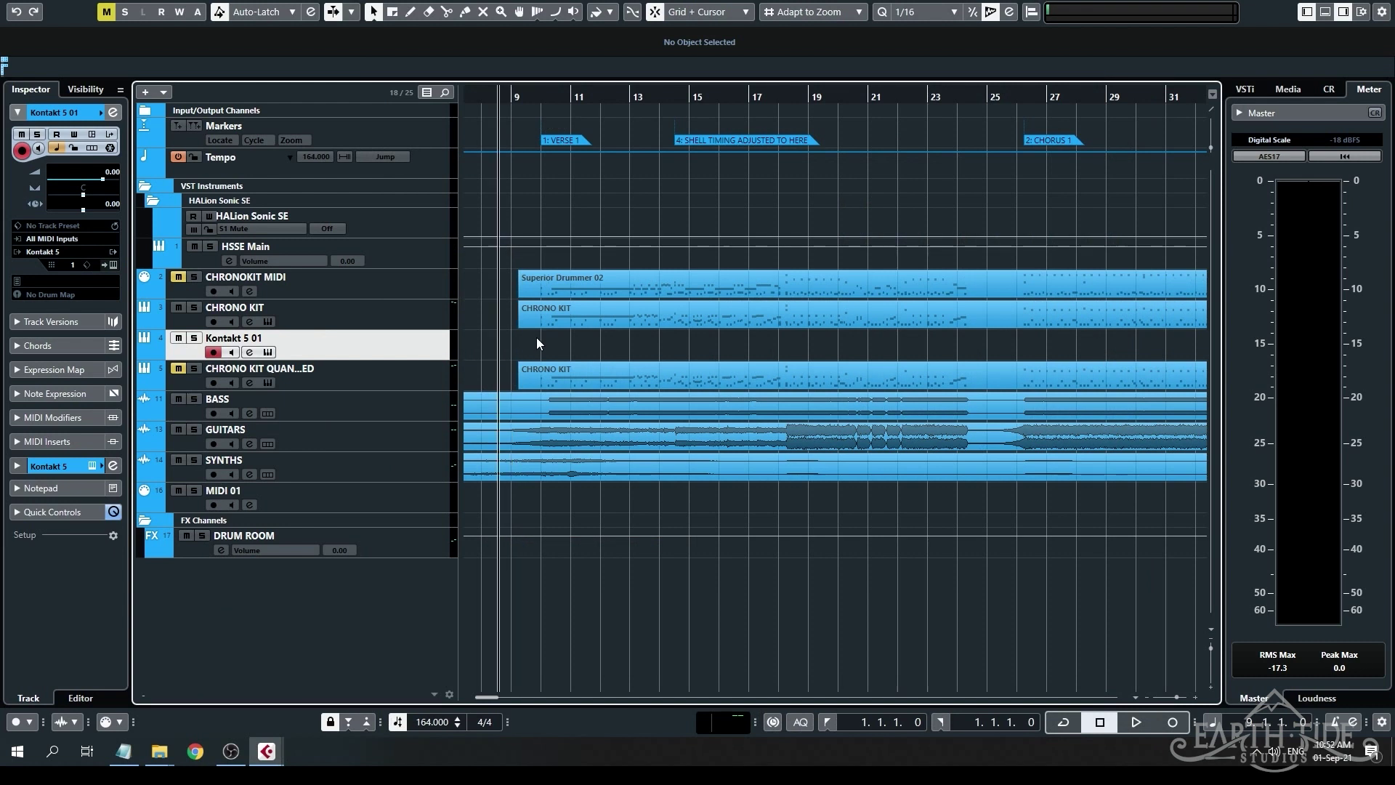
Create an empty MIDI part on the Kontakt 5 01 track, spanning from 9.2.1 to bar 26.
{"action": "scroll", "coordinate": [531, 342], "scroll_direction": "up", "scroll_amount": 5}
{"action": "left_click_drag", "start_coordinate": [484, 346], "coordinate": [938, 335]}
{"action": "scroll", "coordinate": [726, 345], "scroll_direction": "down", "scroll_amount": 6}
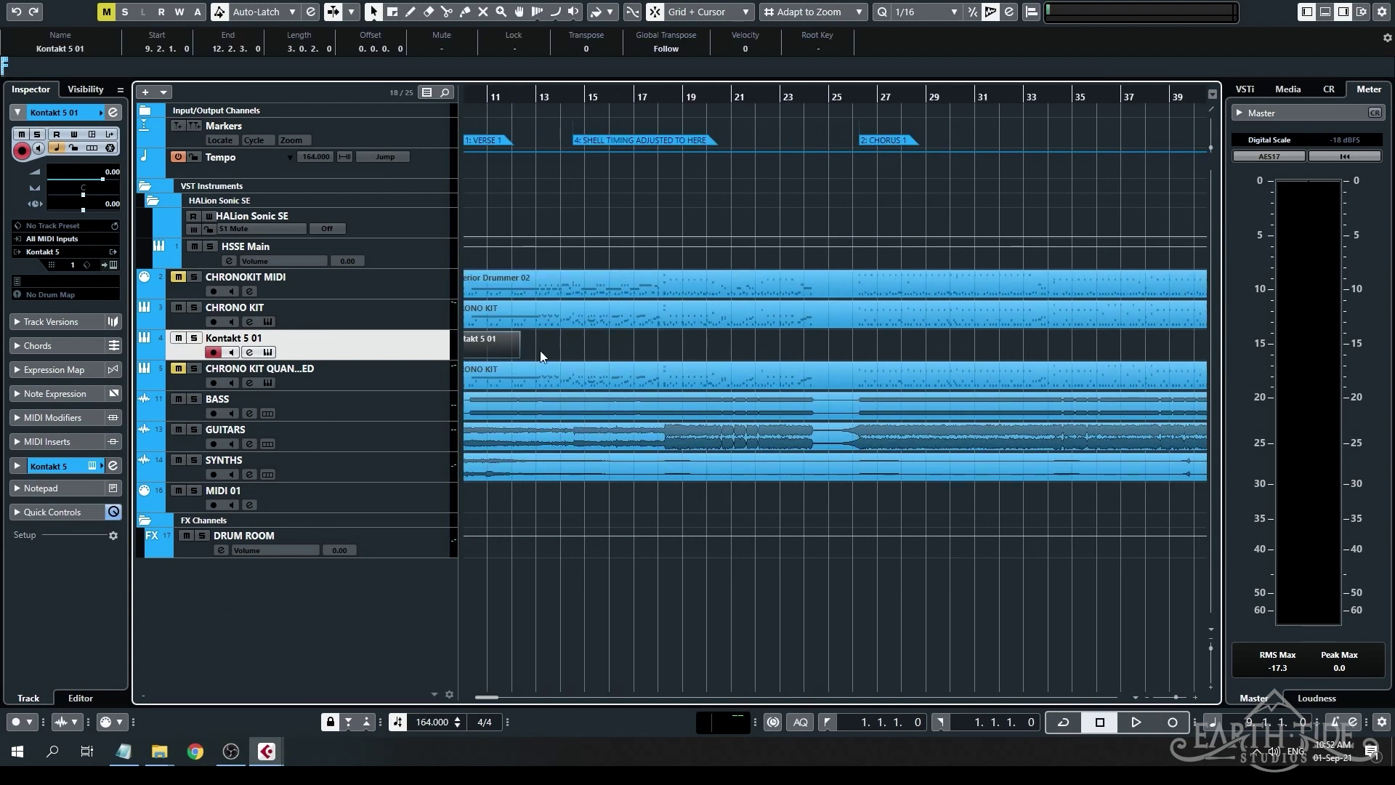
{"action": "left_click_drag", "start_coordinate": [514, 354], "coordinate": [861, 357]}
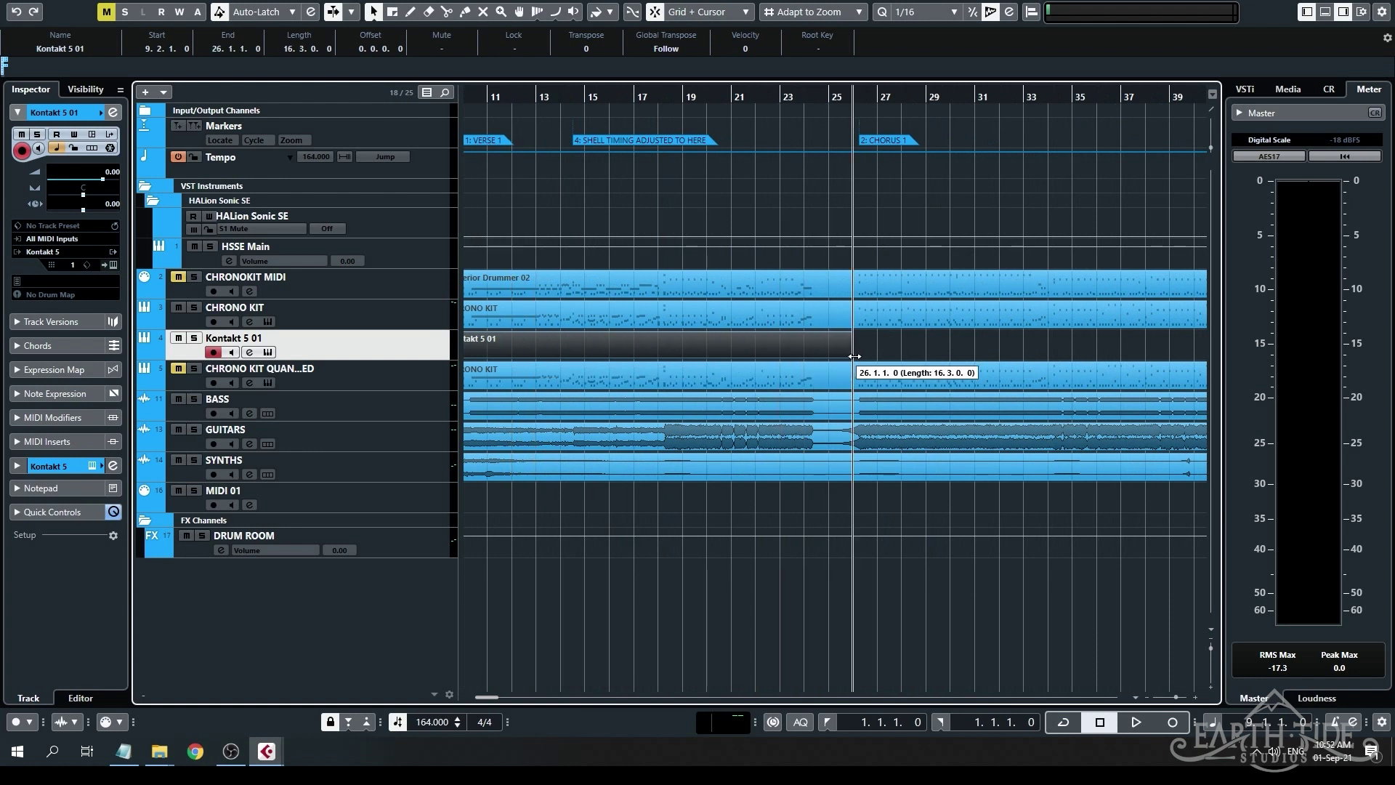
{"action": "scroll", "coordinate": [861, 357], "scroll_direction": "left", "scroll_amount": 5}
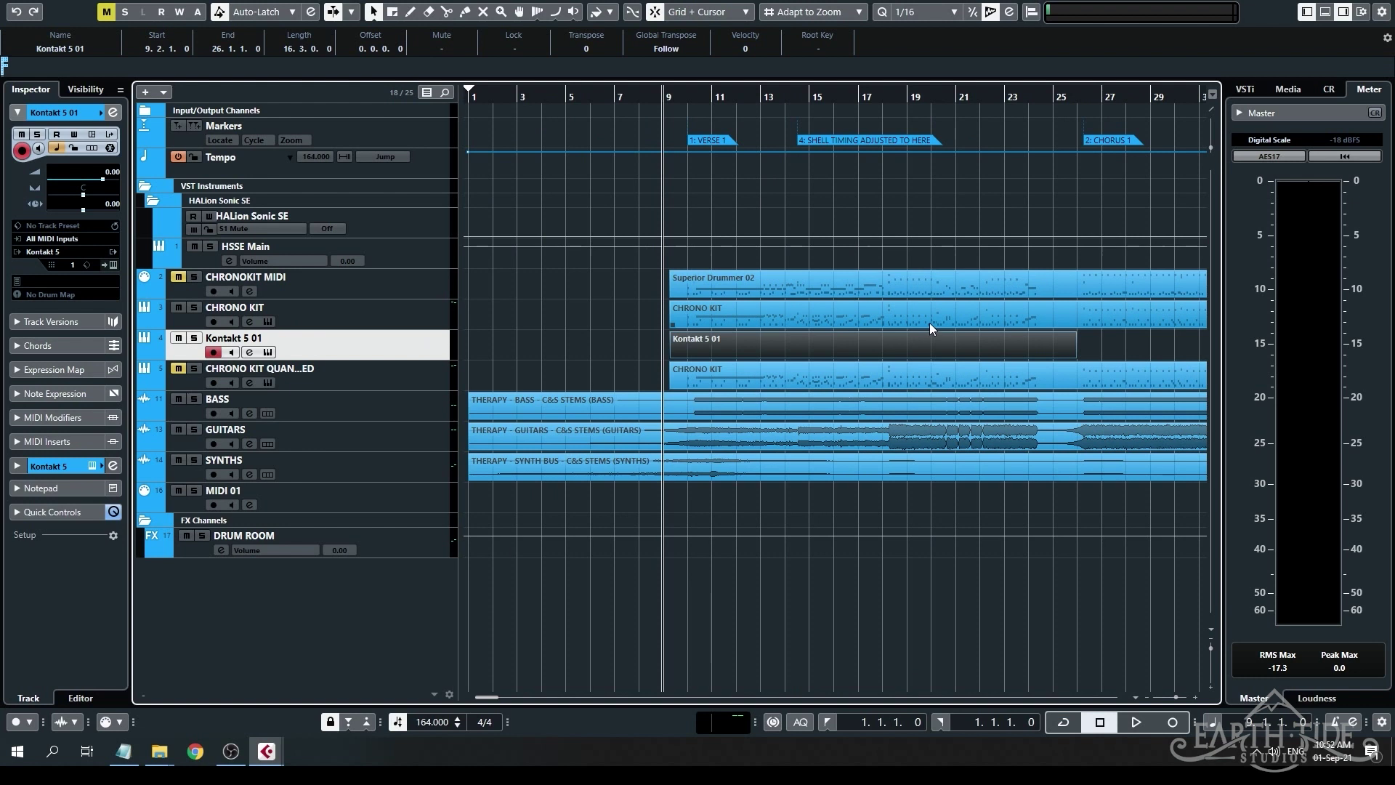
Solo the Kontakt 5 01 track and place the project cursor at bar 10.
{"action": "left_click", "coordinate": [195, 339]}
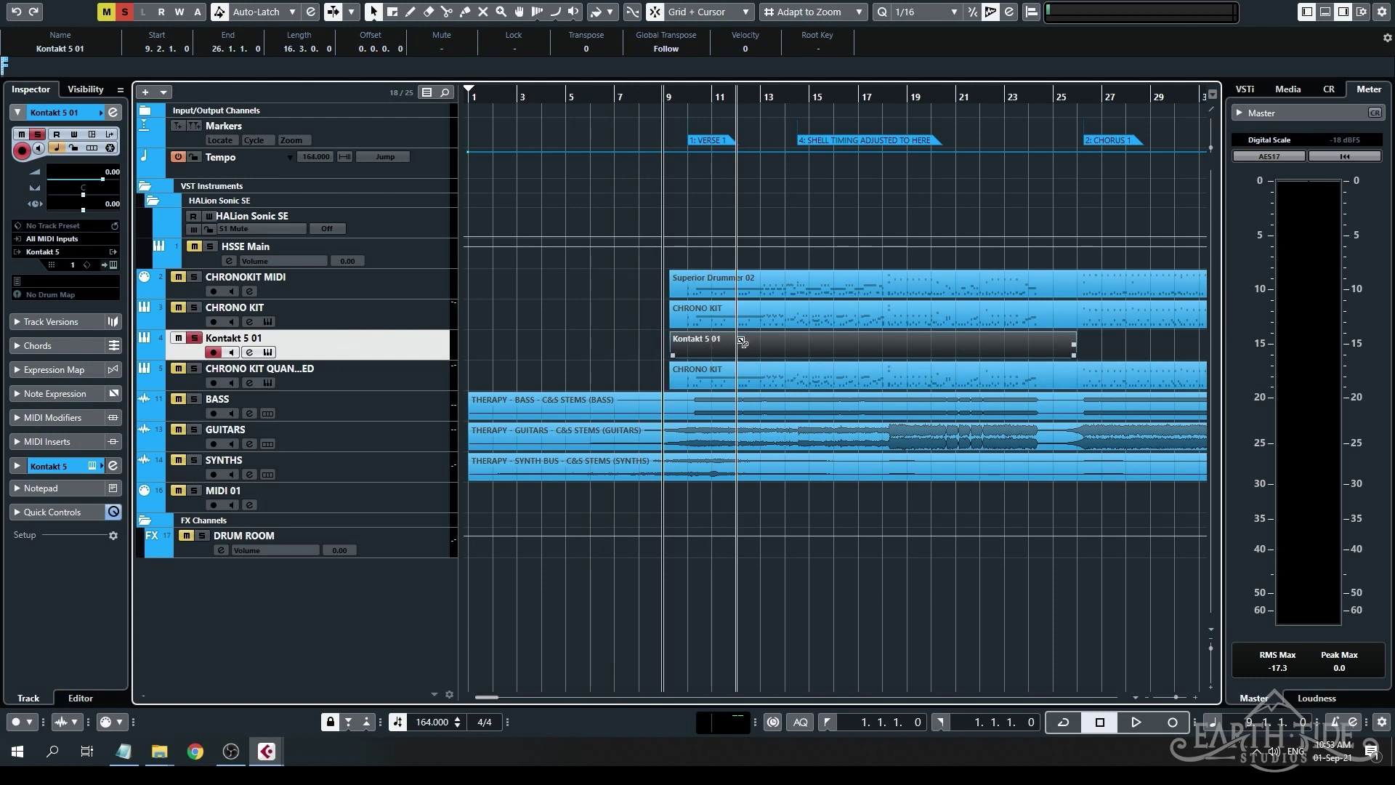
{"action": "scroll", "coordinate": [694, 356], "scroll_direction": "up", "scroll_amount": 5}
{"action": "left_click", "coordinate": [694, 96]}
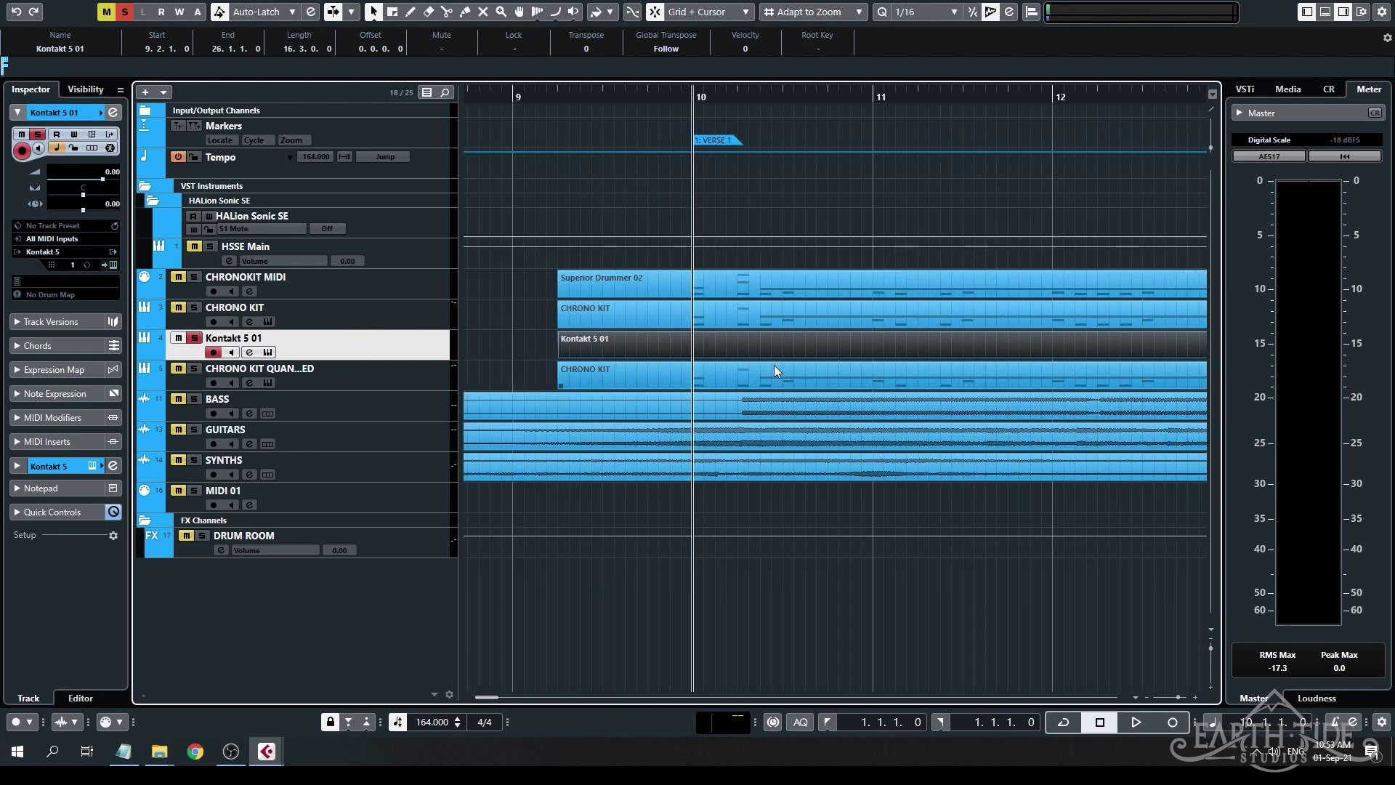
Open the empty Kontakt 5 01 part in the note editor docked below the arrangement.
{"action": "double_click", "coordinate": [776, 359]}
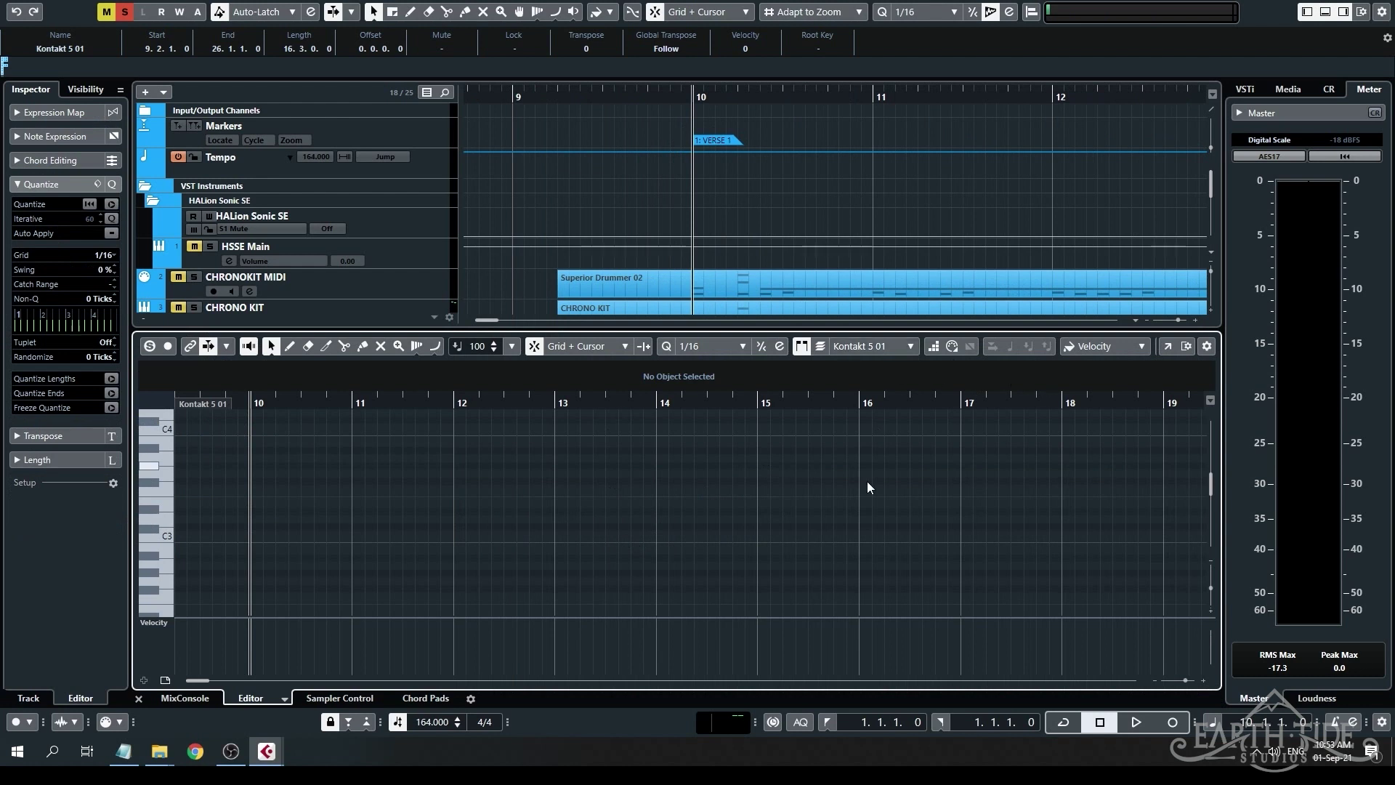
{"action": "scroll", "coordinate": [944, 213], "scroll_direction": "down", "scroll_amount": 3}
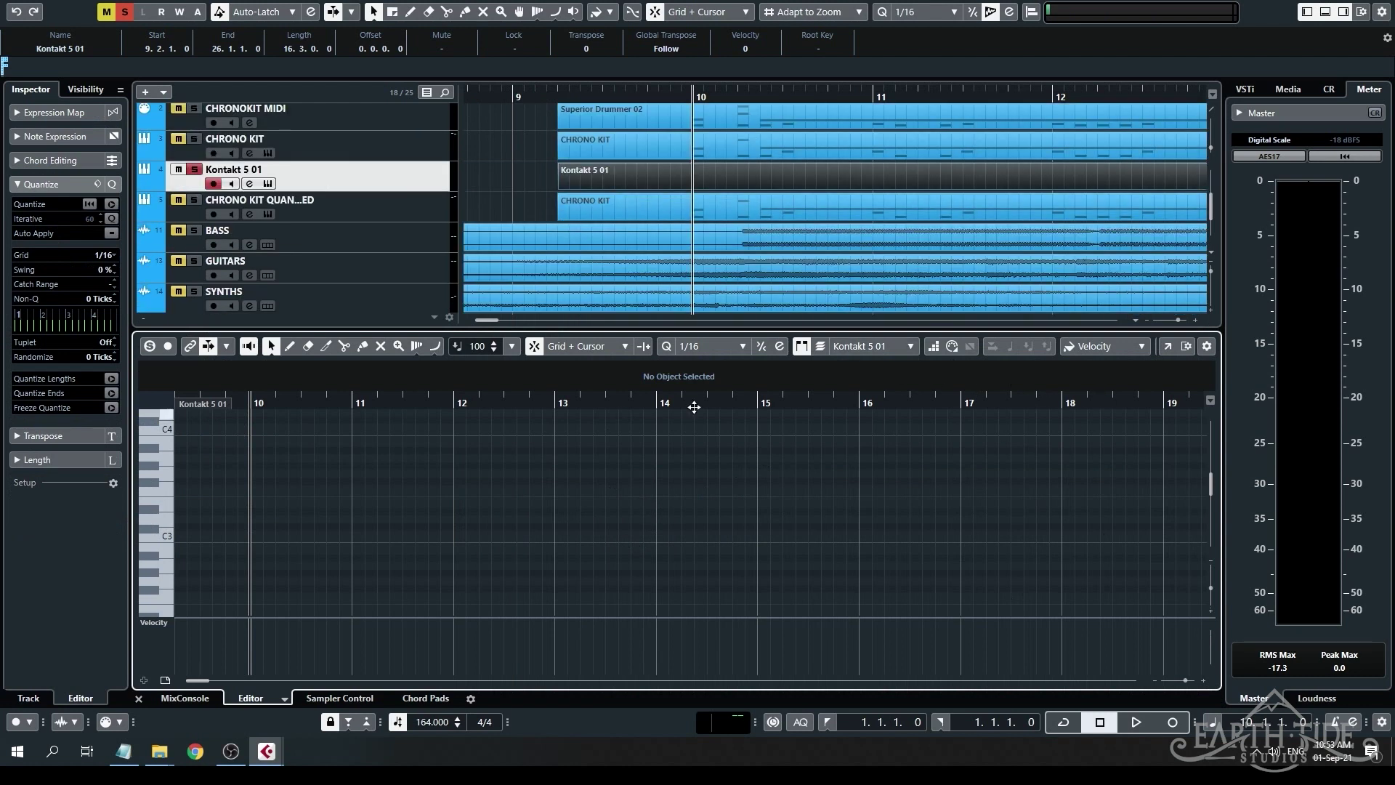
{"action": "left_click", "coordinate": [1169, 347]}
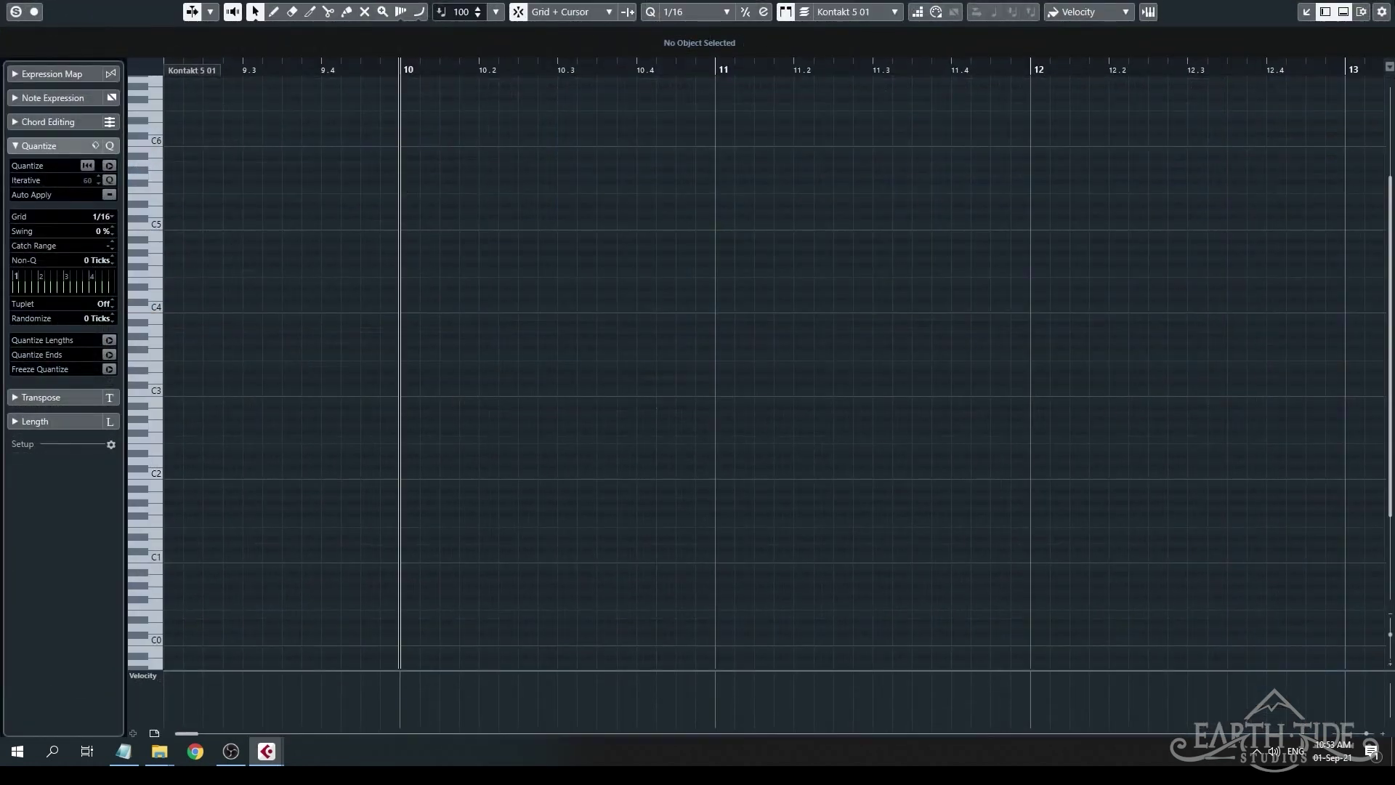
{"action": "left_click", "coordinate": [1306, 13]}
Audition the C1 and D#1 drum sounds on the editor's piano keyboard.
{"action": "scroll", "coordinate": [460, 521], "scroll_direction": "down", "scroll_amount": 8}
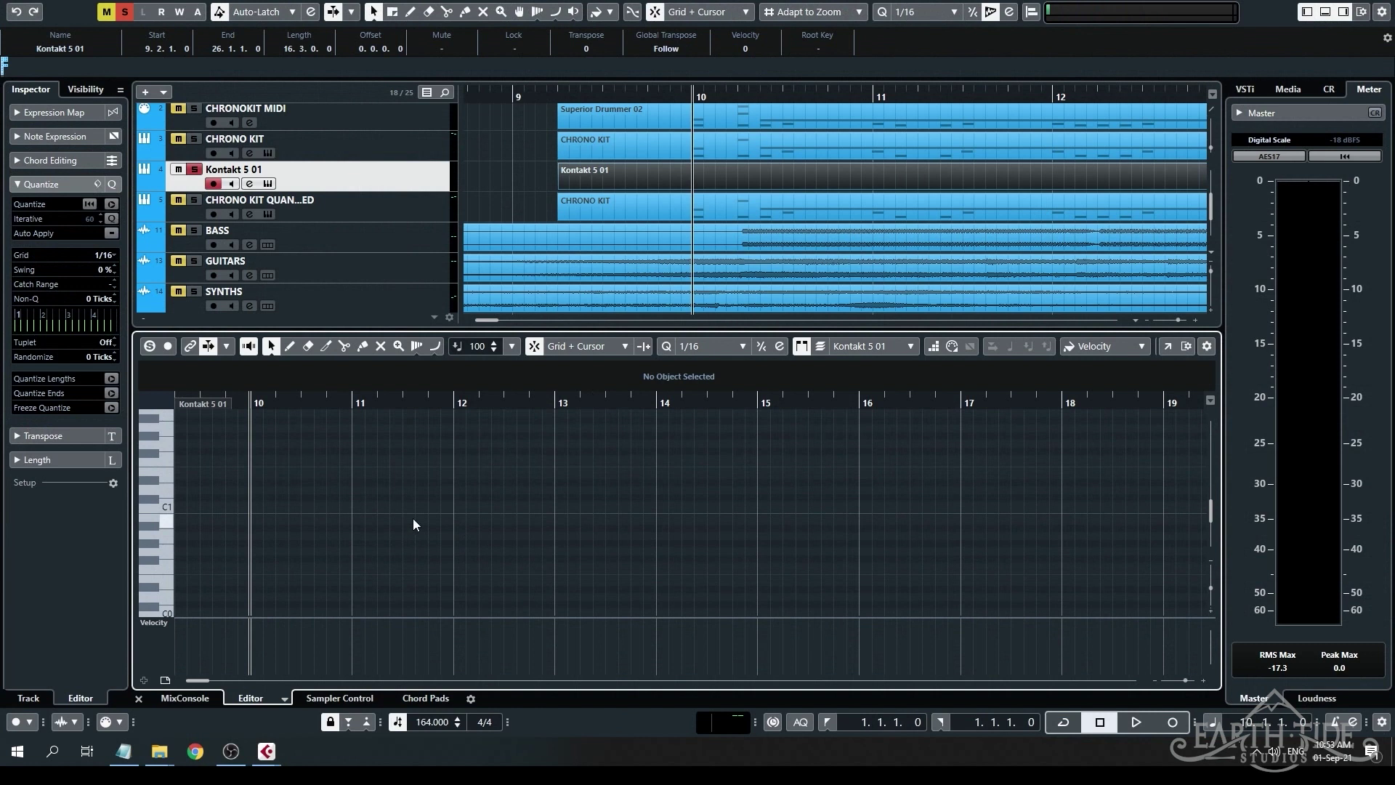
{"action": "scroll", "coordinate": [338, 482], "scroll_direction": "up", "scroll_amount": 2}
{"action": "left_click", "coordinate": [164, 548]}
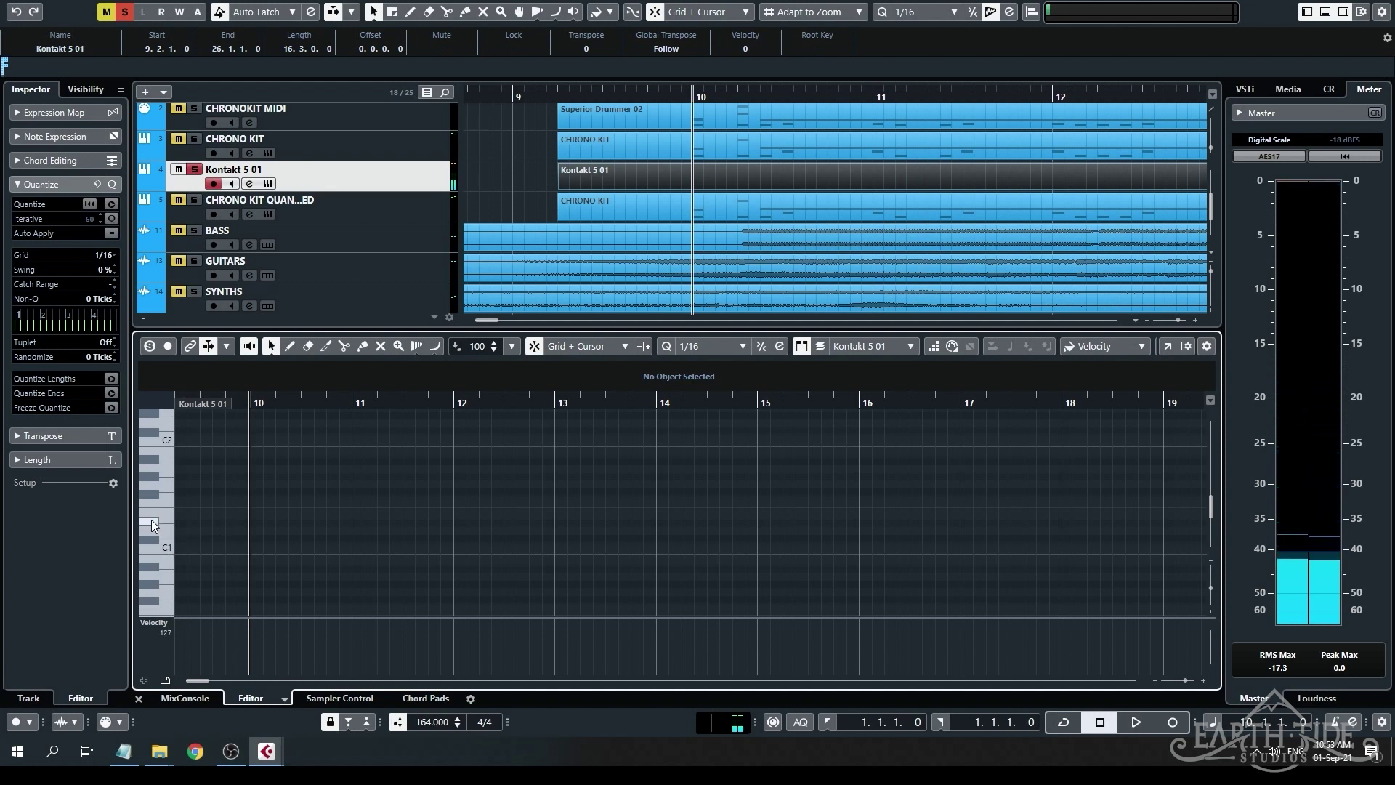
{"action": "left_click", "coordinate": [151, 520]}
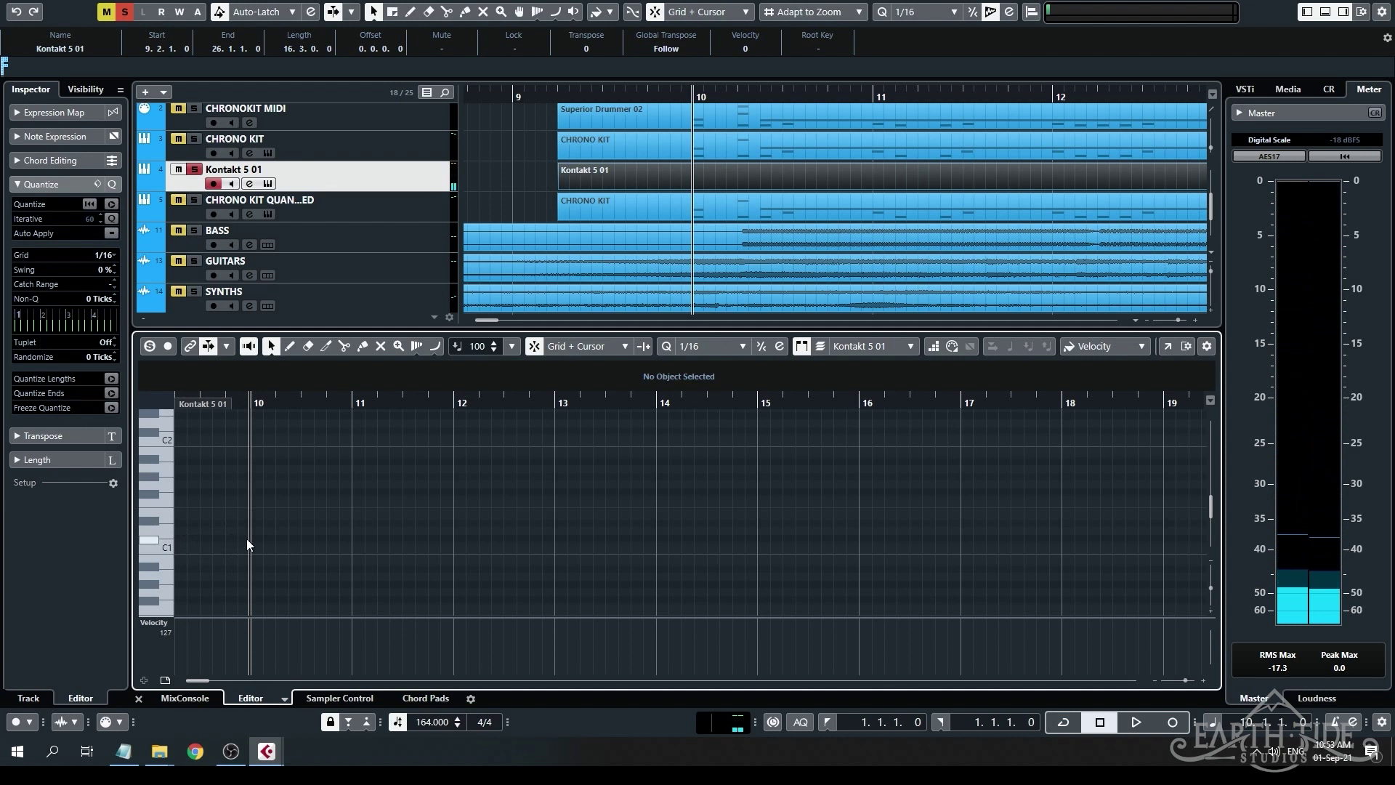
Choose 1/16 as the note editor's quantize value.
{"action": "scroll", "coordinate": [251, 547], "scroll_direction": "up", "scroll_amount": 3}
{"action": "scroll", "coordinate": [255, 546], "scroll_direction": "left", "scroll_amount": 2}
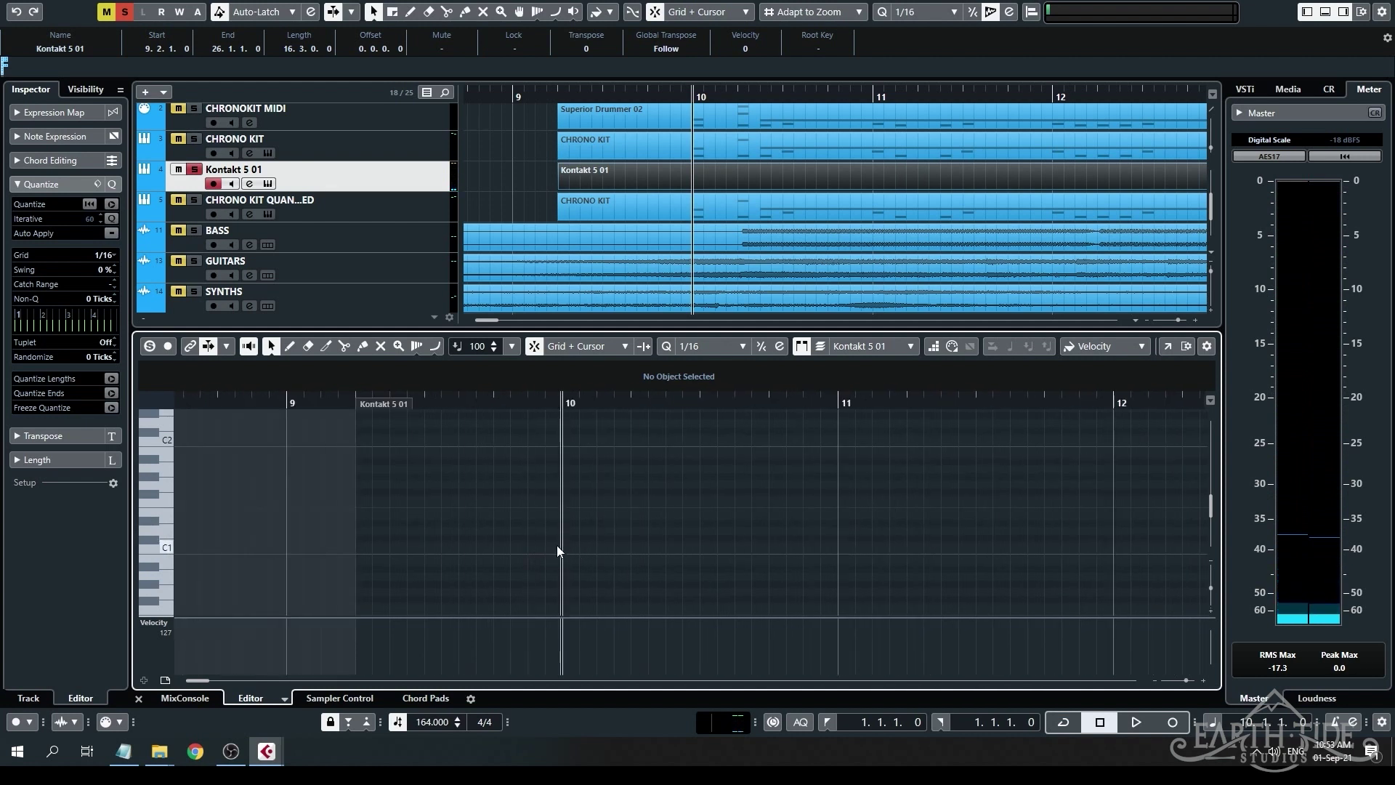
{"action": "left_click", "coordinate": [716, 349]}
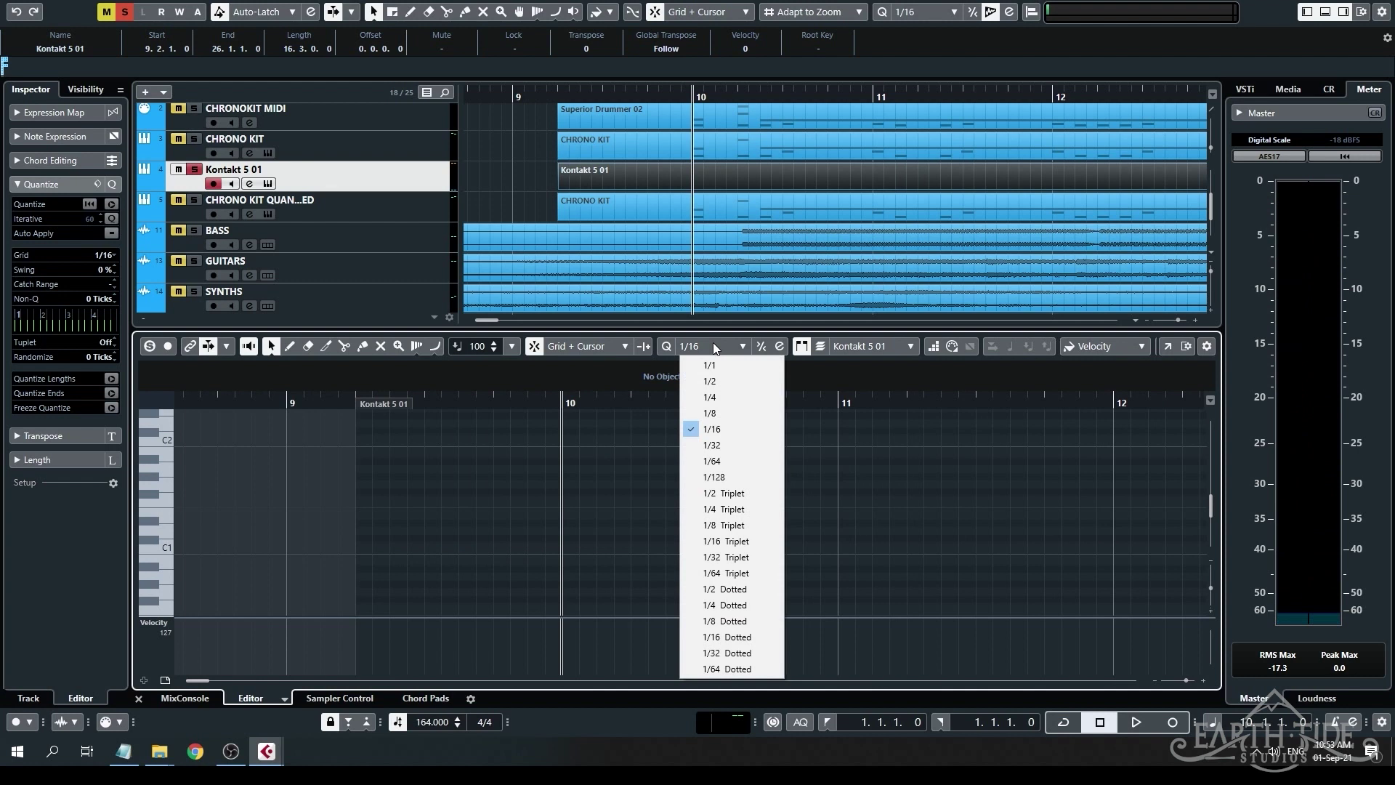
{"action": "left_click", "coordinate": [728, 426]}
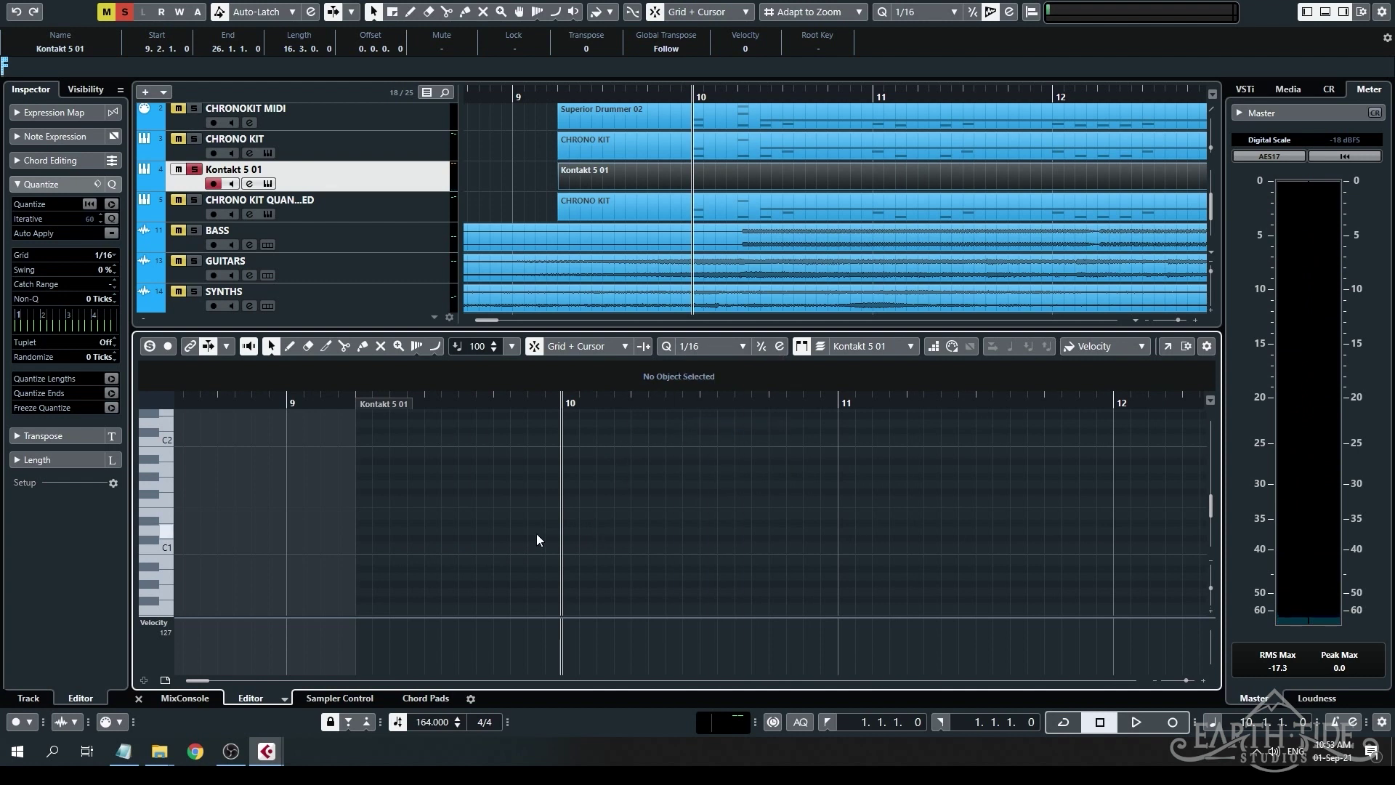
Draw a C1 note at 10.1.1 and extend it to one sixteenth in length.
{"action": "left_click", "coordinate": [569, 545], "text": "alt"}
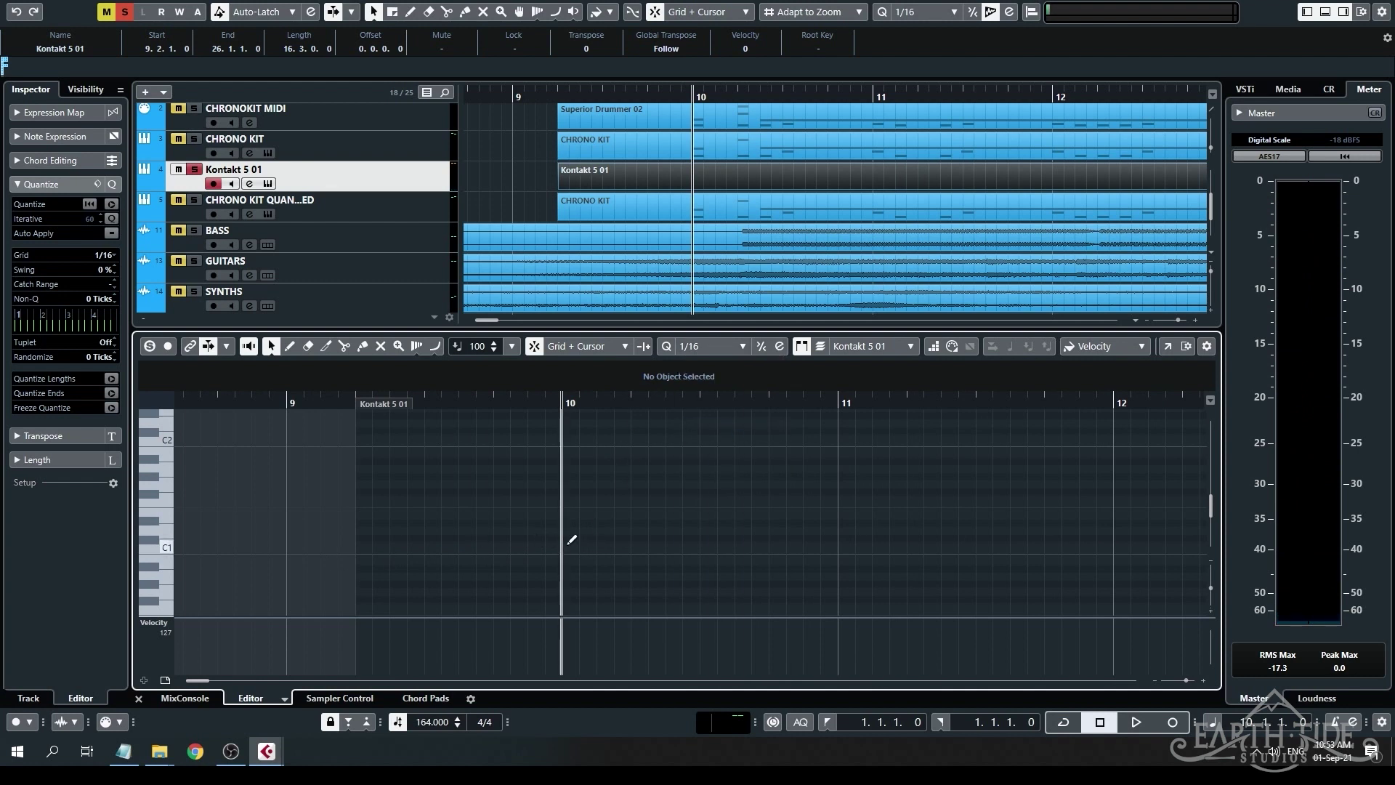
{"action": "scroll", "coordinate": [570, 544], "scroll_direction": "up", "scroll_amount": 3}
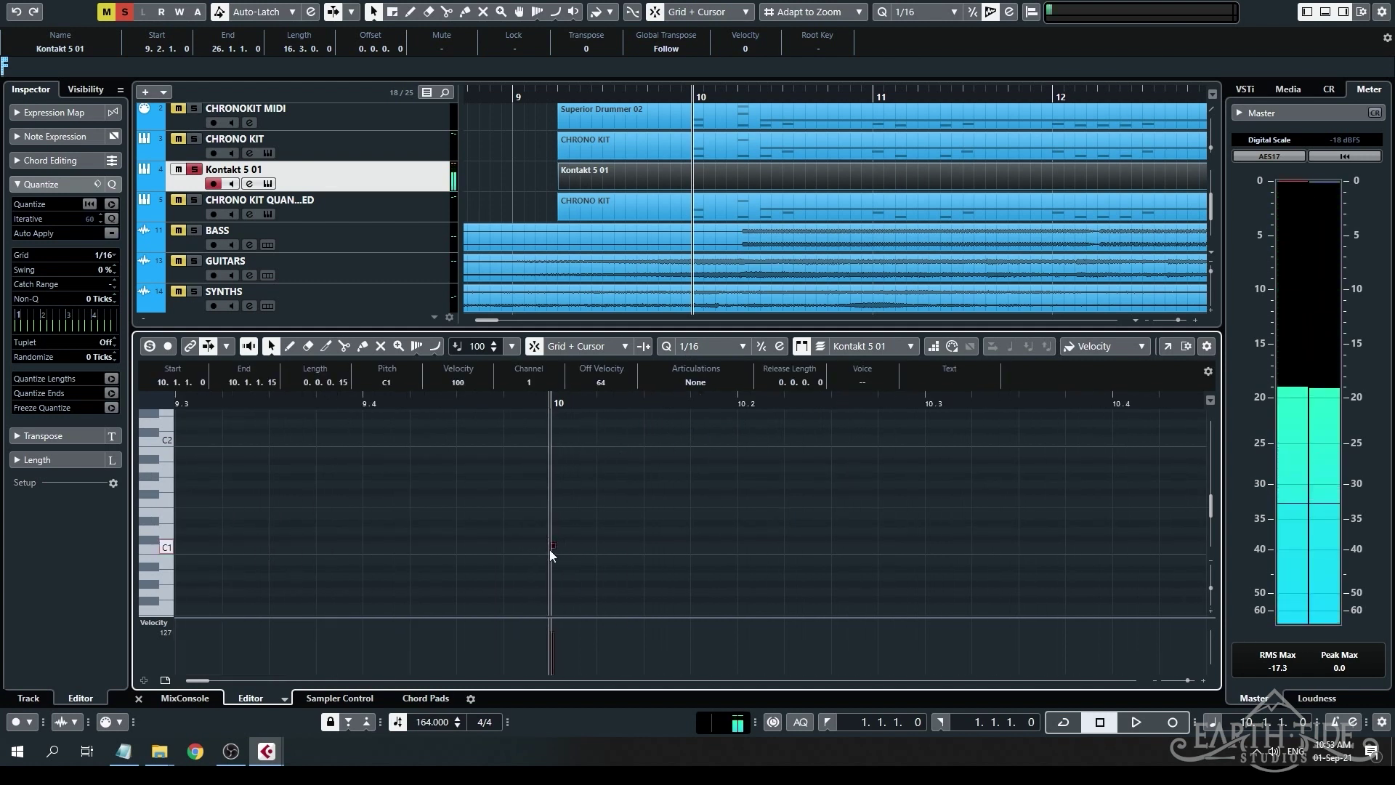
{"action": "left_click", "coordinate": [553, 549]}
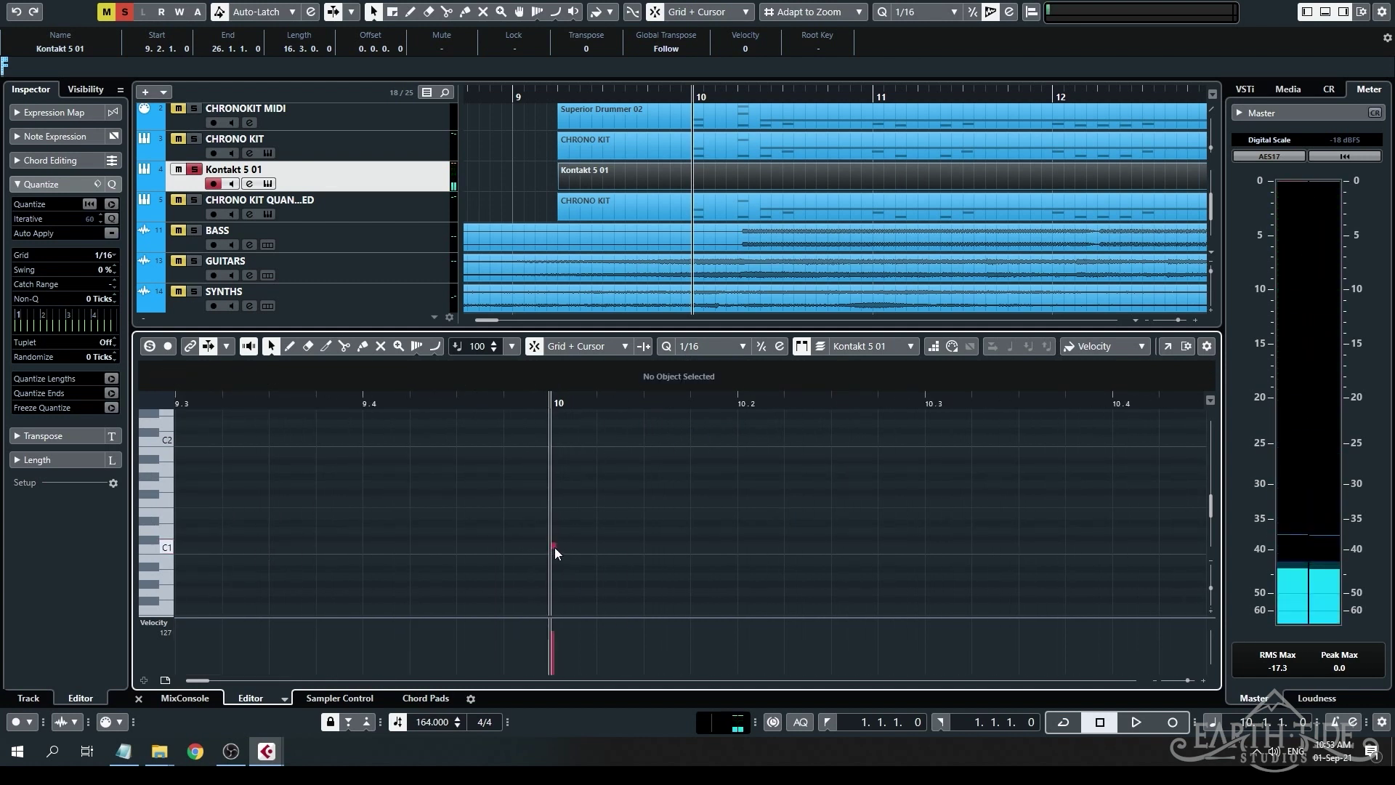
{"action": "left_click_drag", "start_coordinate": [560, 545], "coordinate": [601, 546]}
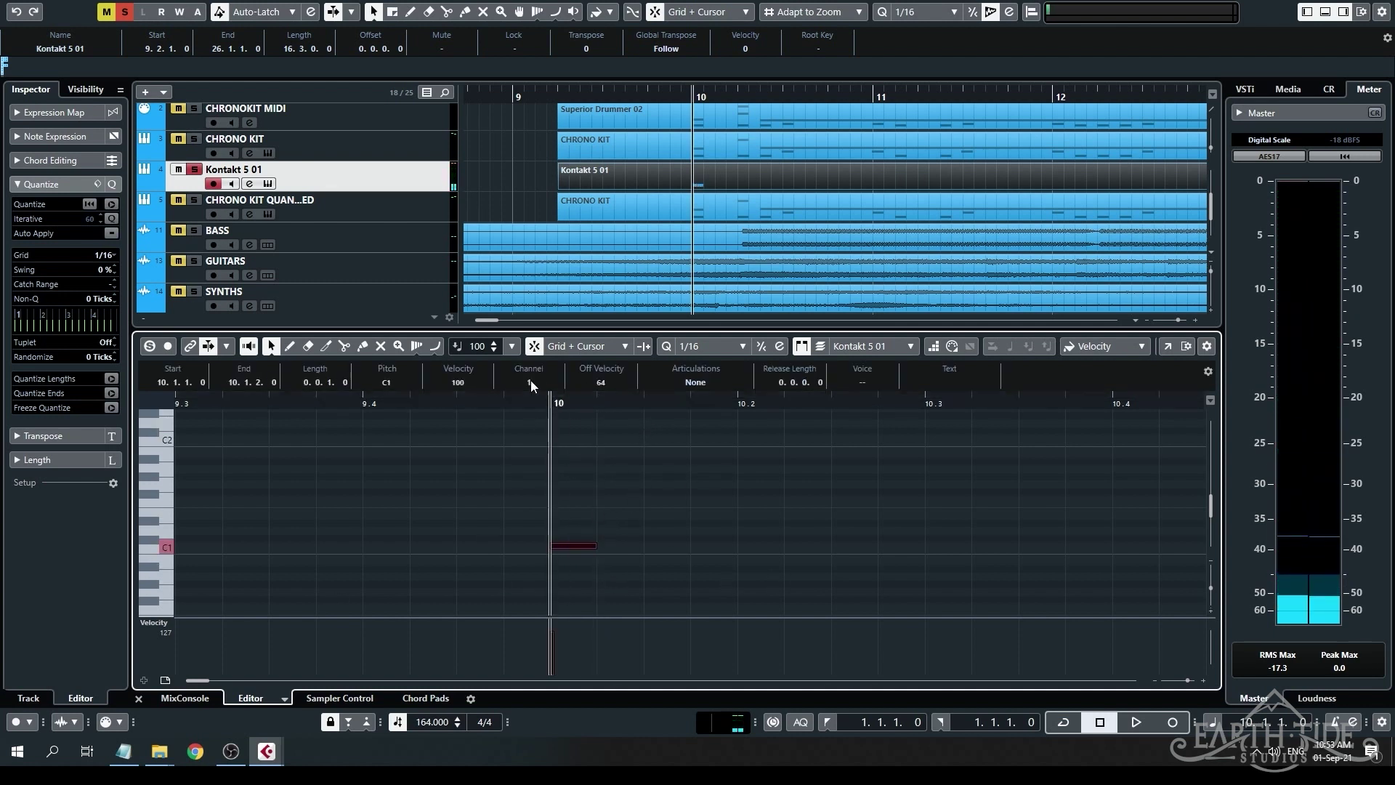
{"action": "left_click", "coordinate": [574, 546]}
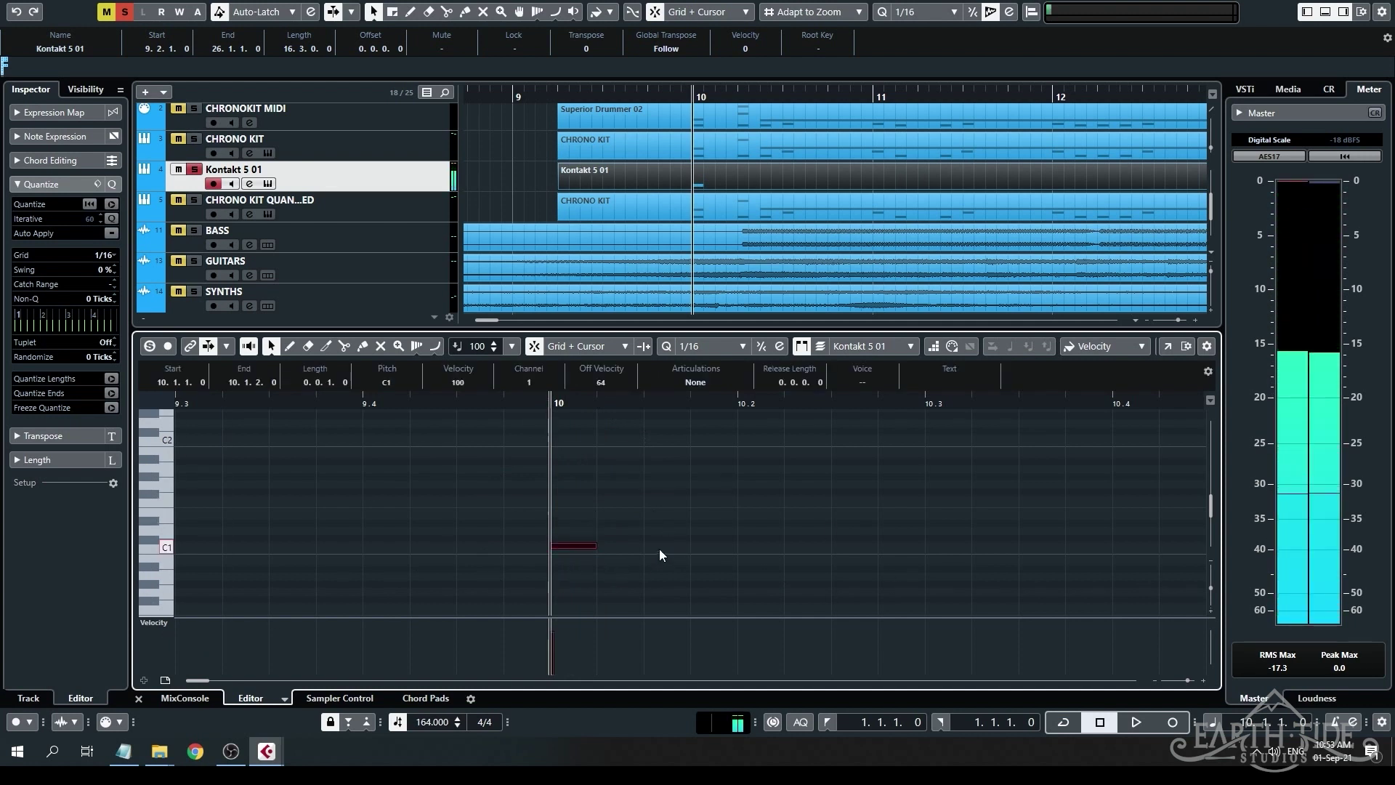
Add sixteenth-long notes in bar 10: C1 at 10.1.3, D#1 at 10.2.1 and C1 at 10.2.3.
{"action": "left_click_drag", "start_coordinate": [652, 546], "coordinate": [691, 545]}
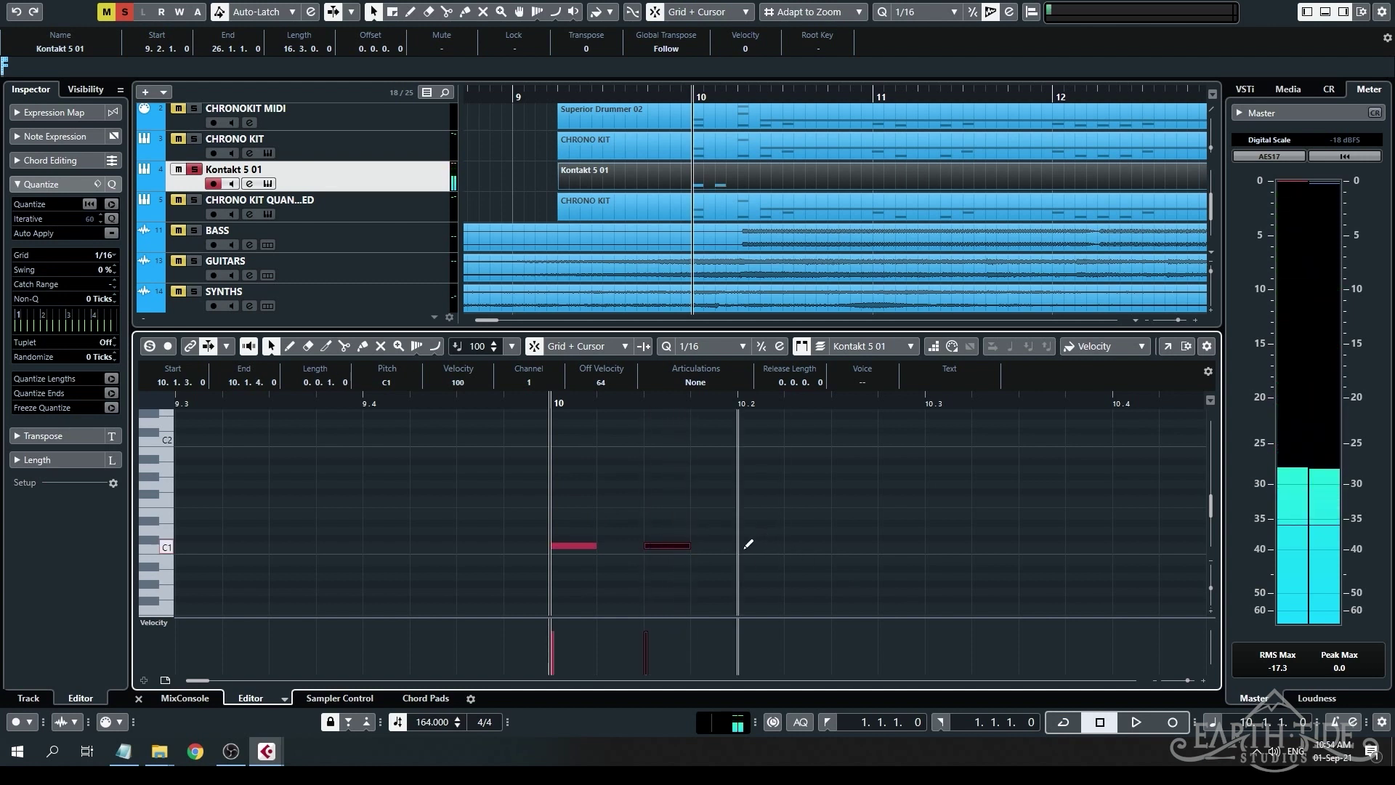
{"action": "left_click", "coordinate": [745, 521]}
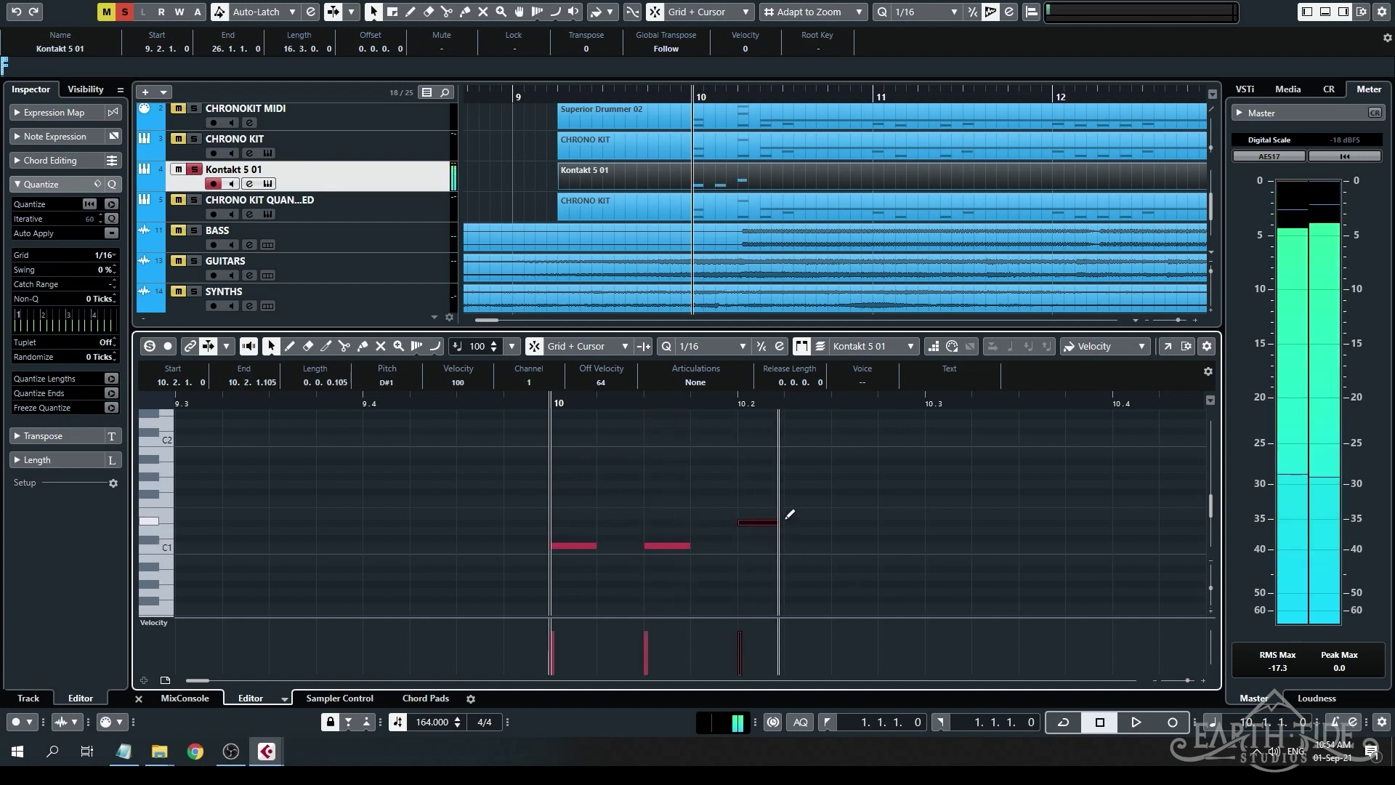
{"action": "left_click", "coordinate": [840, 545]}
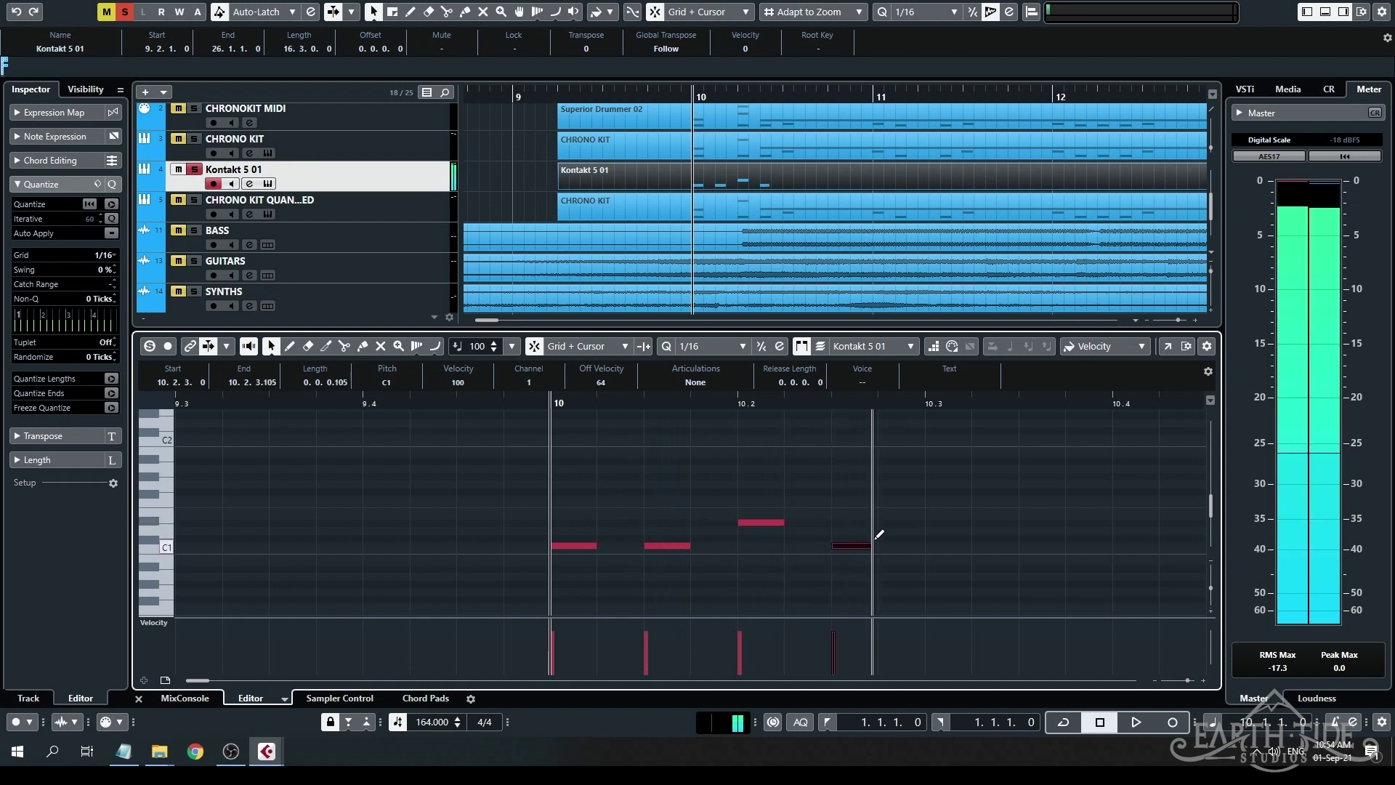
Complete bar 10 with sixteenth-long notes: C1 at 10.3.1 and 10.3.3, D#1 at 10.4.1, and C1 at 10.4.3.
{"action": "left_click", "coordinate": [938, 546]}
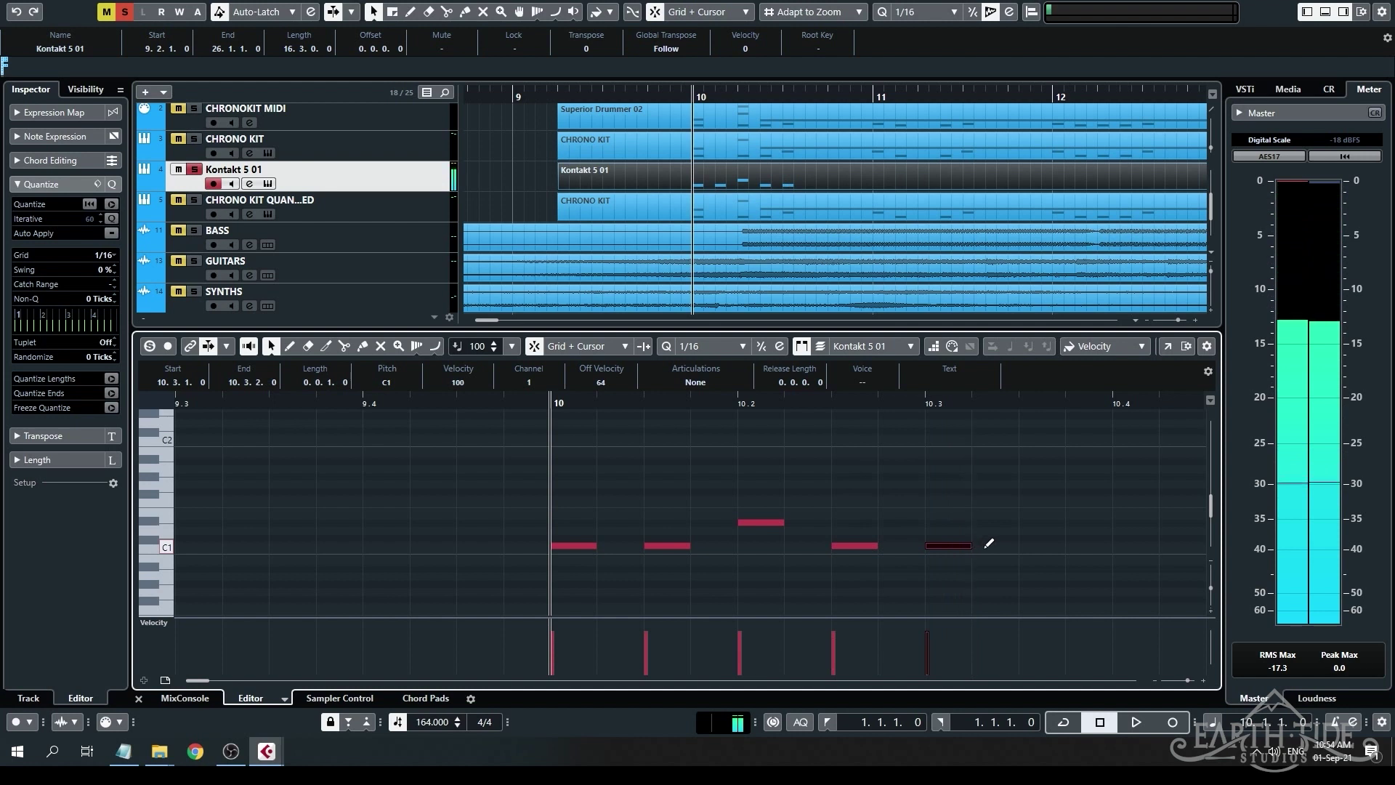
{"action": "left_click", "coordinate": [1028, 545]}
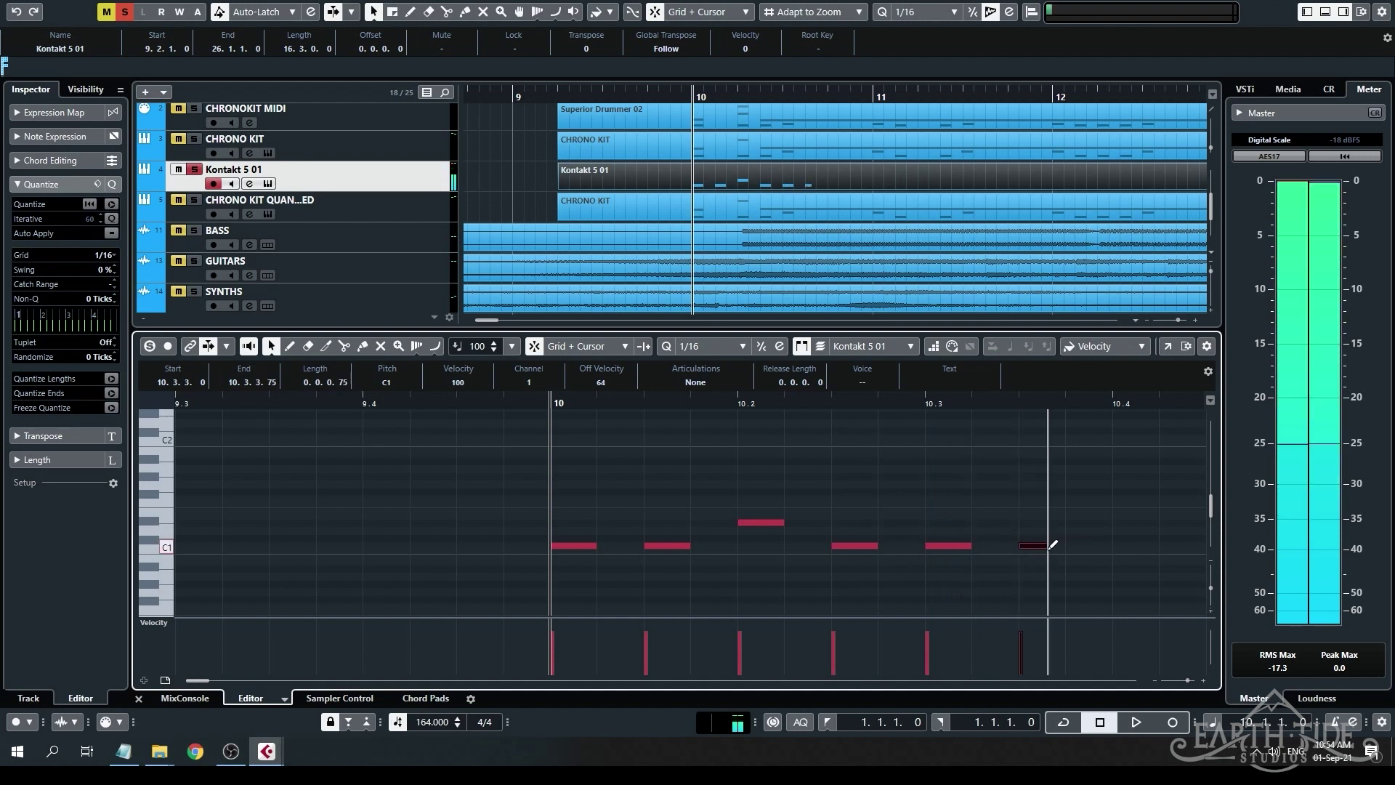
{"action": "left_click", "coordinate": [1132, 522]}
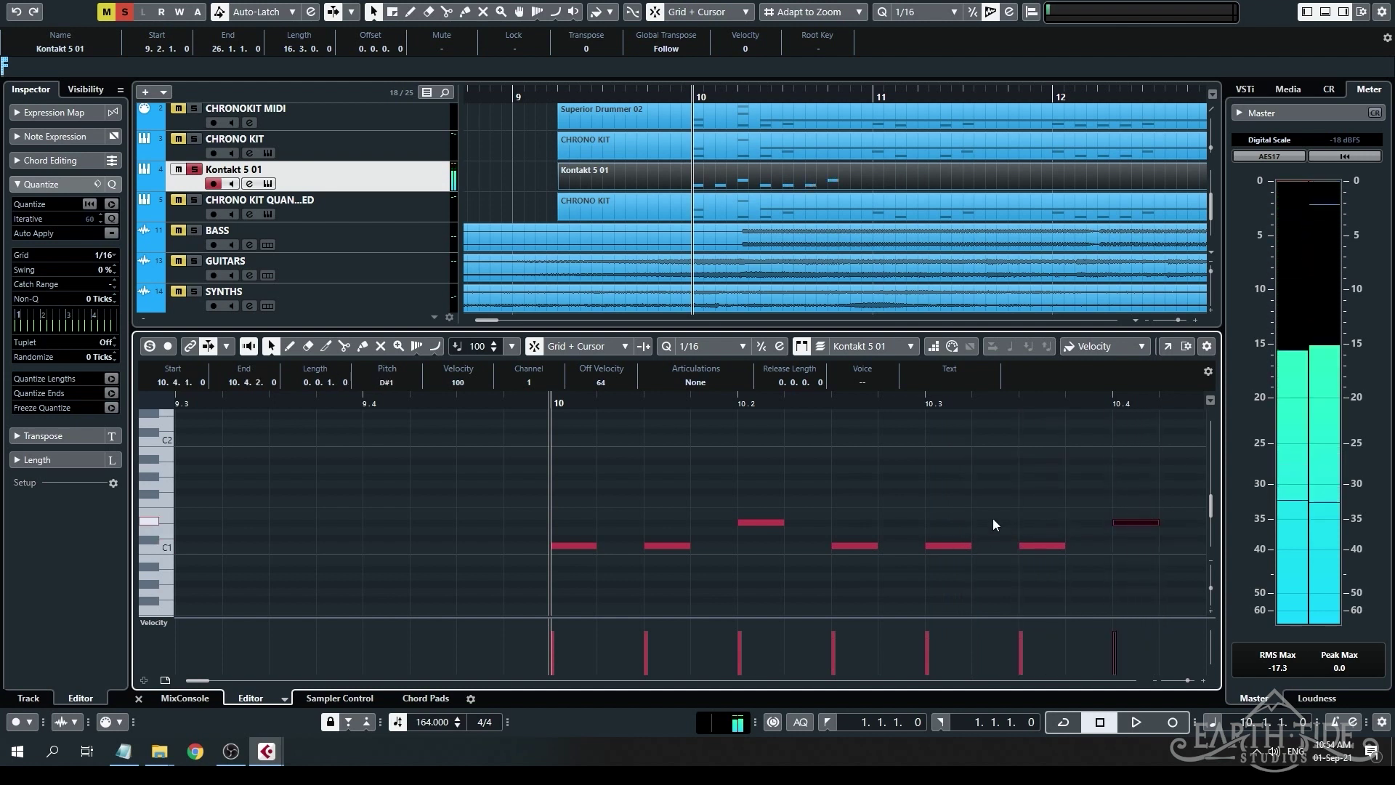
{"action": "scroll", "coordinate": [974, 527], "scroll_direction": "right", "scroll_amount": 3}
{"action": "left_click_drag", "start_coordinate": [799, 545], "coordinate": [843, 543]}
{"action": "scroll", "coordinate": [833, 483], "scroll_direction": "down", "scroll_amount": 3, "text": "ctrl"}
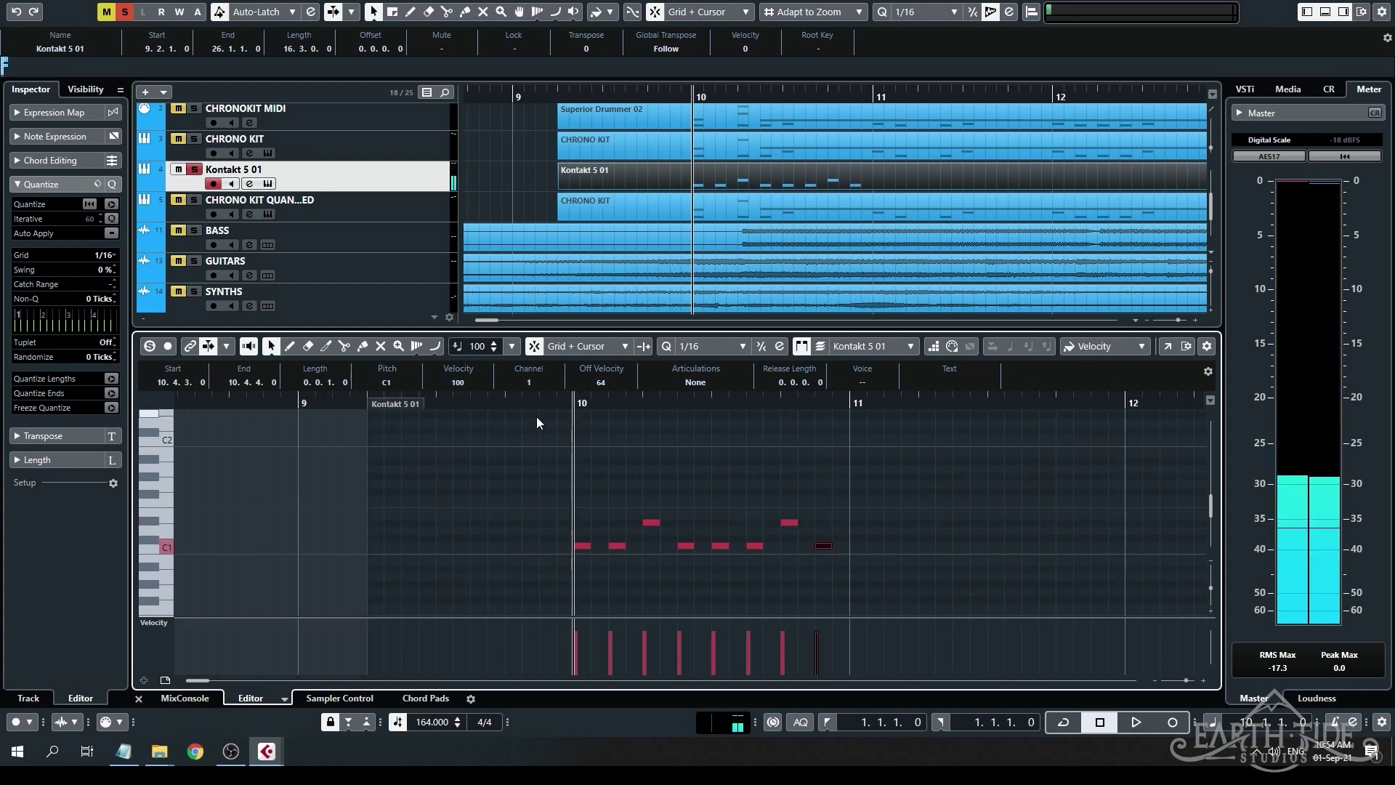
Turn on the editor's solo, play back the bar 10 pattern, and return the cursor to bar 10.
{"action": "key", "text": "s"}
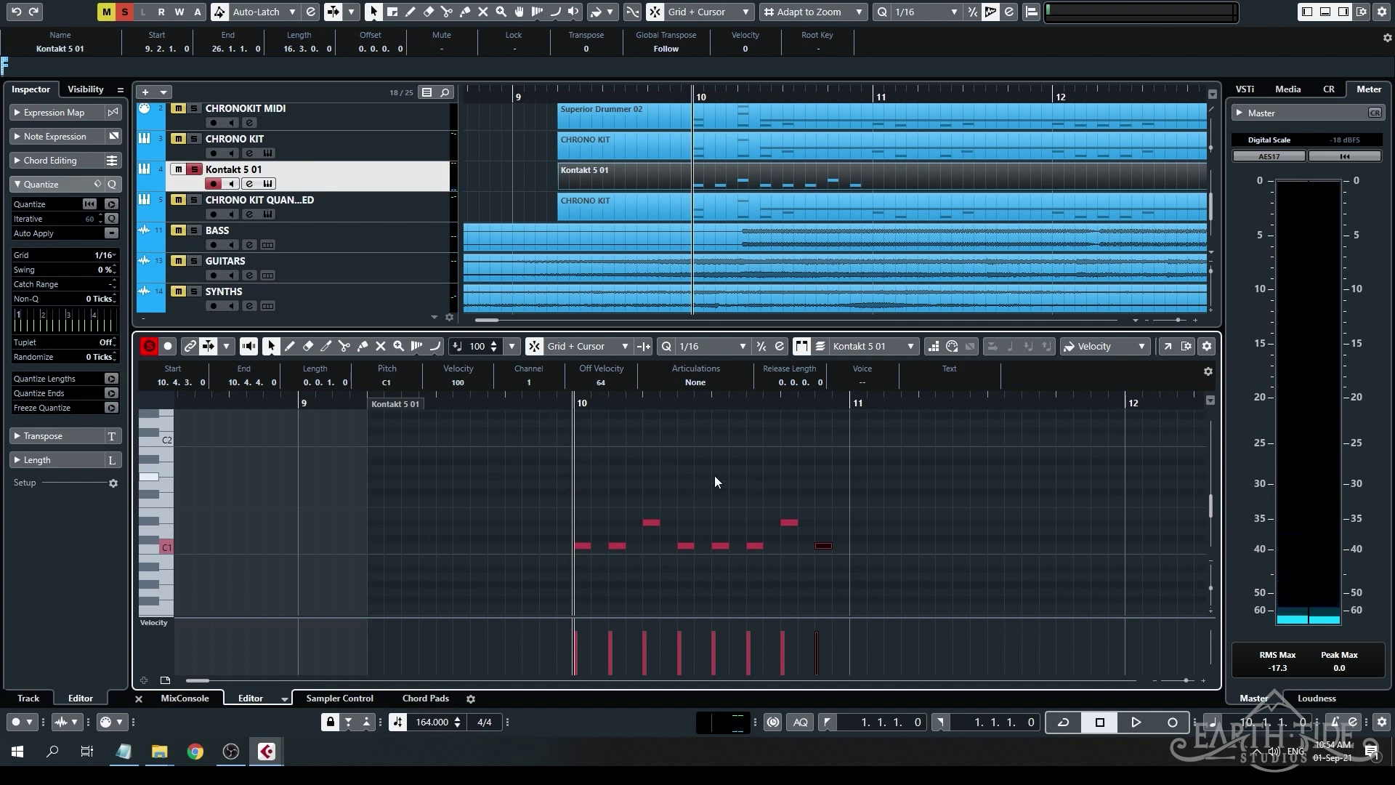
{"action": "key", "text": "space"}
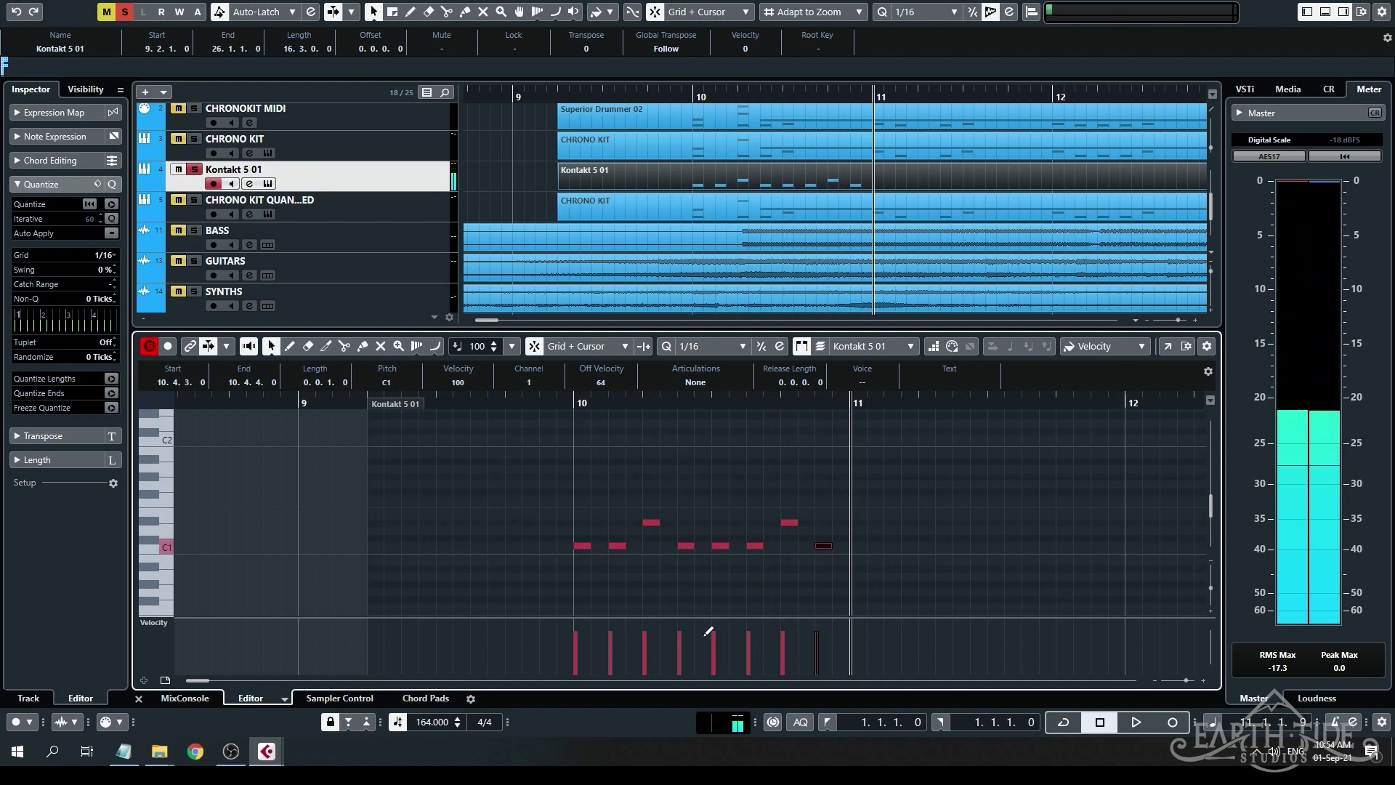
{"action": "left_click", "coordinate": [577, 402]}
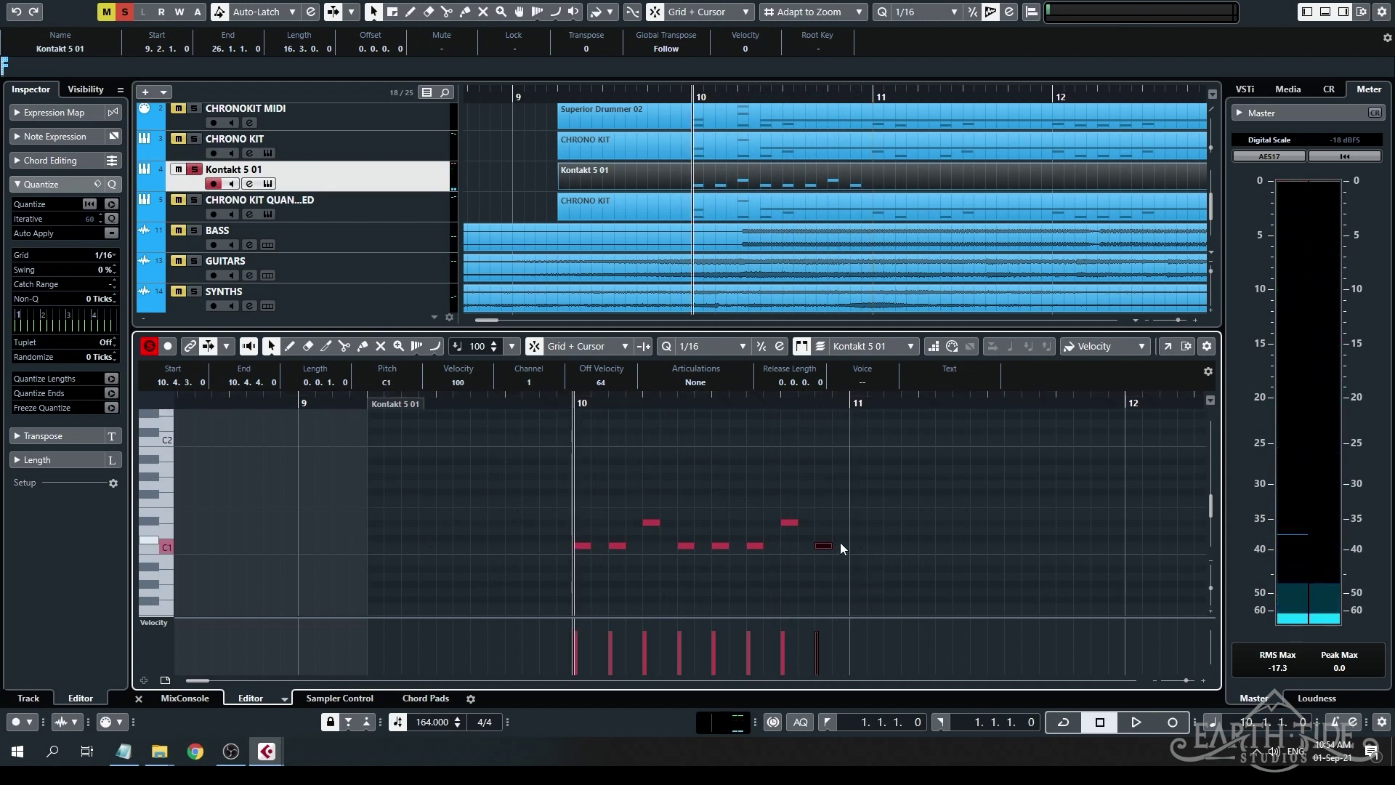
Start bar 11 with C1 at 11.1.2, D#1 at 11.2.1, and C1 at 11.2.3 and 11.3.1, each one sixteenth long.
{"action": "scroll", "coordinate": [876, 539], "scroll_direction": "up", "scroll_amount": 2}
{"action": "left_click", "coordinate": [874, 545]}
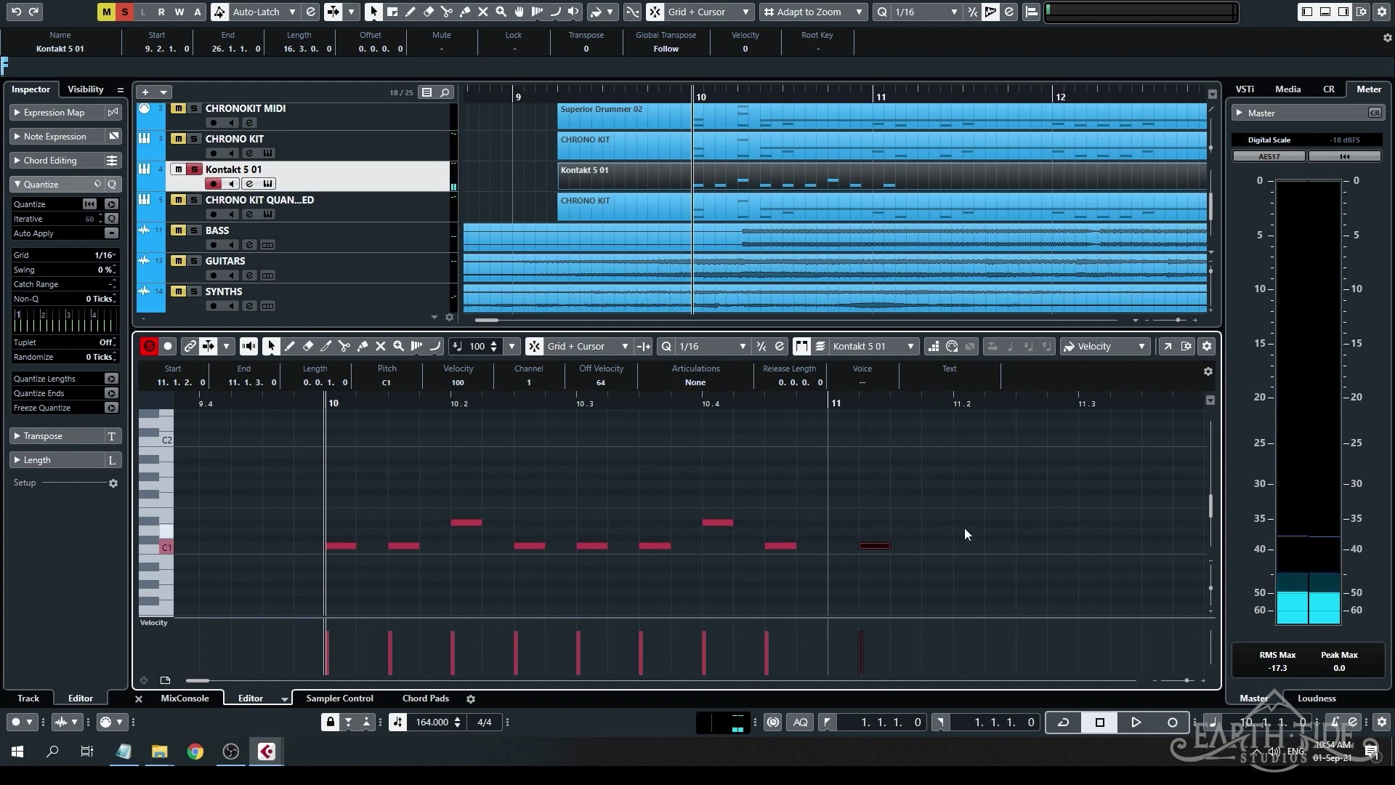
{"action": "left_click_drag", "start_coordinate": [954, 522], "coordinate": [985, 521]}
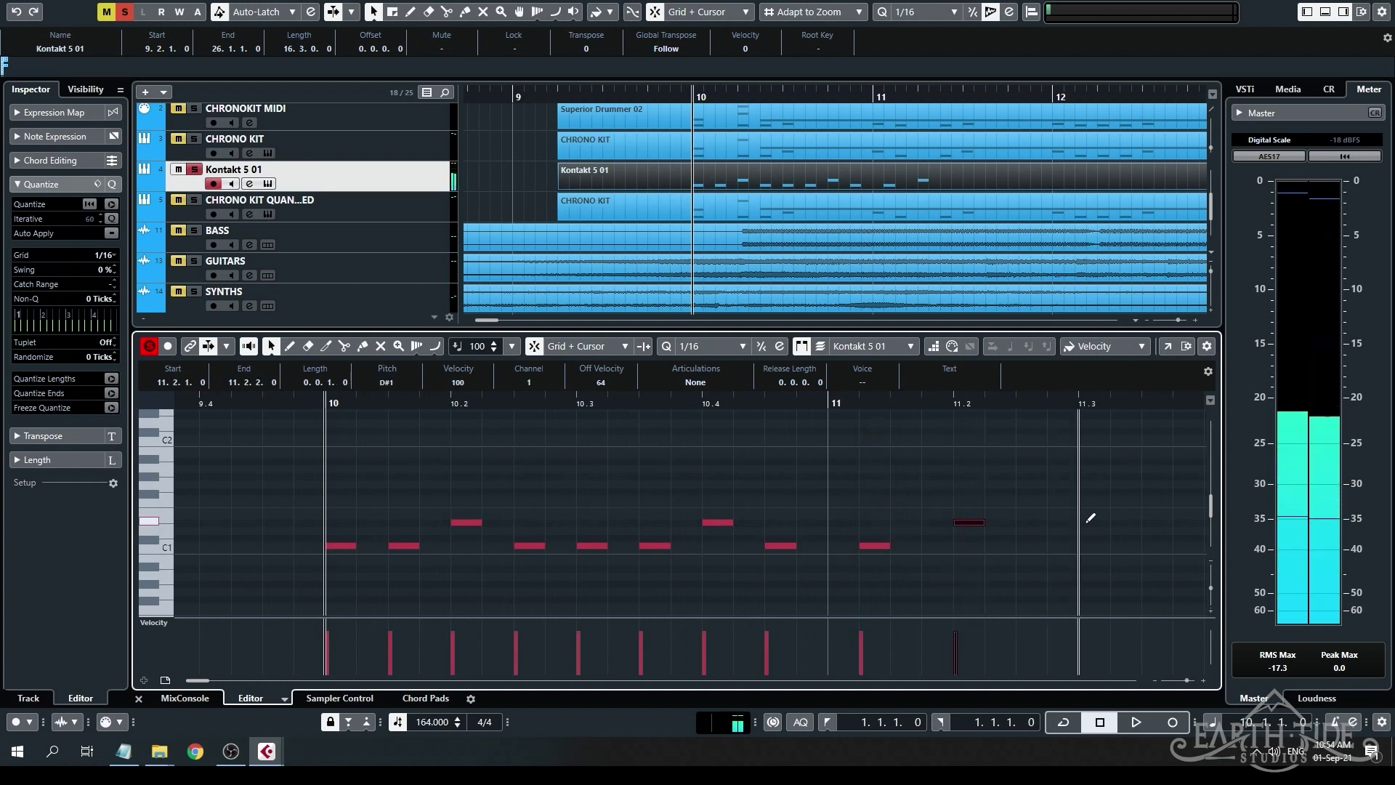
{"action": "left_click", "coordinate": [1019, 545]}
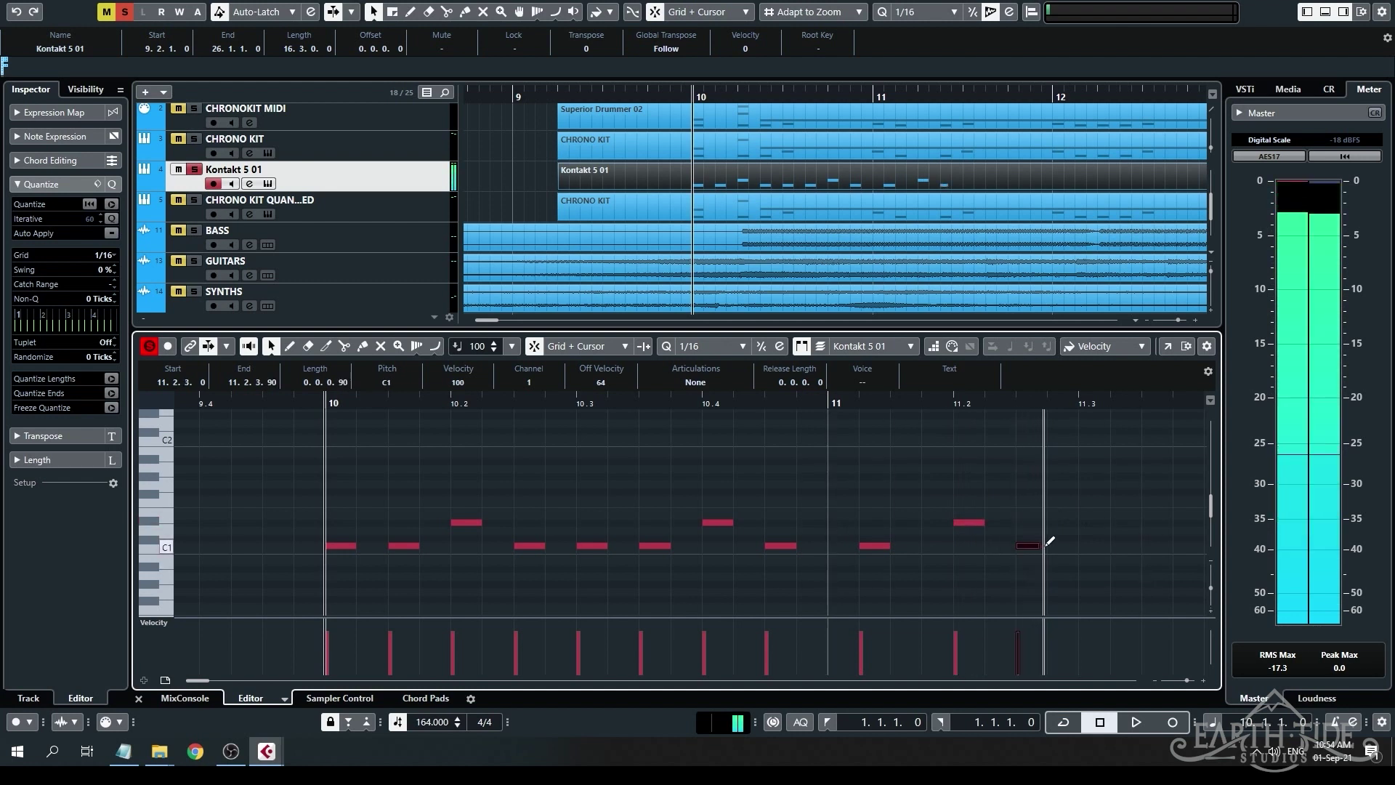
{"action": "left_click", "coordinate": [1094, 545]}
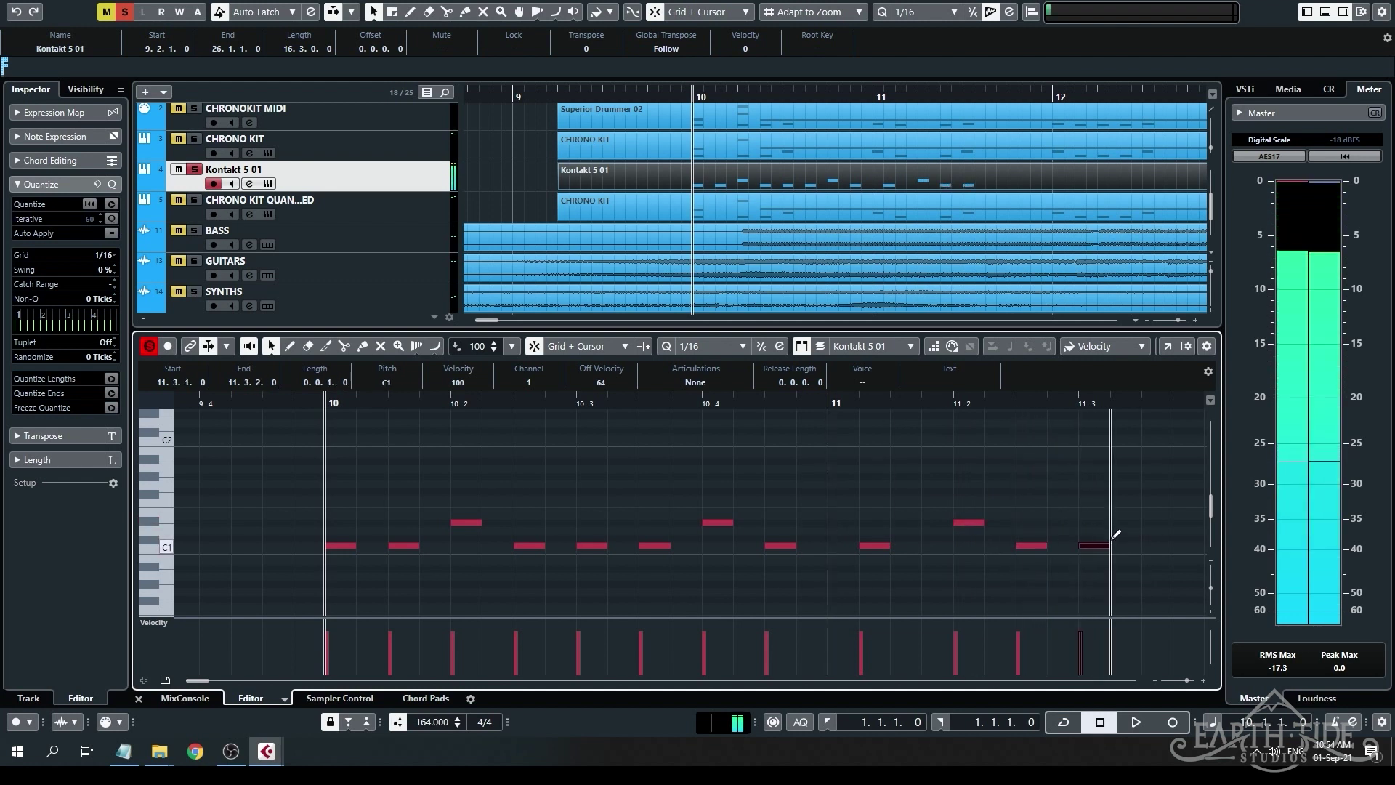
Complete bar 11 with sixteenth-long notes: C1 at 11.3.3 and four consecutive D#1 notes starting at 11.4.1.
{"action": "scroll", "coordinate": [836, 542], "scroll_direction": "right", "scroll_amount": 3}
{"action": "mouse_move", "coordinate": [832, 543]}
{"action": "left_mouse_down"}
{"action": "mouse_move", "coordinate": [924, 516]}
{"action": "mouse_move", "coordinate": [1024, 513]}
{"action": "left_mouse_up"}
{"action": "left_click", "coordinate": [935, 517]}
{"action": "scroll", "coordinate": [669, 450], "scroll_direction": "left", "scroll_amount": 2}
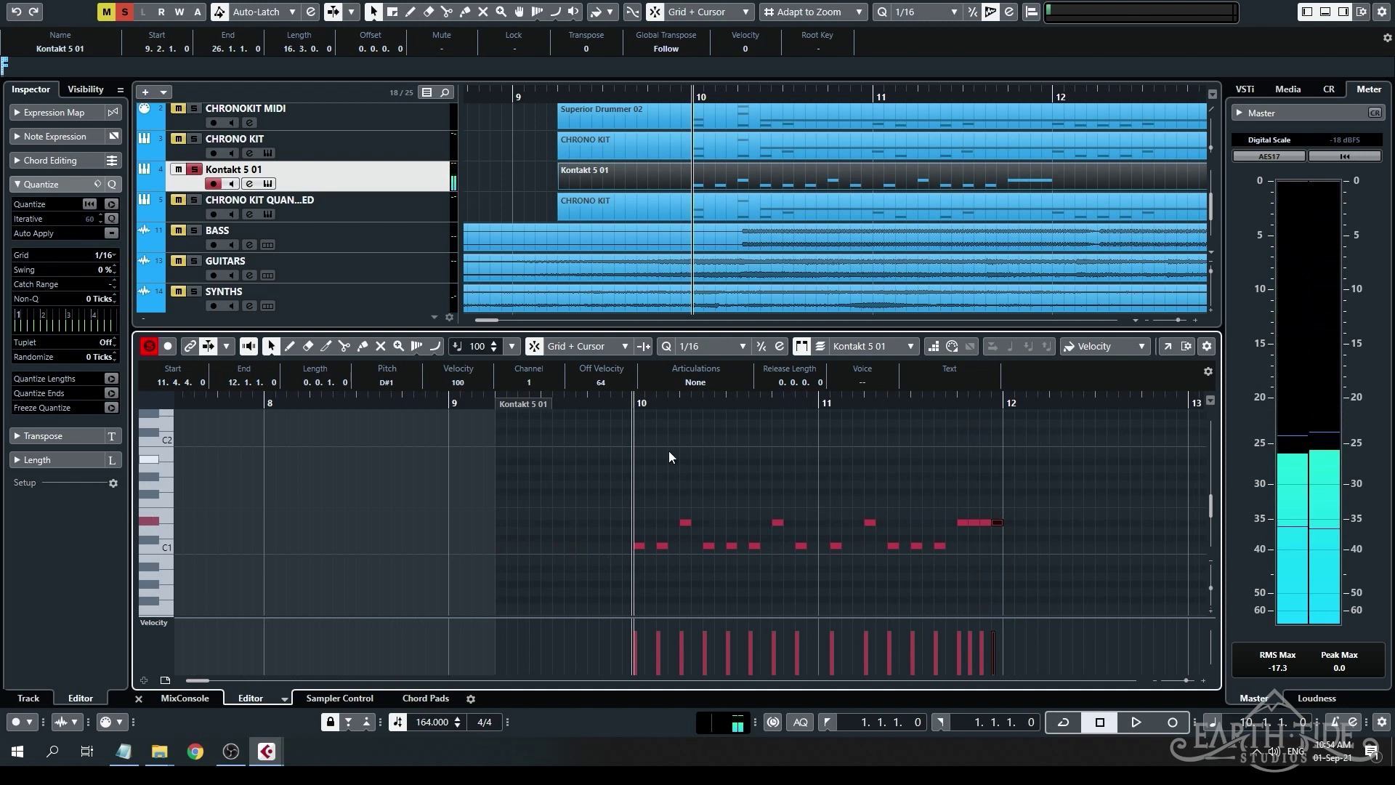
Move the first C1 note of bar 11 to 11.1.3, playing back the two bars before and after.
{"action": "key", "text": "space"}
{"action": "key", "text": "g"}
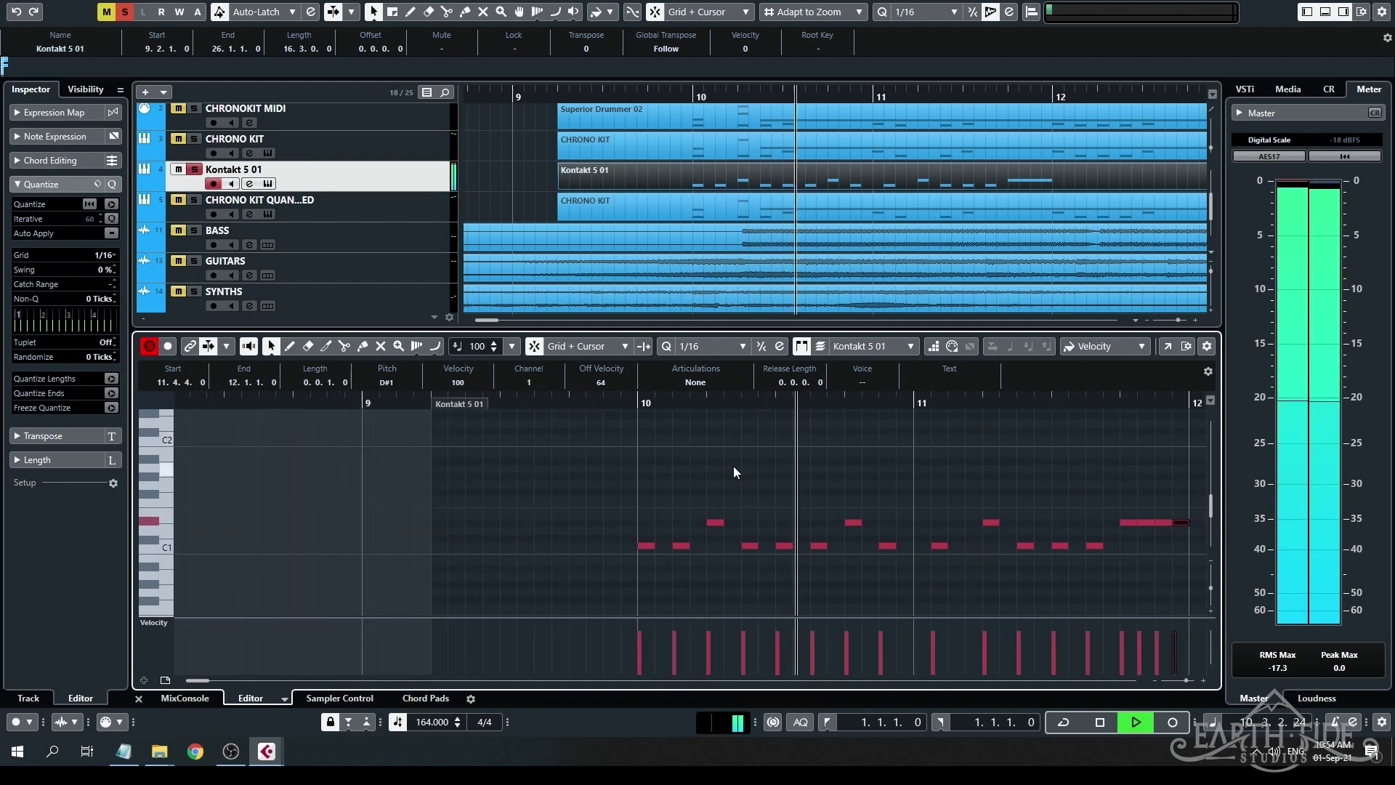
{"action": "key", "text": "space"}
{"action": "key", "text": "h"}
{"action": "left_click_drag", "start_coordinate": [739, 547], "coordinate": [774, 544]}
{"action": "key", "text": "space"}
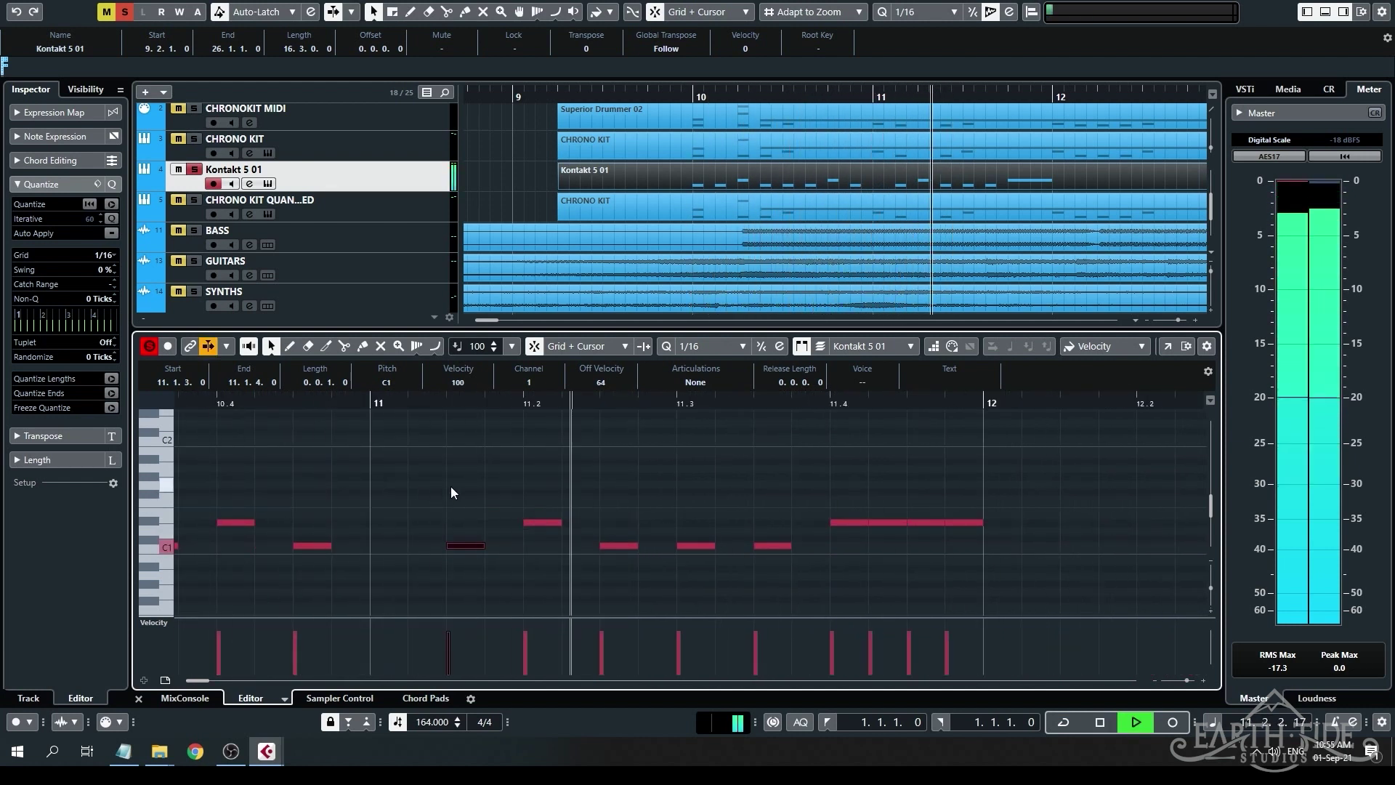
{"action": "key", "text": "space"}
{"action": "key", "text": "g"}
Copy the bar 10 notes and paste them at 12.1.1.
{"action": "left_click_drag", "start_coordinate": [387, 502], "coordinate": [594, 554]}
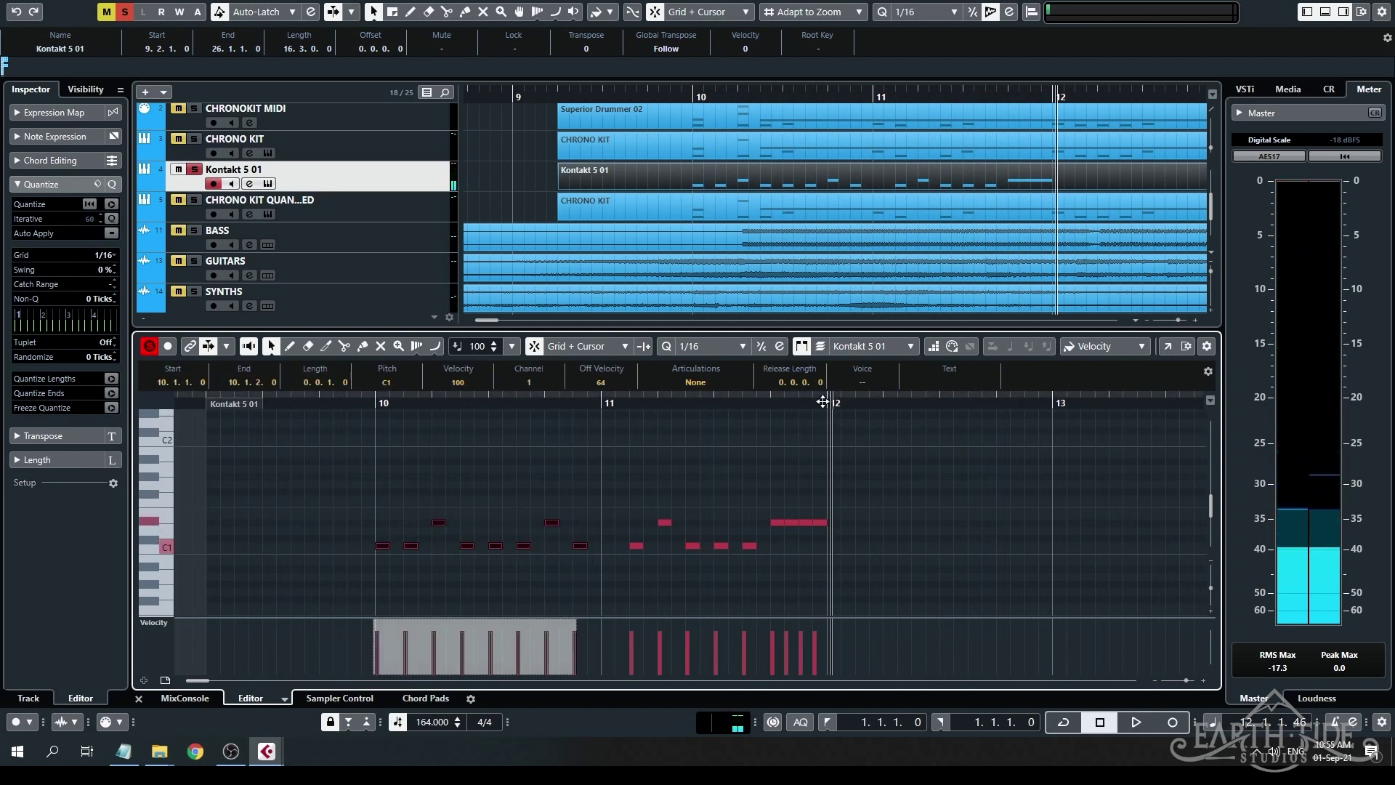
{"action": "key", "text": "ctrl+v"}
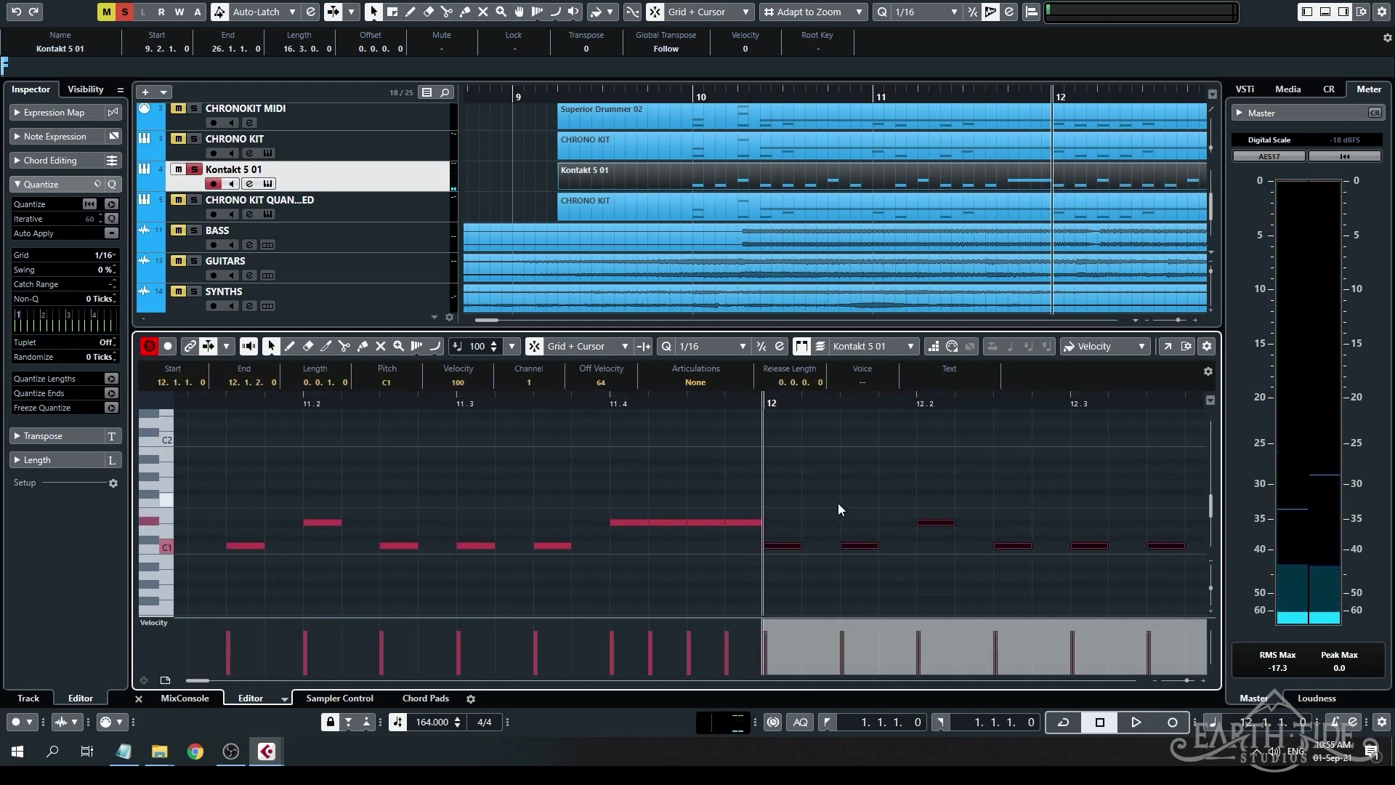
{"action": "key", "text": "h"}
{"action": "key", "text": "g"}
{"action": "key", "text": "g"}
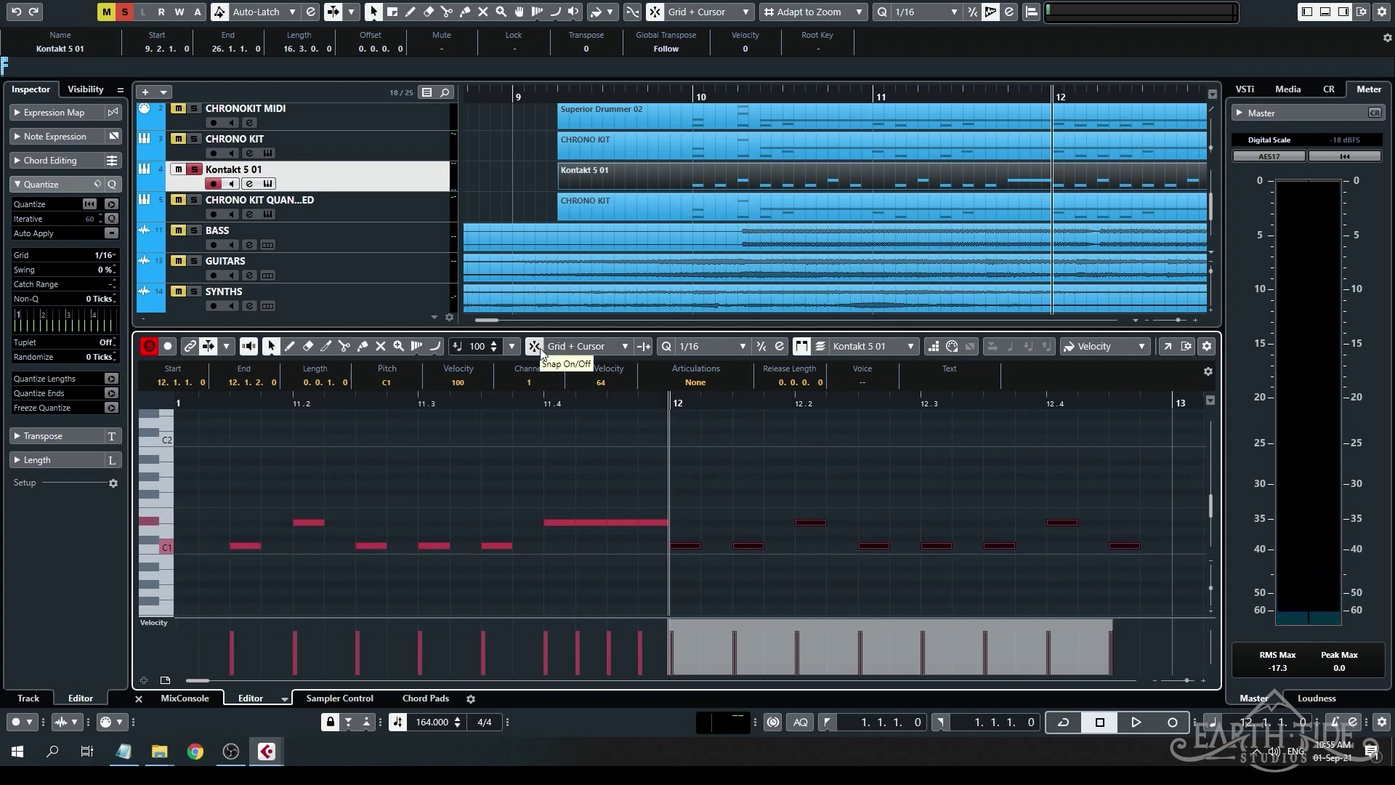
Undo the paste, try pasting the notes at 12.1.1.27 with snap off, and delete them.
{"action": "key", "text": "ctrl+z"}
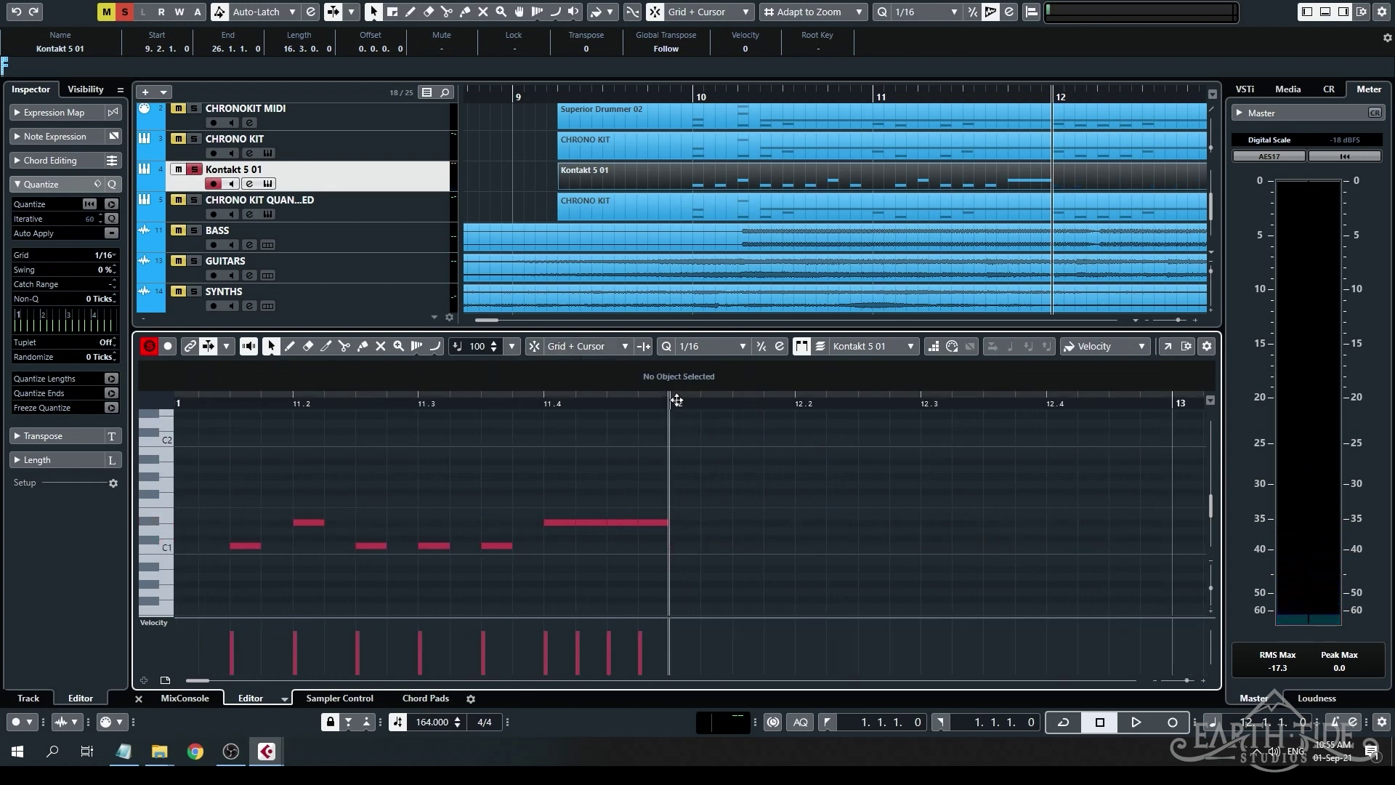
{"action": "left_click", "coordinate": [676, 403]}
{"action": "key", "text": "ctrl+v"}
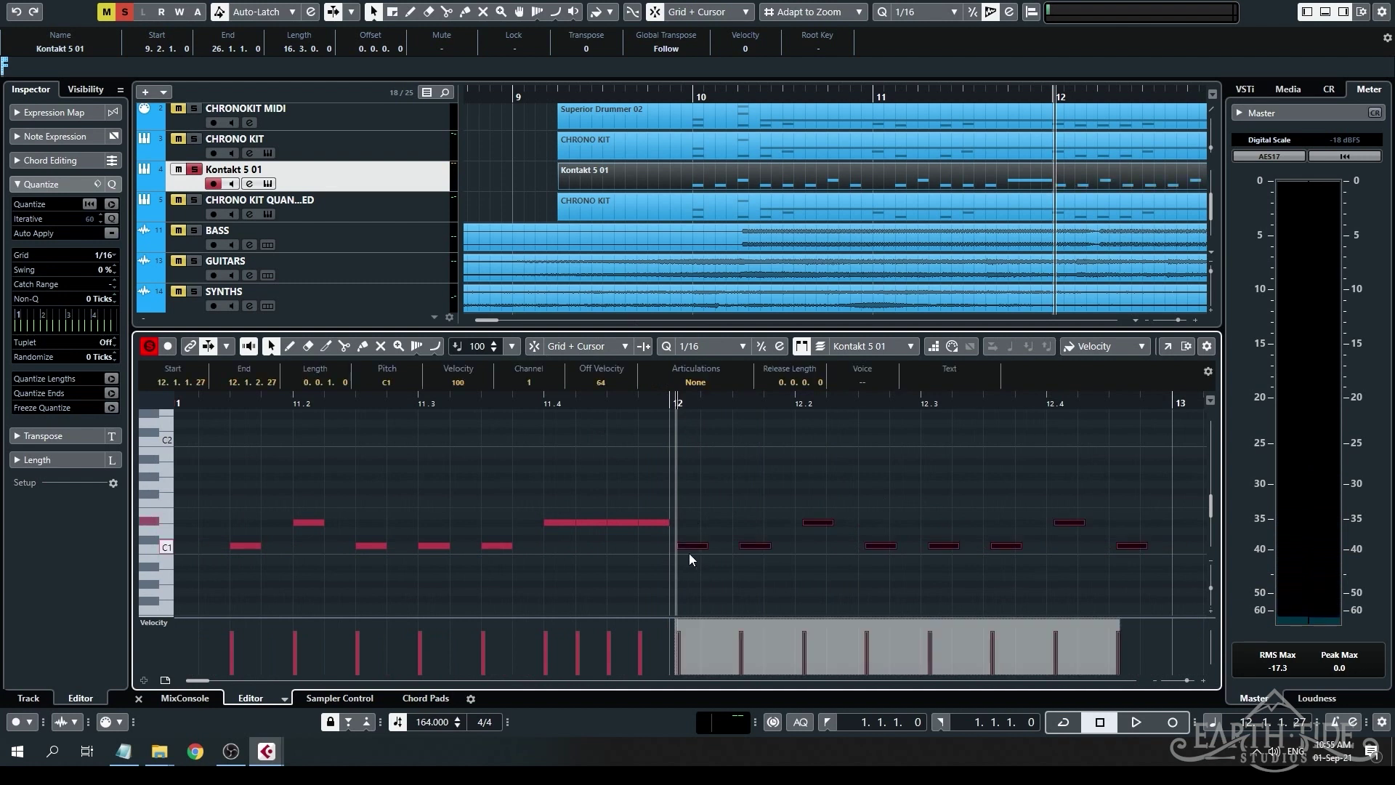
{"action": "key", "text": "Delete"}
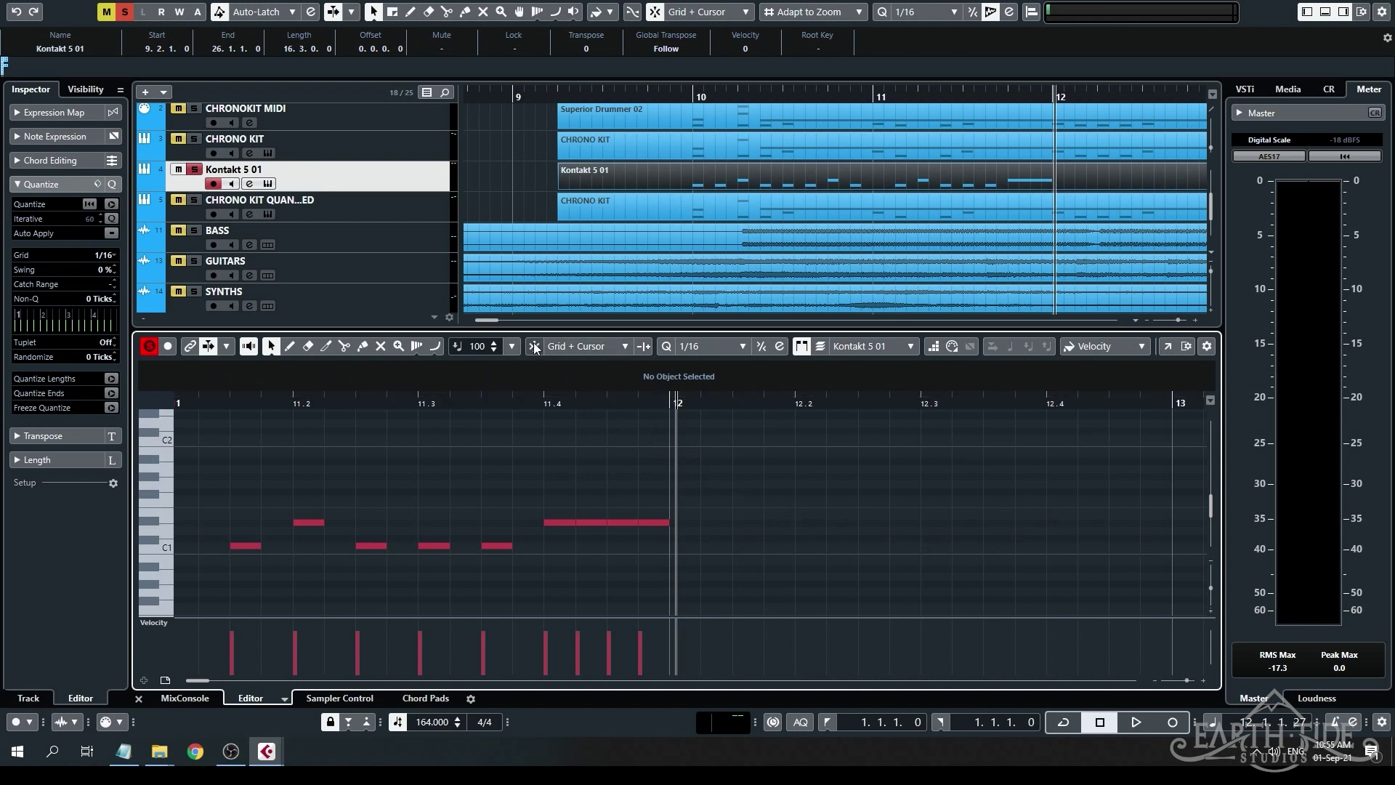
Turn the editor's snap on and paste the copied bar 10 notes exactly at 12.1.1.
{"action": "left_click", "coordinate": [669, 403]}
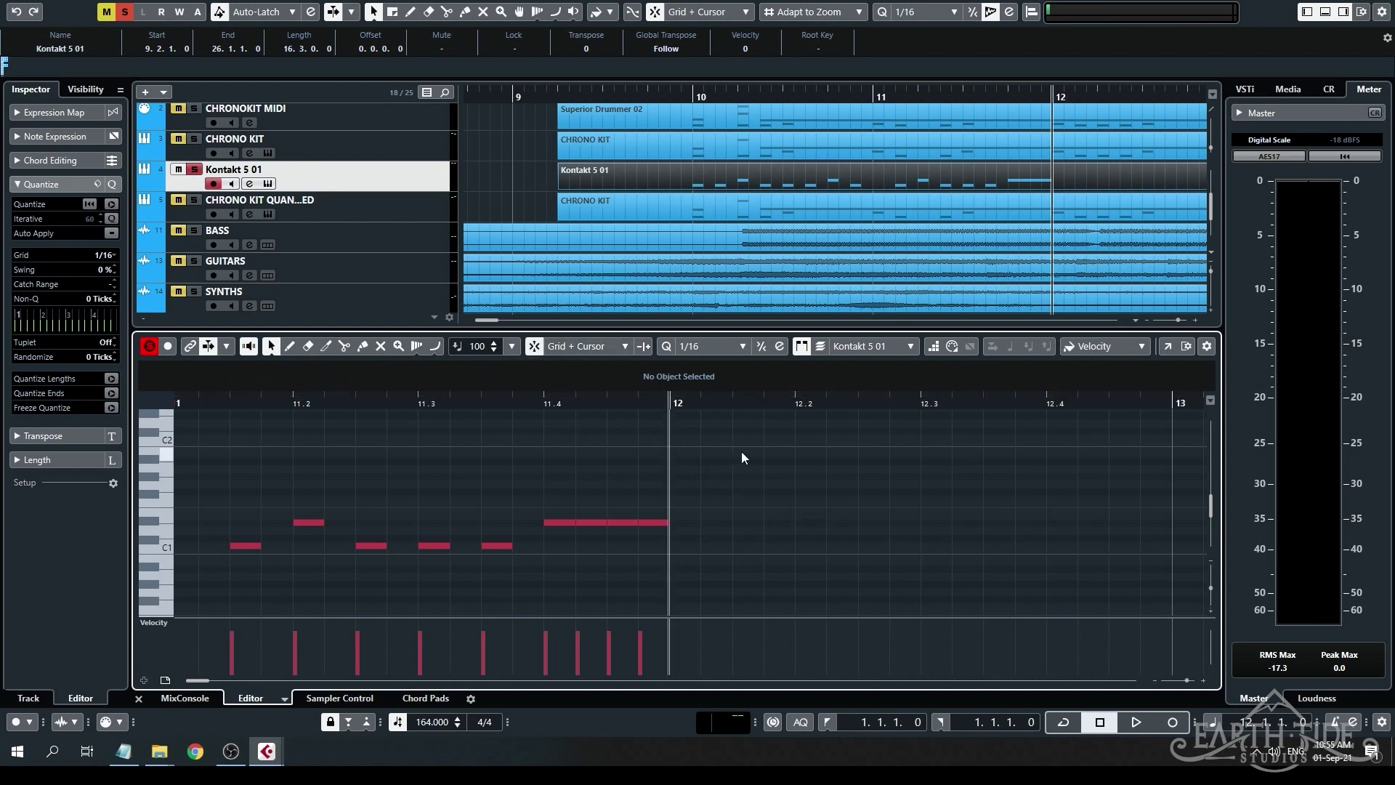
{"action": "key", "text": "ctrl+v"}
{"action": "scroll", "coordinate": [766, 519], "scroll_direction": "down", "scroll_amount": 3}
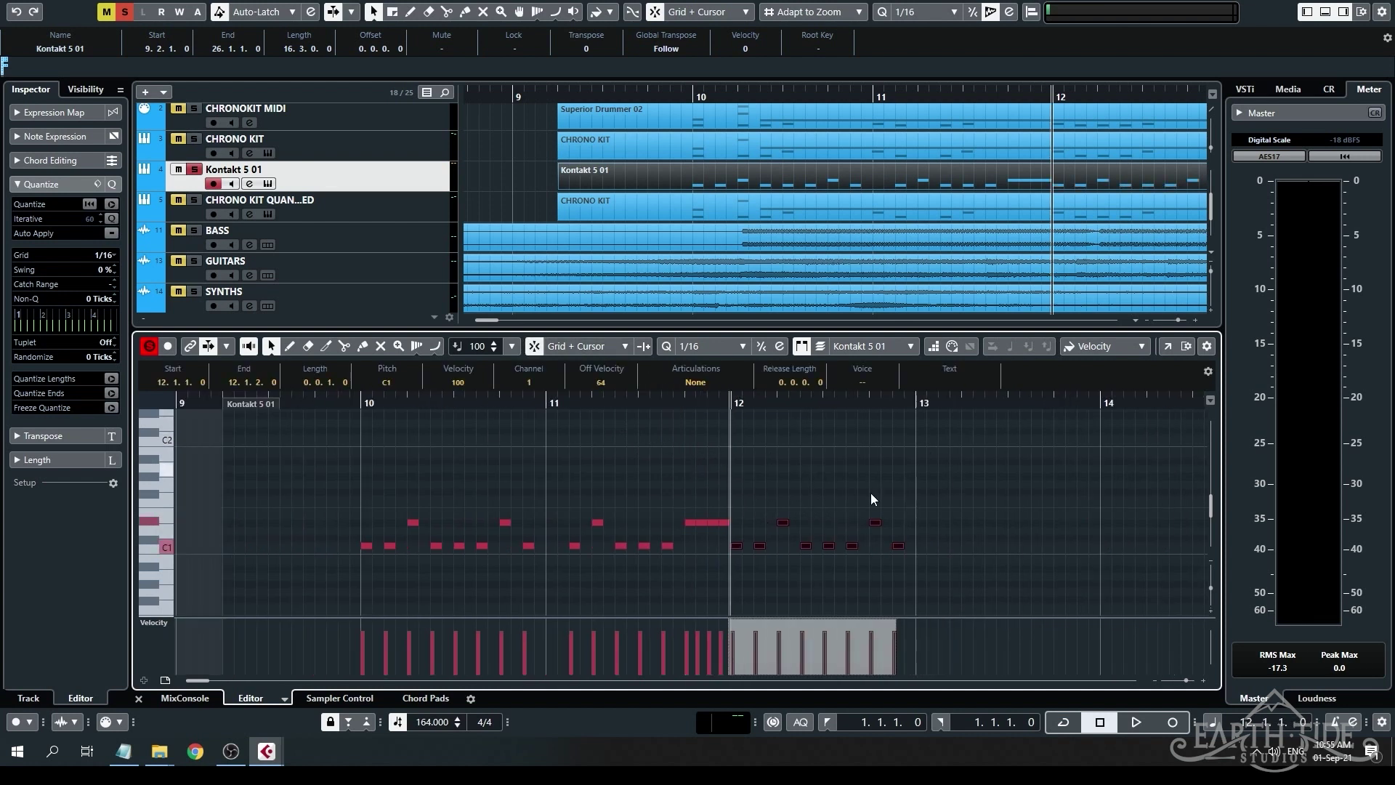
Copy the five bar 11 notes from 11.1.3 through 11.3.3 and paste them at 13.1.3.
{"action": "left_click_drag", "start_coordinate": [574, 512], "coordinate": [676, 552]}
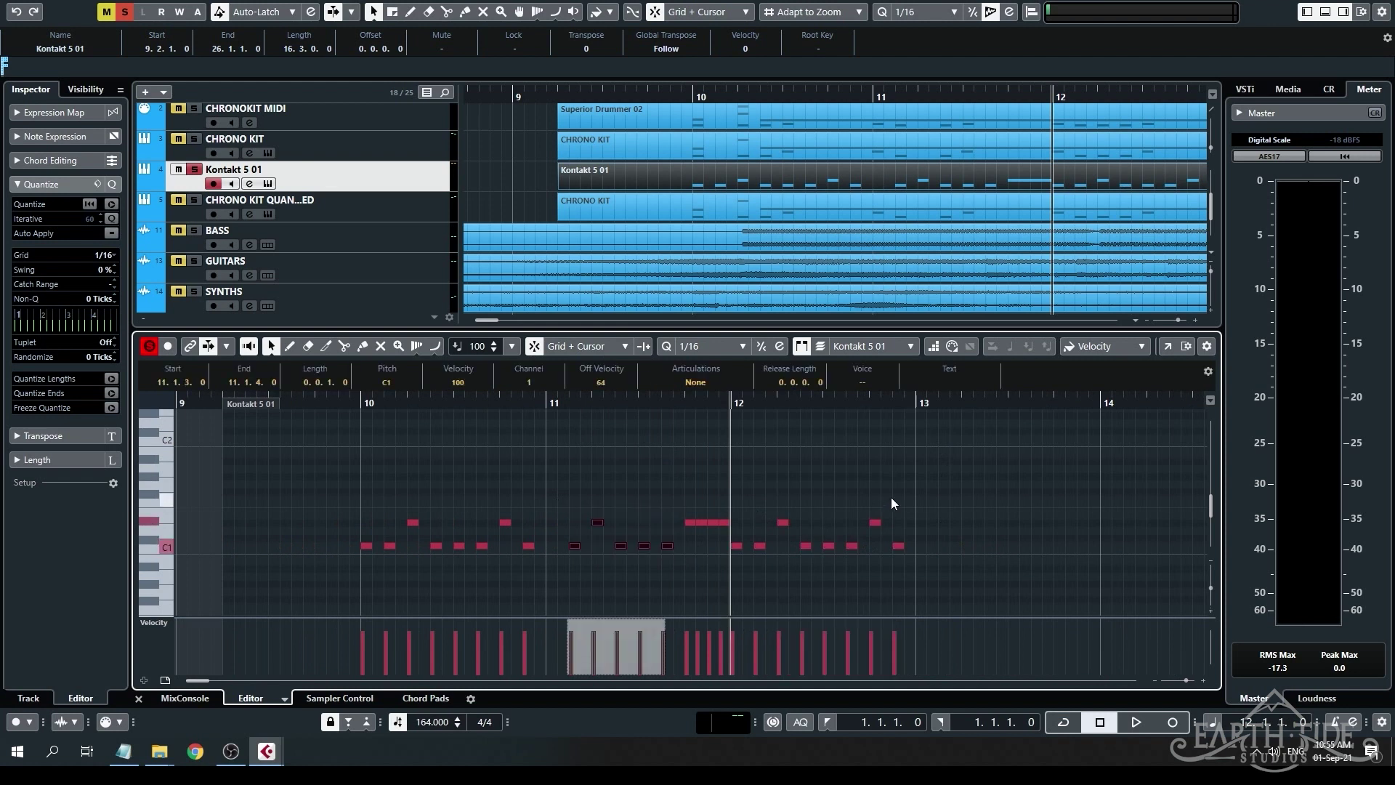
{"action": "scroll", "coordinate": [941, 486], "scroll_direction": "up", "scroll_amount": 3}
{"action": "left_click", "coordinate": [923, 393]}
{"action": "scroll", "coordinate": [988, 446], "scroll_direction": "down", "scroll_amount": 3}
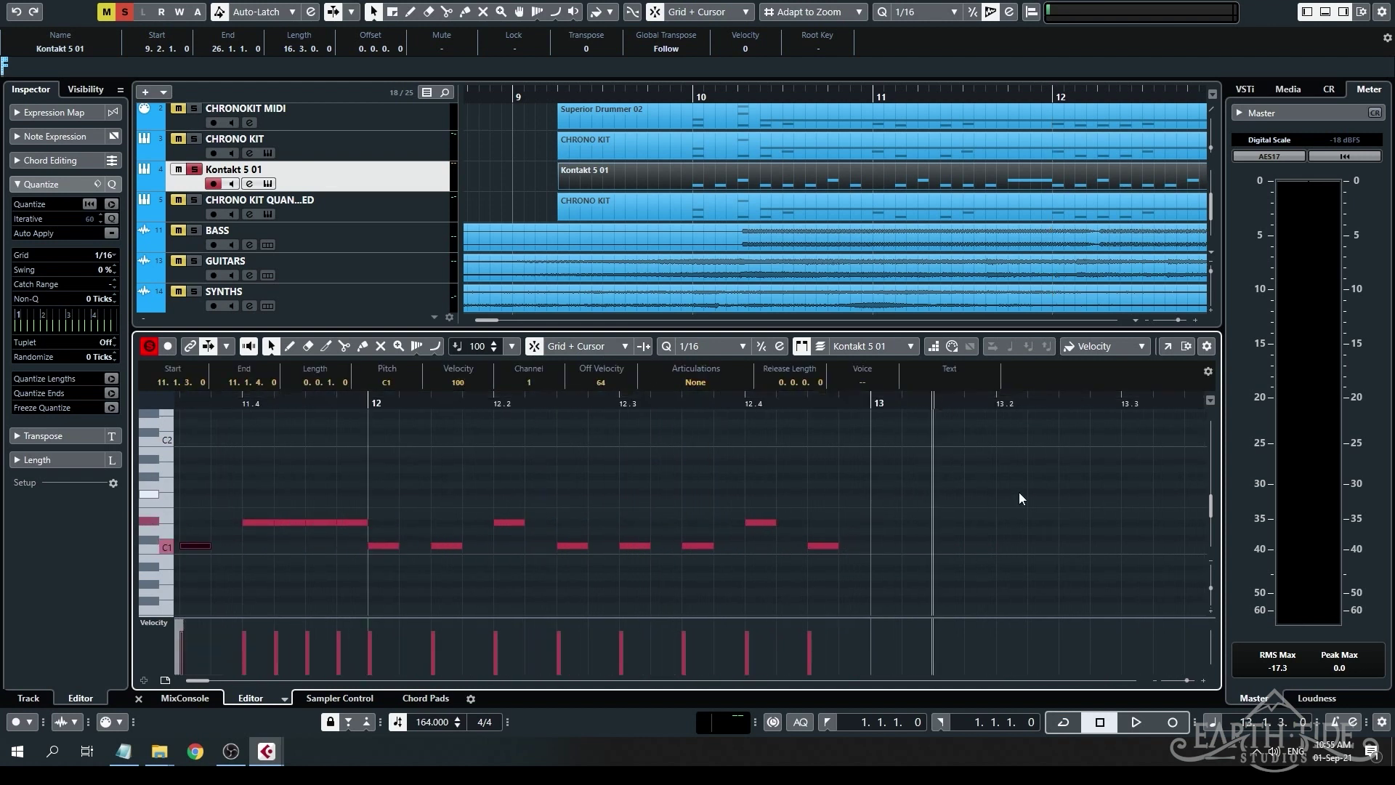
{"action": "key", "text": "ctrl+v"}
{"action": "scroll", "coordinate": [627, 487], "scroll_direction": "right", "scroll_amount": 3}
Play back the extended pattern to check the end of bar 11.
{"action": "scroll", "coordinate": [582, 412], "scroll_direction": "left", "scroll_amount": 4}
{"action": "left_click", "coordinate": [515, 404]}
{"action": "scroll", "coordinate": [606, 477], "scroll_direction": "right", "scroll_amount": 3}
{"action": "key", "text": "space"}
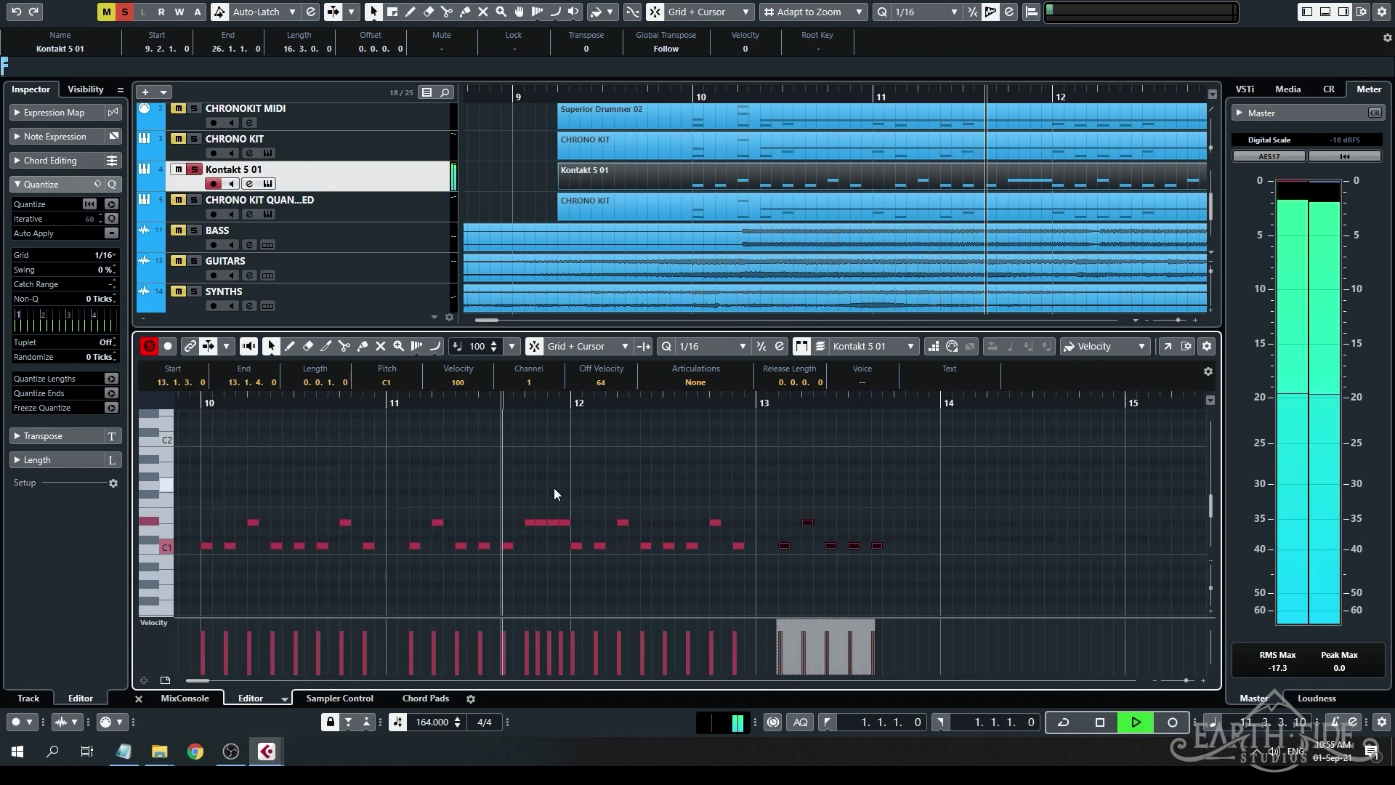
{"action": "key", "text": "space"}
Delete the D#1 notes at 11.4.2 and 11.4.4.
{"action": "scroll", "coordinate": [542, 517], "scroll_direction": "up", "scroll_amount": 3}
{"action": "scroll", "coordinate": [542, 517], "scroll_direction": "up", "scroll_amount": 1}
{"action": "left_click", "coordinate": [543, 522]}
{"action": "left_click", "coordinate": [620, 521], "text": "shift"}
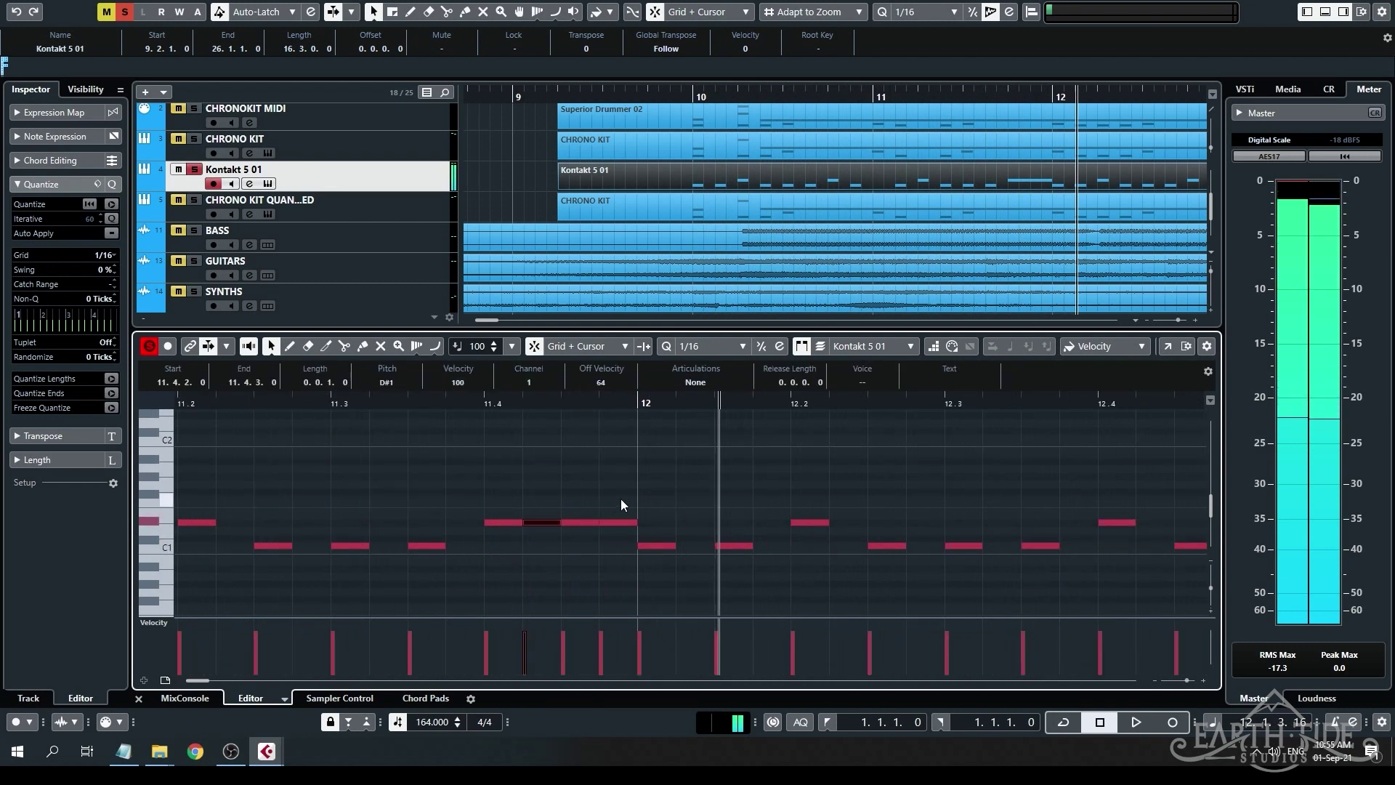
{"action": "key", "text": "Right"}
Play back the pattern from 10.1.1 into bar 13.
{"action": "key", "text": "space"}
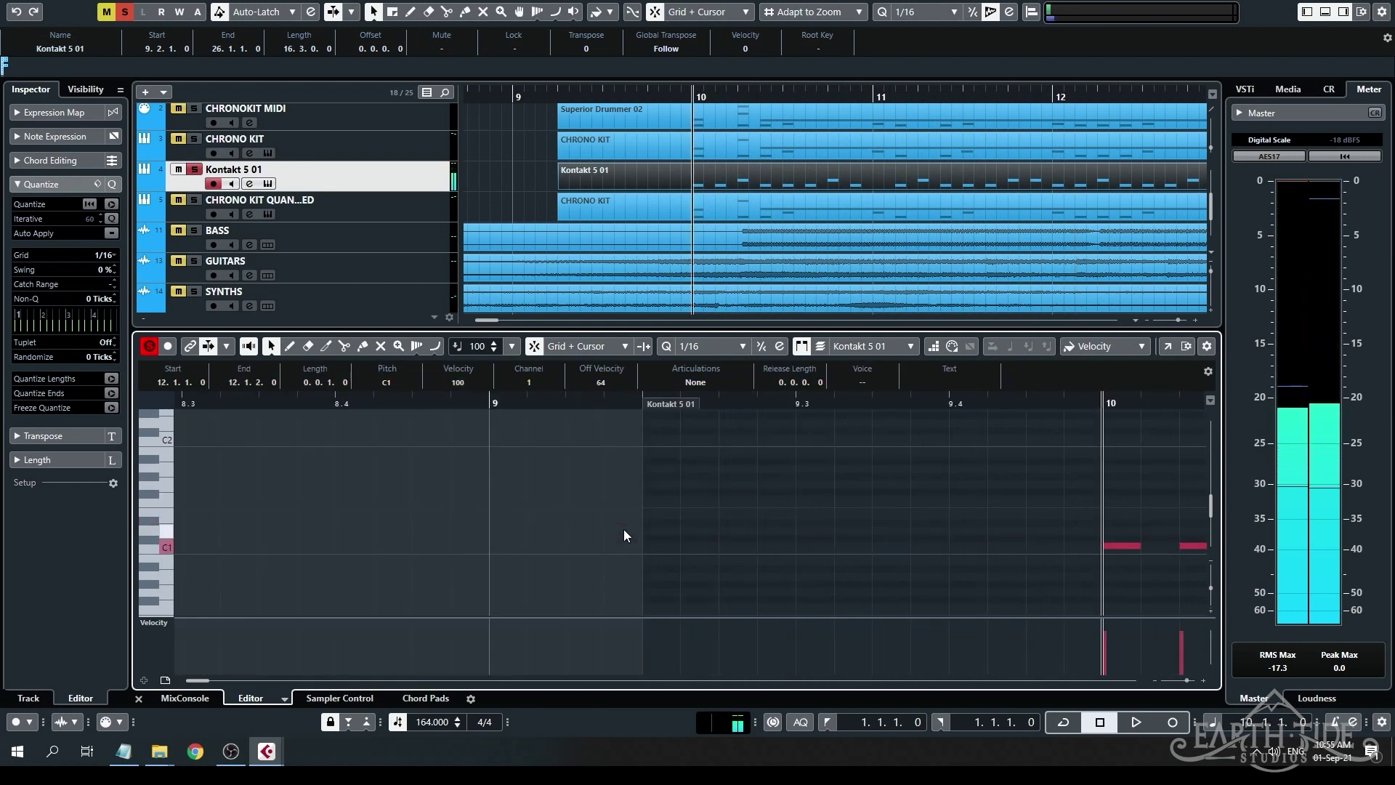
{"action": "scroll", "coordinate": [687, 494], "scroll_direction": "down", "scroll_amount": 3}
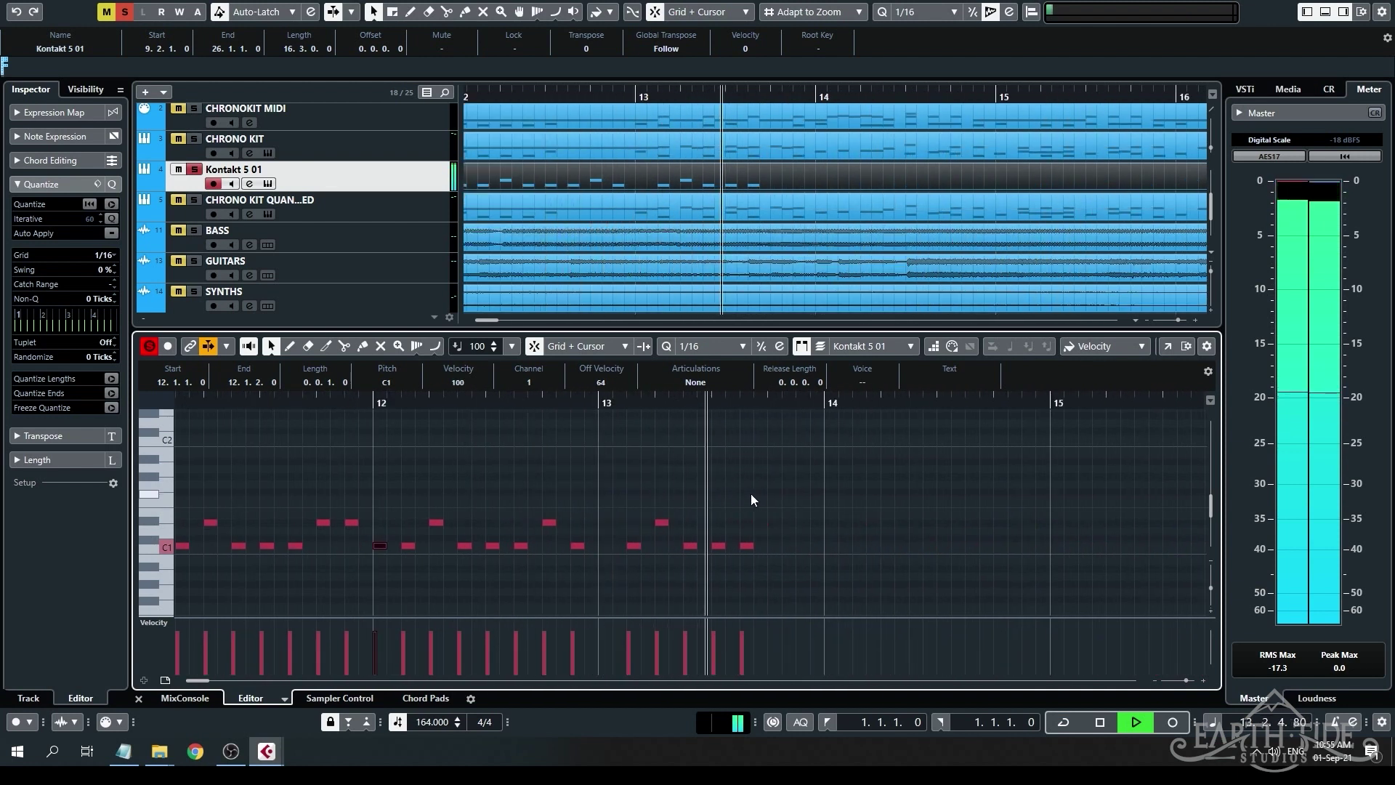
{"action": "key", "text": "space"}
Add a sixteenth-long C1 note at 13.3.4.
{"action": "scroll", "coordinate": [727, 520], "scroll_direction": "up", "scroll_amount": 3}
{"action": "scroll", "coordinate": [730, 516], "scroll_direction": "up", "scroll_amount": 3}
{"action": "left_click", "coordinate": [816, 545], "text": "alt"}
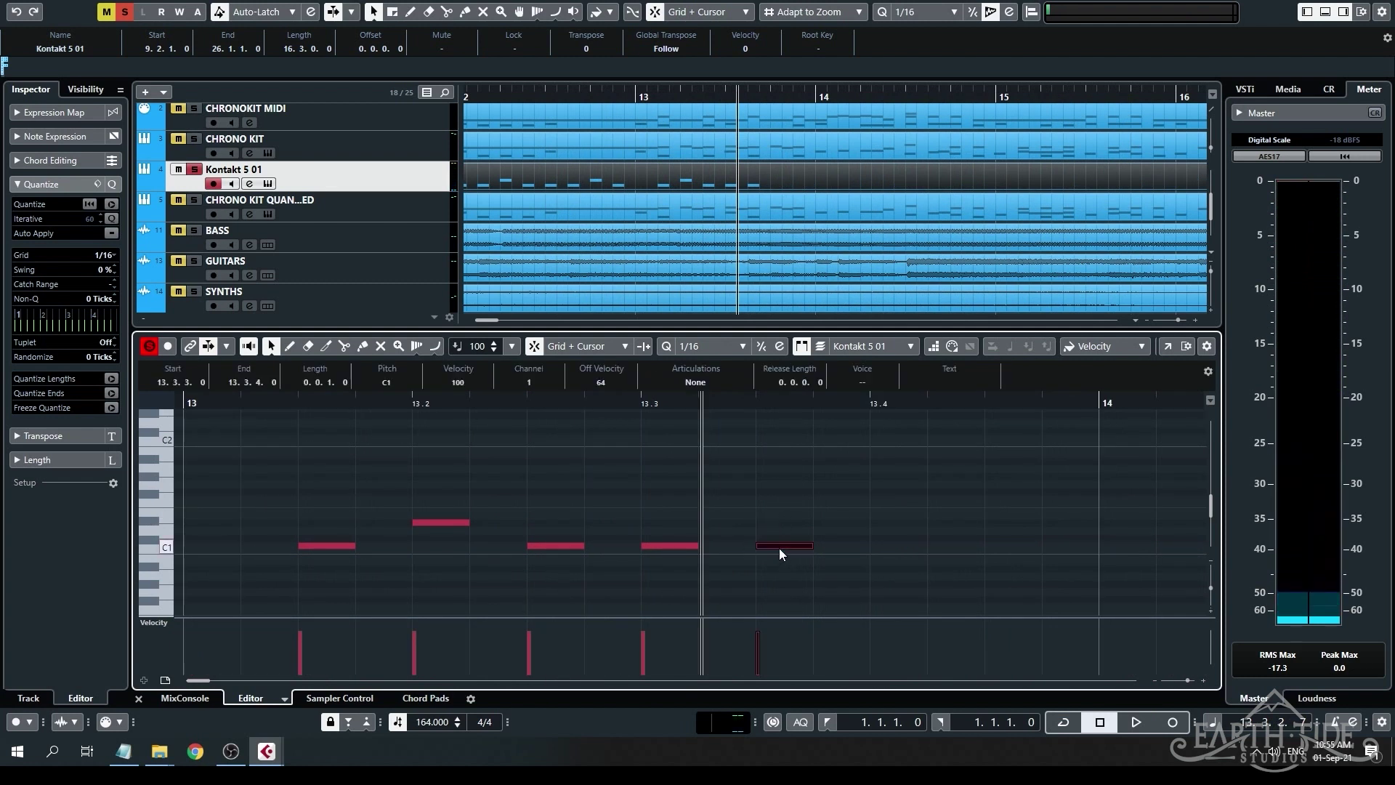
{"action": "left_click_drag", "start_coordinate": [842, 542], "coordinate": [870, 542]}
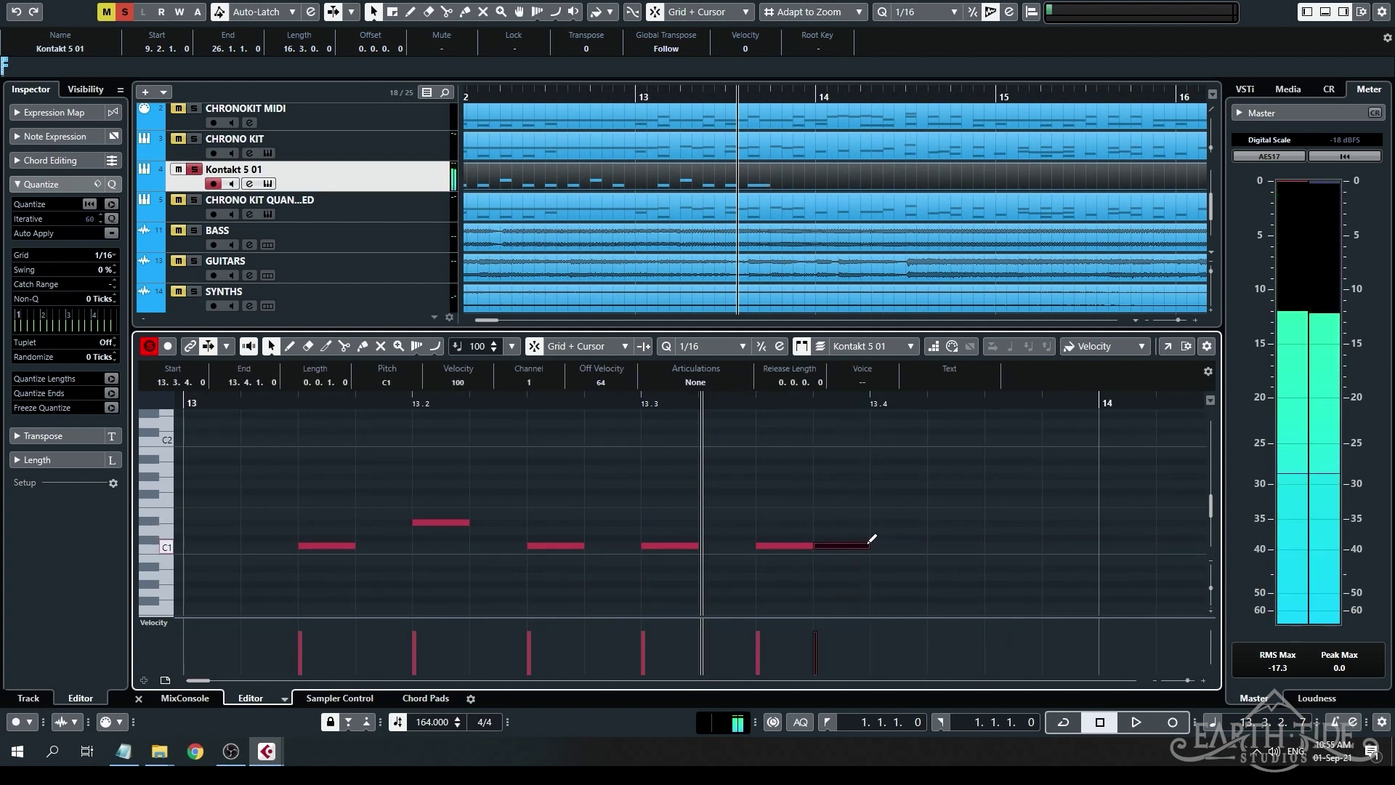
Audition the keys between F1 and G#1 for the fill at the end of bar 13.
{"action": "scroll", "coordinate": [744, 535], "scroll_direction": "right", "scroll_amount": 3}
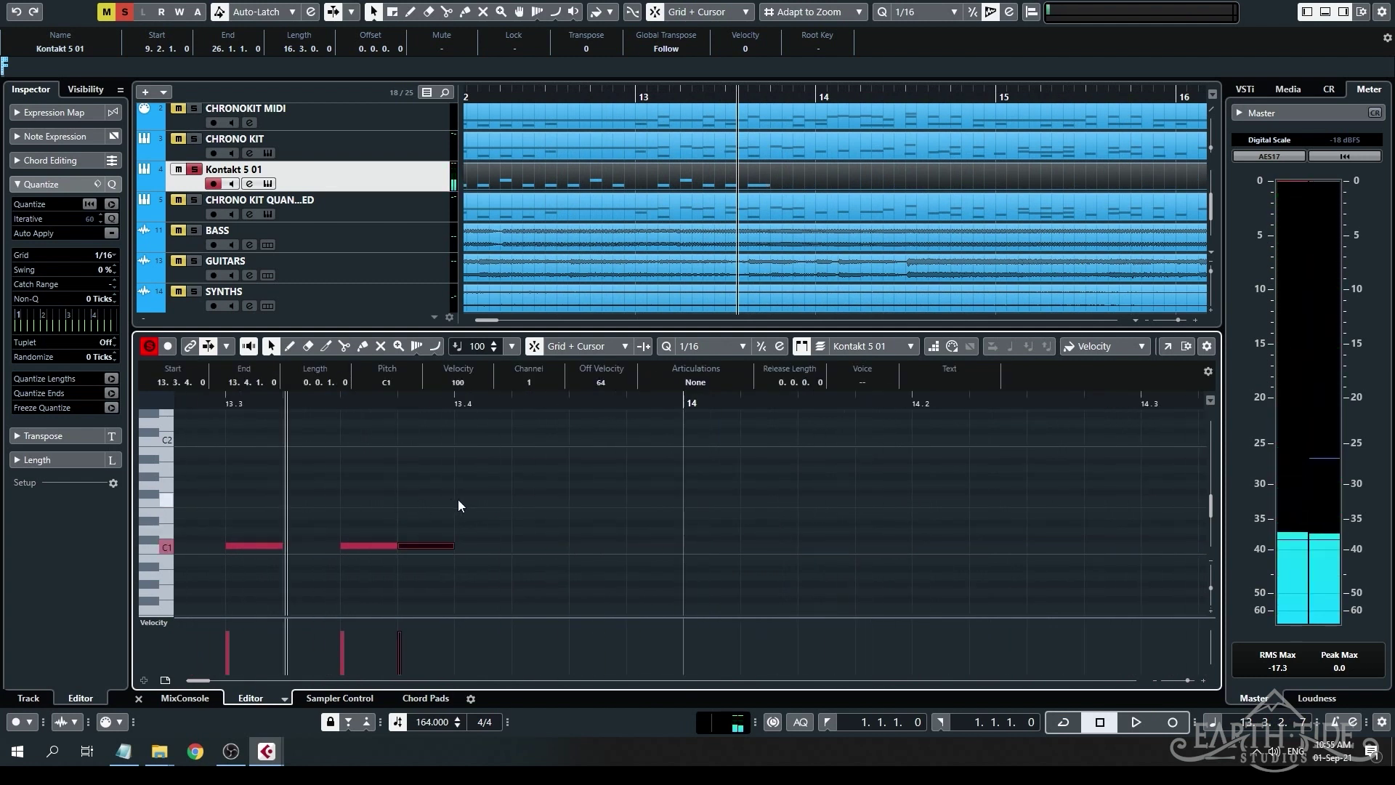
{"action": "left_click", "coordinate": [155, 503]}
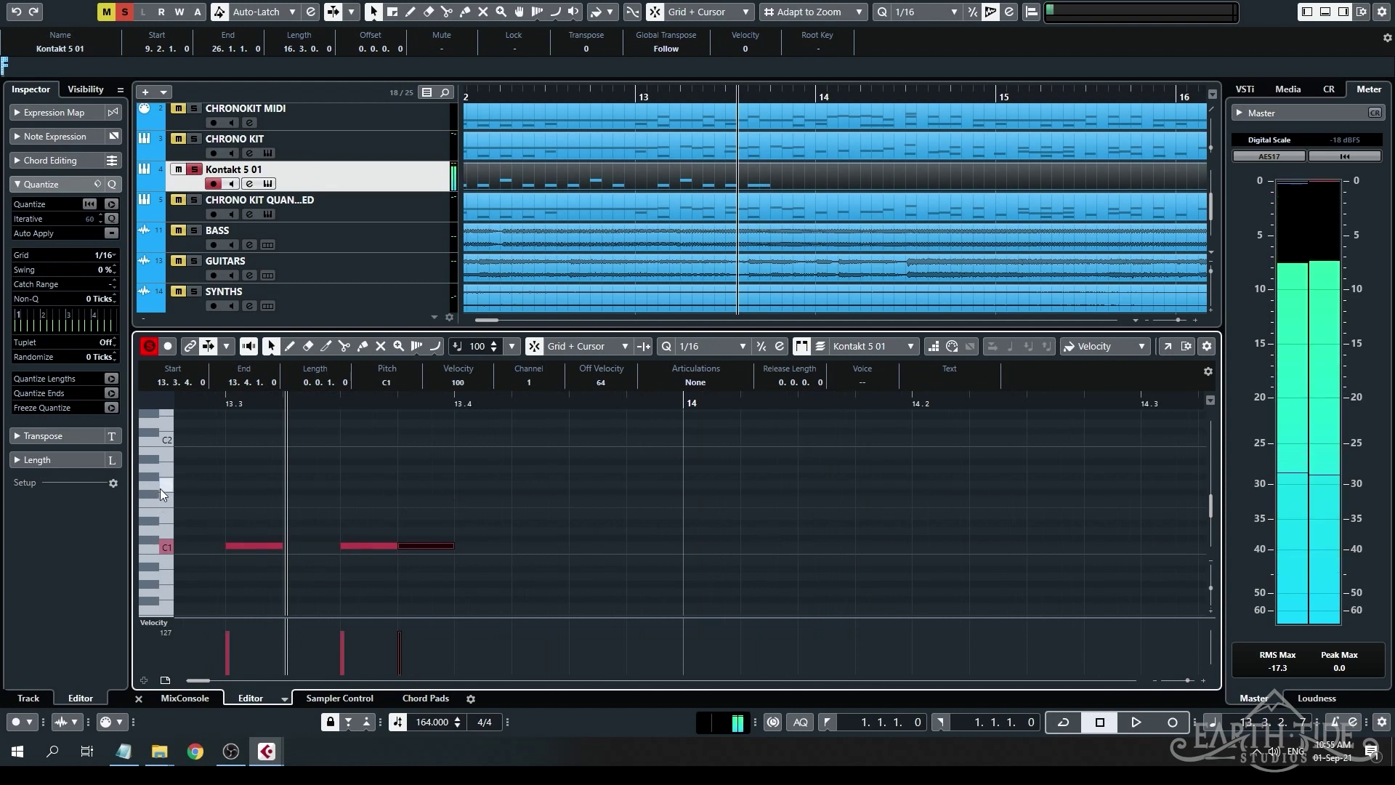
{"action": "left_click", "coordinate": [152, 480]}
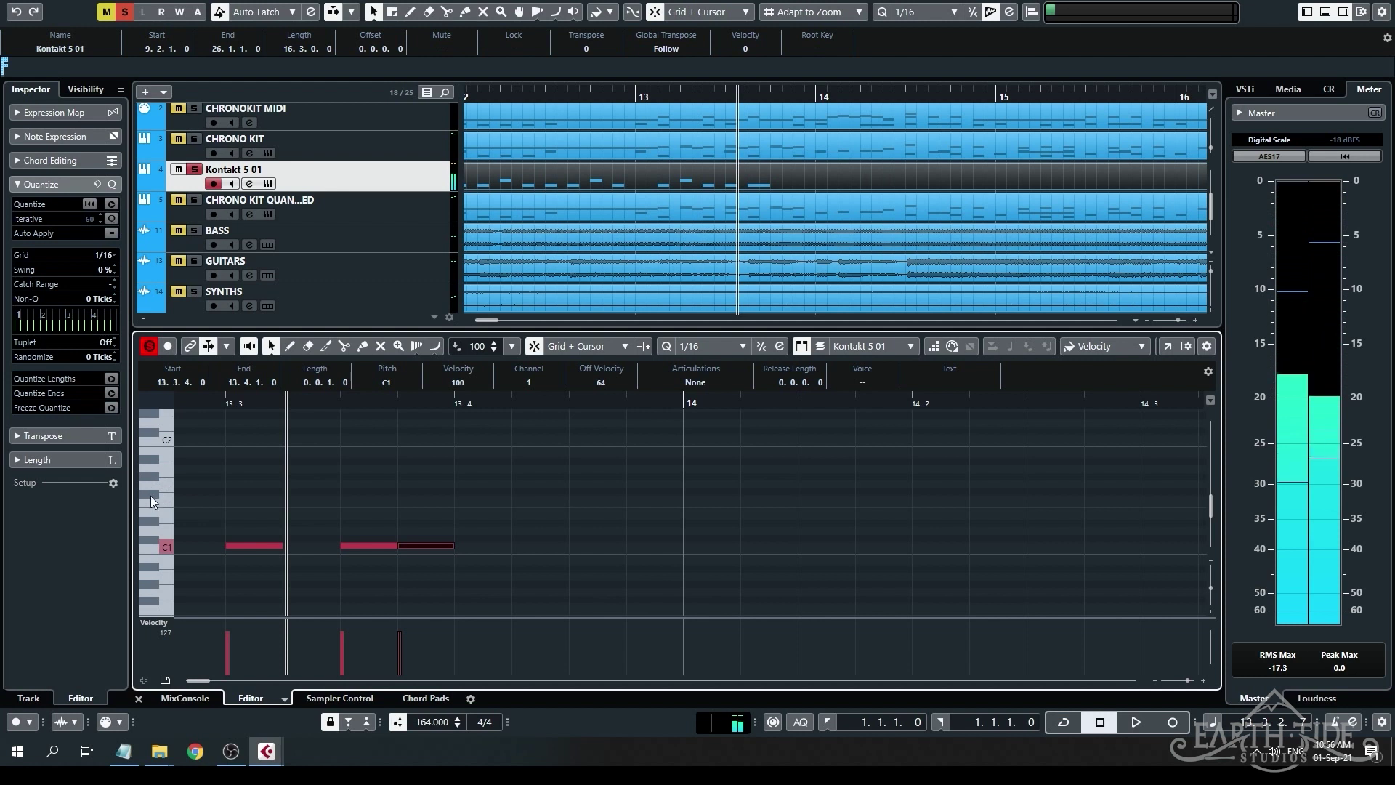
{"action": "left_click", "coordinate": [157, 494]}
{"action": "left_click", "coordinate": [147, 478]}
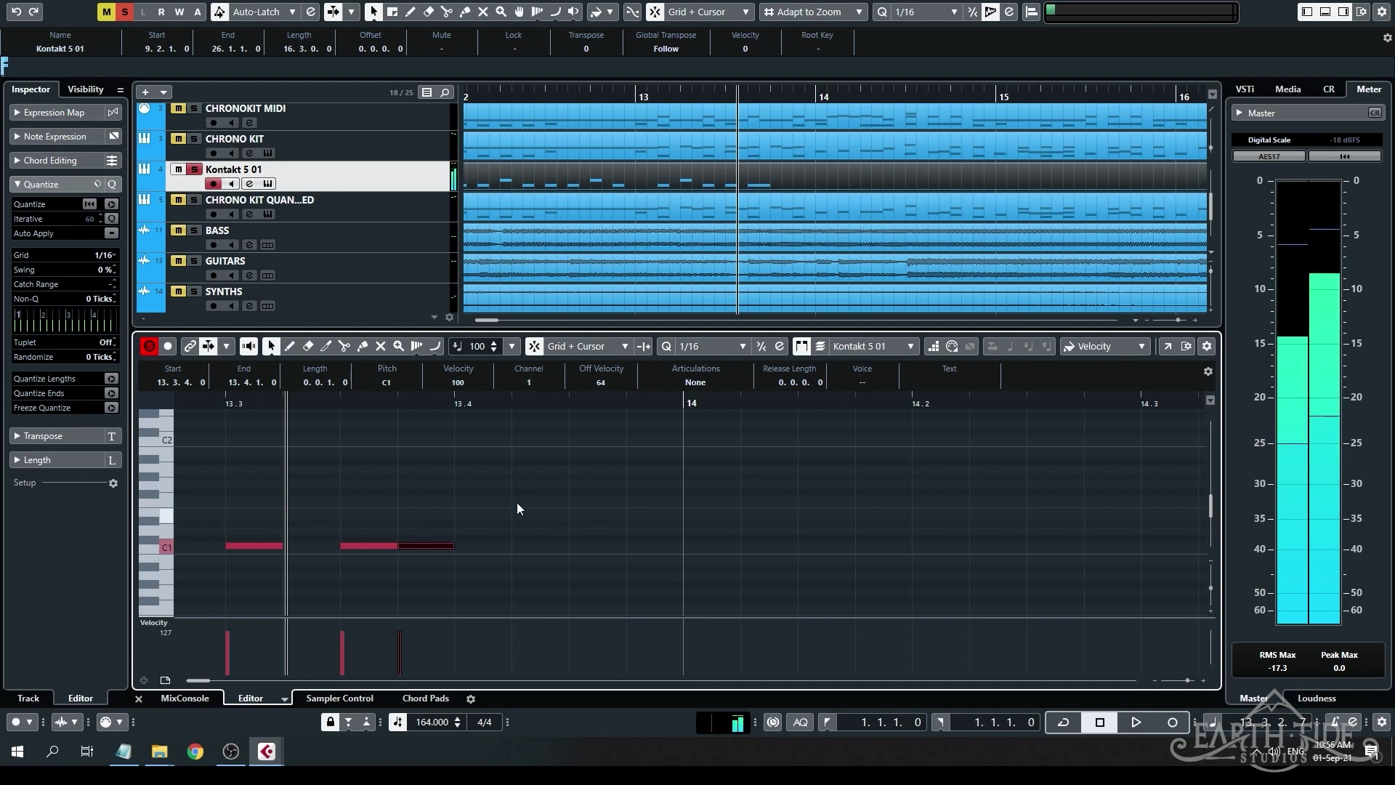
Add sixteenth-long fill notes: F#1 at 13.4.1 and 13.4.2, and G1 at 13.4.3 and 13.4.4.
{"action": "left_click", "coordinate": [463, 492]}
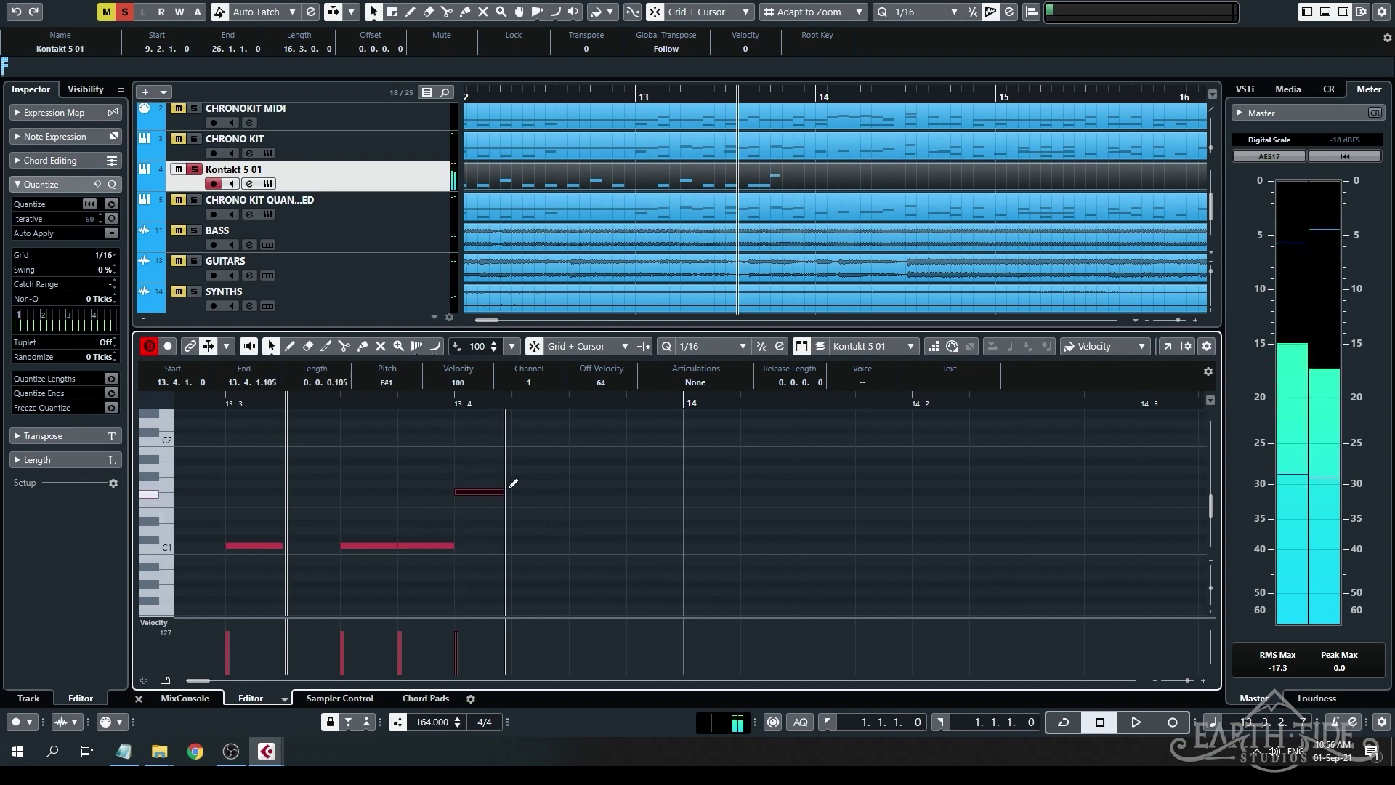
{"action": "key", "text": "g"}
{"action": "key", "text": "g"}
{"action": "key", "text": "g"}
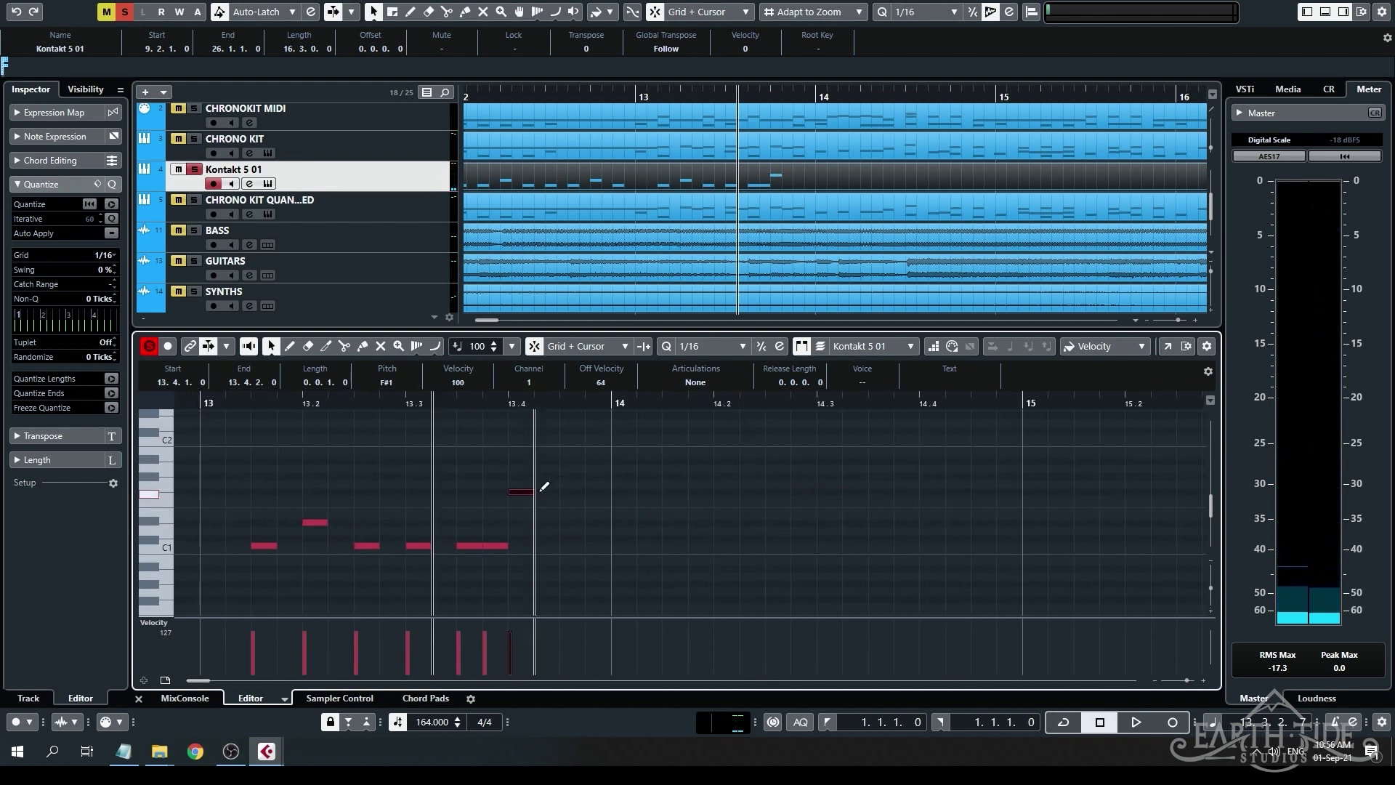
{"action": "left_click", "coordinate": [541, 492]}
{"action": "key", "text": "h"}
{"action": "left_click_drag", "start_coordinate": [561, 484], "coordinate": [618, 473]}
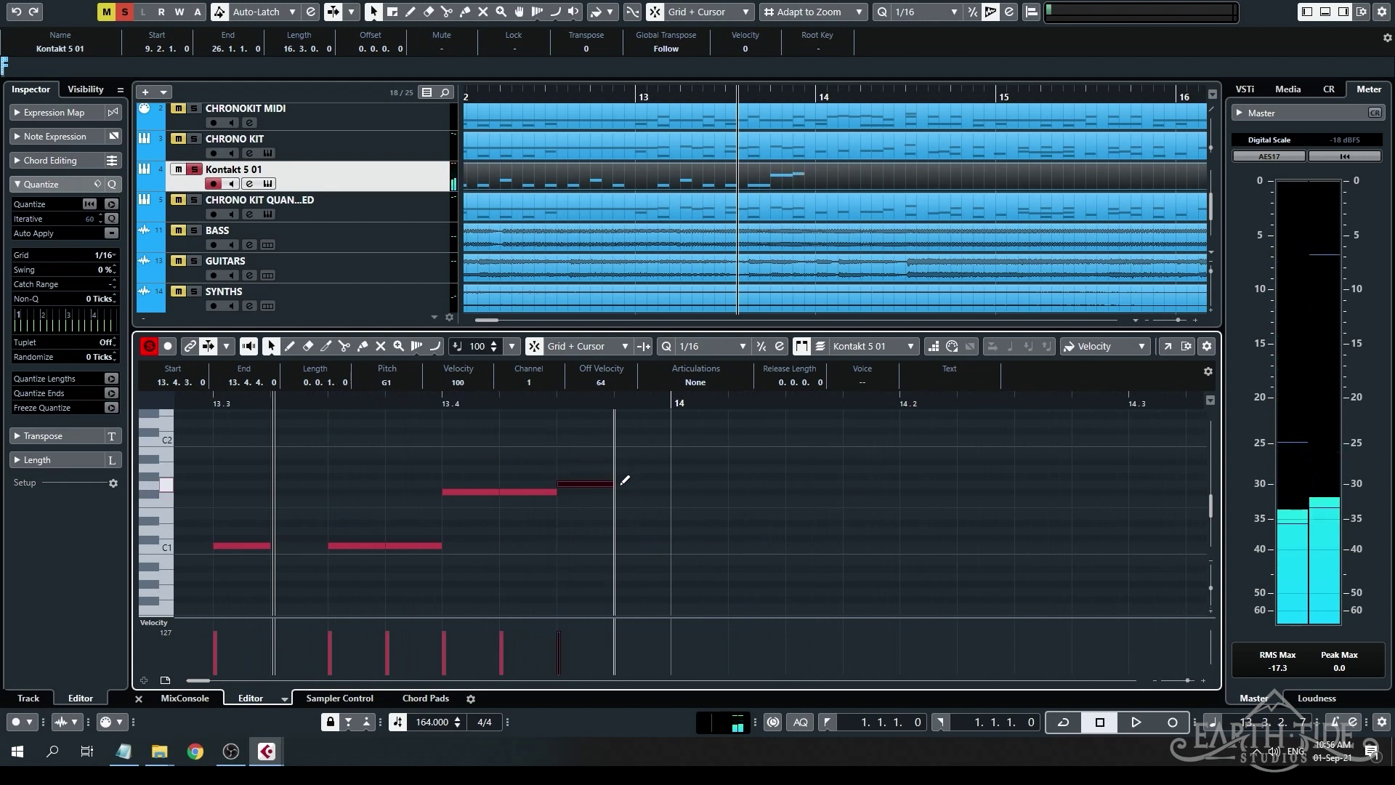
{"action": "left_click", "coordinate": [632, 481]}
Add a sixteenth-long C1 note at 13.1.4.
{"action": "key", "text": "g"}
{"action": "mouse_move", "coordinate": [674, 549]}
{"action": "left_mouse_down"}
{"action": "mouse_move", "coordinate": [702, 555]}
{"action": "mouse_move", "coordinate": [679, 545]}
{"action": "left_mouse_up"}
{"action": "key", "text": "h"}
{"action": "key", "text": "h"}
{"action": "key", "text": "g"}
{"action": "key", "text": "g"}
Delete the C1 notes at 13.2.3 and 13.3.1 and move the six-note run after them to start at 13.2.3.
{"action": "left_click_drag", "start_coordinate": [864, 523], "coordinate": [930, 555]}
{"action": "key", "text": "Delete"}
{"action": "left_click_drag", "start_coordinate": [970, 460], "coordinate": [1125, 556]}
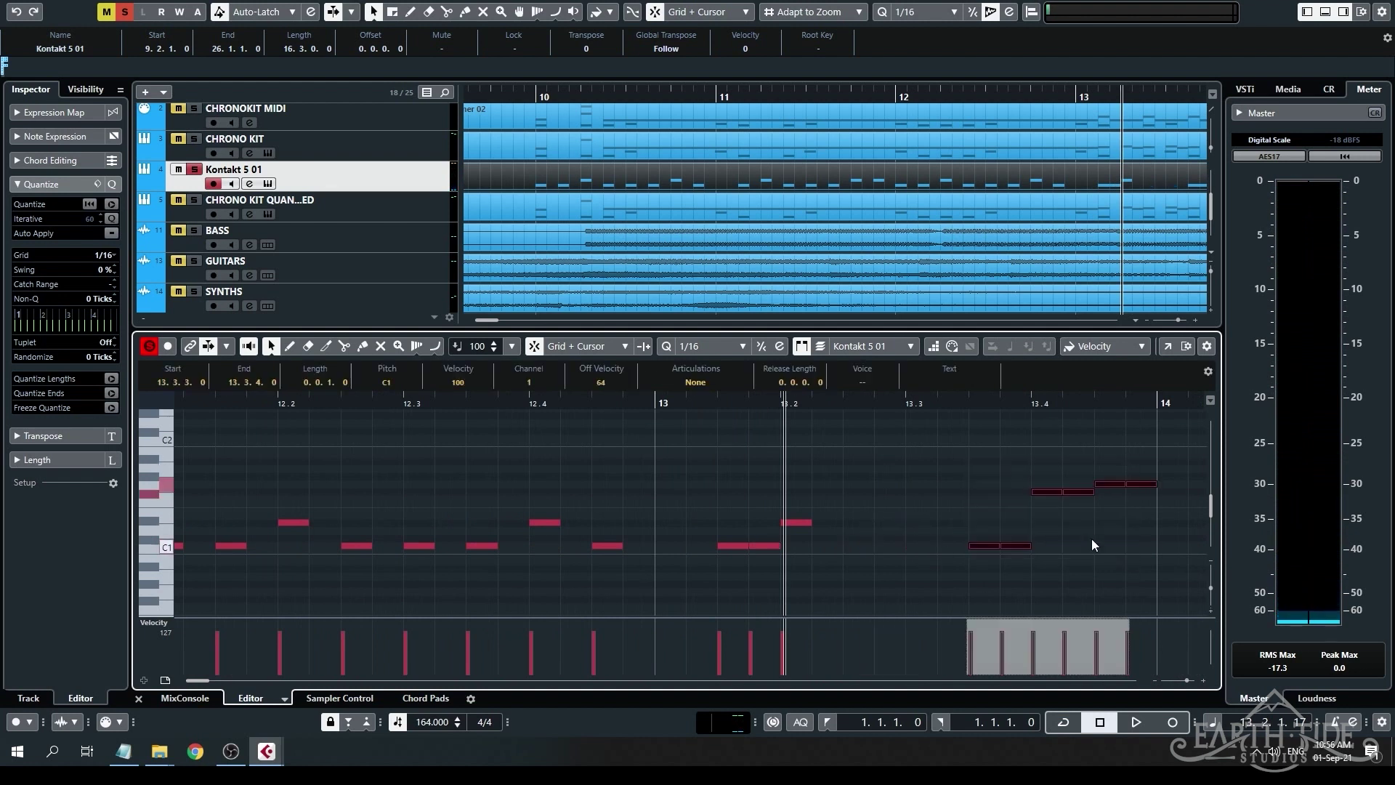
{"action": "left_click_drag", "start_coordinate": [978, 551], "coordinate": [859, 545]}
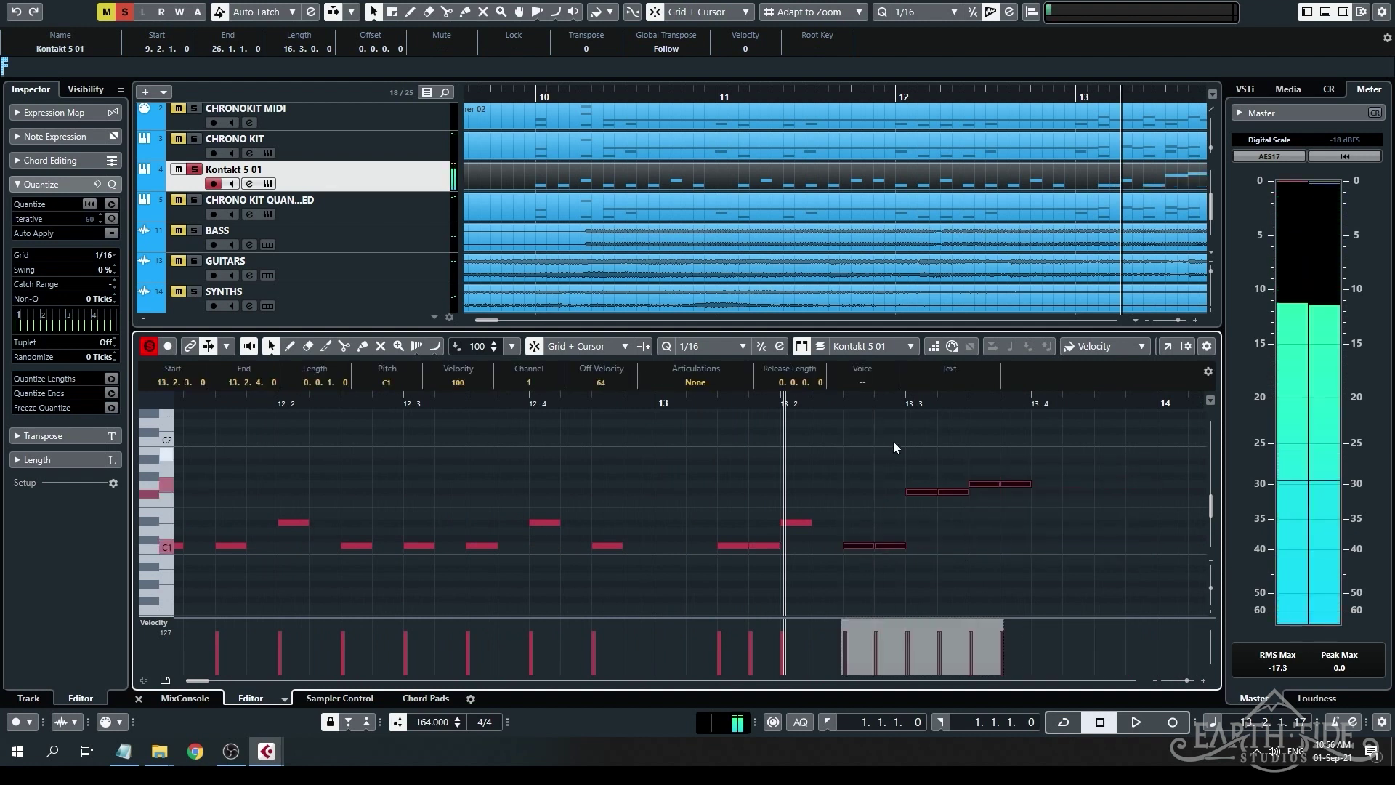
{"action": "left_click", "coordinate": [892, 442]}
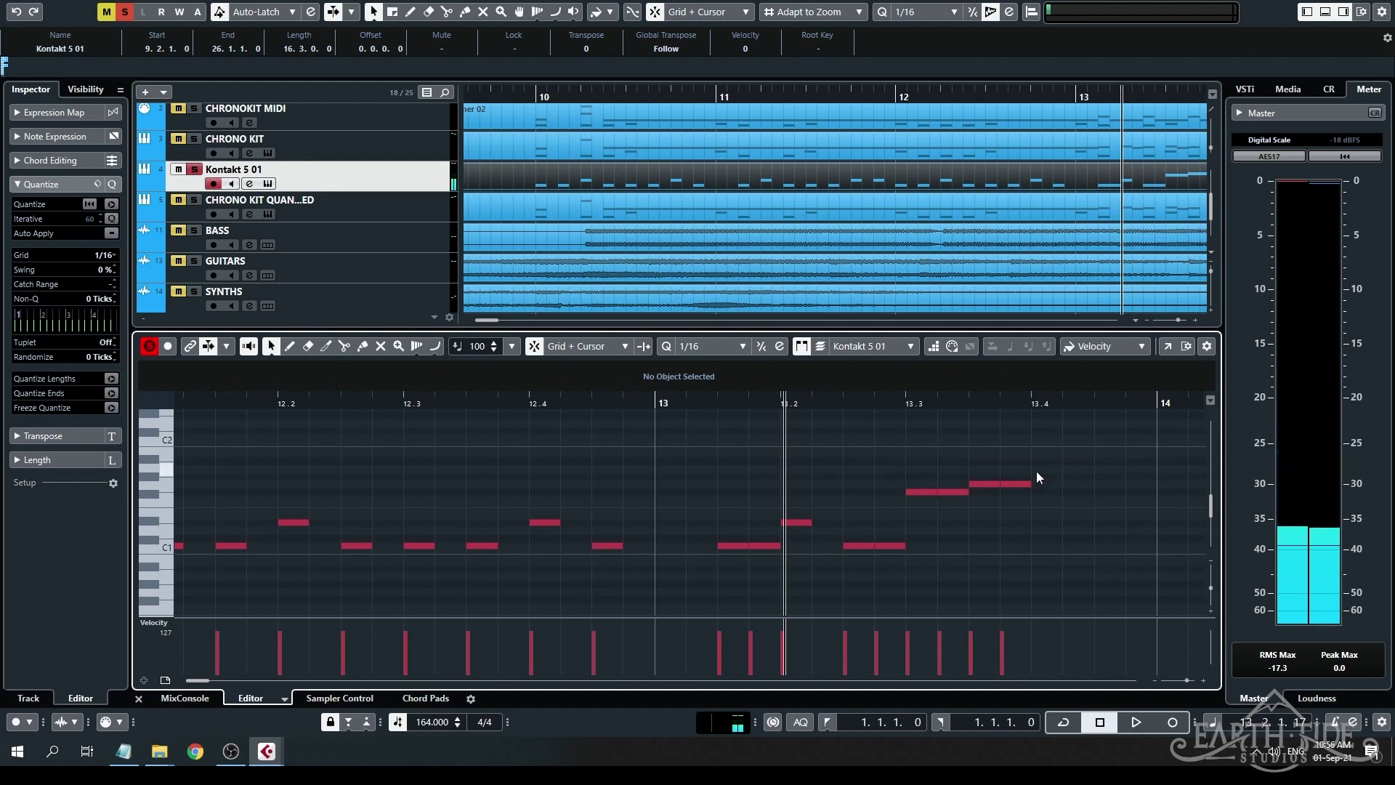
Continue the fill with sixteenth-long notes: G#1 at 13.4.1 and 13.4.2, and C1 at 13.4.3.
{"action": "left_click_drag", "start_coordinate": [1043, 477], "coordinate": [1119, 473]}
{"action": "scroll", "coordinate": [1066, 484], "scroll_direction": "up", "scroll_amount": 2}
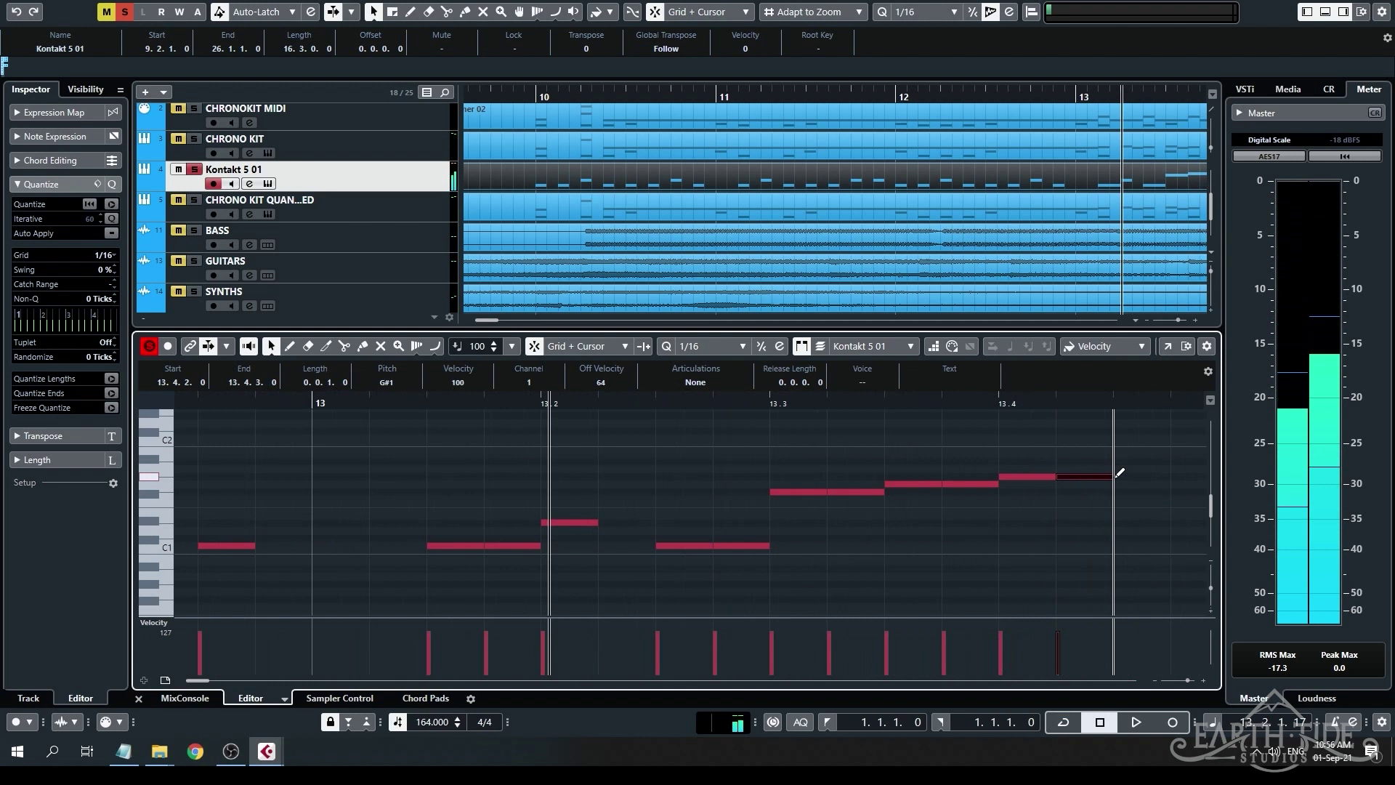
{"action": "scroll", "coordinate": [1016, 499], "scroll_direction": "right", "scroll_amount": 3}
{"action": "left_click_drag", "start_coordinate": [598, 546], "coordinate": [654, 545]}
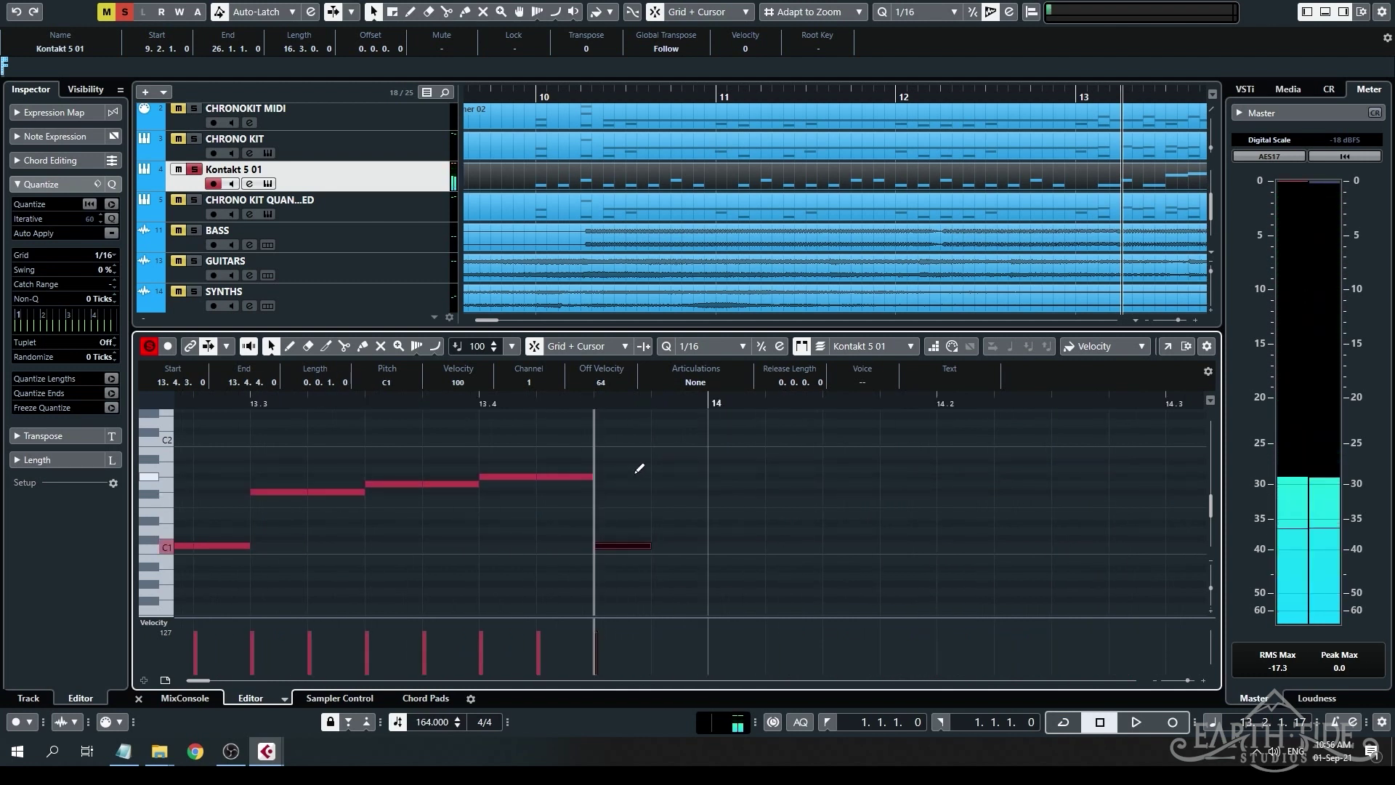
Add sixteenth-long G#1, G1 and C1 notes together at 13.4.4 and play the fill from bar 13.
{"action": "key", "text": "n"}
{"action": "mouse_move", "coordinate": [661, 477]}
{"action": "left_mouse_down"}
{"action": "mouse_move", "coordinate": [723, 474]}
{"action": "mouse_move", "coordinate": [711, 476]}
{"action": "left_mouse_up"}
{"action": "mouse_move", "coordinate": [658, 545]}
{"action": "left_mouse_down"}
{"action": "mouse_move", "coordinate": [710, 538]}
{"action": "mouse_move", "coordinate": [699, 516]}
{"action": "left_mouse_up"}
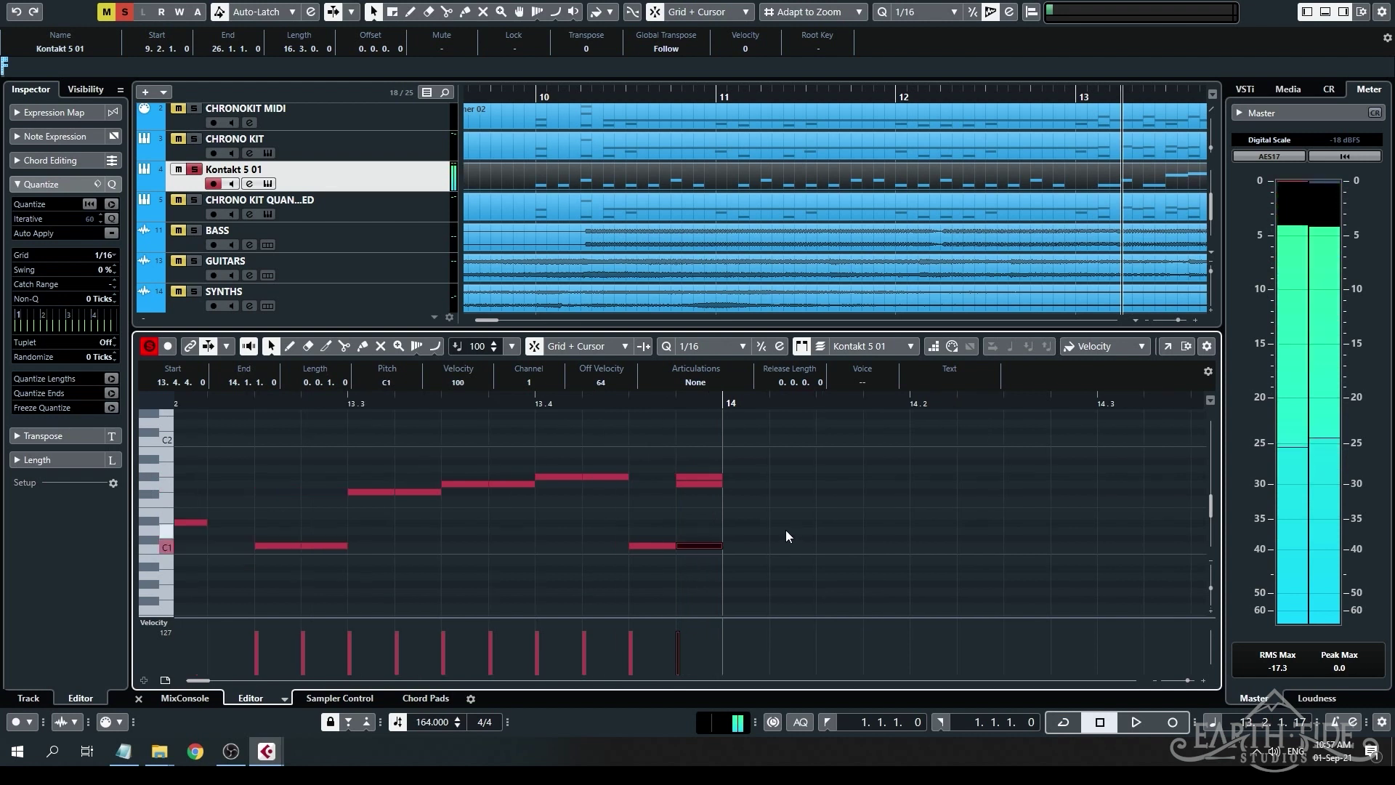
{"action": "key", "text": "g"}
{"action": "key", "text": "g"}
{"action": "left_click", "coordinate": [633, 408]}
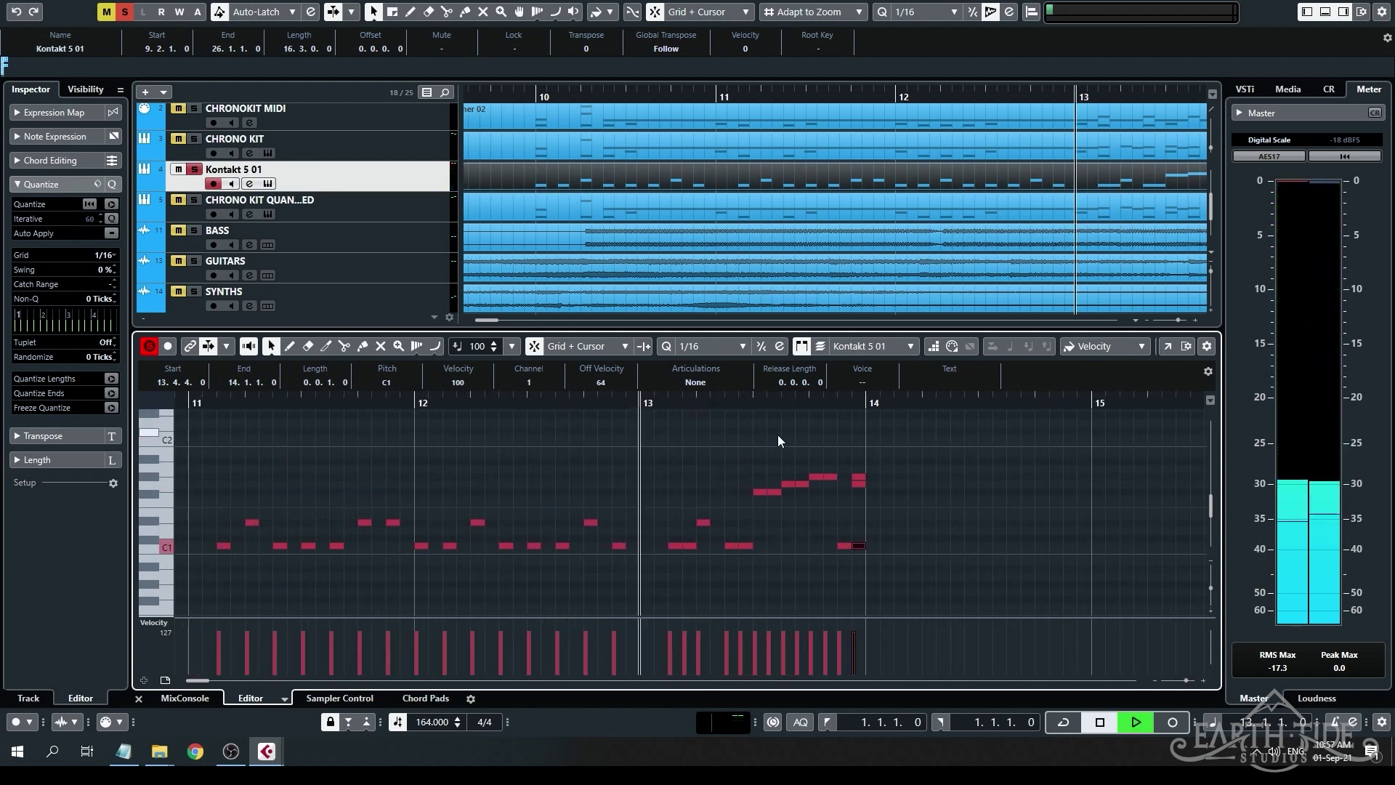
{"action": "key", "text": "space"}
{"action": "key", "text": "space"}
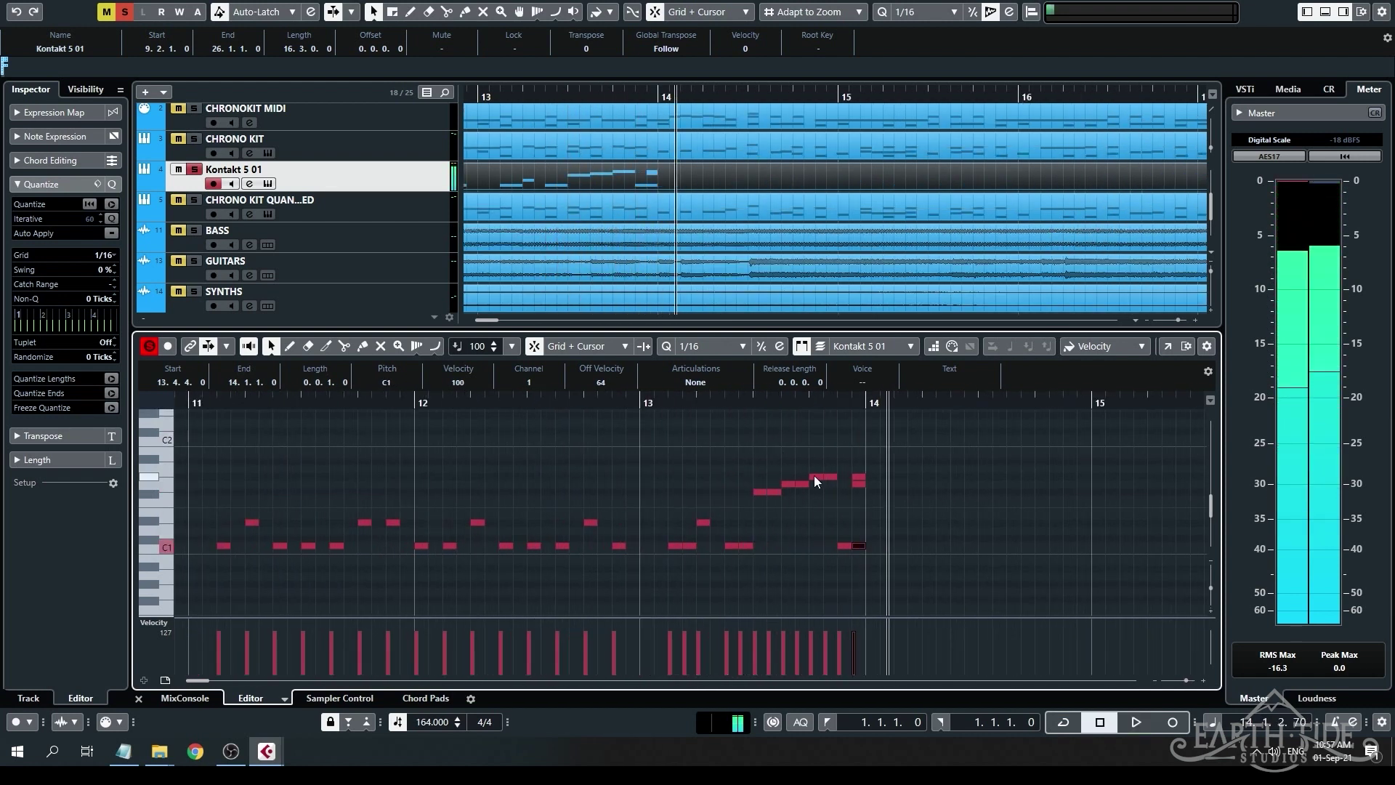
Move the G#1 and G1 notes from 13.4.4 to 13.4.3 and delete the low note left at 13.4.4.
{"action": "key", "text": "h"}
{"action": "left_click", "coordinate": [908, 482]}
{"action": "left_click_drag", "start_coordinate": [909, 479], "coordinate": [875, 480]}
{"action": "left_click", "coordinate": [917, 546]}
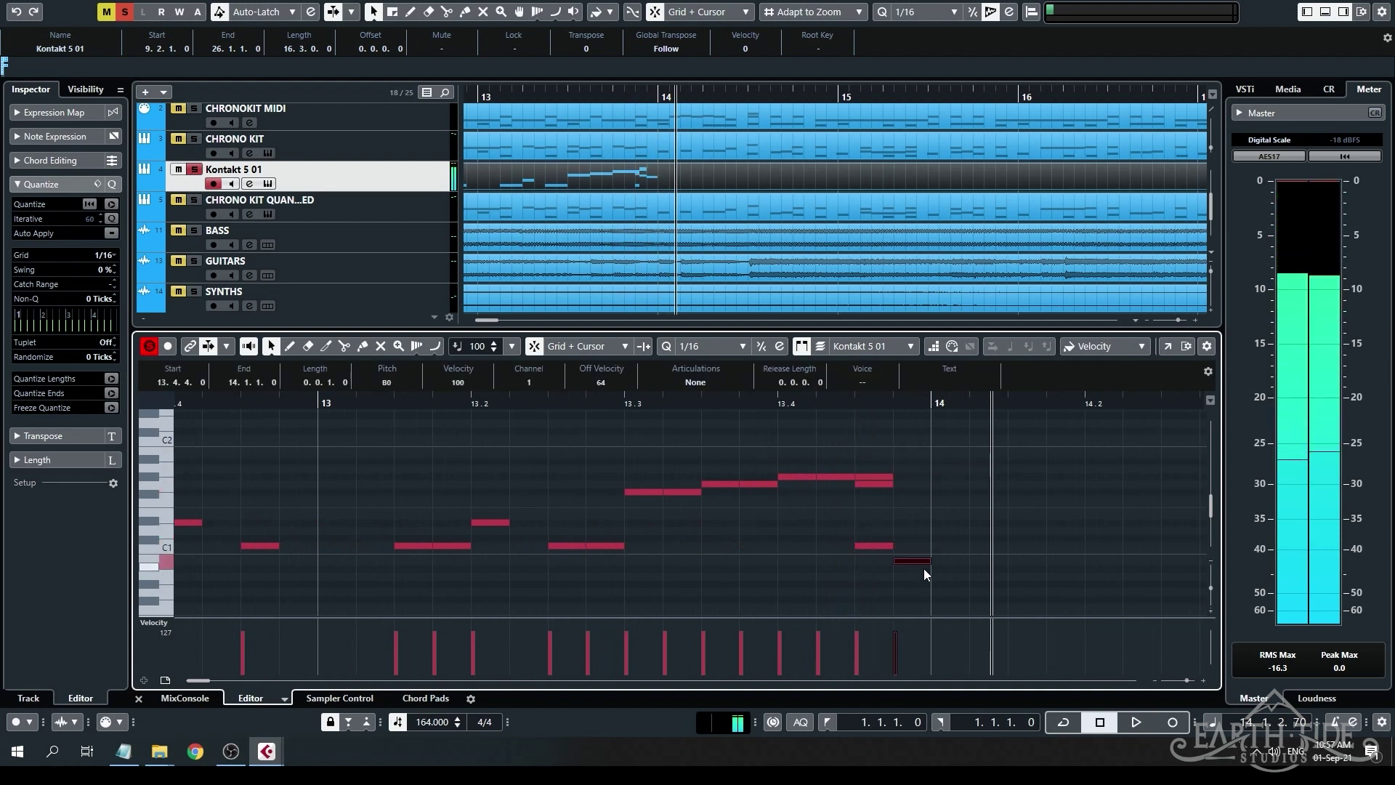
{"action": "key", "text": "Delete"}
{"action": "key", "text": "space"}
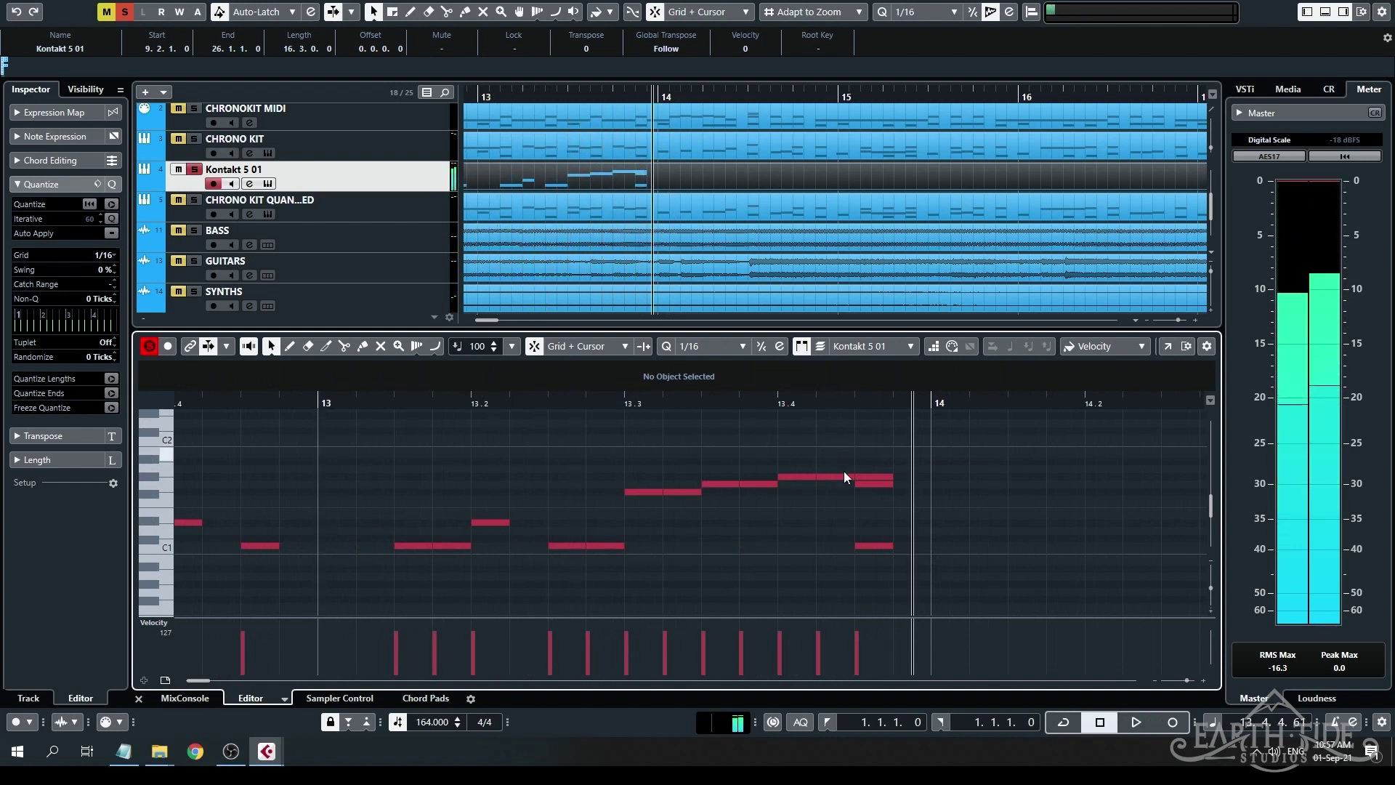
Replace the G1 note at 13.4.3 with D#1, keeping G#1 and C1 there, and play the fill.
{"action": "scroll", "coordinate": [844, 471], "scroll_direction": "up", "scroll_amount": 3}
{"action": "left_click", "coordinate": [878, 476]}
{"action": "left_click_drag", "start_coordinate": [877, 477], "coordinate": [875, 483]}
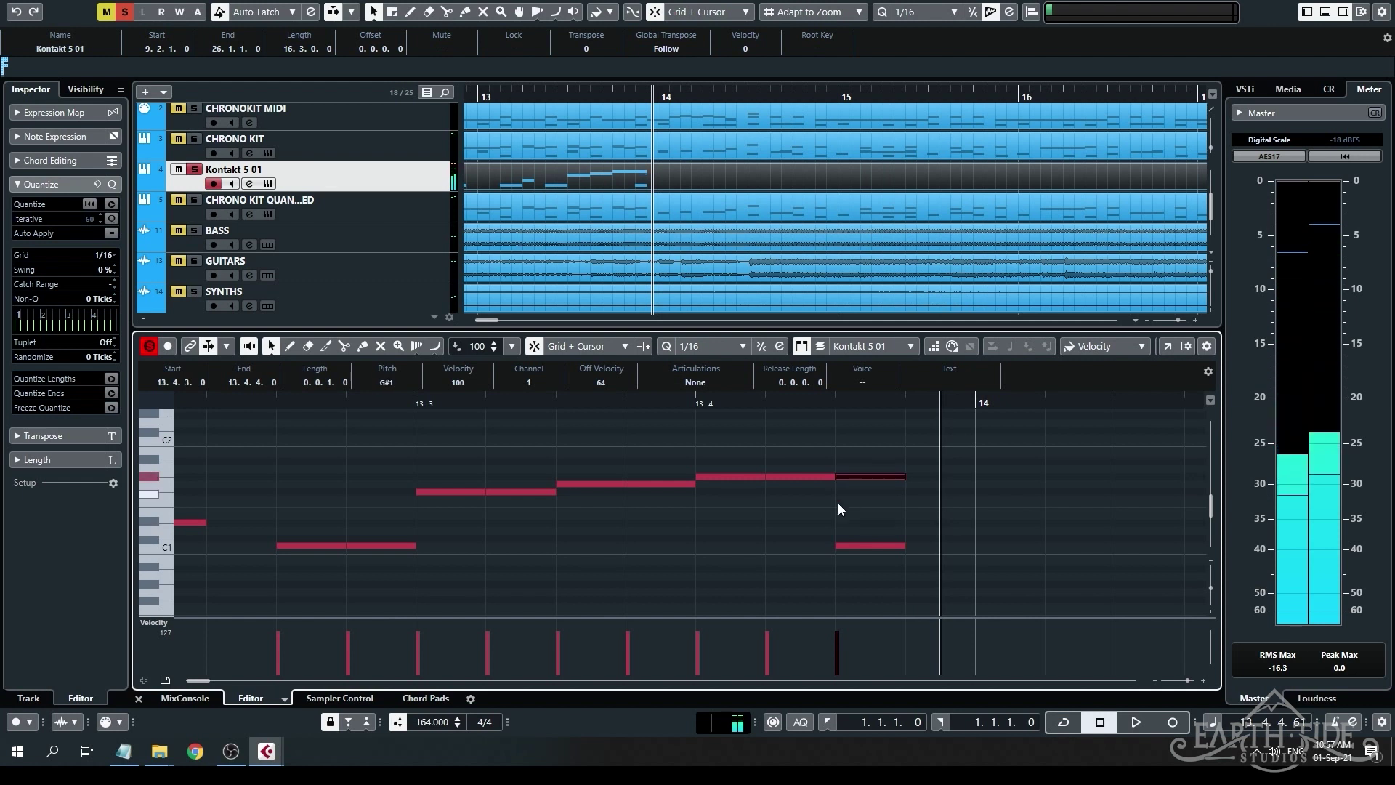
{"action": "mouse_move", "coordinate": [853, 524]}
{"action": "left_mouse_down"}
{"action": "mouse_move", "coordinate": [901, 518]}
{"action": "mouse_move", "coordinate": [888, 517]}
{"action": "left_mouse_up"}
{"action": "key", "text": "space"}
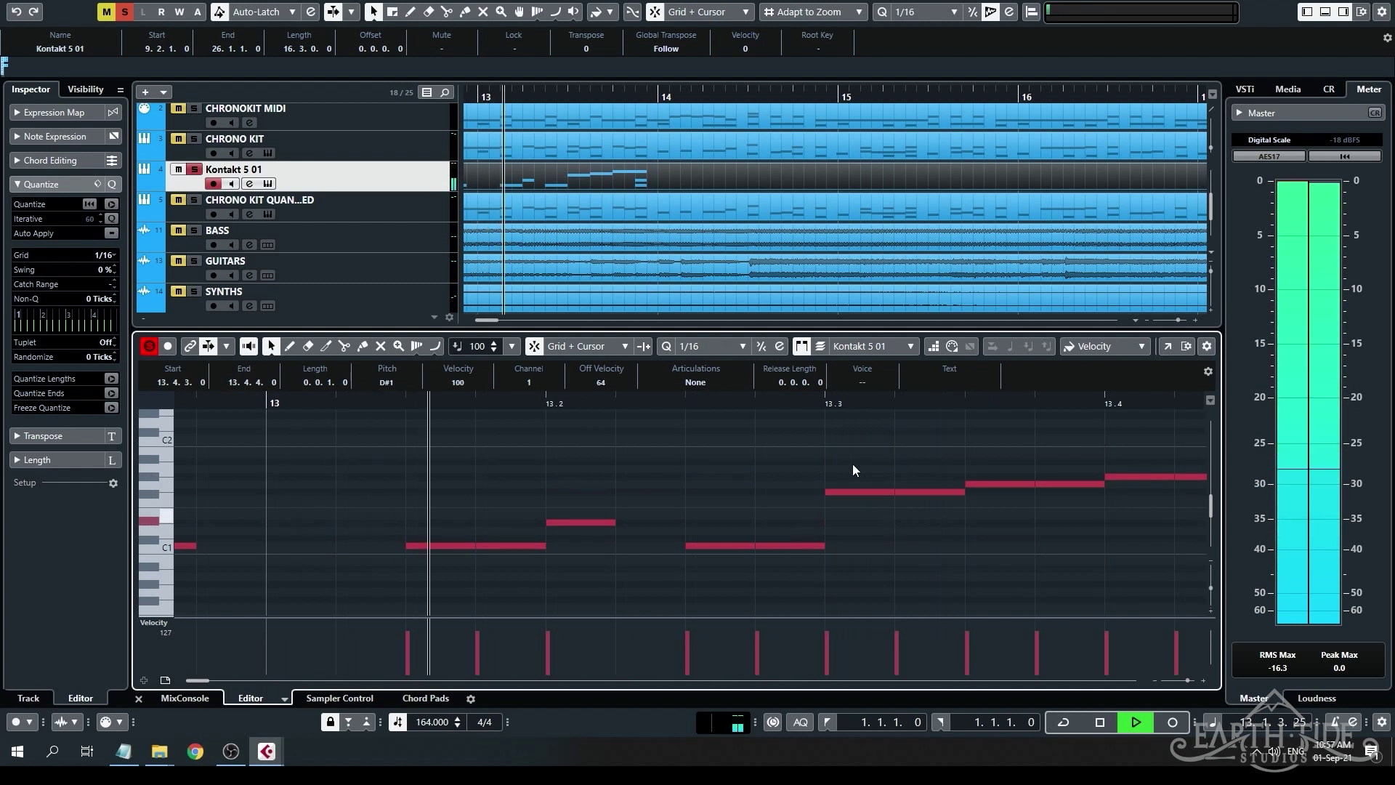
{"action": "key", "text": "g"}
{"action": "key", "text": "space"}
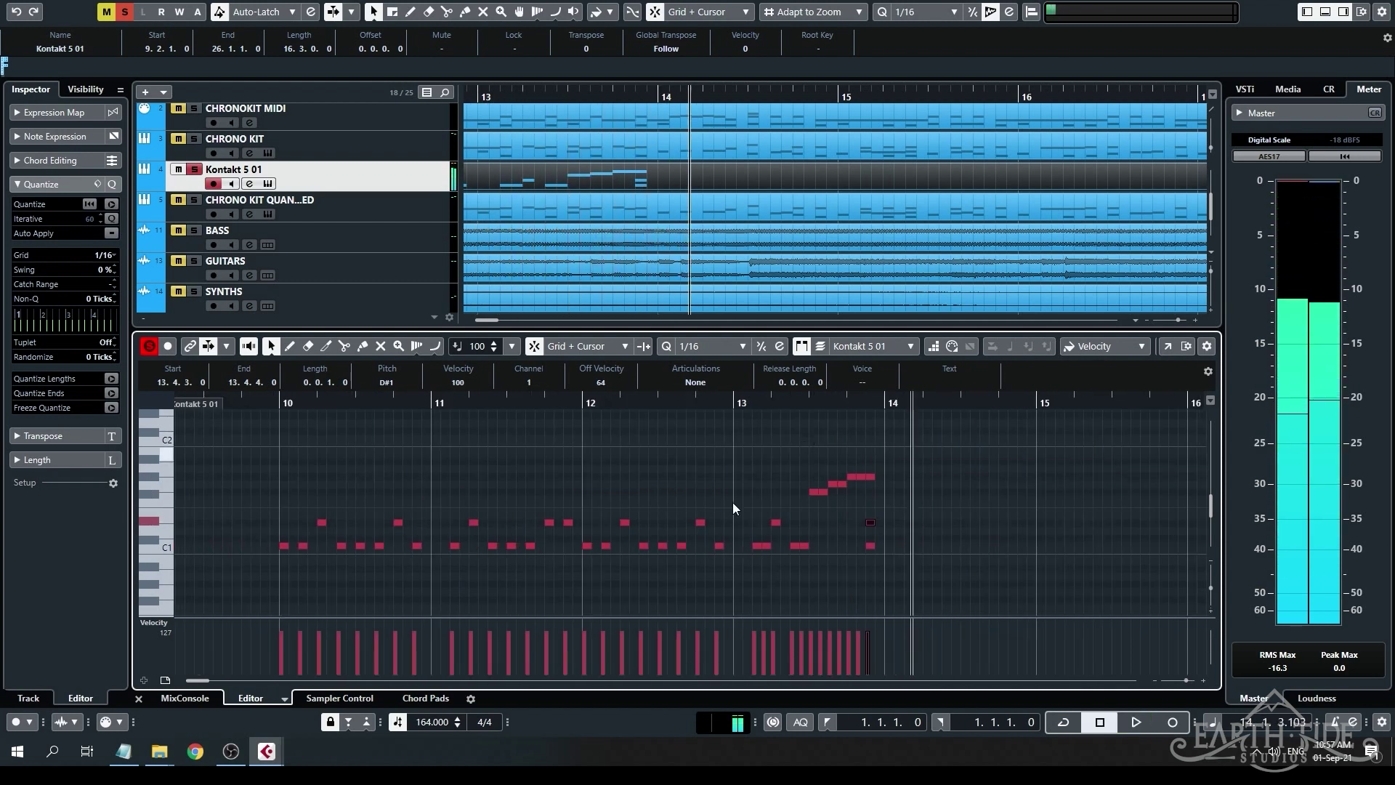
Place the playhead at bar 10 and audition the G#1 and A1 sounds.
{"action": "scroll", "coordinate": [632, 472], "scroll_direction": "left", "scroll_amount": 6}
{"action": "left_click", "coordinate": [474, 403]}
{"action": "scroll", "coordinate": [488, 546], "scroll_direction": "up", "scroll_amount": 3}
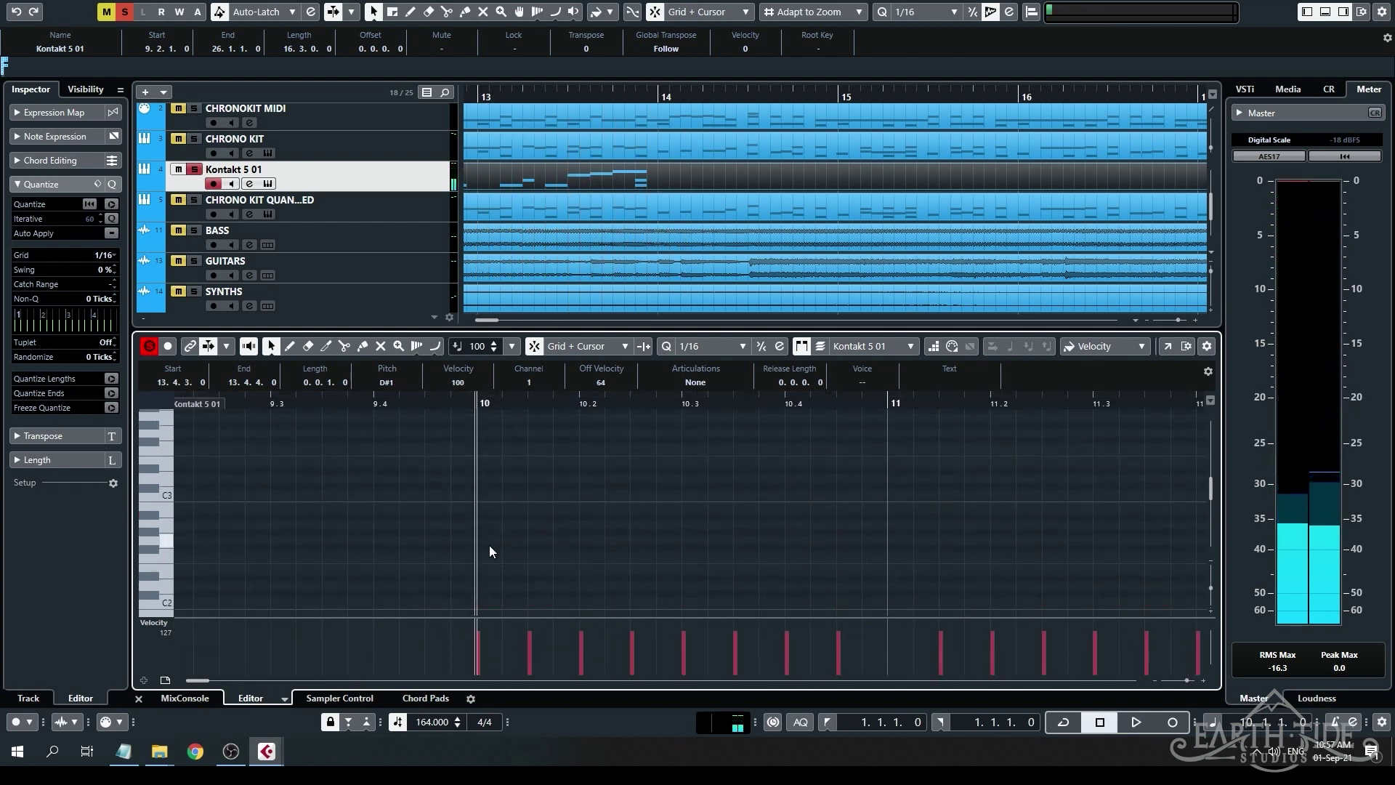
{"action": "scroll", "coordinate": [563, 574], "scroll_direction": "down", "scroll_amount": 2}
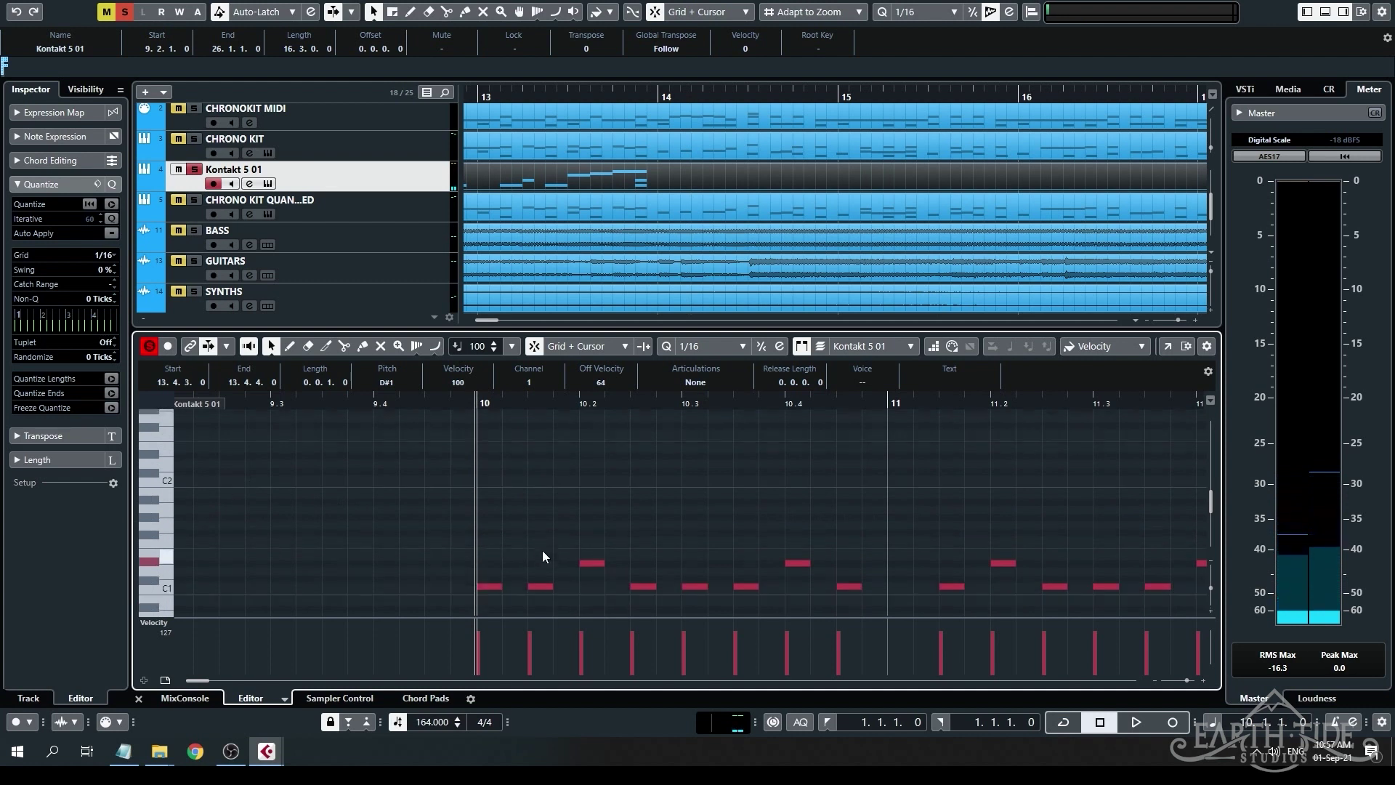
{"action": "left_click", "coordinate": [147, 516]}
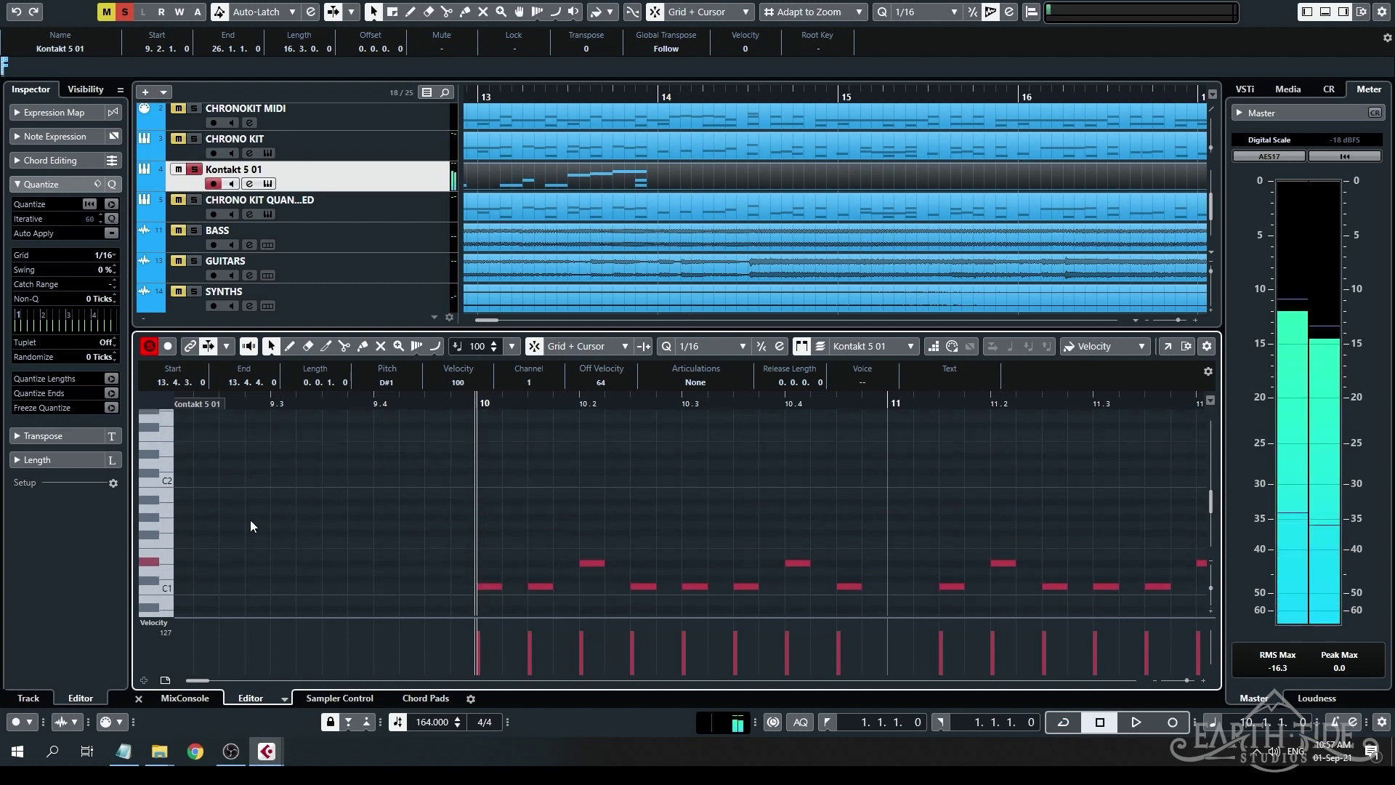
{"action": "left_click", "coordinate": [160, 508]}
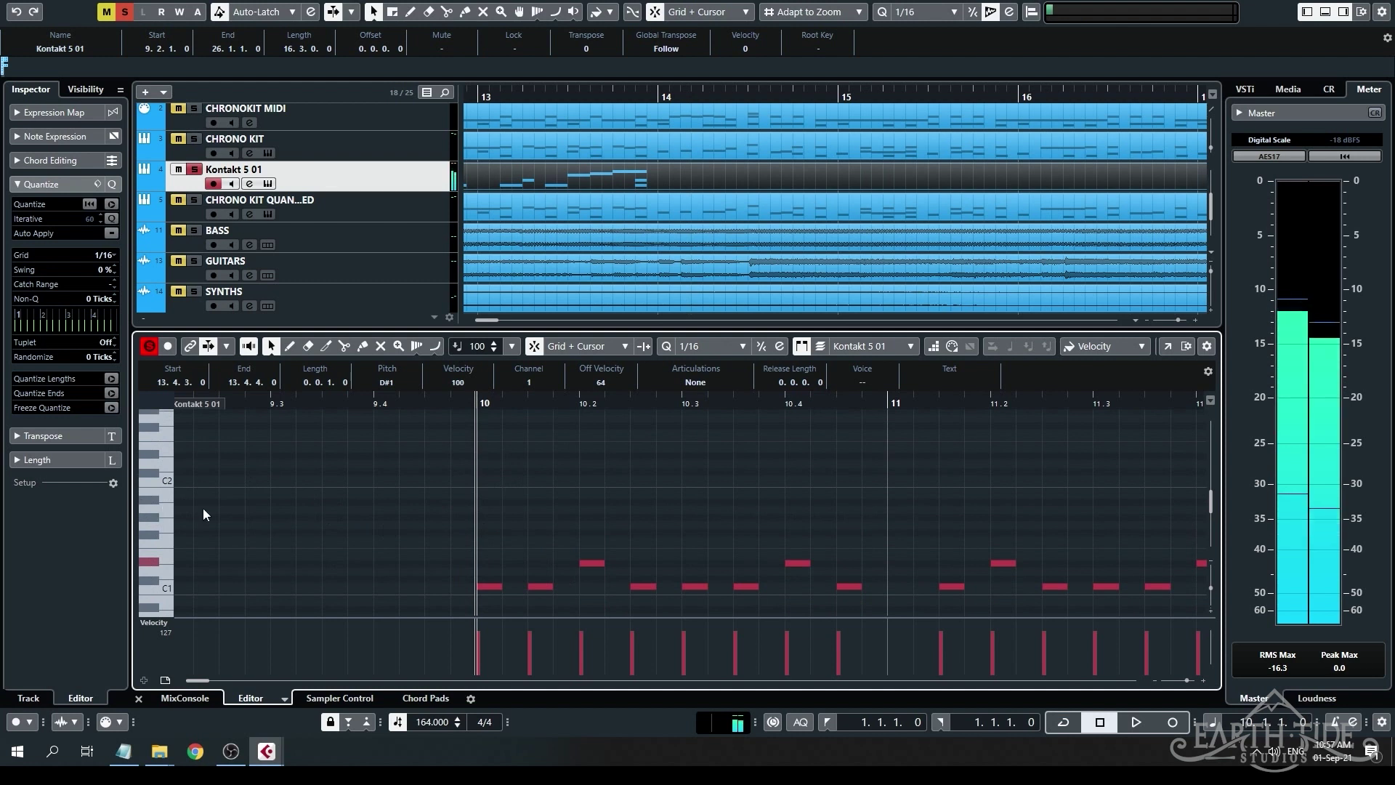
Add sixteenth-long A#1 notes at 10.2.1, 10.3.1, 10.4.1 and 11.1.1.
{"action": "left_click", "coordinate": [604, 508]}
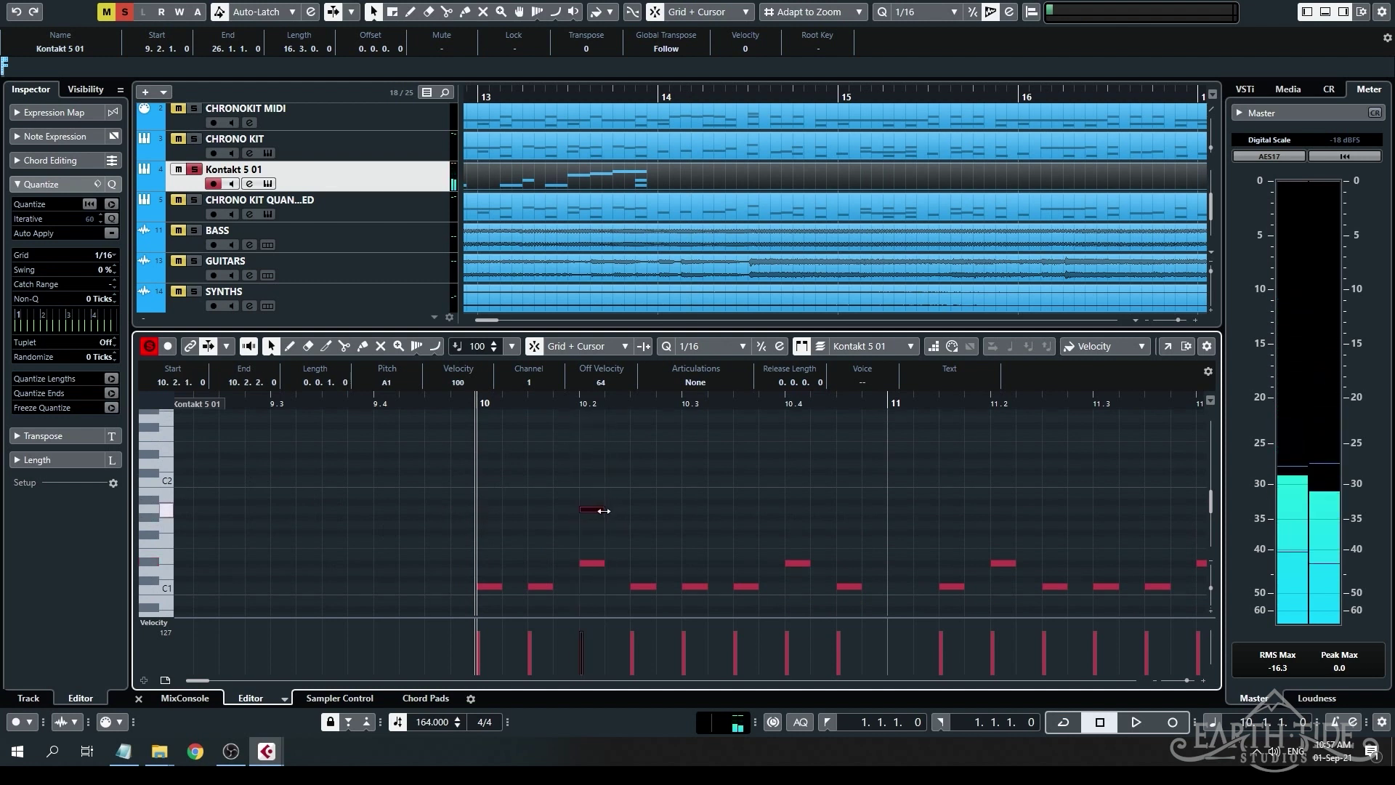
{"action": "left_click", "coordinate": [691, 501]}
{"action": "left_click", "coordinate": [792, 498]}
{"action": "mouse_move", "coordinate": [792, 498]}
{"action": "left_mouse_down"}
{"action": "mouse_move", "coordinate": [1005, 507]}
{"action": "mouse_move", "coordinate": [885, 510]}
{"action": "mouse_move", "coordinate": [917, 504]}
{"action": "left_mouse_up"}
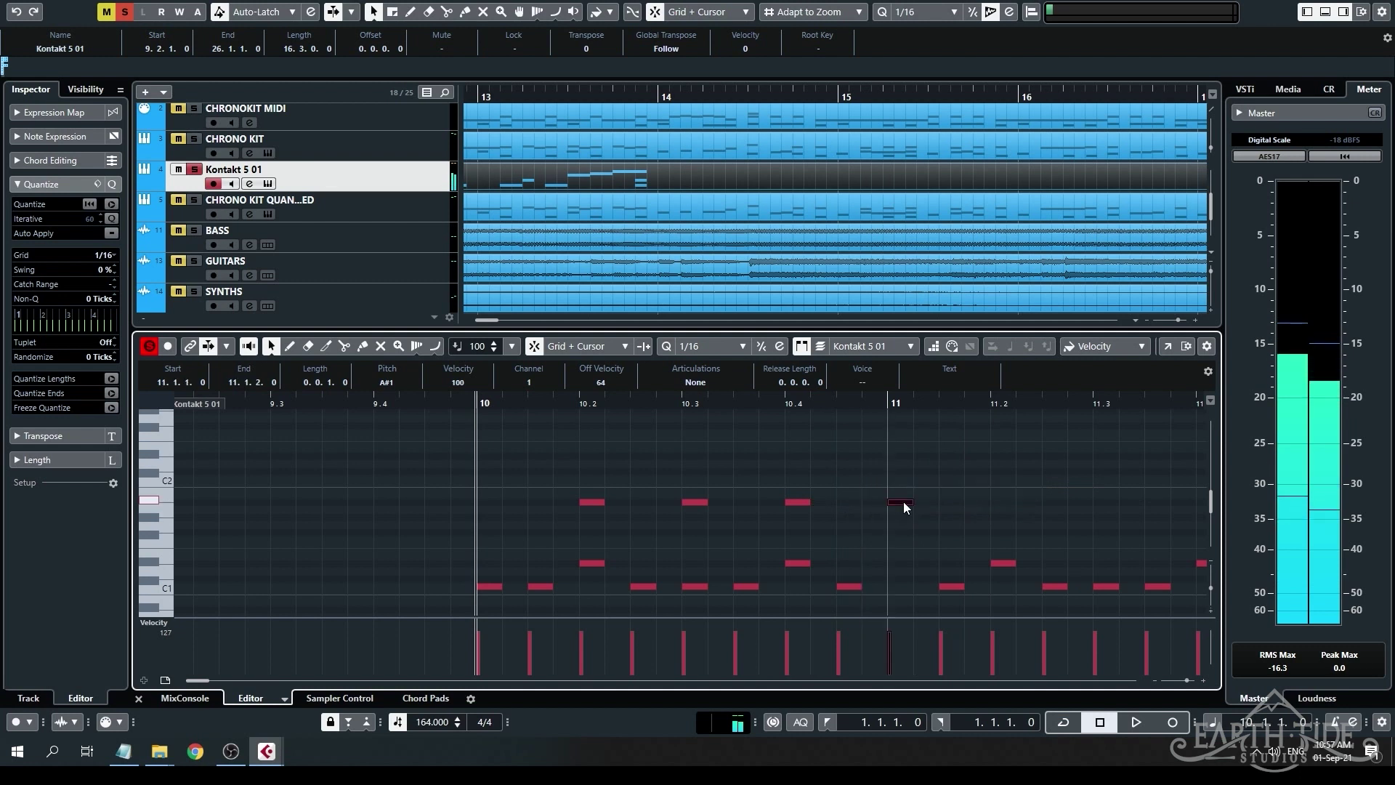
Continue the quarter-note A#1 pattern with sixteenth-long notes at 11.2.1, 11.3.1 and 11.4.1.
{"action": "scroll", "coordinate": [635, 486], "scroll_direction": "right", "scroll_amount": 2}
{"action": "left_click_drag", "start_coordinate": [721, 503], "coordinate": [923, 508]}
{"action": "scroll", "coordinate": [922, 507], "scroll_direction": "right", "scroll_amount": 2}
{"action": "left_click_drag", "start_coordinate": [718, 506], "coordinate": [792, 501]}
{"action": "scroll", "coordinate": [791, 502], "scroll_direction": "down", "scroll_amount": 2}
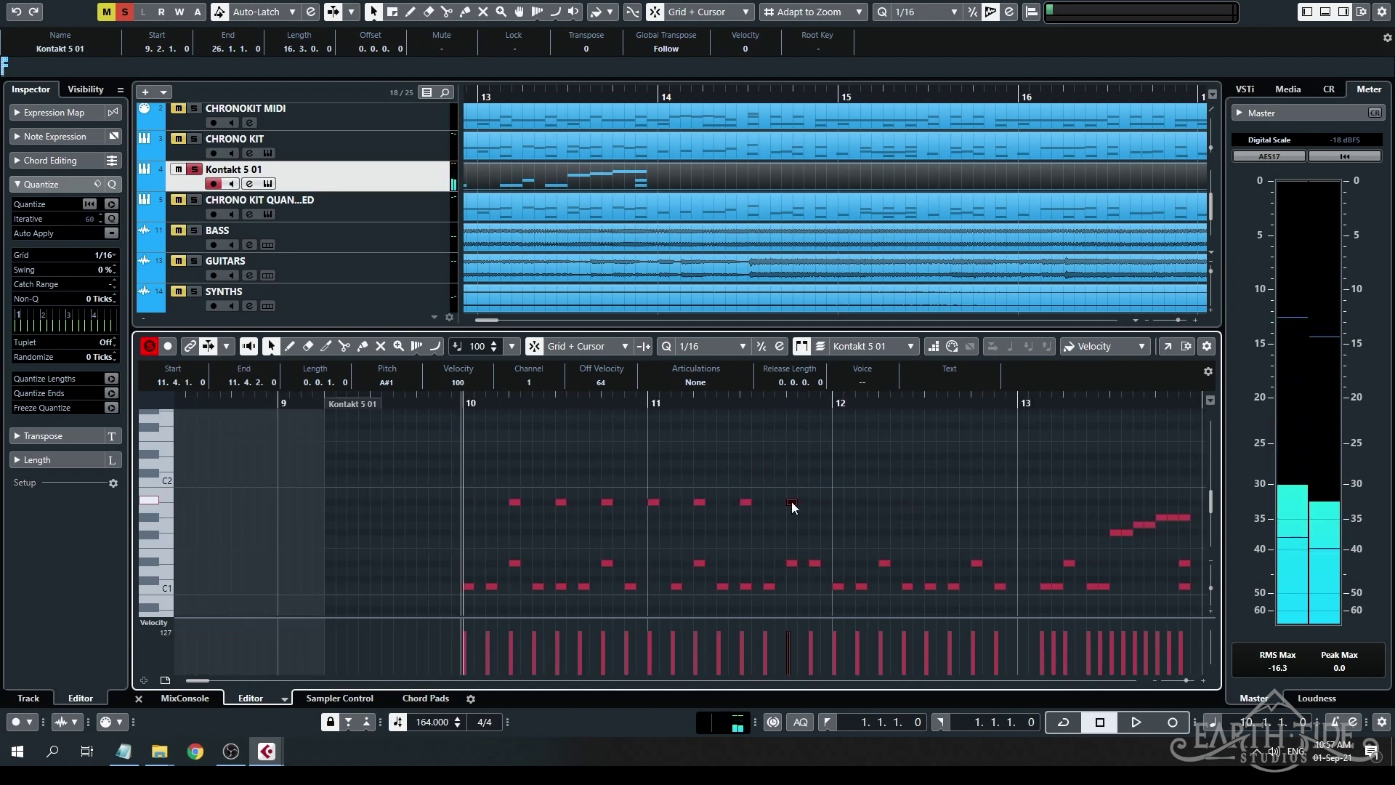
Add a sixteenth-long E2 note at 10.1.1 and place a copy of it at 12.1.1.
{"action": "scroll", "coordinate": [511, 498], "scroll_direction": "up", "scroll_amount": 2}
{"action": "left_click", "coordinate": [411, 472]}
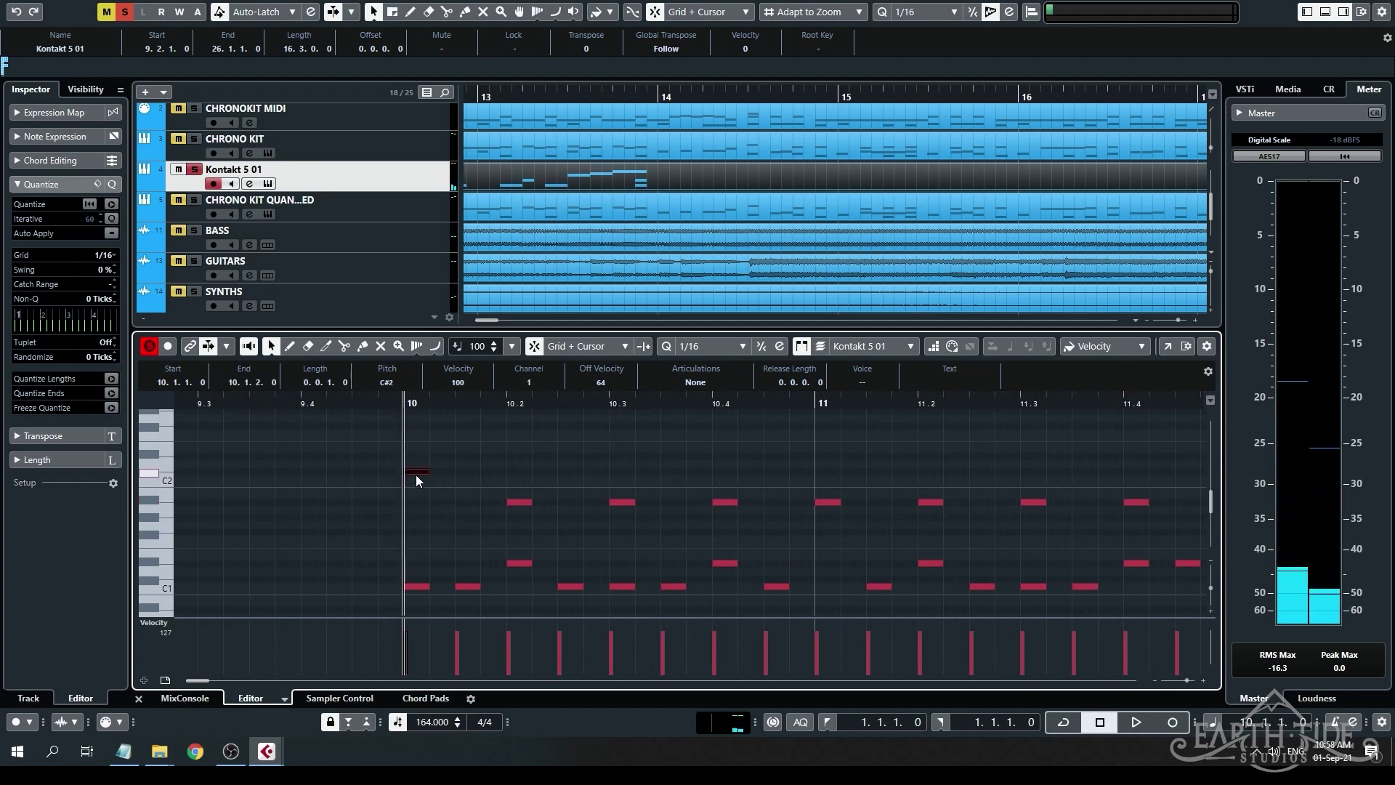
{"action": "key", "text": "Up"}
{"action": "key", "text": "Up"}
{"action": "key", "text": "Up"}
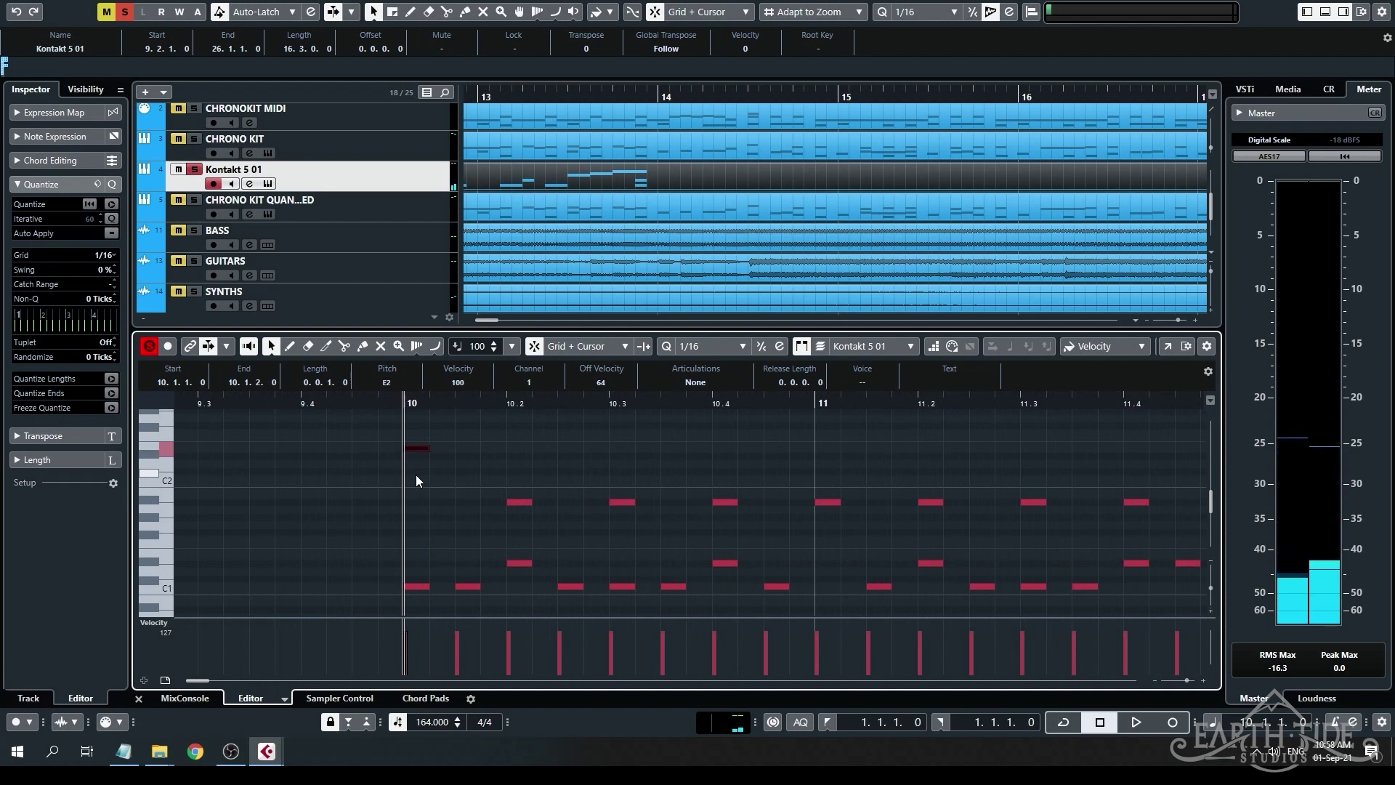
{"action": "left_click_drag", "start_coordinate": [442, 450], "coordinate": [823, 448]}
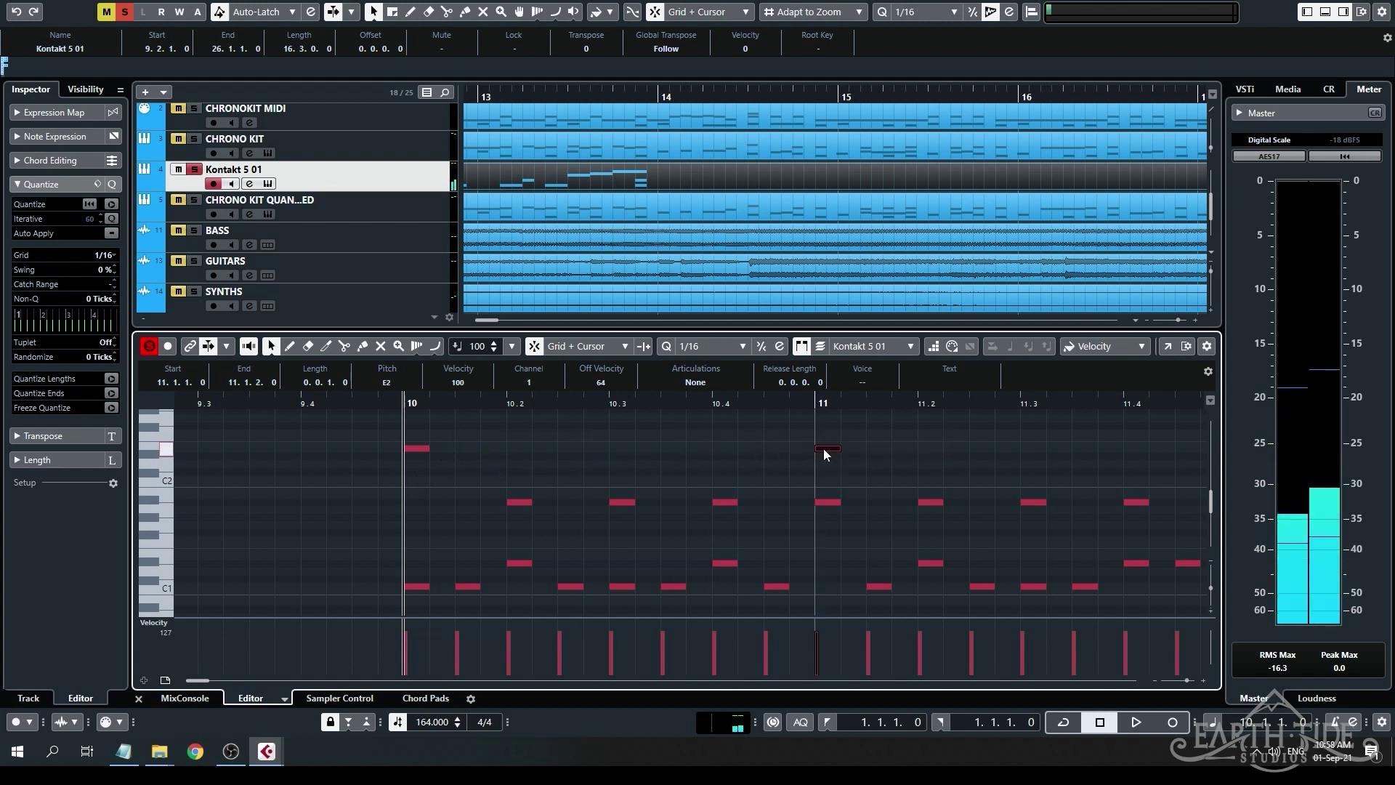
{"action": "key", "text": "g"}
{"action": "left_click_drag", "start_coordinate": [623, 451], "coordinate": [899, 450]}
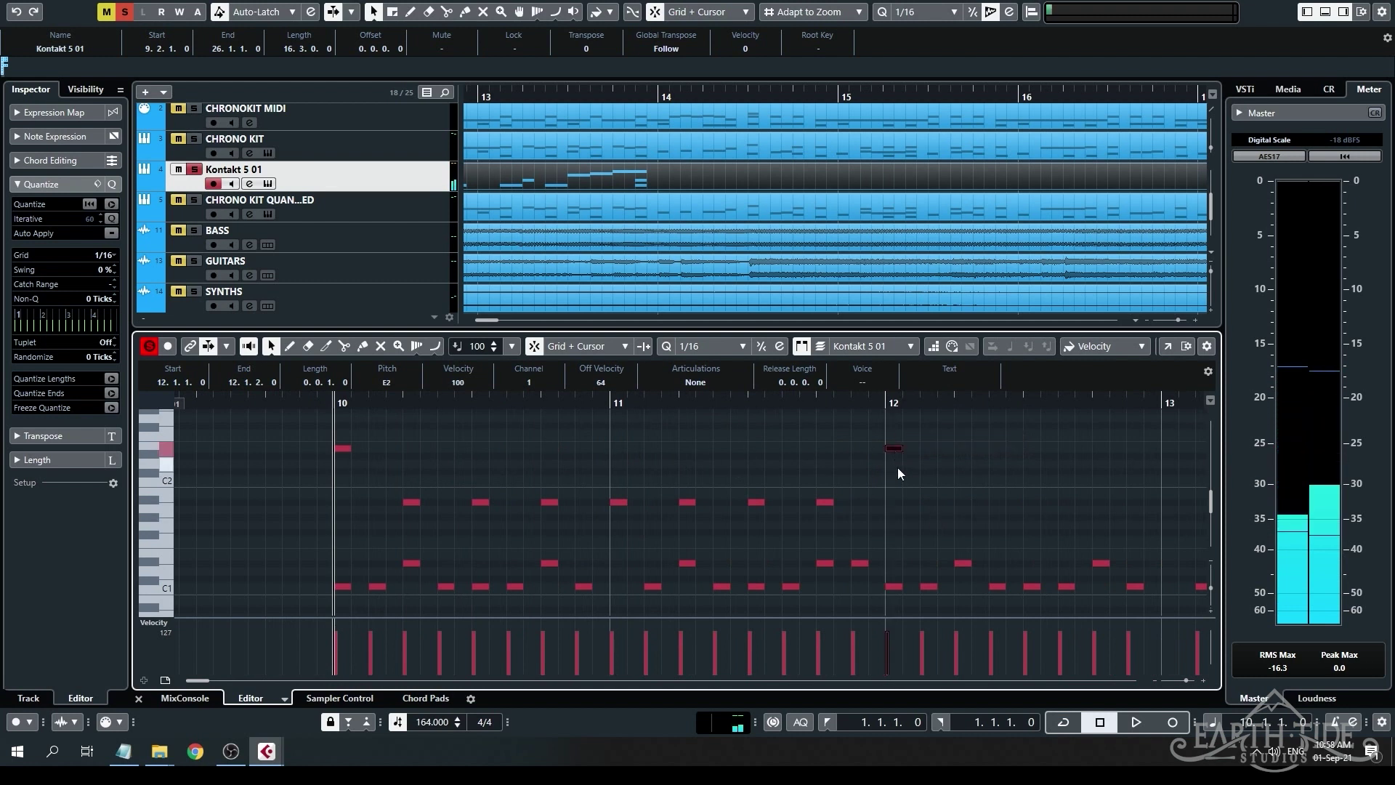
Raise the E2 notes at 12.1.1 and 10.1.1 to F#2.
{"action": "scroll", "coordinate": [898, 474], "scroll_direction": "up", "scroll_amount": 2}
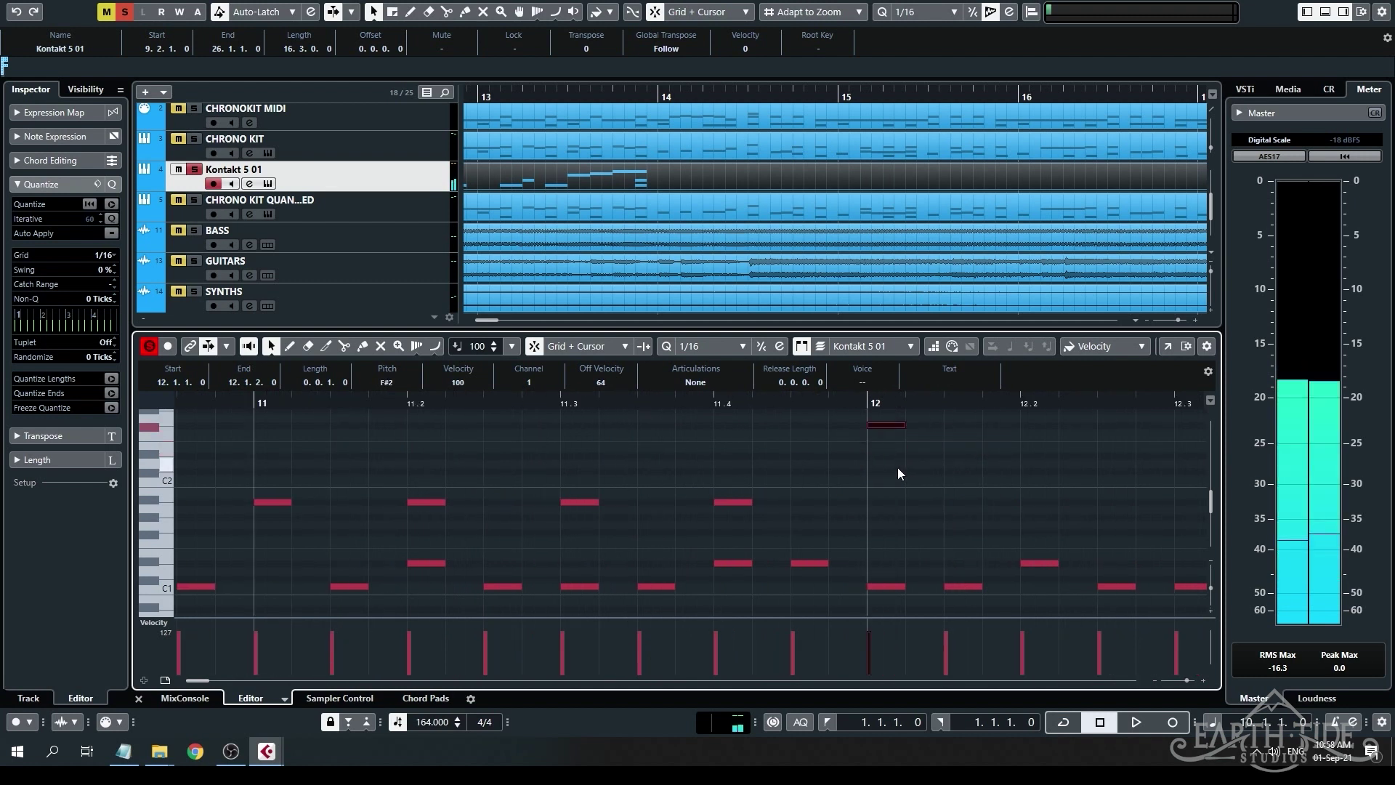
{"action": "scroll", "coordinate": [913, 473], "scroll_direction": "down", "scroll_amount": 2}
{"action": "left_click", "coordinate": [454, 450], "text": "alt"}
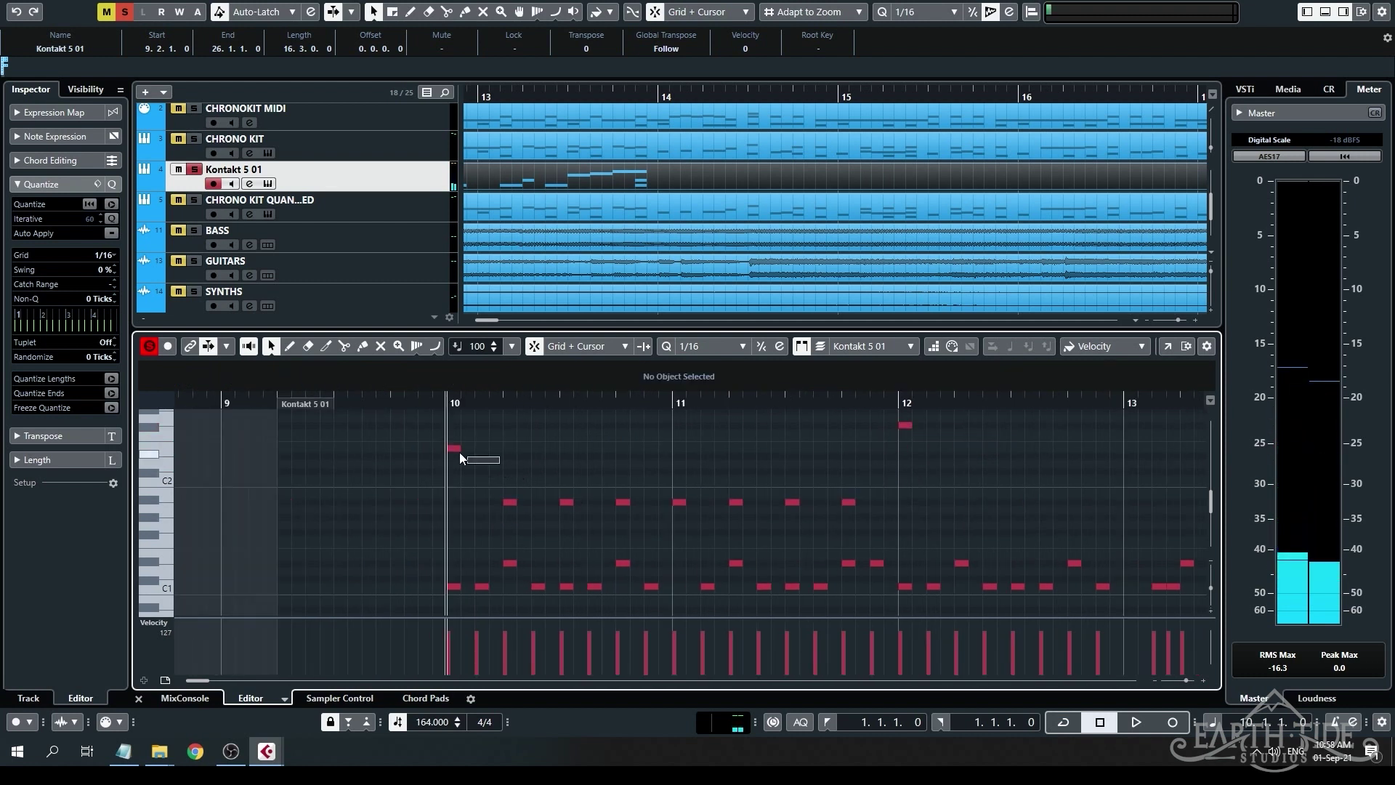
{"action": "key", "text": "Up"}
{"action": "key", "text": "Up"}
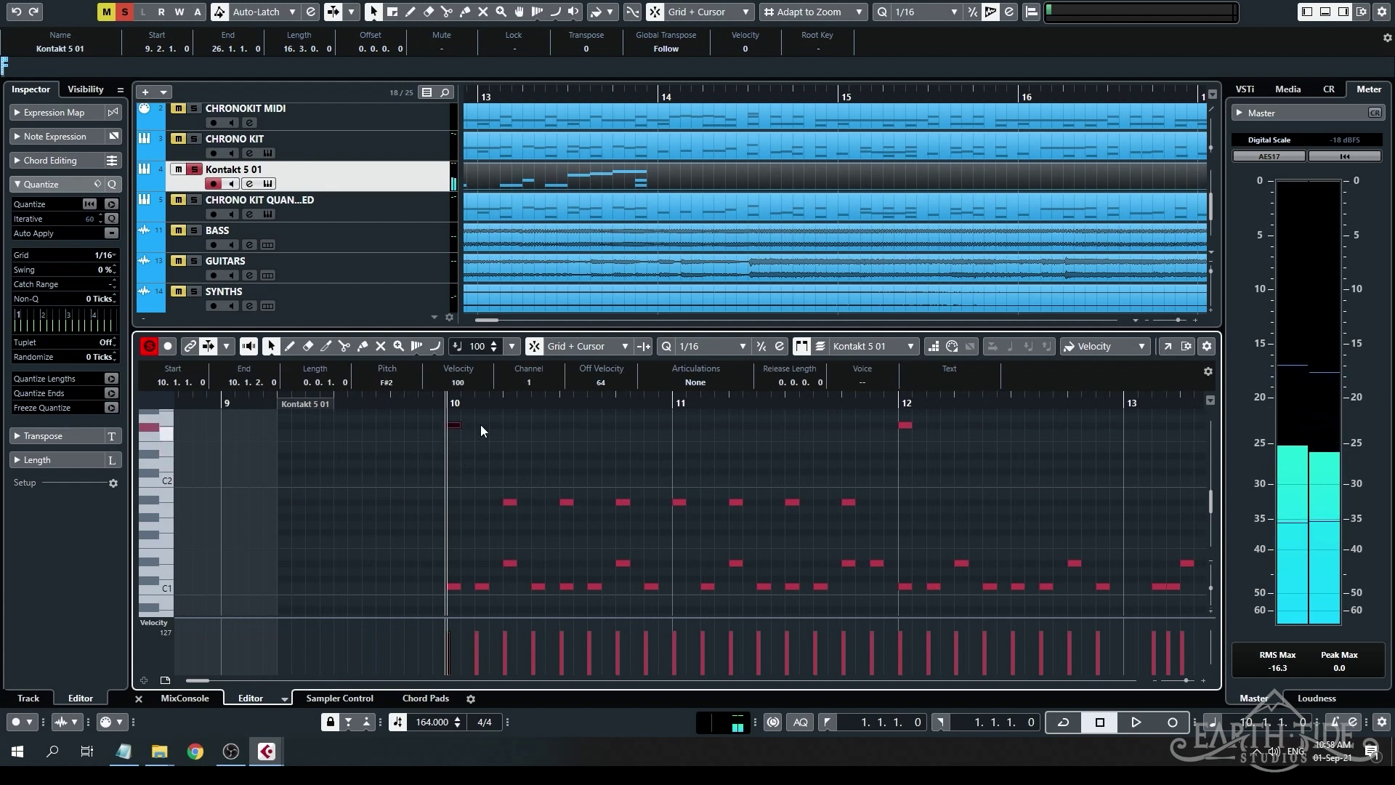
{"action": "left_click", "coordinate": [453, 429]}
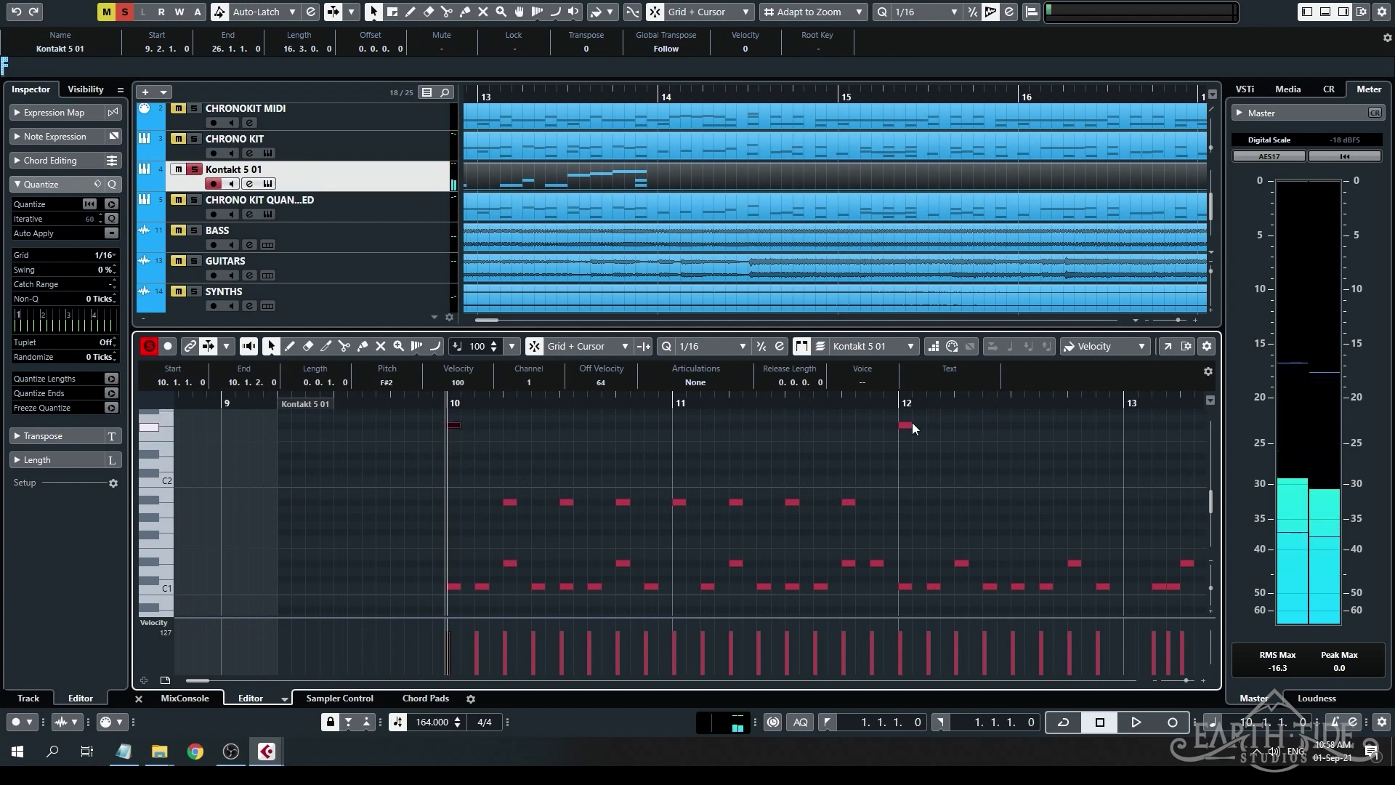
Lower the F#2 note at 12.1.1 to C#2.
{"action": "left_click_drag", "start_coordinate": [905, 424], "coordinate": [906, 431]}
{"action": "key", "text": "Down"}
{"action": "key", "text": "Down"}
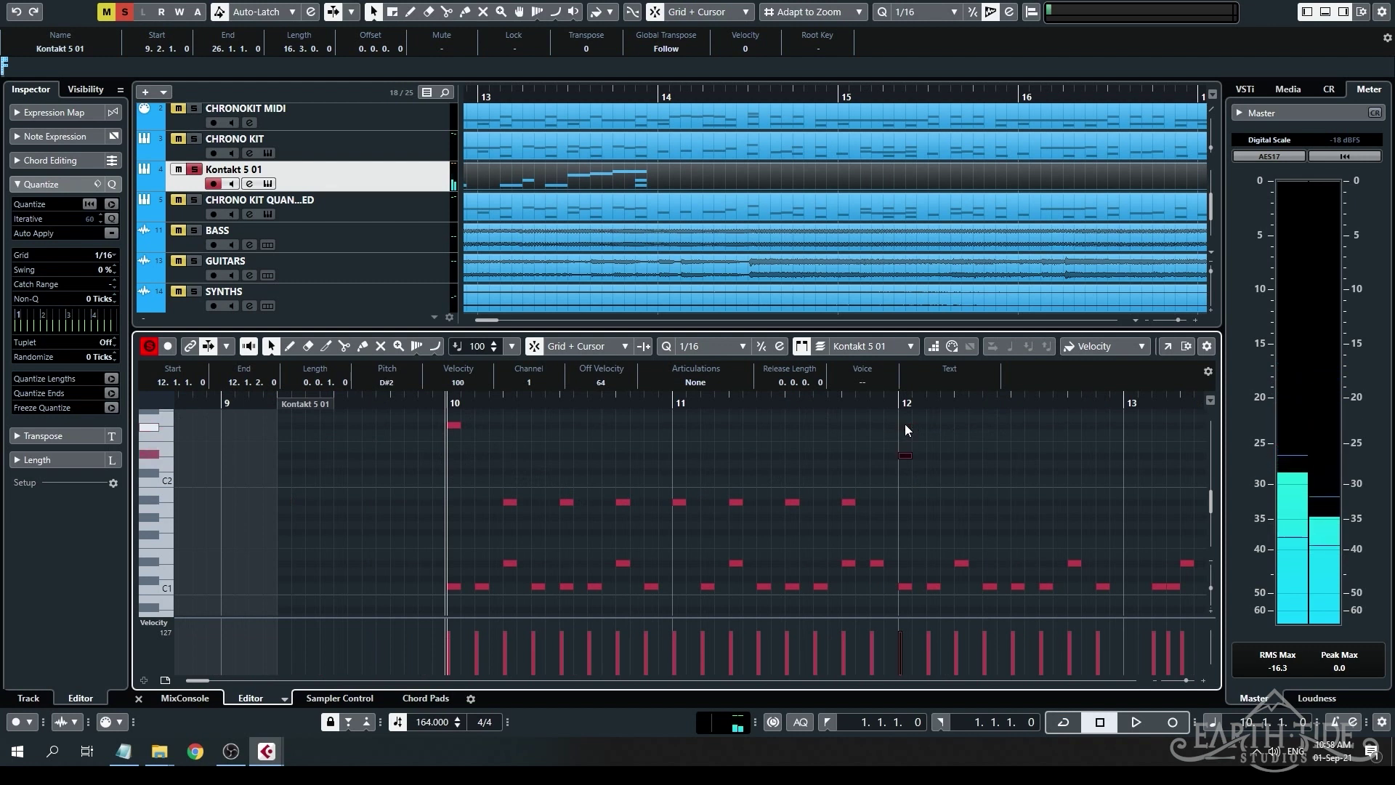
{"action": "key", "text": "Down"}
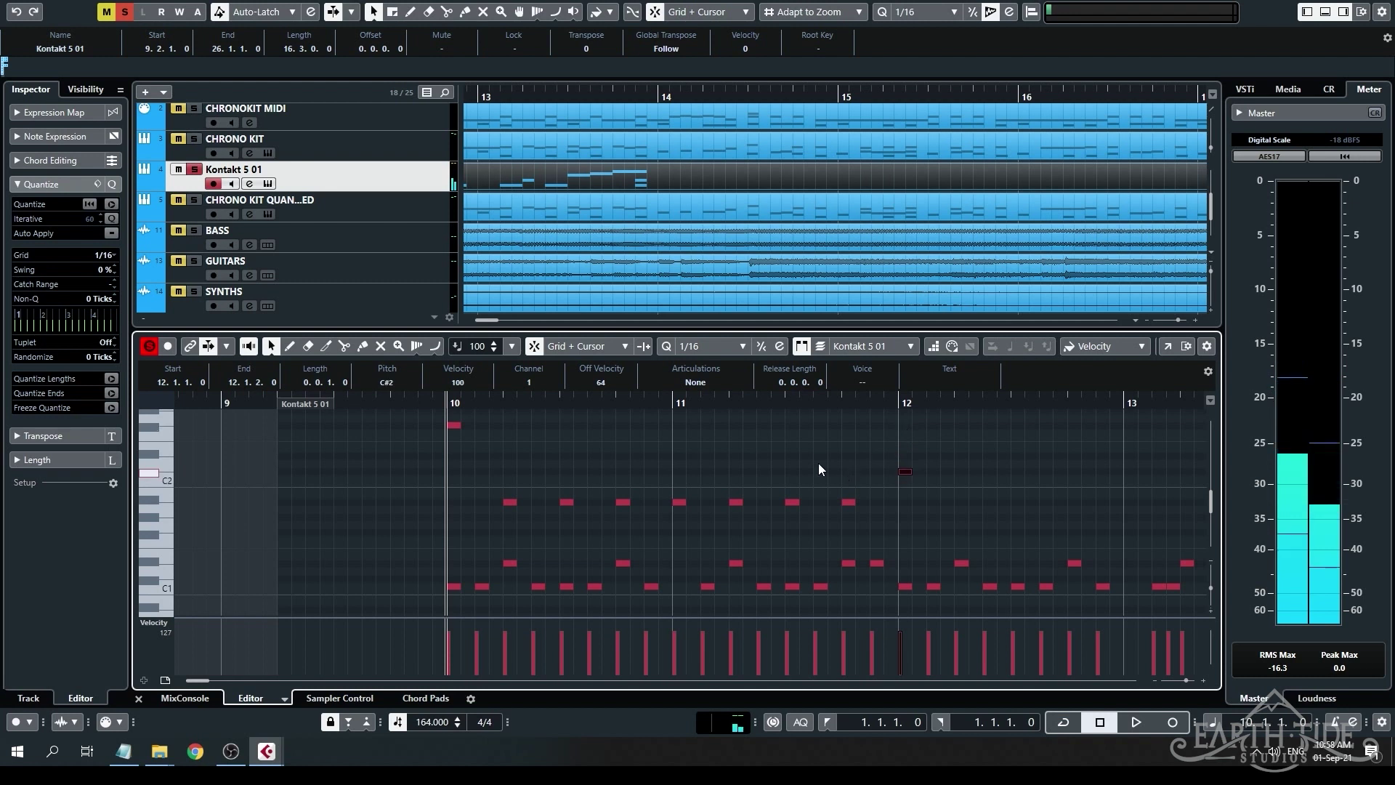
Duplicate the A#1 notes from 10.2.1 through 11.4.1 so that the copies start at 12.2.1.
{"action": "scroll", "coordinate": [819, 469], "scroll_direction": "right", "scroll_amount": 4}
{"action": "scroll", "coordinate": [520, 507], "scroll_direction": "up", "scroll_amount": 2}
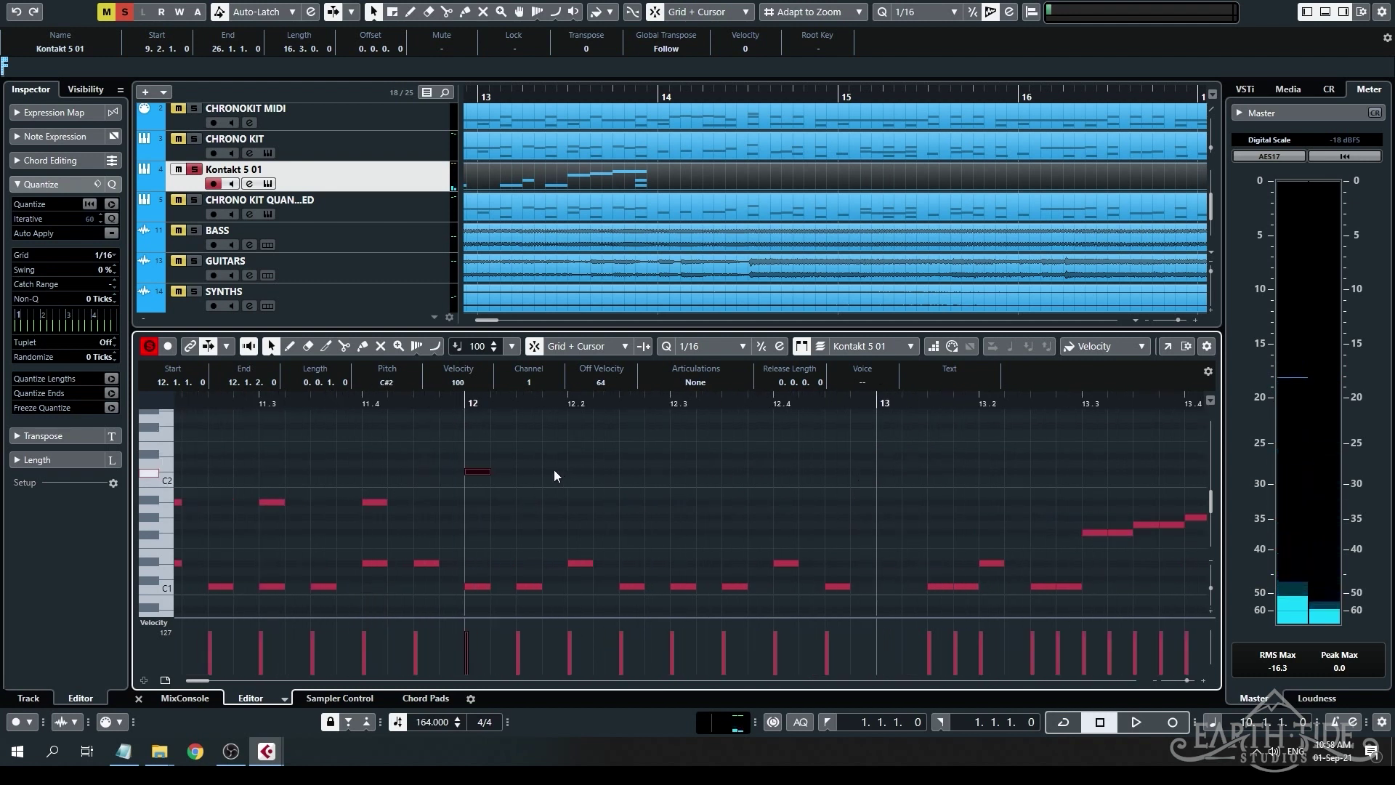
{"action": "scroll", "coordinate": [456, 494], "scroll_direction": "down", "scroll_amount": 4}
{"action": "left_click_drag", "start_coordinate": [494, 494], "coordinate": [786, 501]}
{"action": "scroll", "coordinate": [786, 502], "scroll_direction": "up", "scroll_amount": 3}
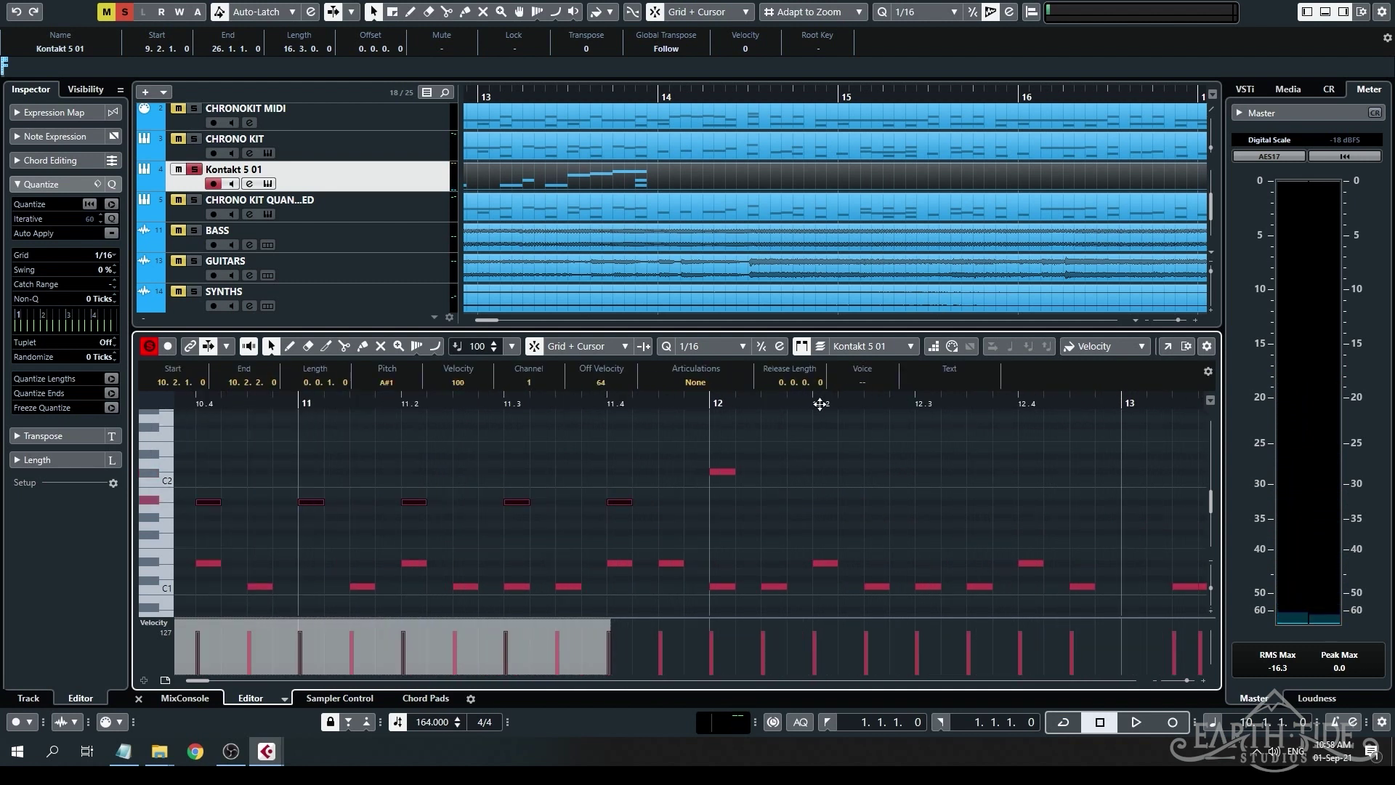
{"action": "scroll", "coordinate": [852, 473], "scroll_direction": "down", "scroll_amount": 3}
{"action": "key", "text": "ctrl+d"}
{"action": "key", "text": "l"}
Delete the duplicated A#1 notes at 13.3.1 and 13.4.1 above the fill.
{"action": "left_click", "coordinate": [747, 487]}
{"action": "left_click_drag", "start_coordinate": [823, 507], "coordinate": [823, 508]}
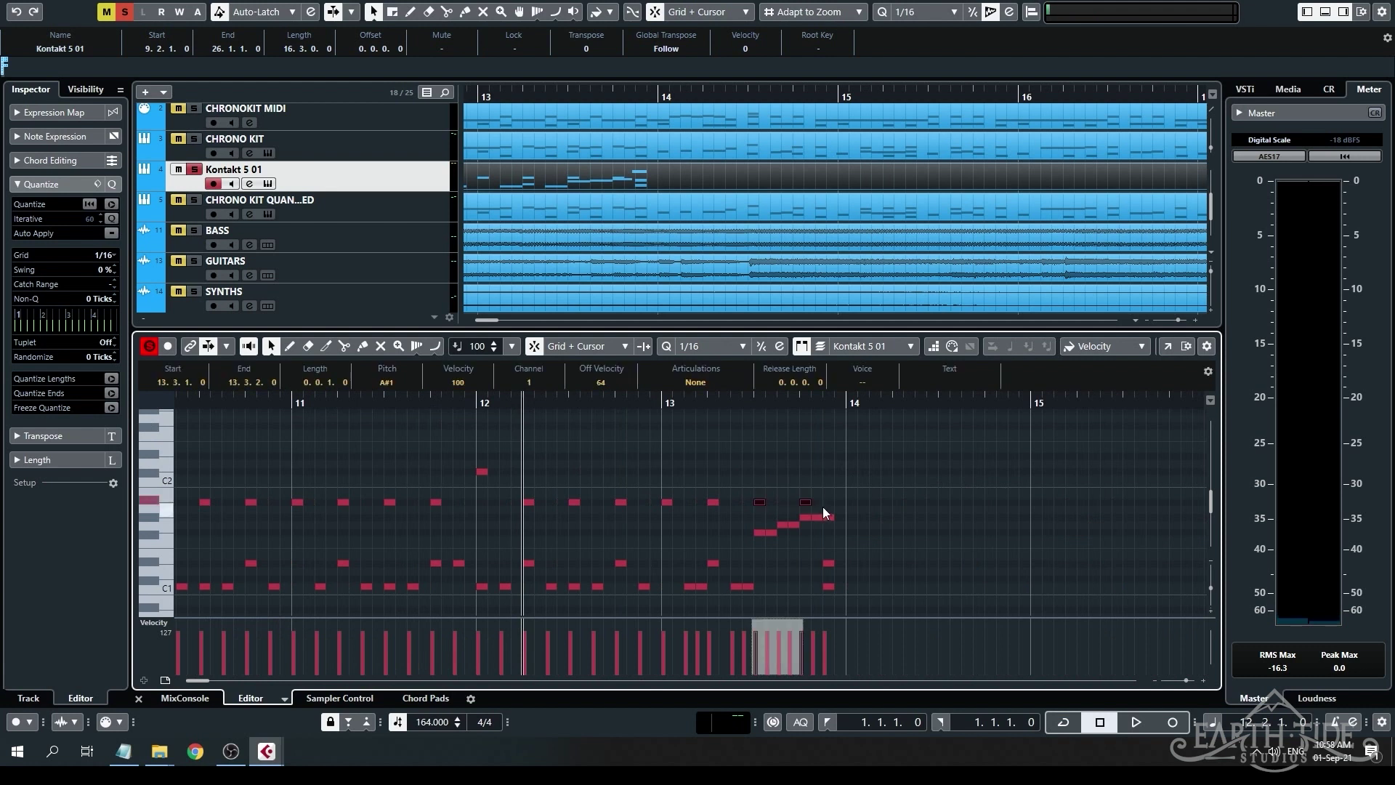
{"action": "key", "text": "Delete"}
Set an active cycle range from bar 10 to bar 14 and play the finished drum part.
{"action": "scroll", "coordinate": [725, 481], "scroll_direction": "left", "scroll_amount": 4}
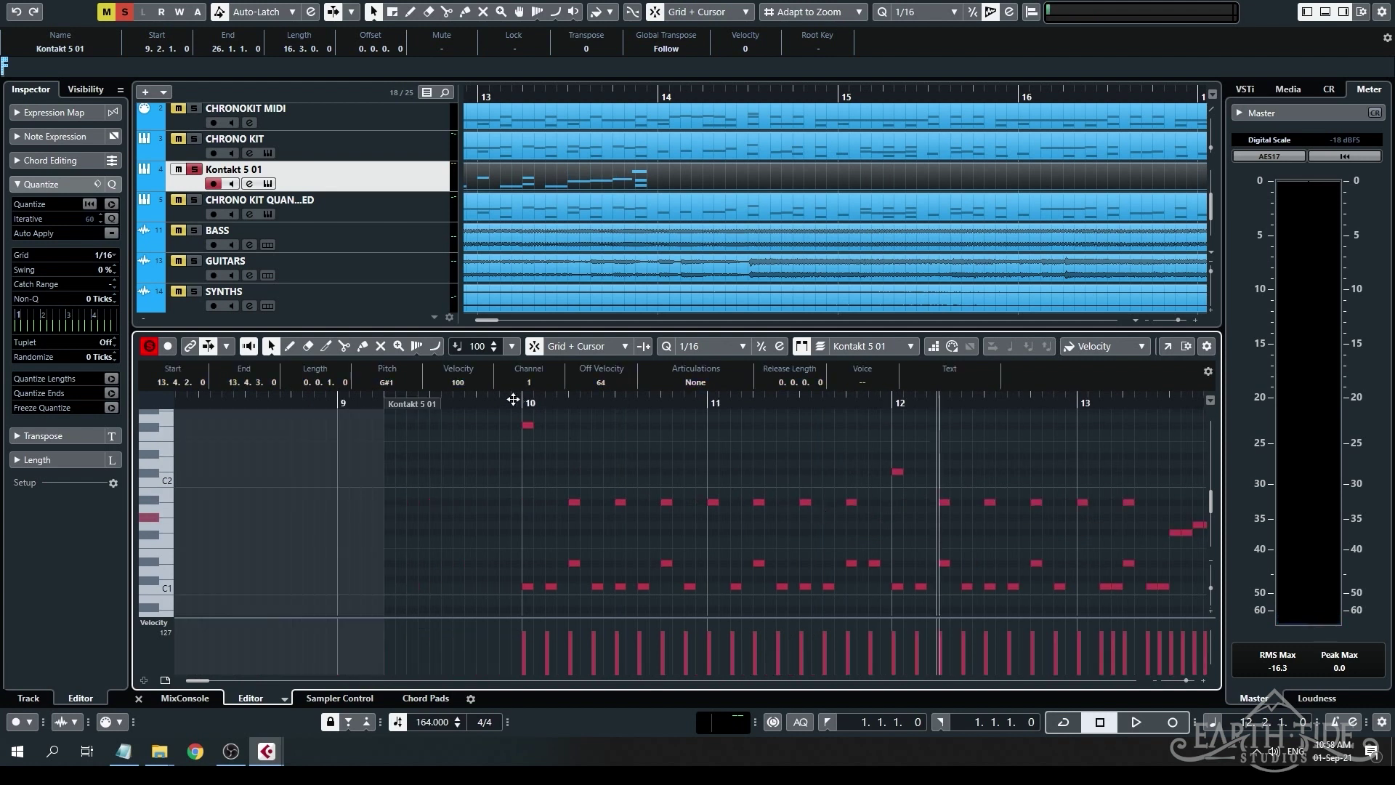
{"action": "left_click_drag", "start_coordinate": [519, 399], "coordinate": [877, 404]}
{"action": "key", "text": "shift+z"}
{"action": "key", "text": "KP_Divide"}
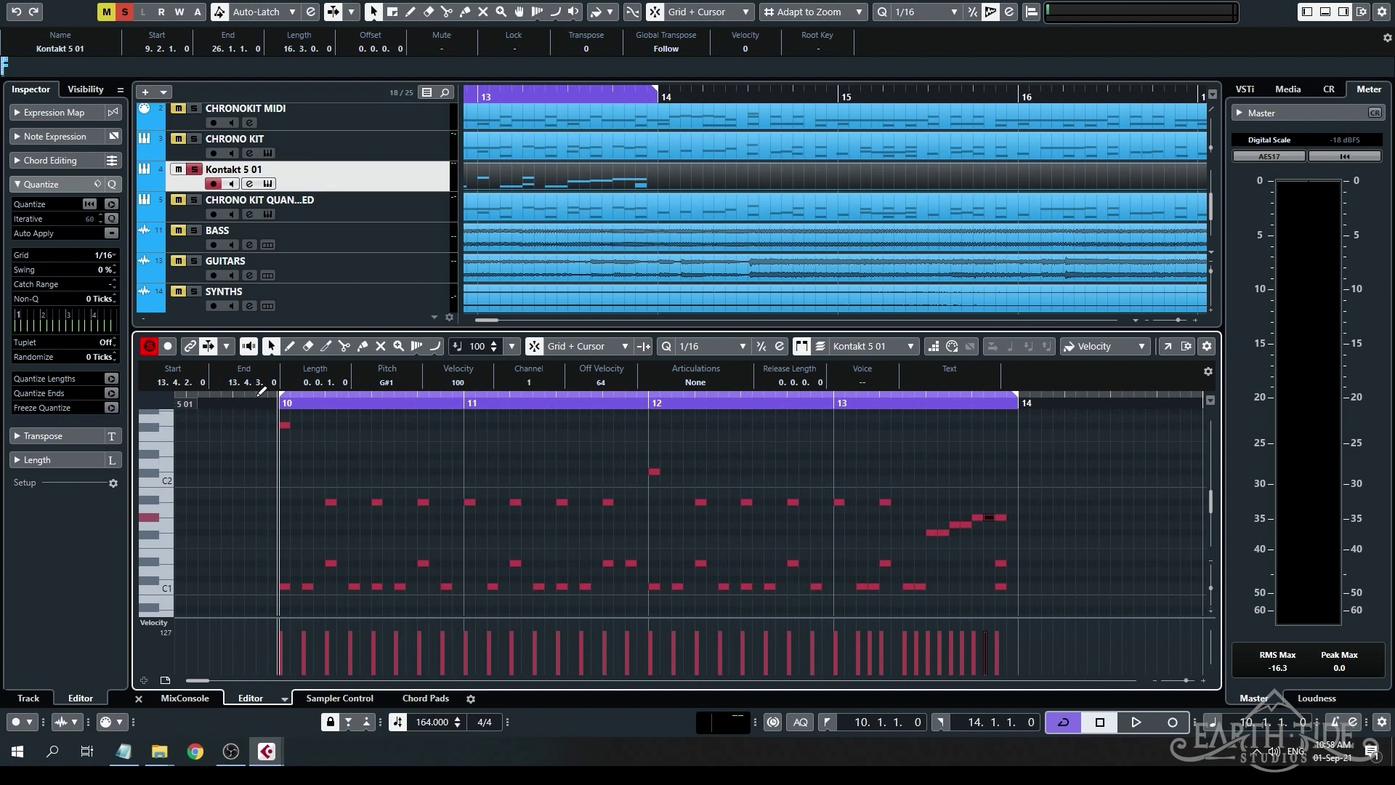
{"action": "left_click", "coordinate": [1014, 401]}
{"action": "left_click", "coordinate": [1014, 402]}
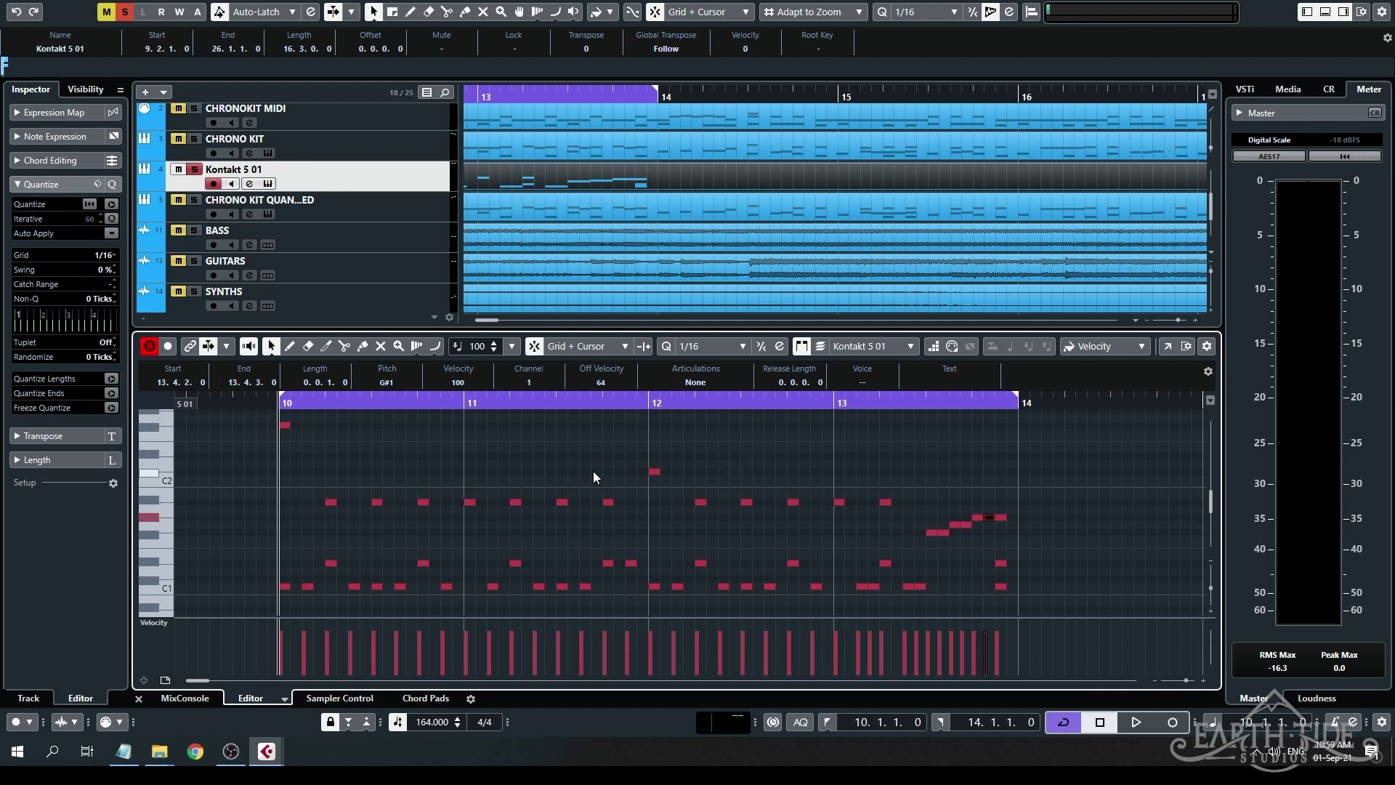
{"action": "key", "text": "space"}
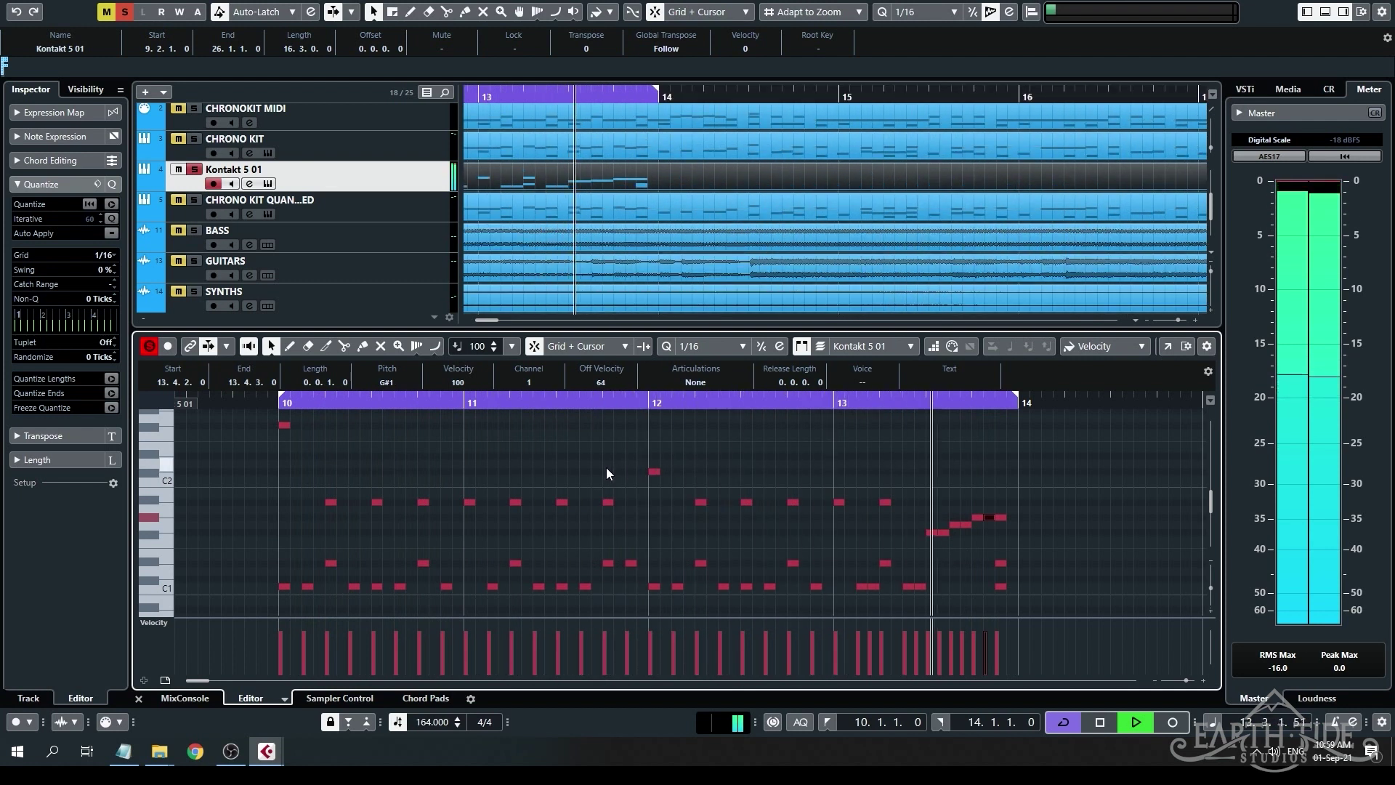
{"action": "key", "text": "space"}
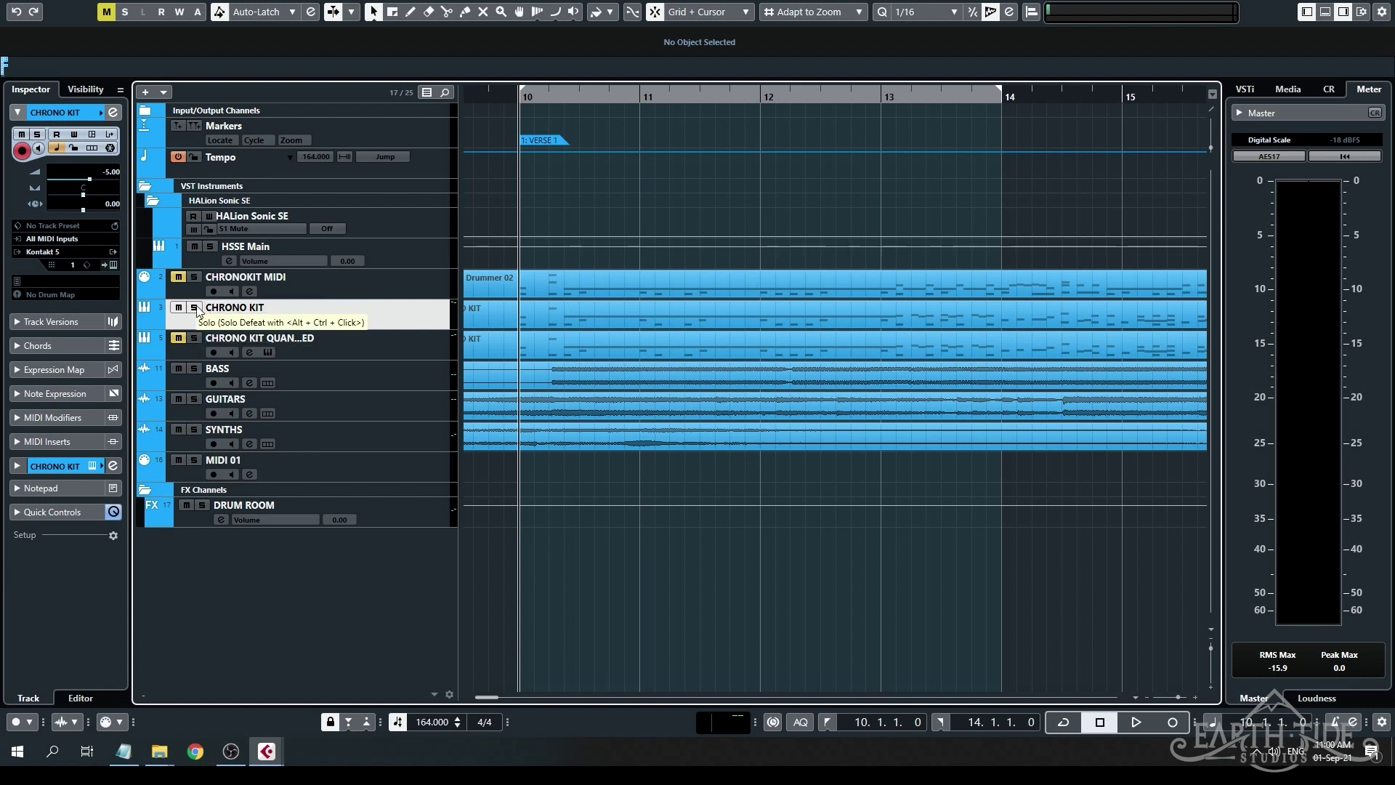
Place the project playhead at 9.4.1, just before the verse marker.
{"action": "scroll", "coordinate": [719, 221], "scroll_direction": "down", "scroll_amount": 2}
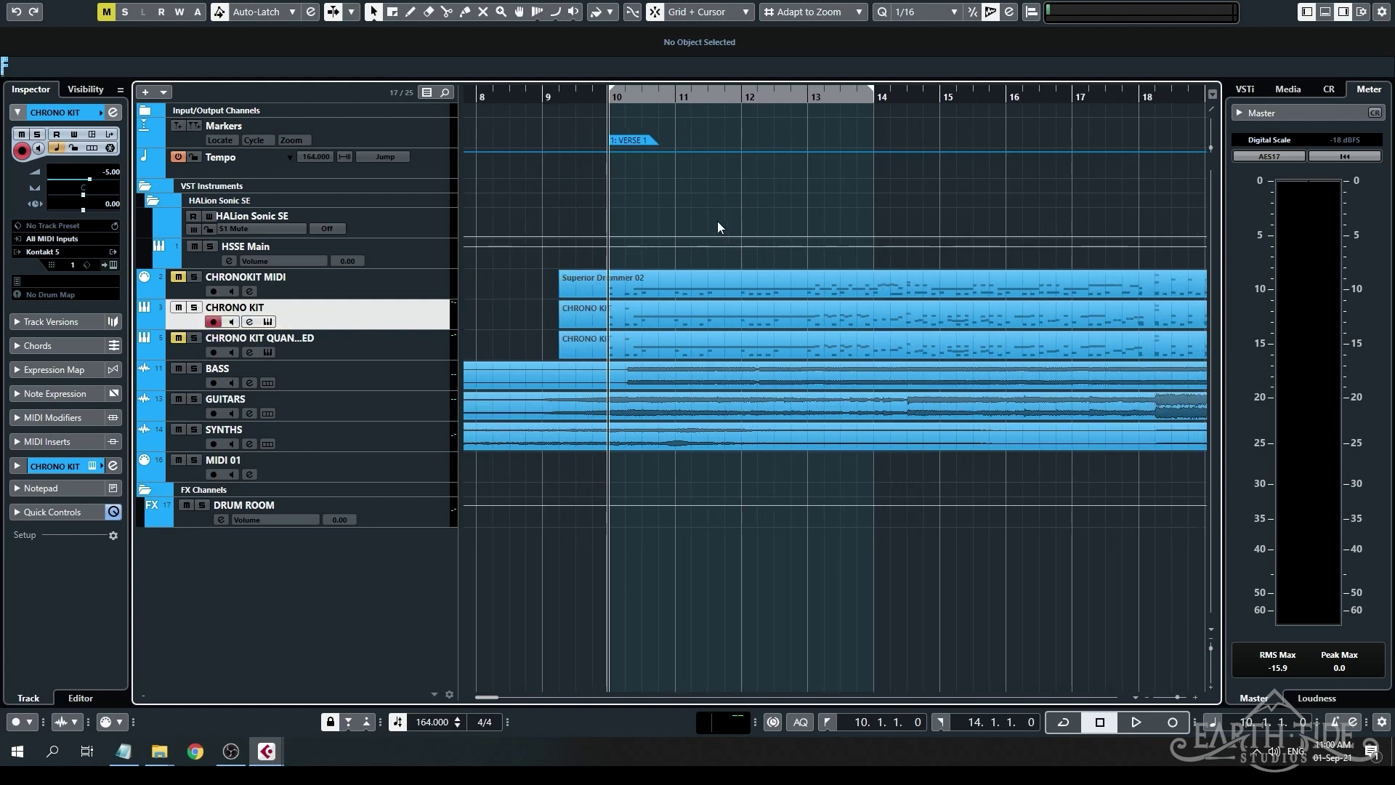
{"action": "left_click", "coordinate": [600, 116]}
{"action": "scroll", "coordinate": [722, 224], "scroll_direction": "down", "scroll_amount": 2}
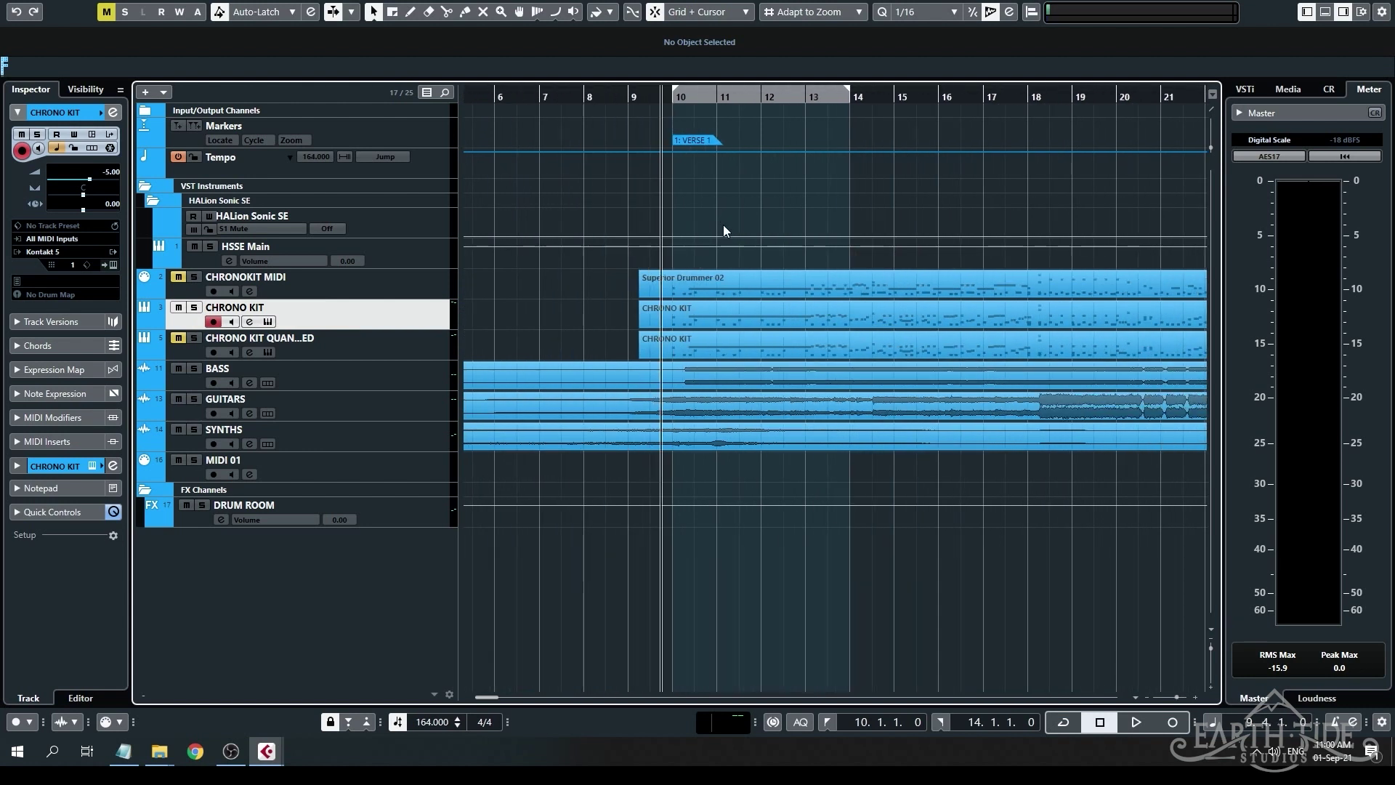
Play the project with the CHRONO KIT drums from just before the verse into bar 18, and stop playback.
{"action": "scroll", "coordinate": [769, 321], "scroll_direction": "down", "scroll_amount": 1}
{"action": "scroll", "coordinate": [769, 319], "scroll_direction": "right", "scroll_amount": 3}
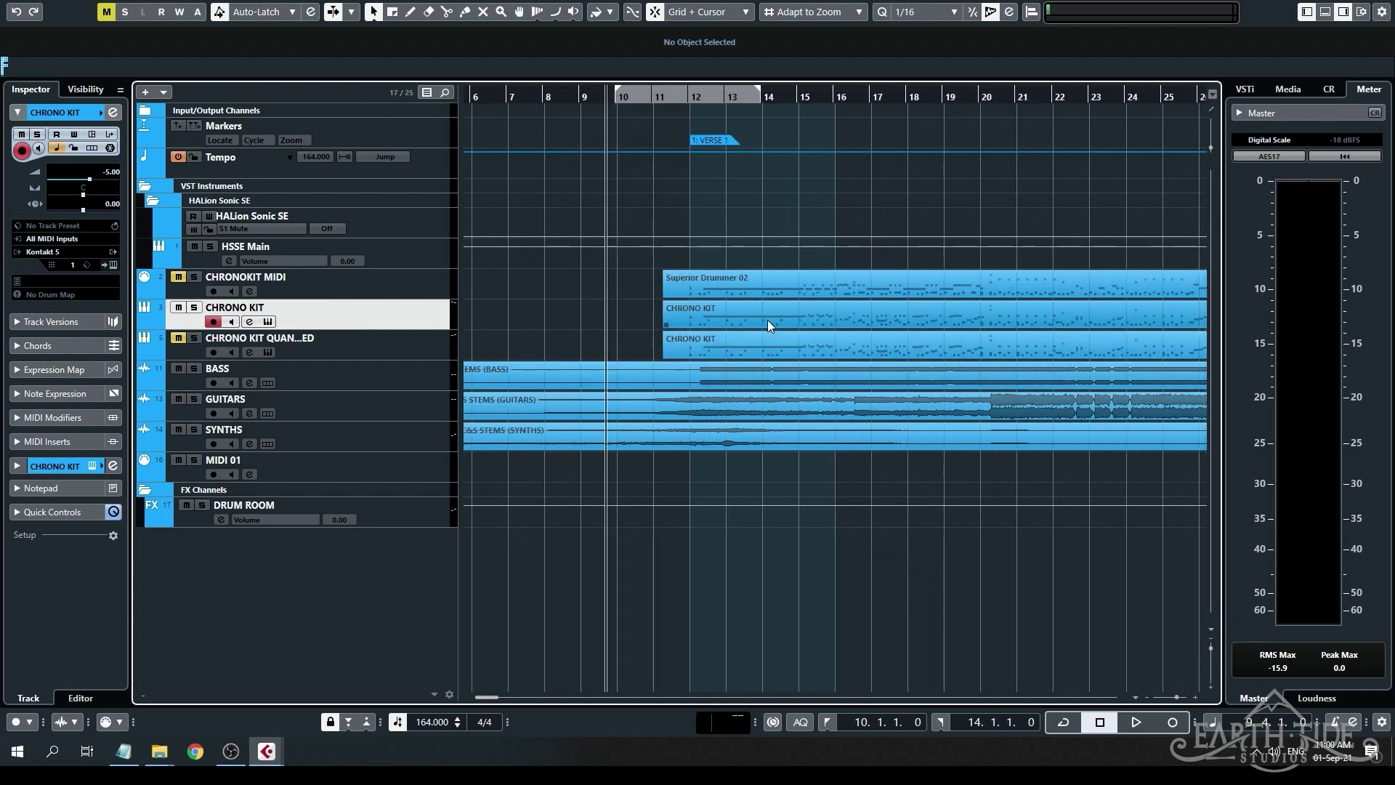
{"action": "key", "text": "space"}
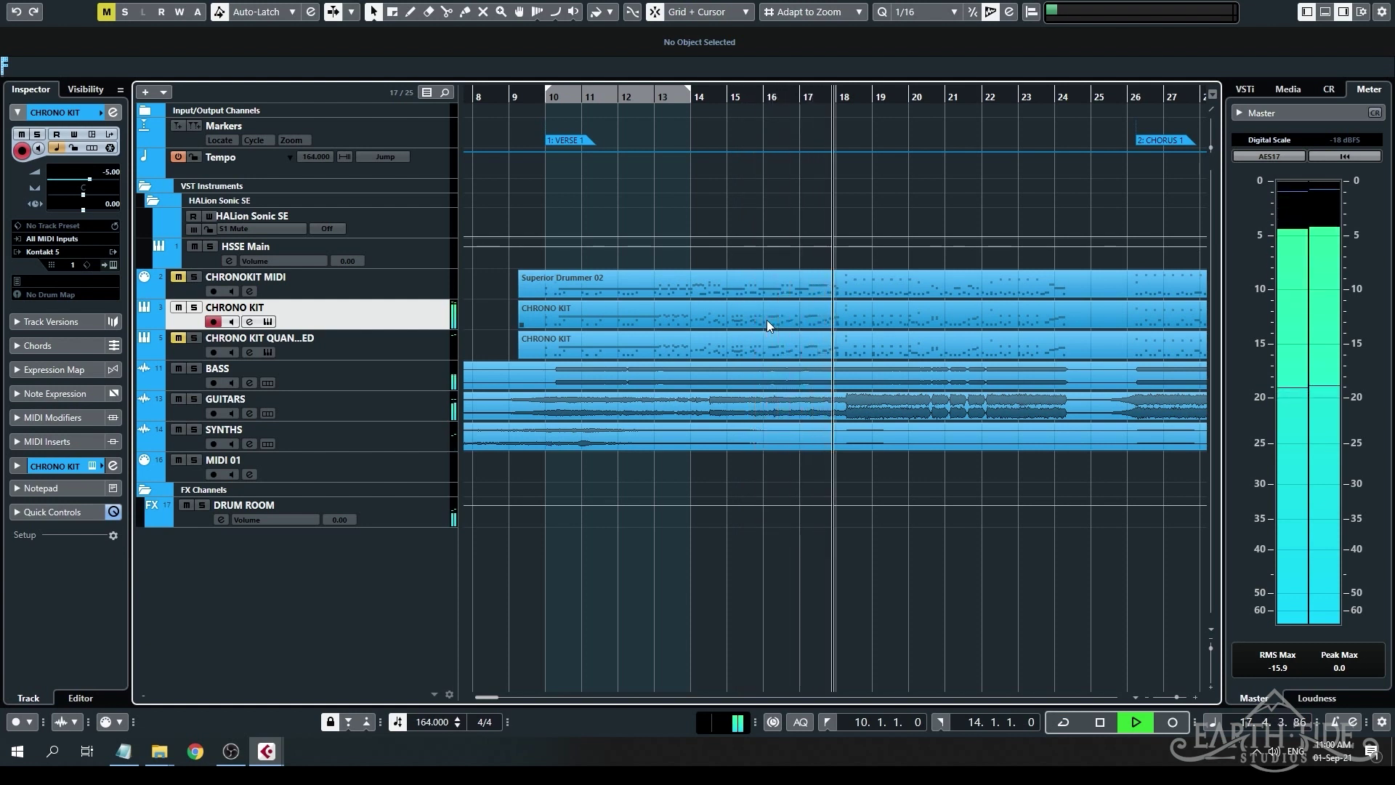
{"action": "key", "text": "space"}
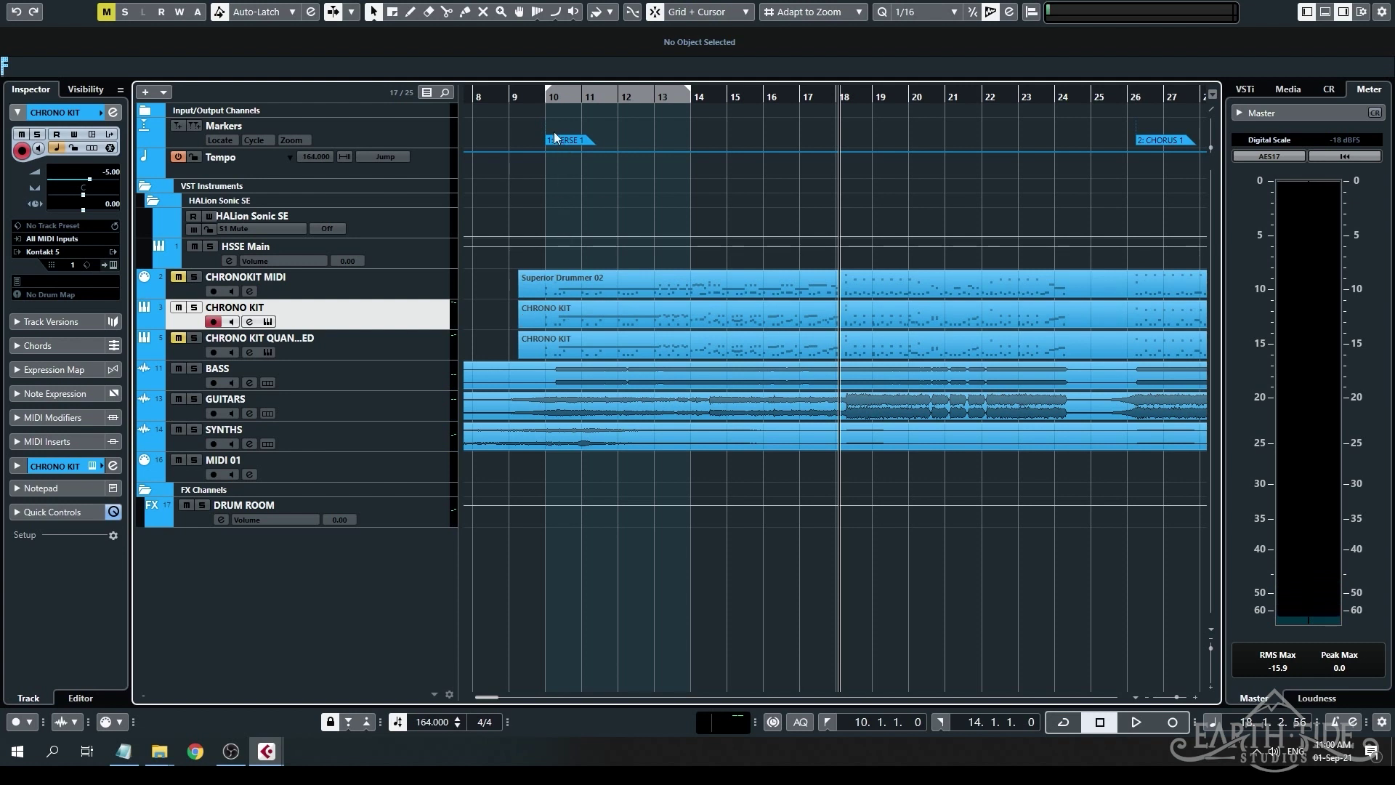
Return the playhead to the verse start at bar 10 and open the CHRONO KIT part in its own Key Editor window.
{"action": "key", "text": "KP_1"}
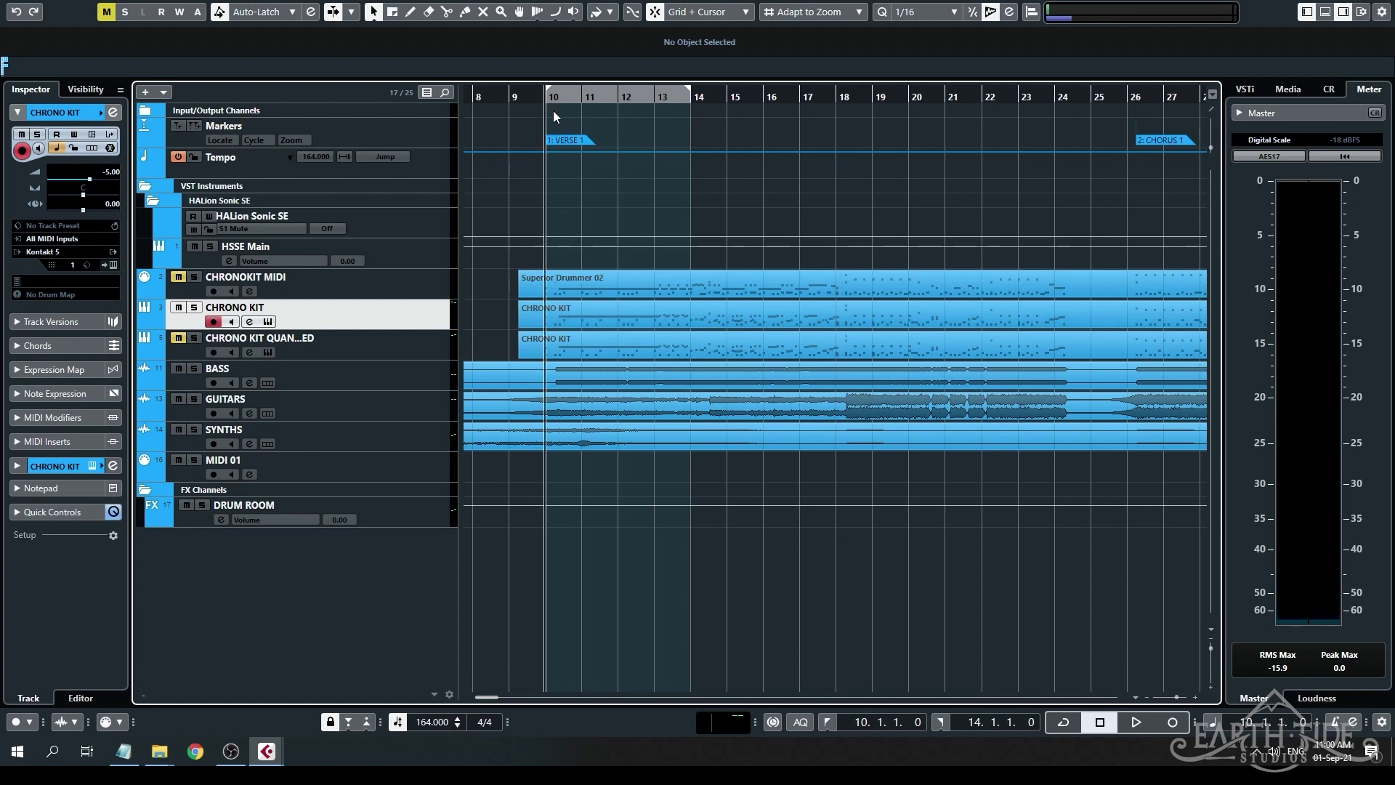
{"action": "double_click", "coordinate": [574, 317]}
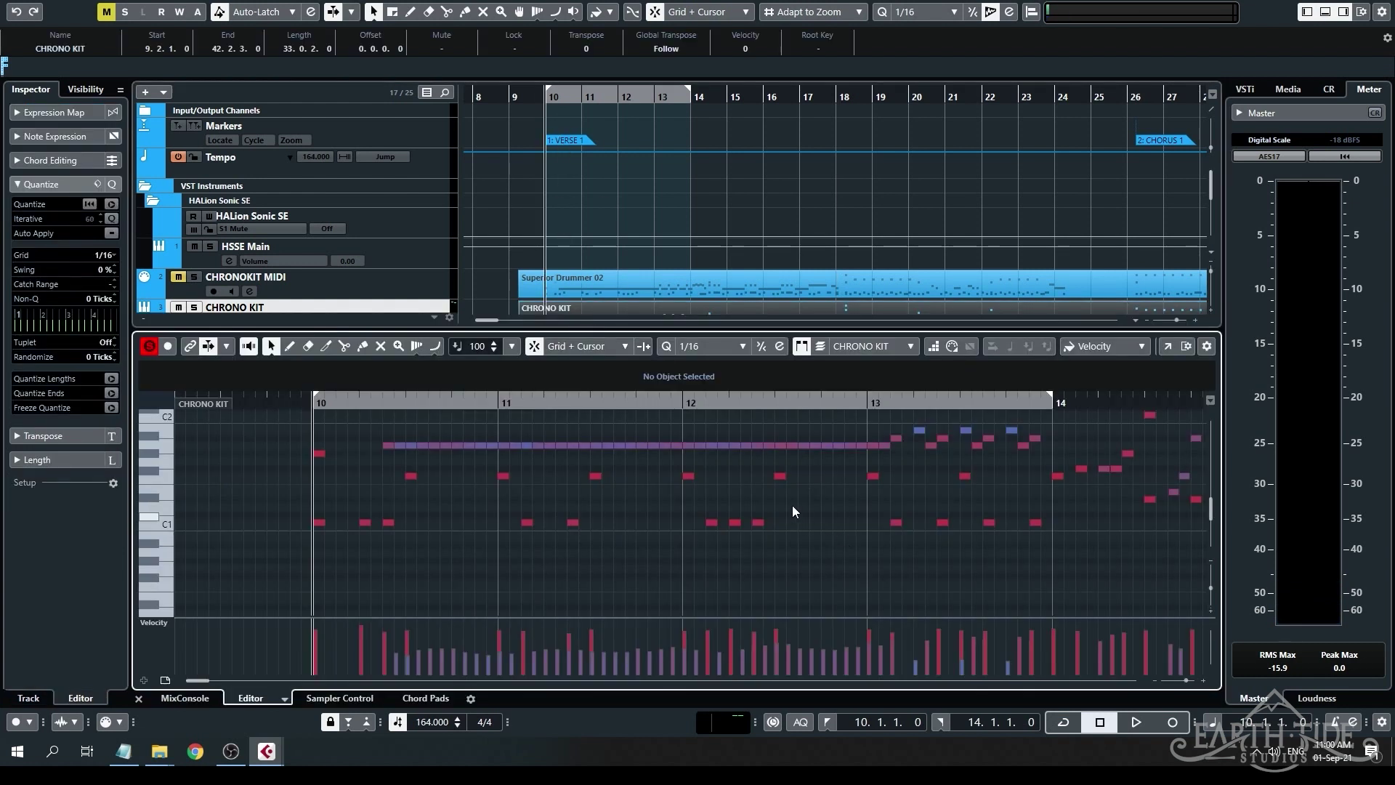
{"action": "scroll", "coordinate": [761, 471], "scroll_direction": "down", "scroll_amount": 3}
{"action": "scroll", "coordinate": [691, 472], "scroll_direction": "right", "scroll_amount": 3}
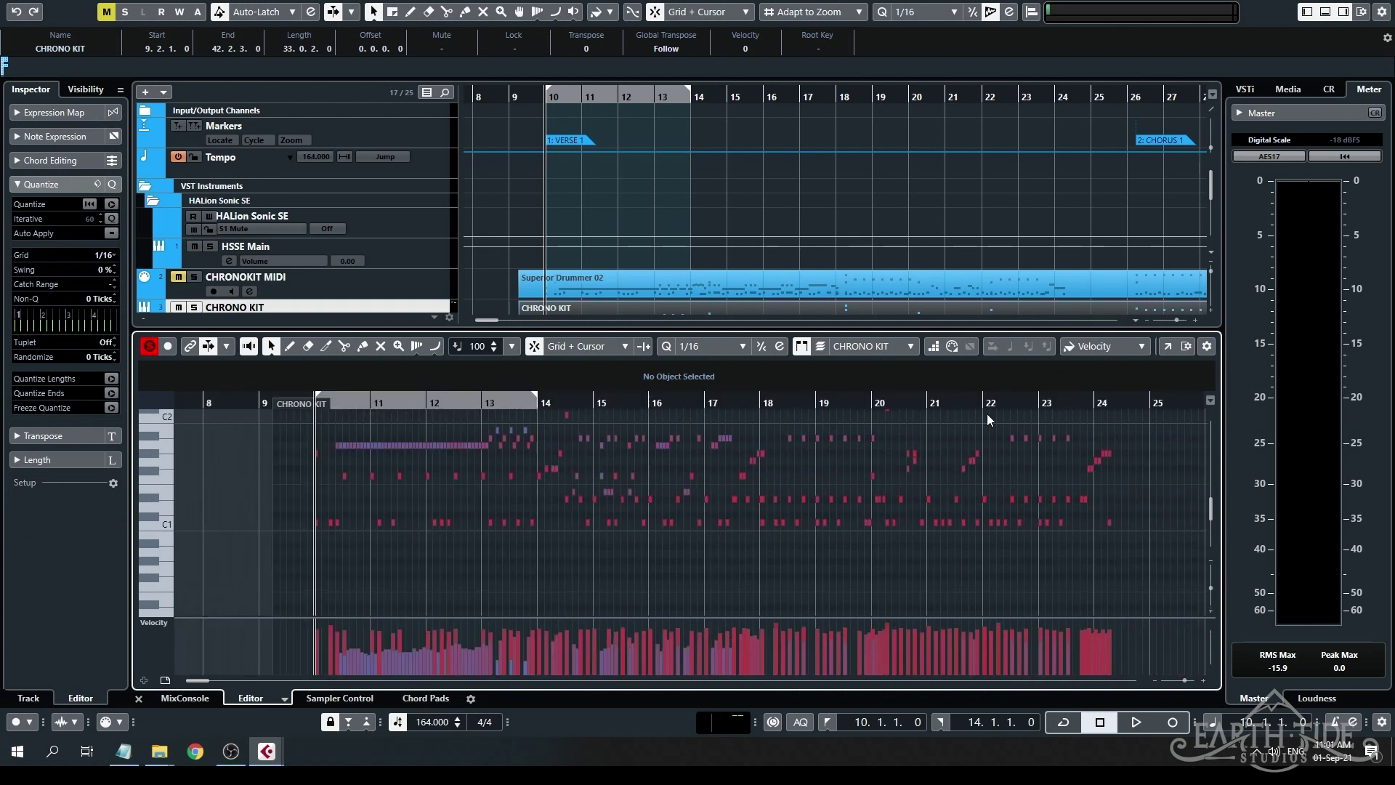
{"action": "left_click", "coordinate": [1167, 349]}
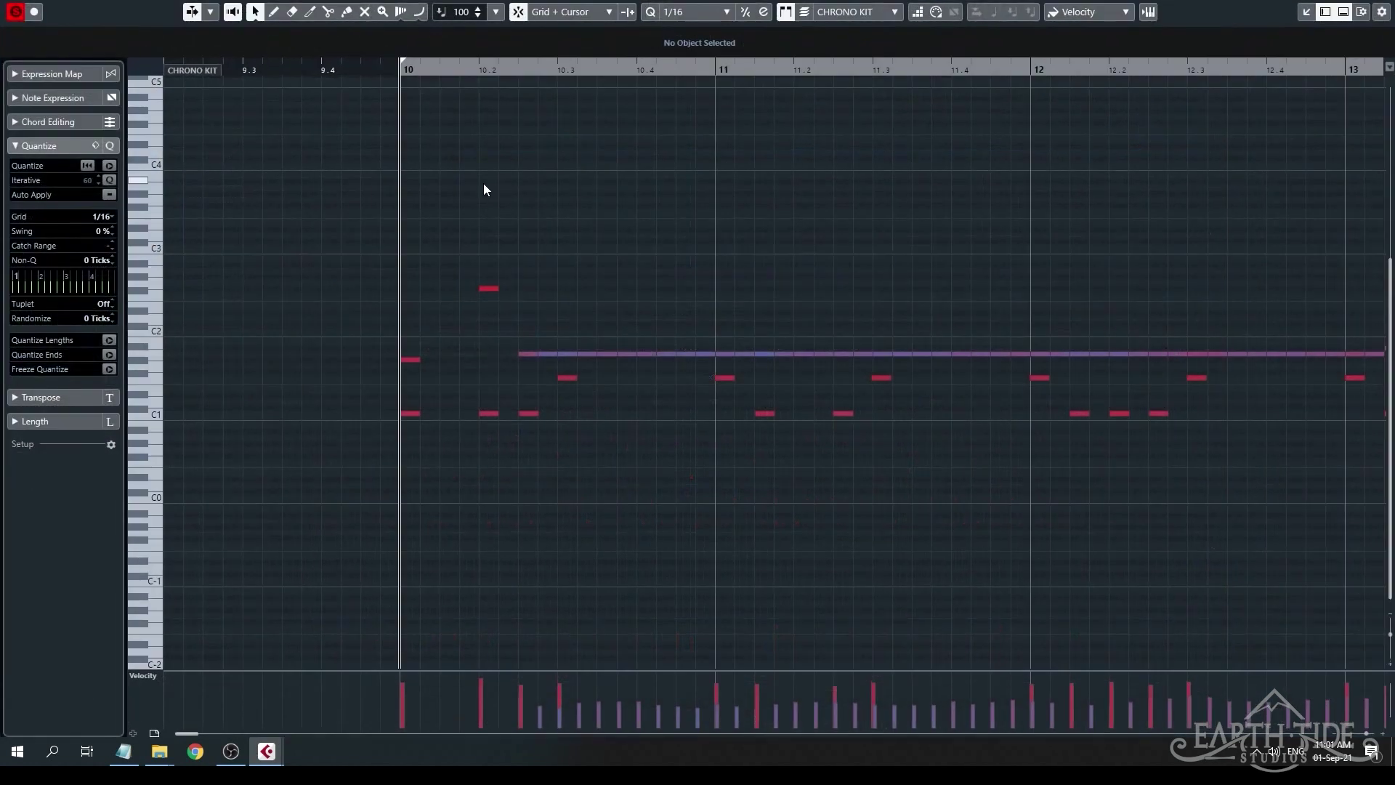
Select the G#1 note at bar 10 and play the CHRONO KIT part in the editor from bar 10 into bar 17.
{"action": "scroll", "coordinate": [857, 299], "scroll_direction": "down", "scroll_amount": 2}
{"action": "scroll", "coordinate": [741, 299], "scroll_direction": "right", "scroll_amount": 3}
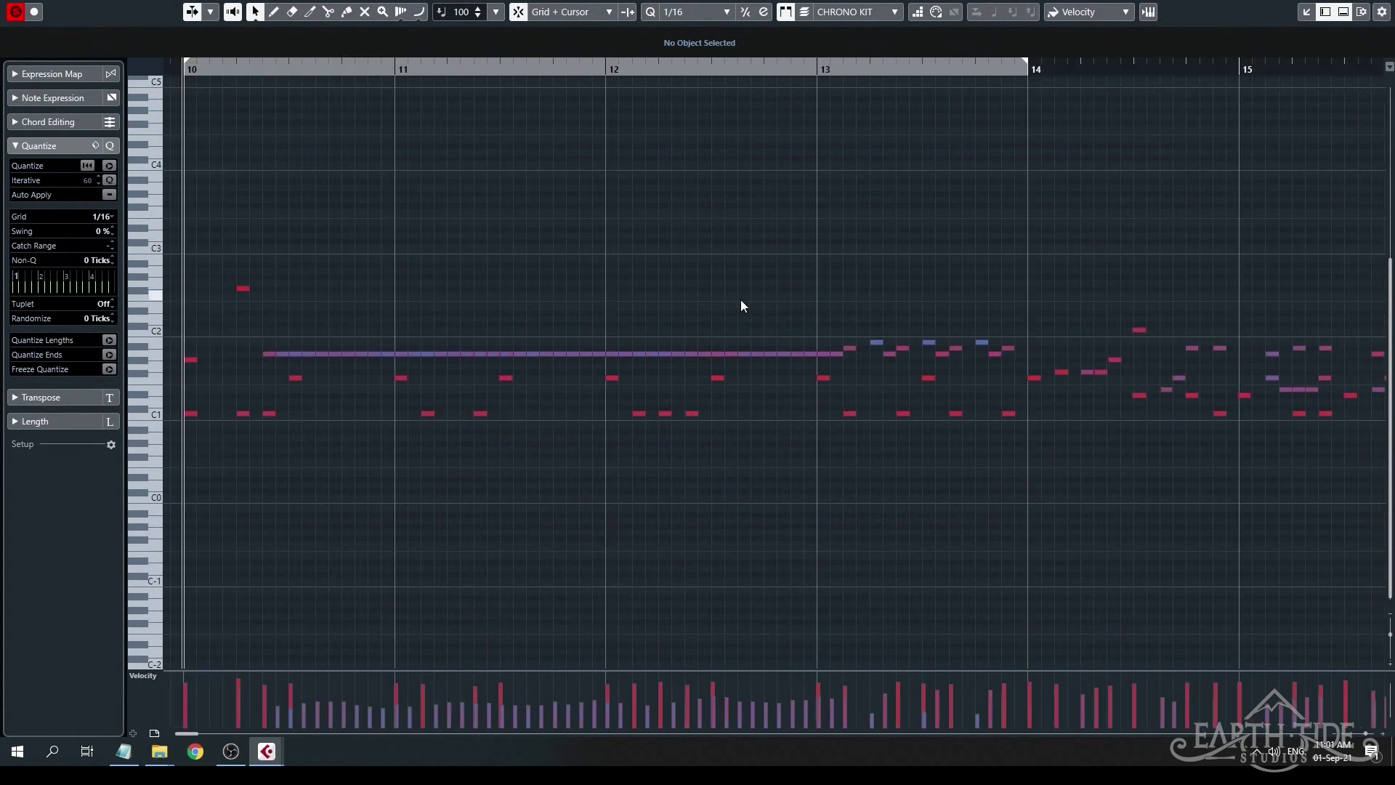
{"action": "scroll", "coordinate": [240, 363], "scroll_direction": "down", "scroll_amount": 4}
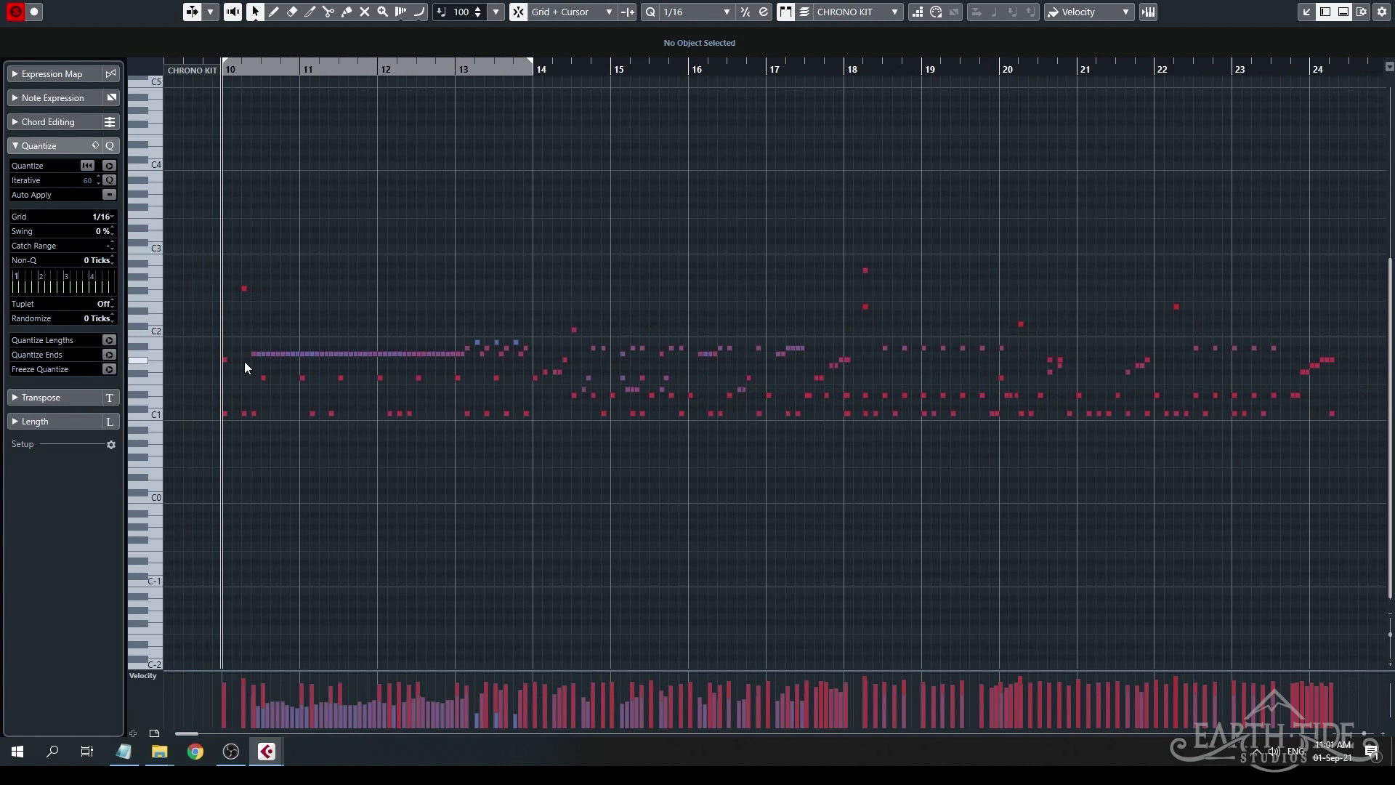
{"action": "scroll", "coordinate": [244, 361], "scroll_direction": "up", "scroll_amount": 4}
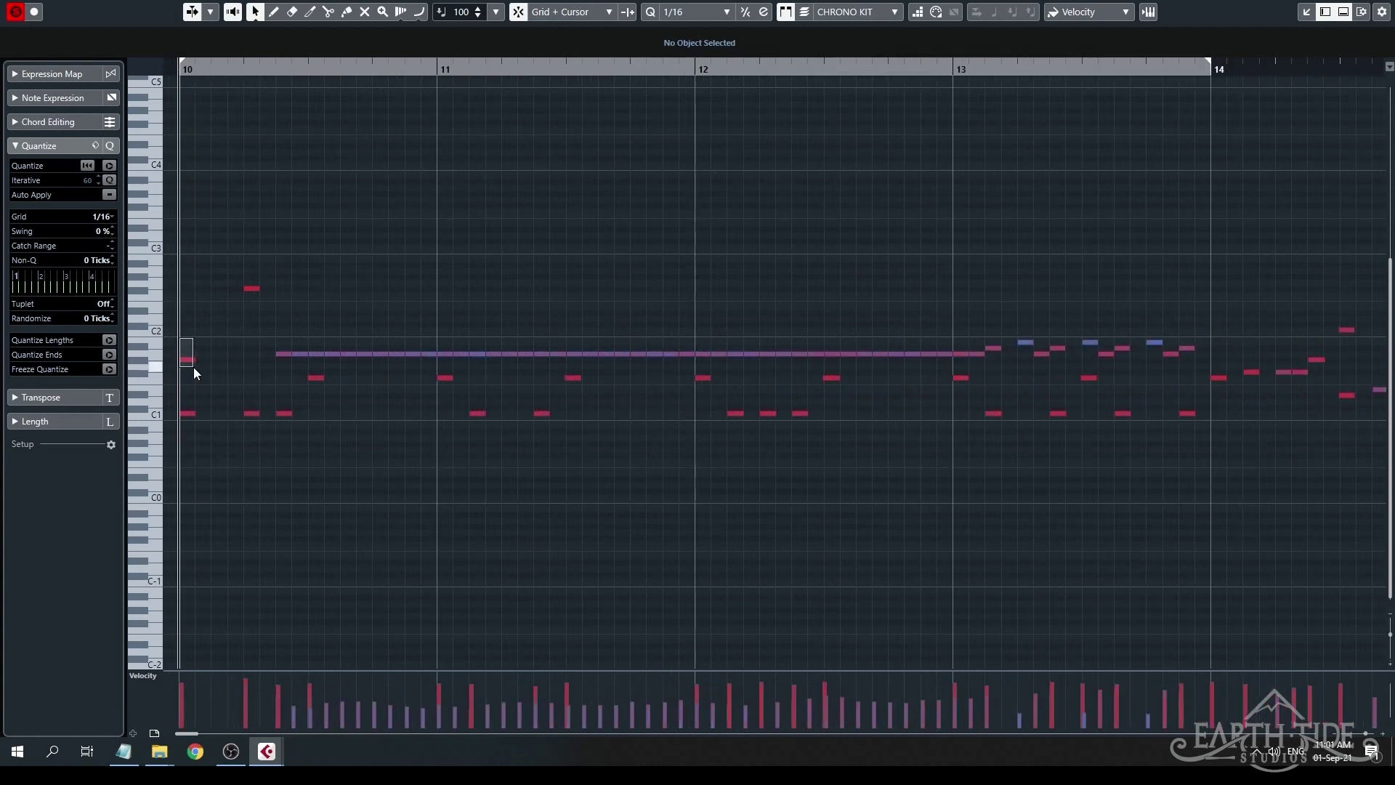
{"action": "left_click_drag", "start_coordinate": [193, 368], "coordinate": [193, 368]}
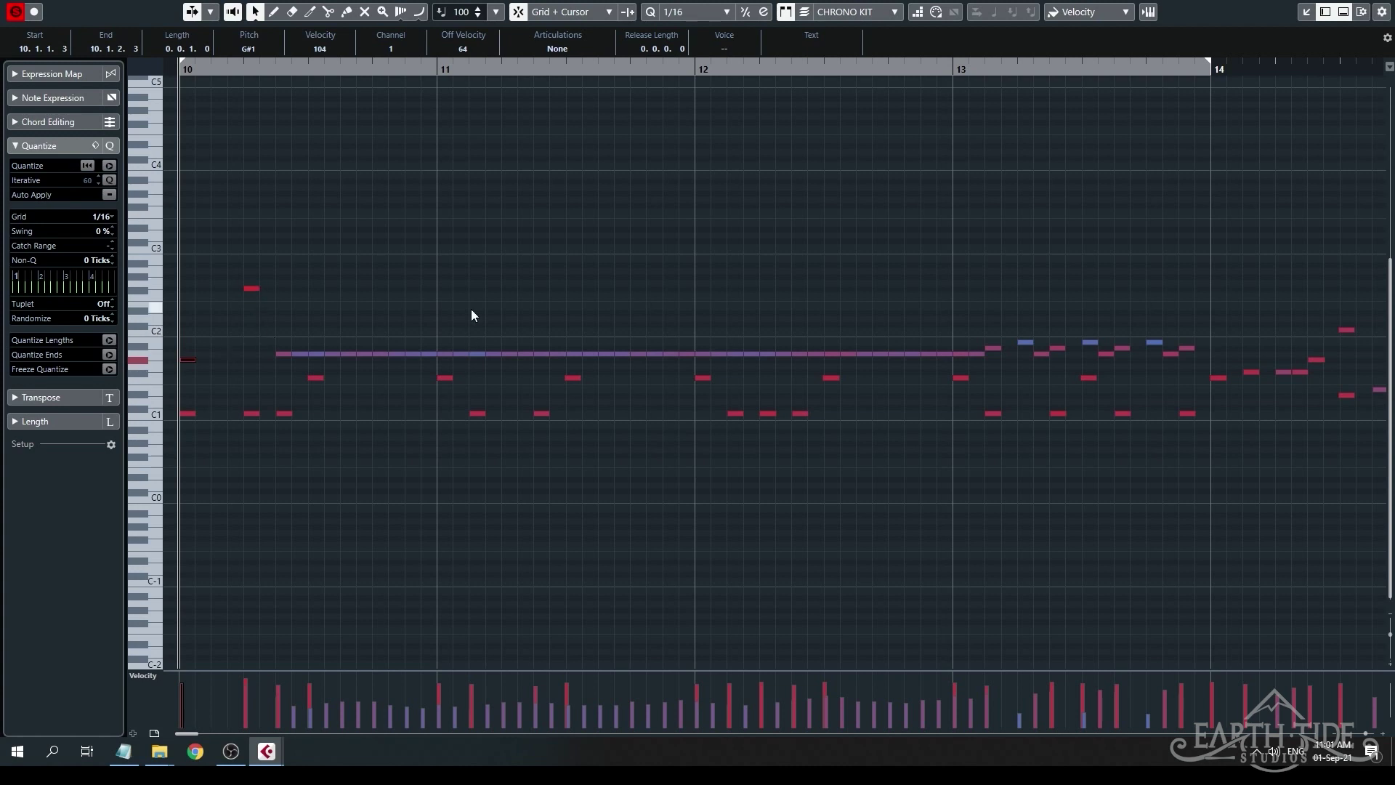
{"action": "key", "text": "space"}
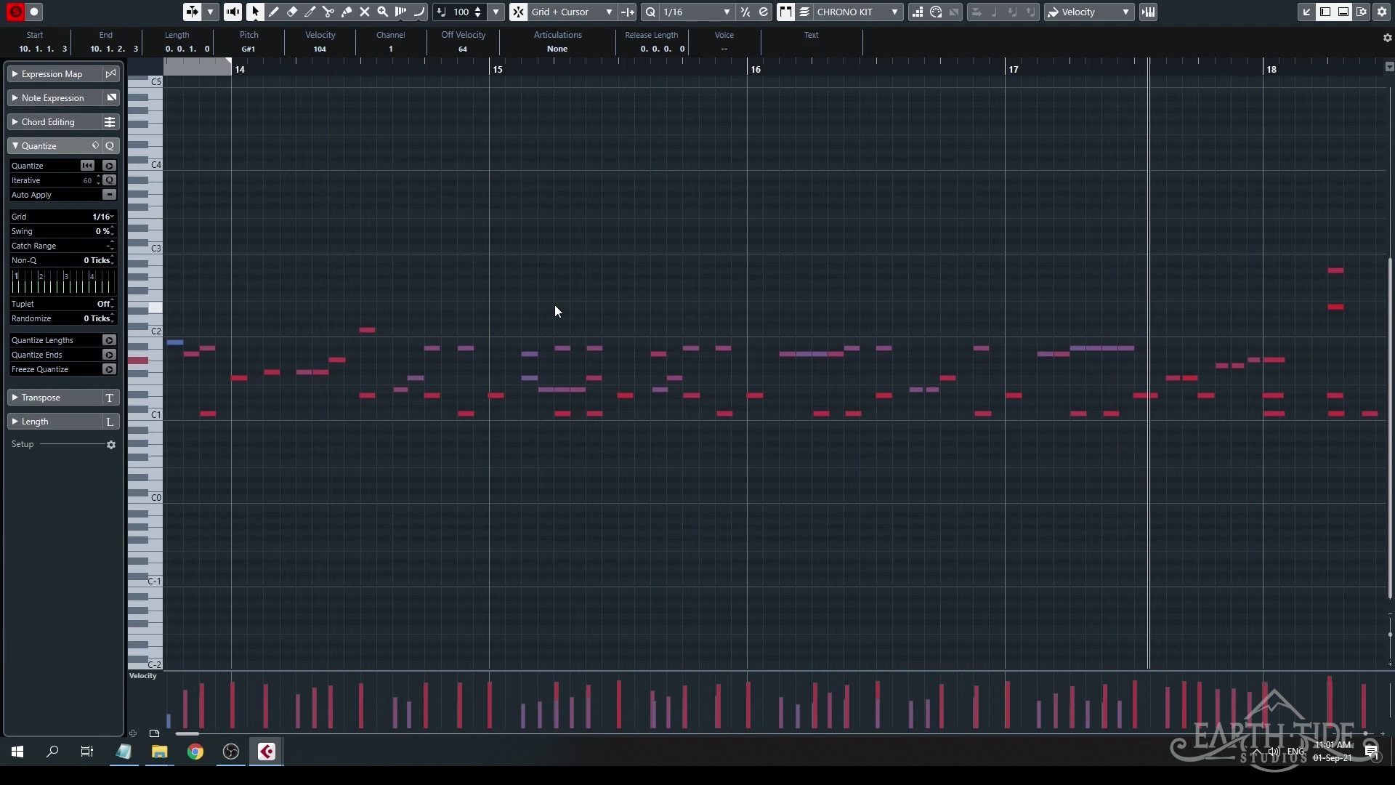
{"action": "key", "text": "space"}
{"action": "scroll", "coordinate": [639, 340], "scroll_direction": "up", "scroll_amount": 5}
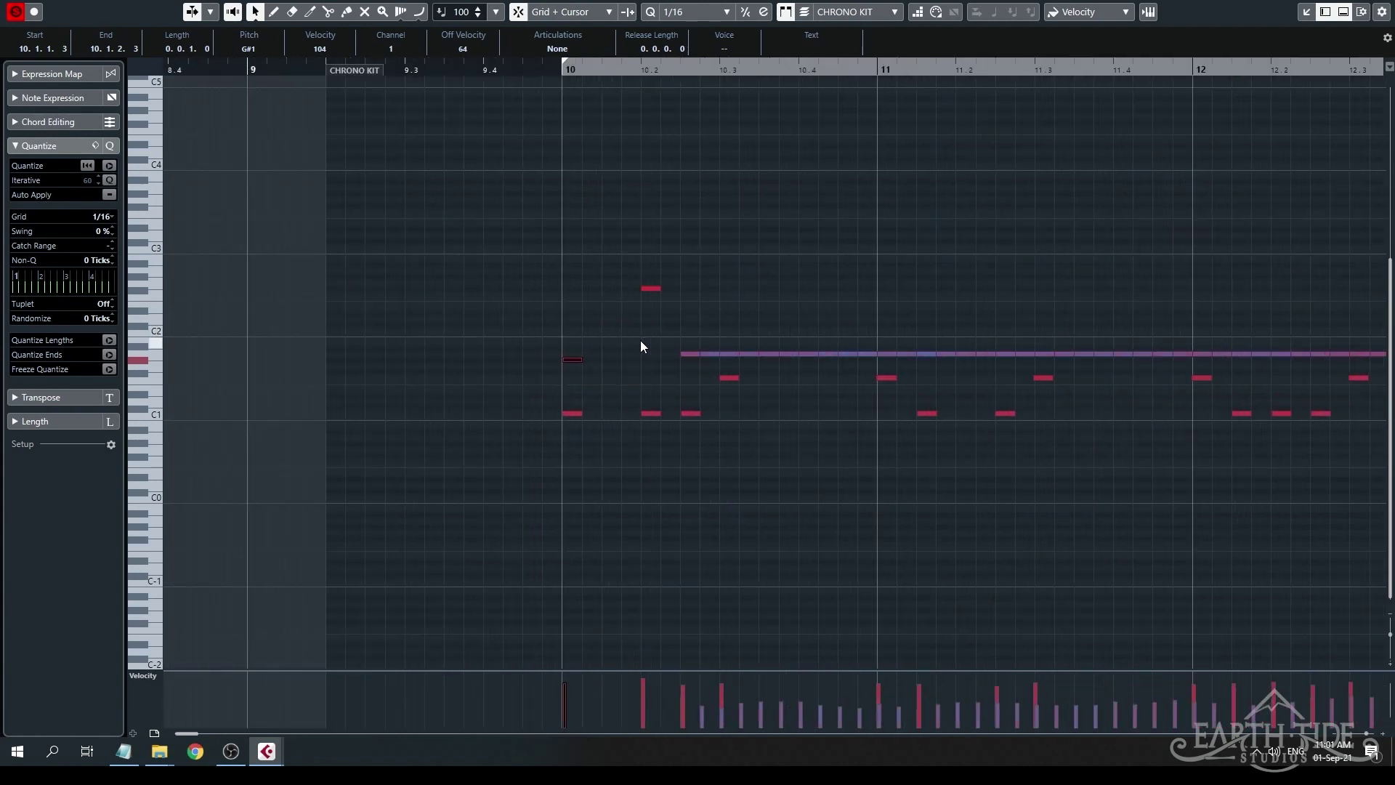
Place the playhead at bar 10 and inspect individual drum and cymbal notes in bars 10 and 11, including the C1, F1 and A1 notes.
{"action": "left_click", "coordinate": [641, 341]}
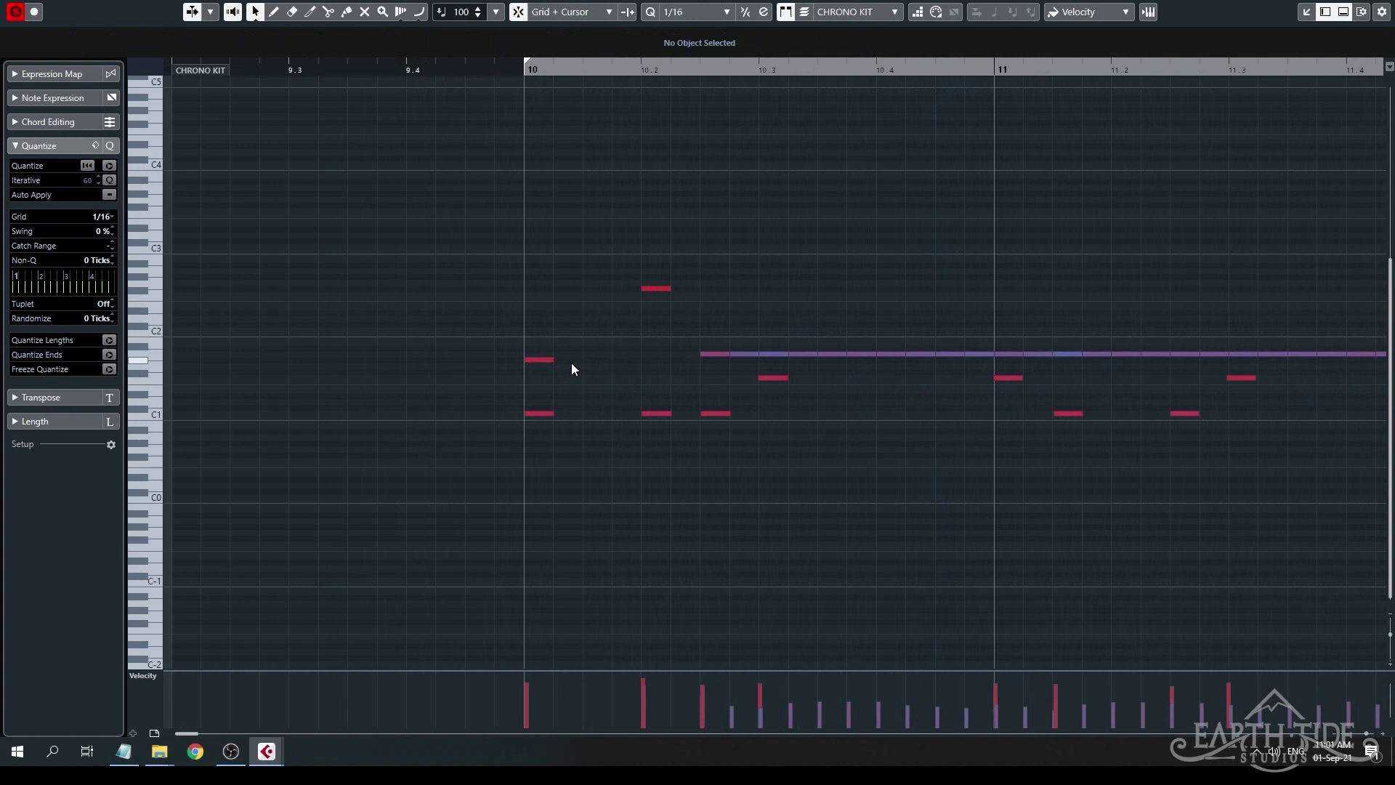
{"action": "left_click", "coordinate": [522, 73]}
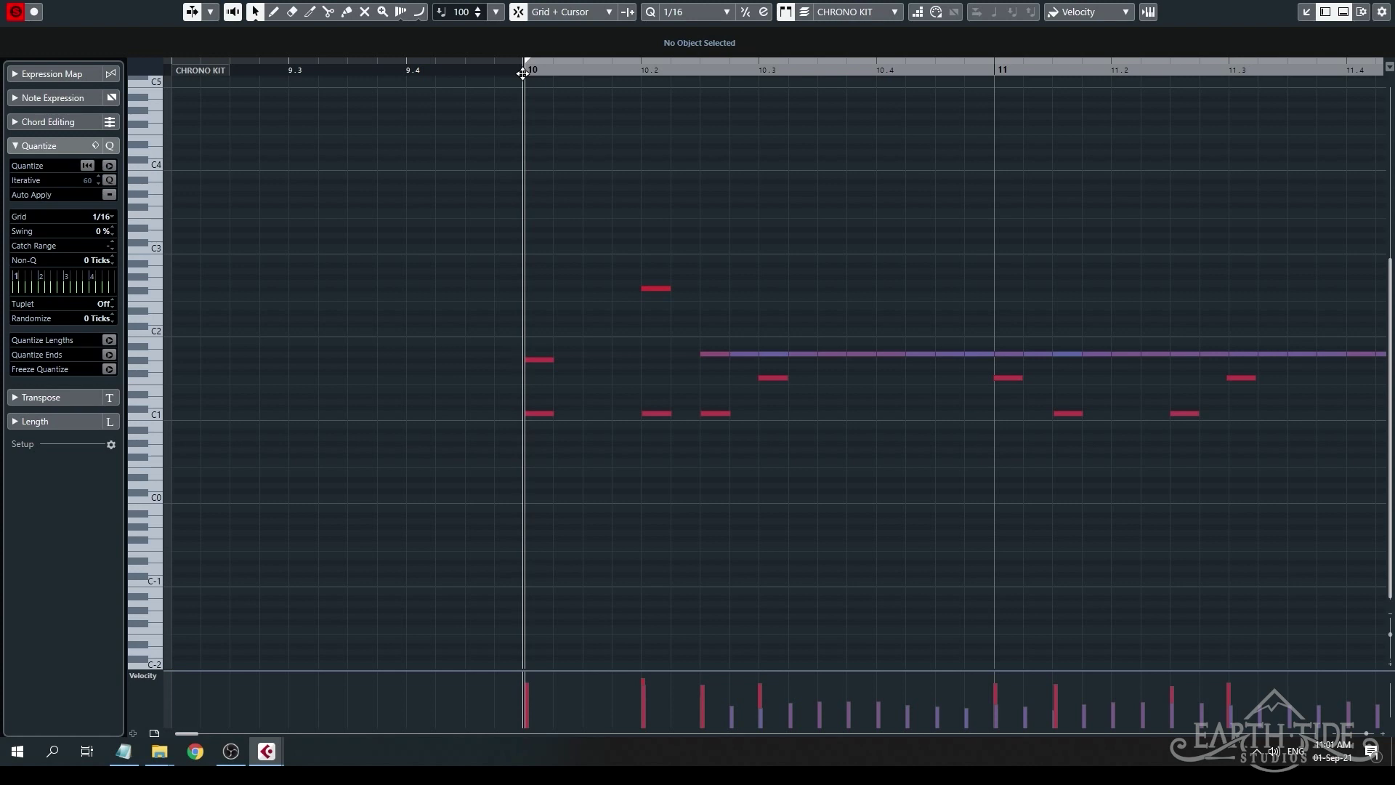
{"action": "left_click", "coordinate": [538, 412]}
{"action": "left_click", "coordinate": [662, 413]}
{"action": "left_click", "coordinate": [712, 414]}
{"action": "left_click", "coordinate": [777, 378]}
{"action": "left_click", "coordinate": [1009, 378]}
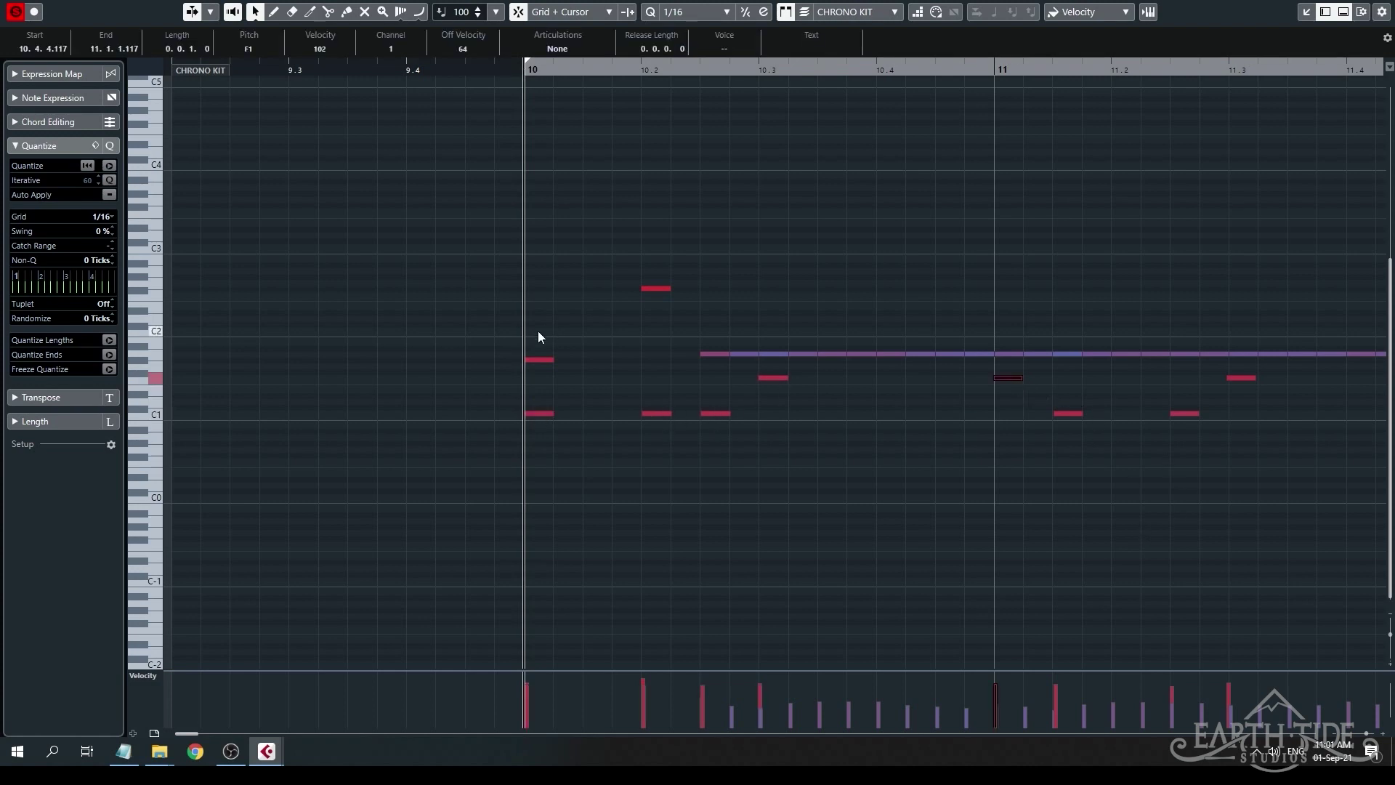
{"action": "left_click", "coordinate": [710, 353]}
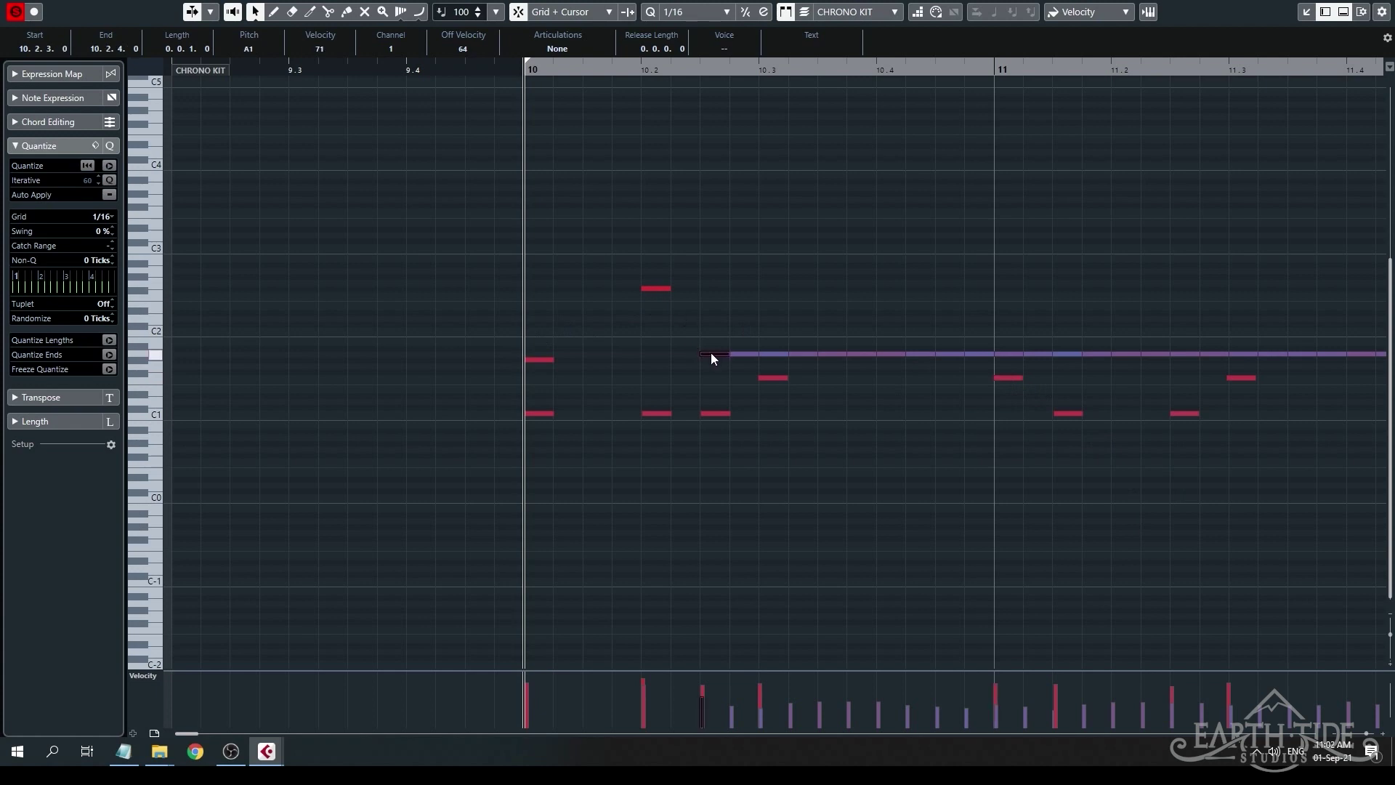
{"action": "left_click", "coordinate": [659, 288]}
Inspect individual notes from the bar 13 cymbal pattern through the fill that ends at bar 18.
{"action": "scroll", "coordinate": [719, 364], "scroll_direction": "right", "scroll_amount": 8}
{"action": "key", "text": "Right"}
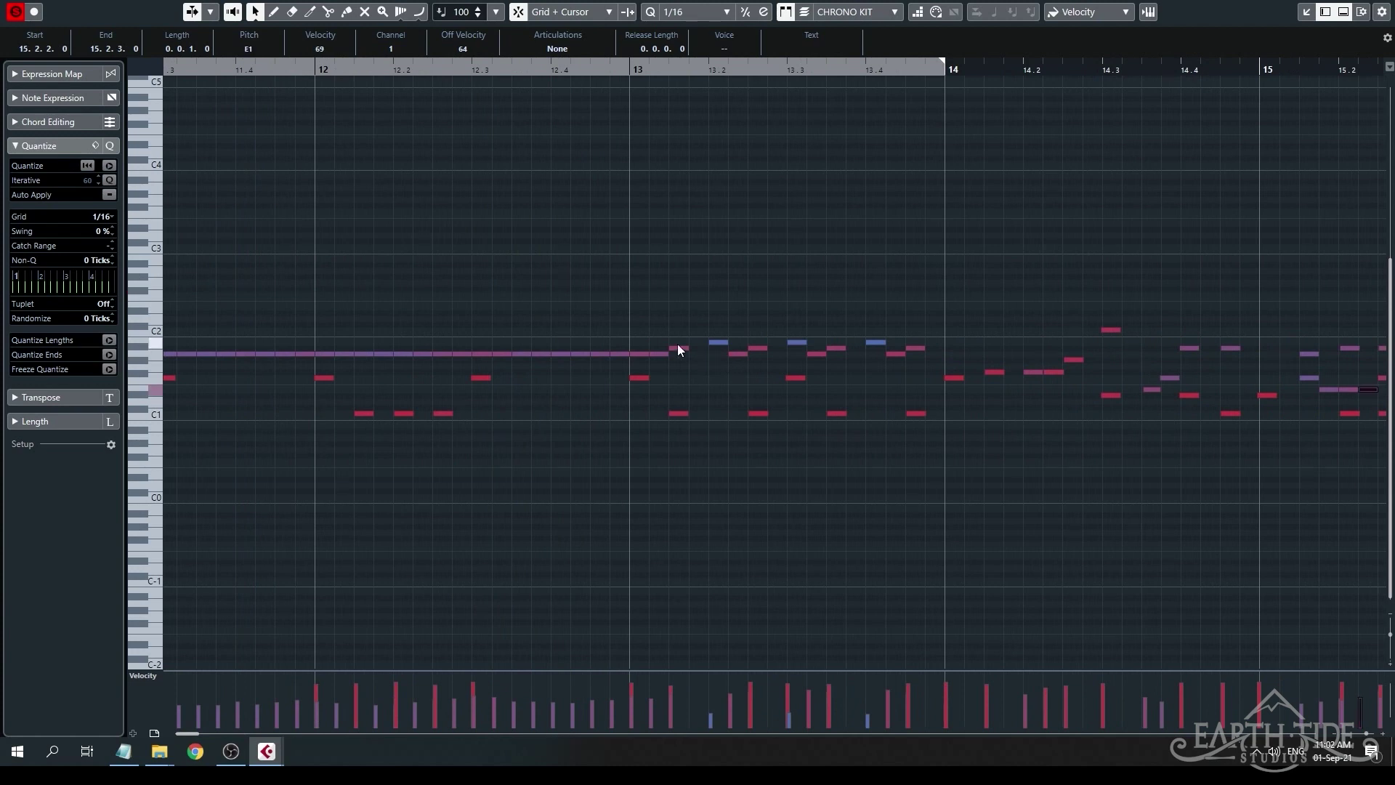
{"action": "left_click", "coordinate": [718, 343]}
{"action": "left_click", "coordinate": [739, 353]}
{"action": "left_click", "coordinate": [758, 348]}
{"action": "scroll", "coordinate": [958, 372], "scroll_direction": "right", "scroll_amount": 5}
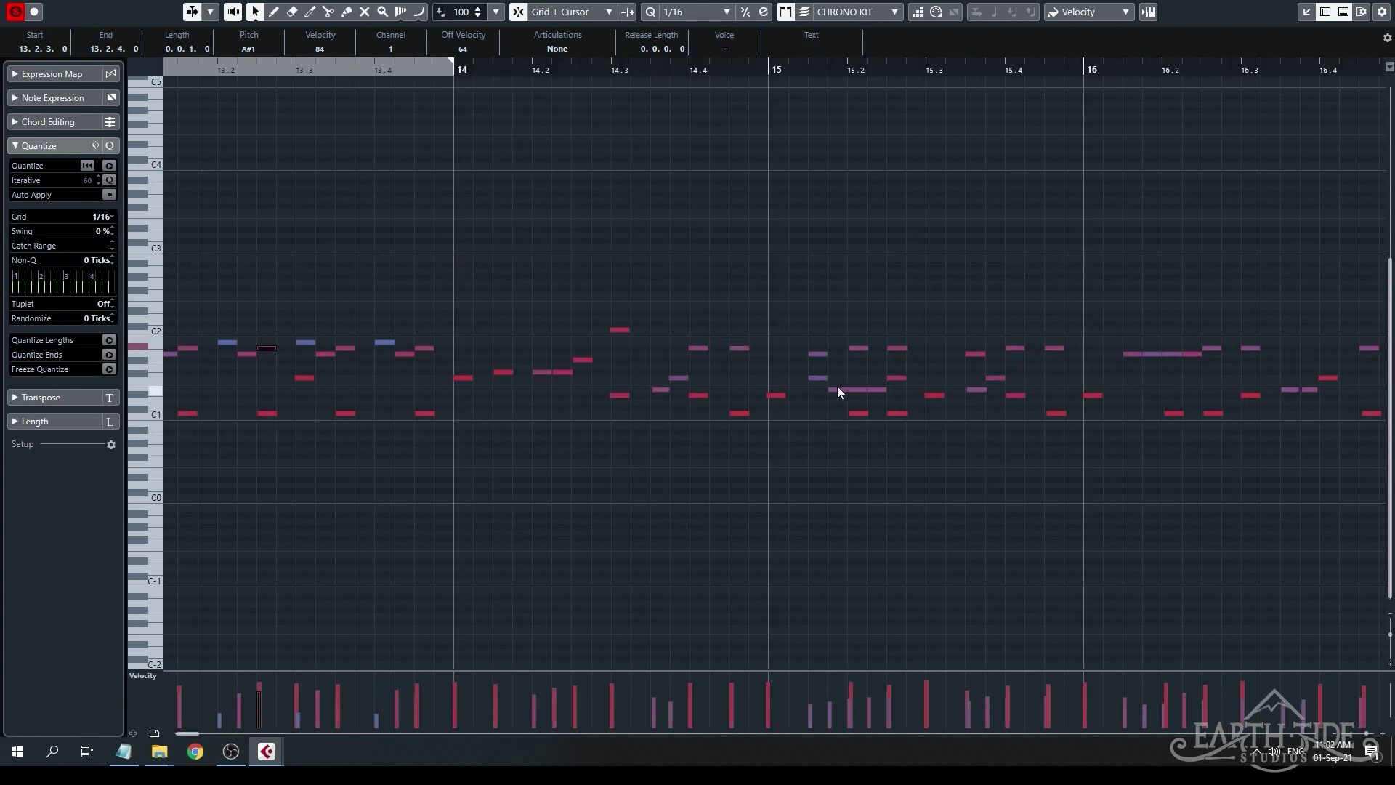
{"action": "left_click", "coordinate": [899, 378]}
{"action": "left_click", "coordinate": [934, 396]}
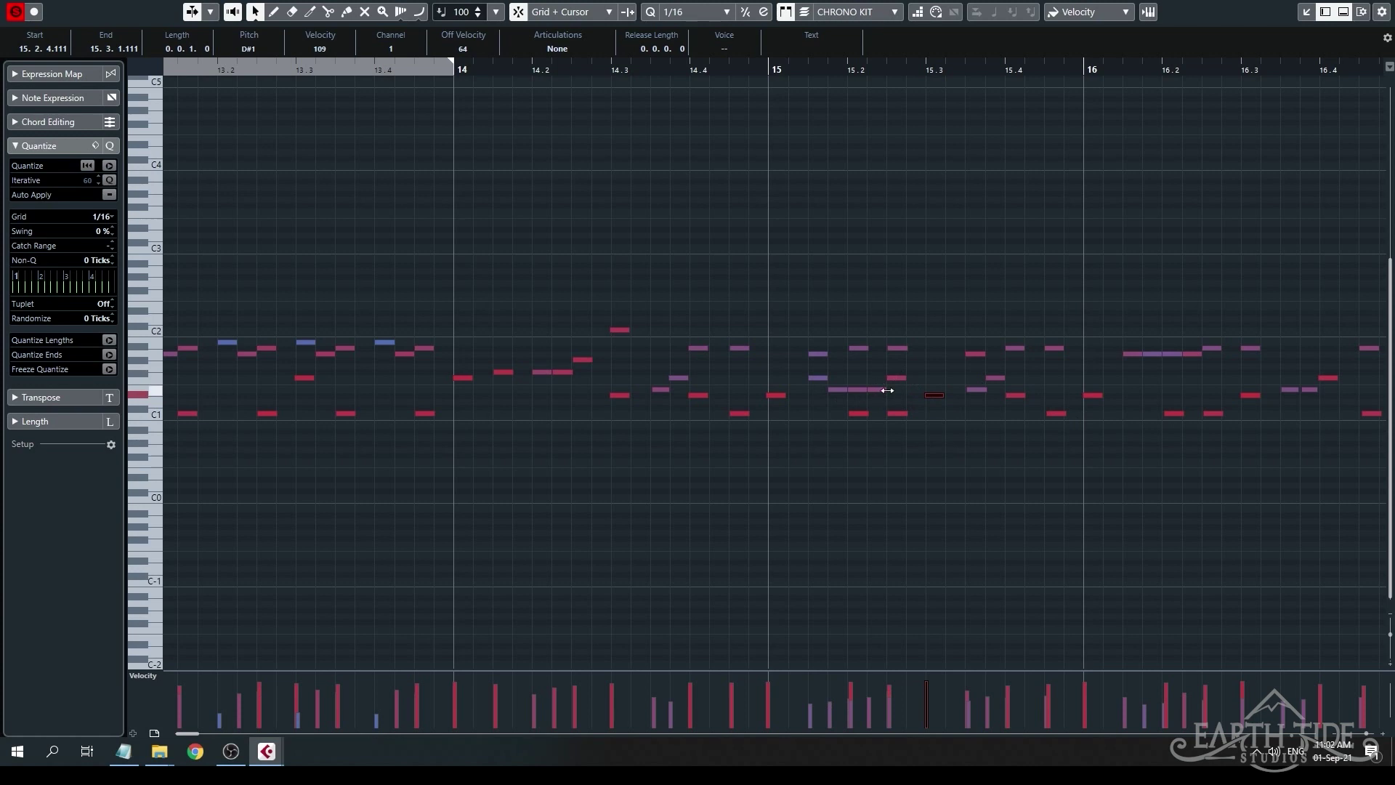
{"action": "scroll", "coordinate": [990, 364], "scroll_direction": "right", "scroll_amount": 6}
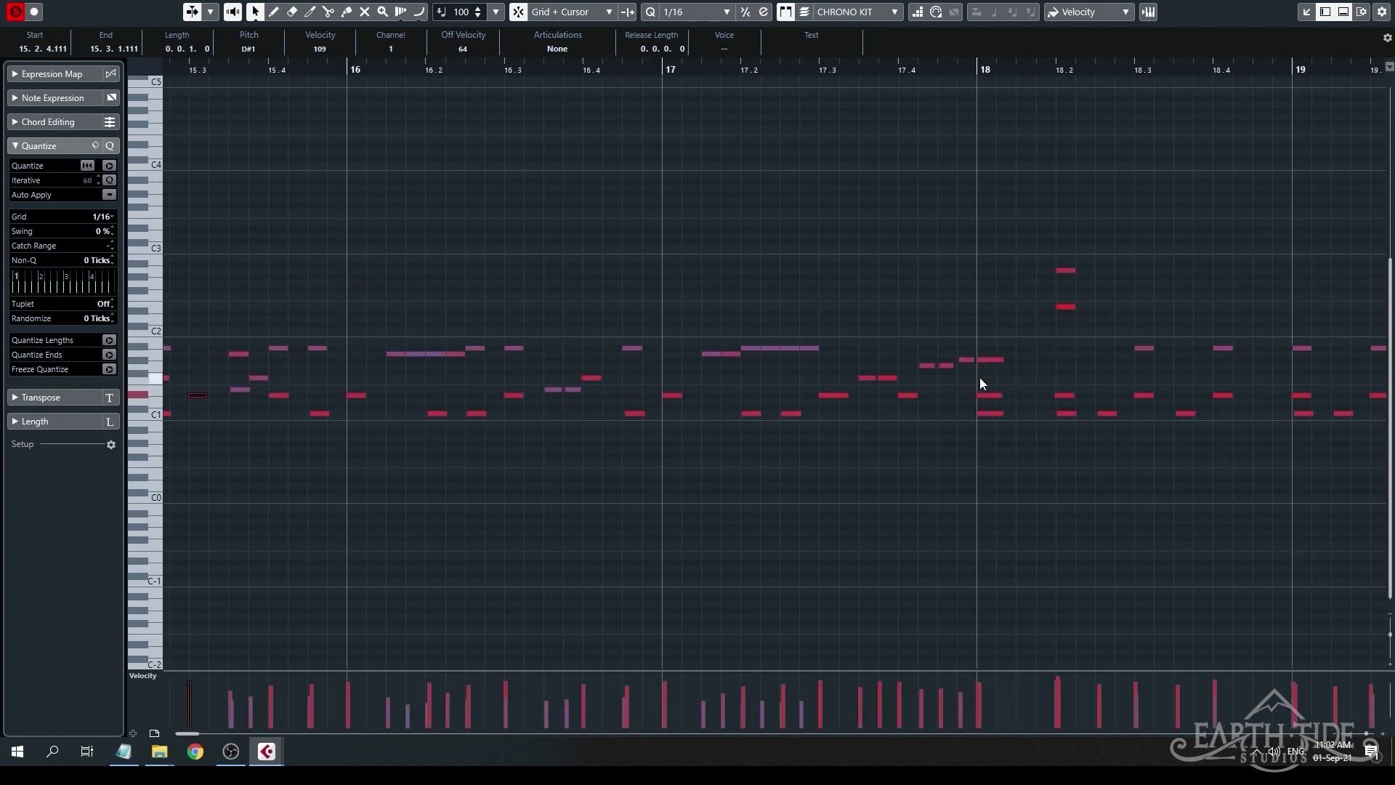
{"action": "left_click", "coordinate": [679, 366]}
{"action": "left_click", "coordinate": [741, 360]}
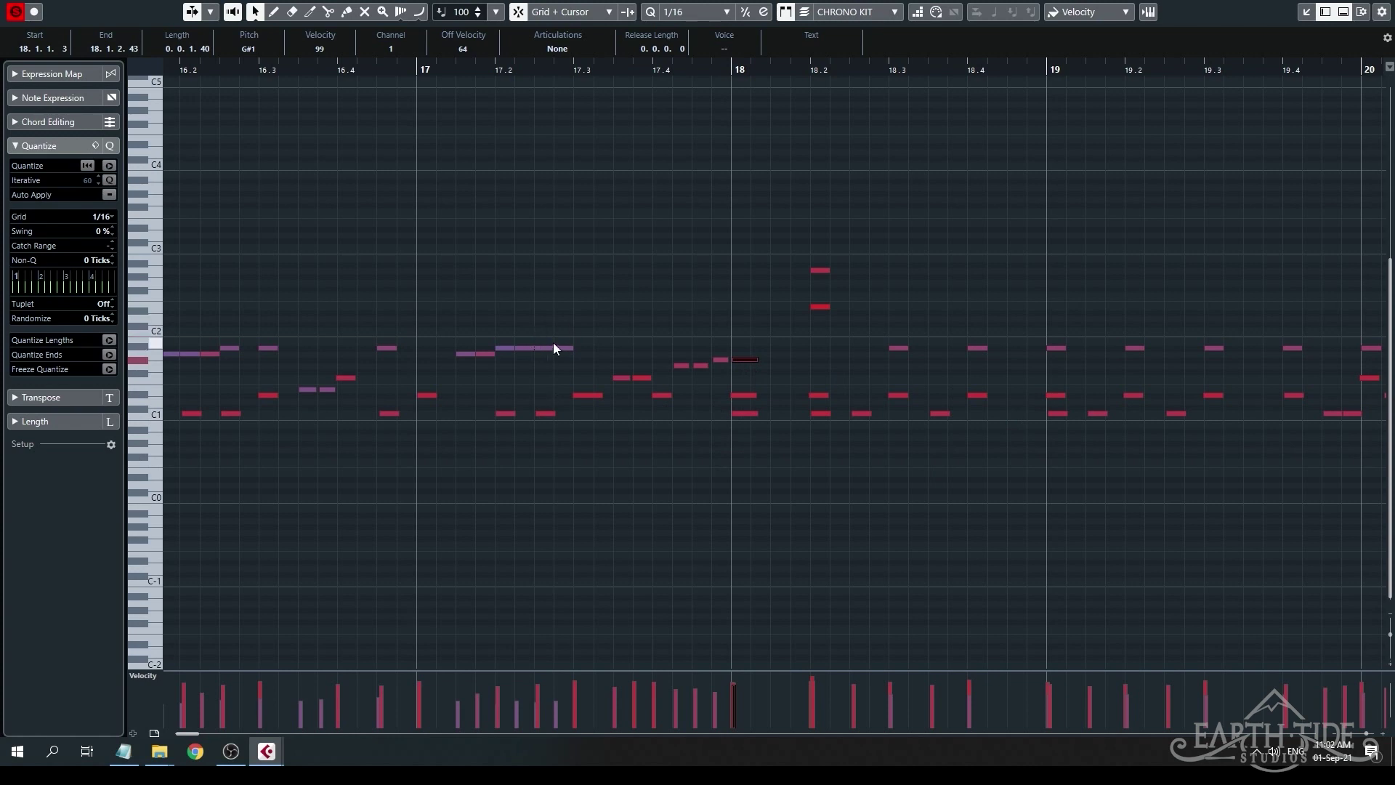
Examine closely how the stacked hits at bar 18 line up with the grid.
{"action": "scroll", "coordinate": [734, 398], "scroll_direction": "up", "scroll_amount": 4, "text": "ctrl"}
{"action": "scroll", "coordinate": [735, 396], "scroll_direction": "up", "scroll_amount": 2, "text": "ctrl"}
{"action": "left_click", "coordinate": [731, 308]}
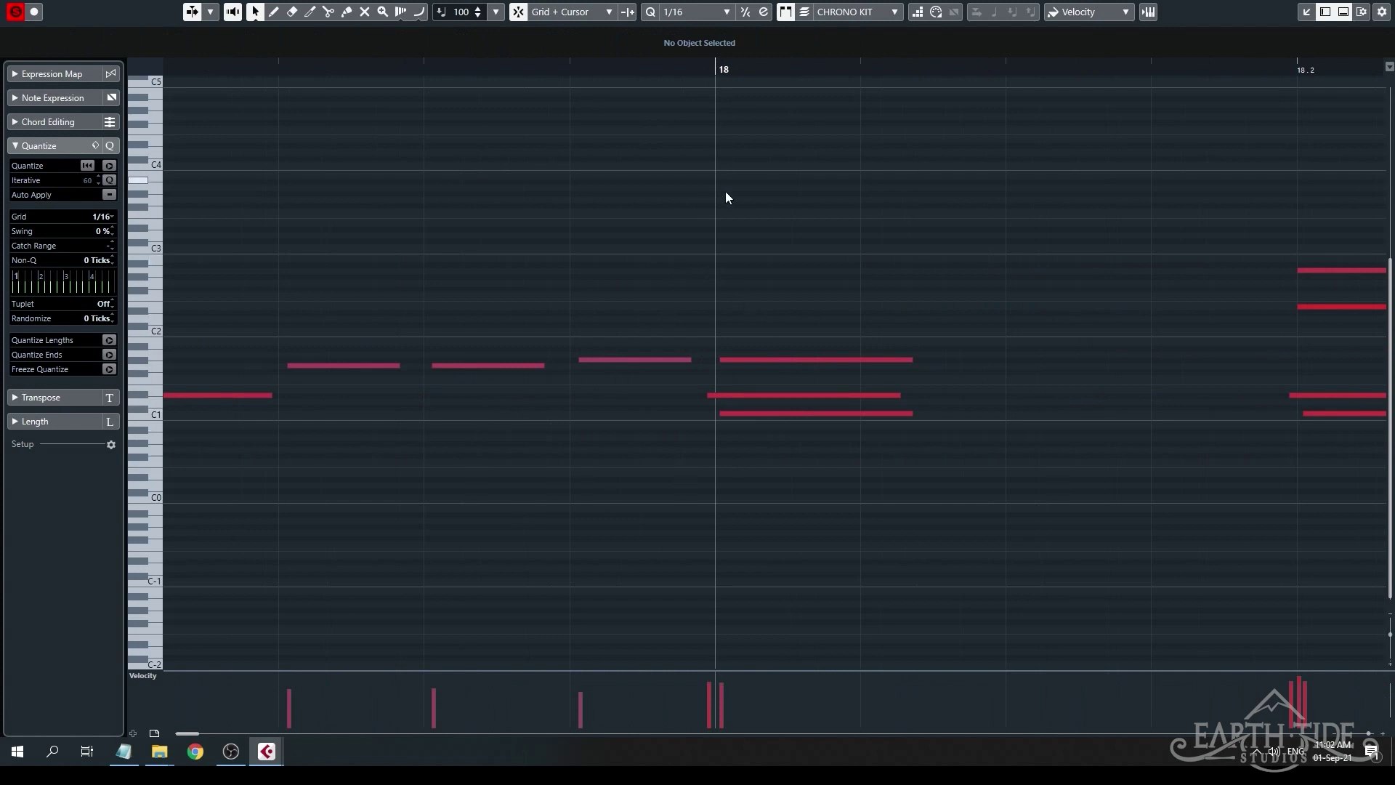
{"action": "scroll", "coordinate": [718, 403], "scroll_direction": "down", "scroll_amount": 10, "text": "ctrl"}
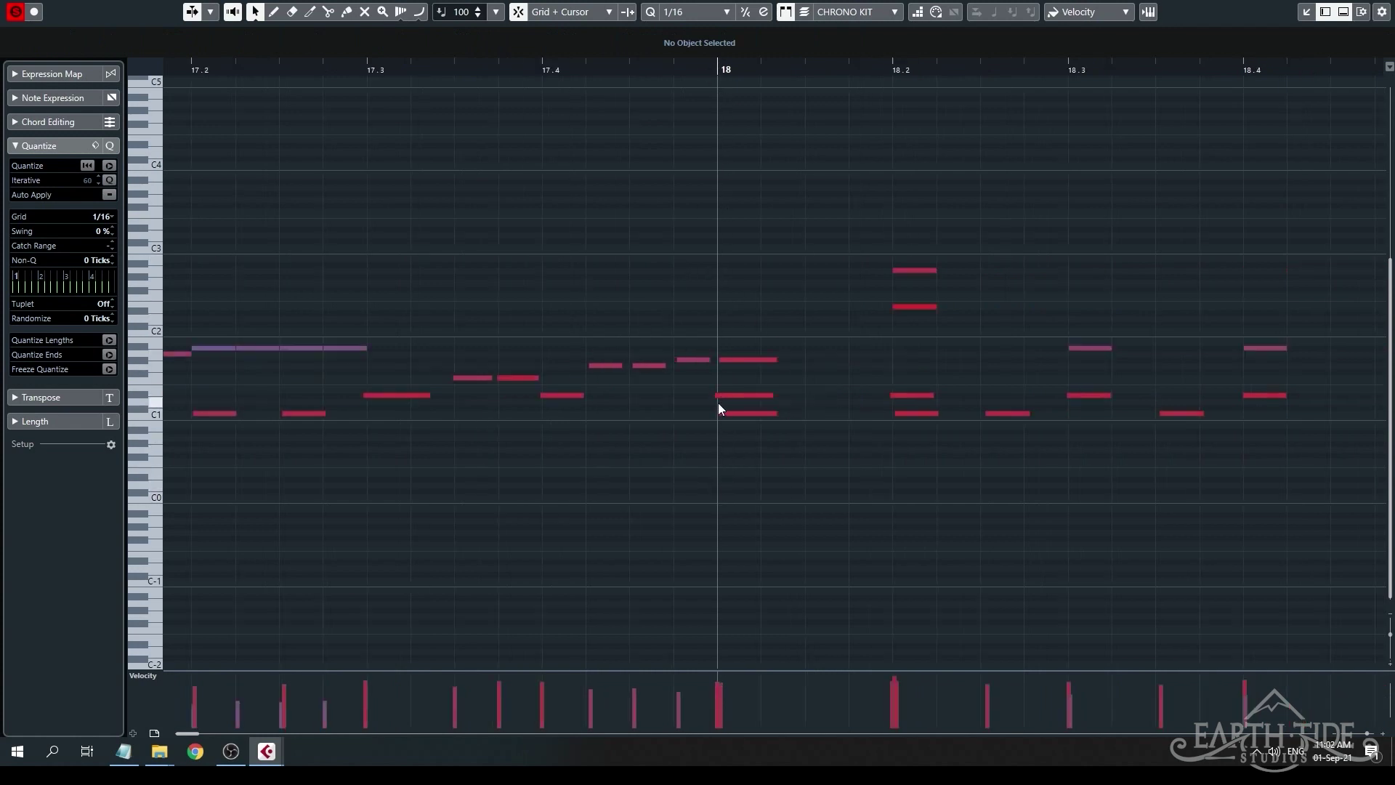
{"action": "scroll", "coordinate": [718, 403], "scroll_direction": "down", "scroll_amount": 2, "text": "ctrl"}
{"action": "scroll", "coordinate": [520, 396], "scroll_direction": "up", "scroll_amount": 3, "text": "ctrl"}
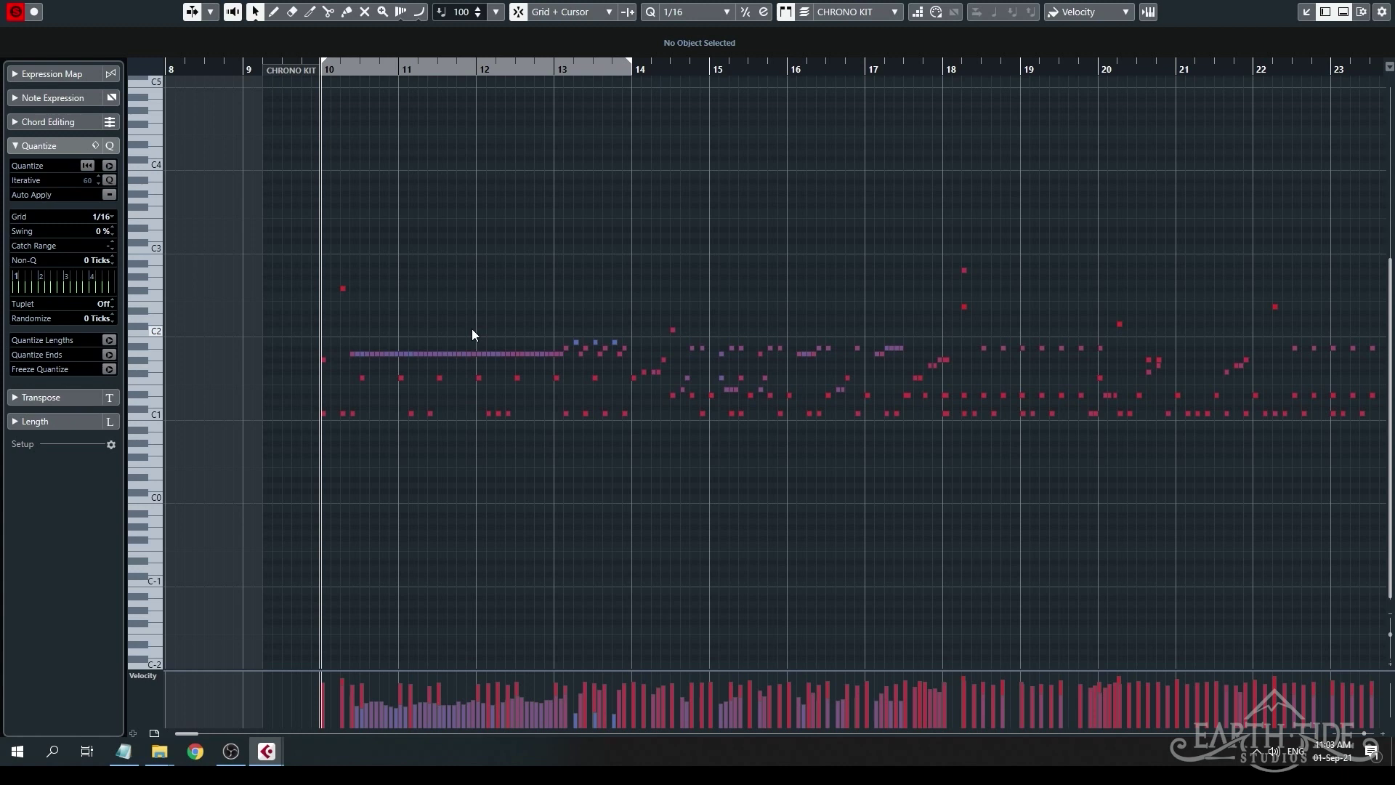
Examine the timing of the last C1 note before bar 14 against the grid and the cymbal note above it.
{"action": "scroll", "coordinate": [591, 399], "scroll_direction": "up", "scroll_amount": 8}
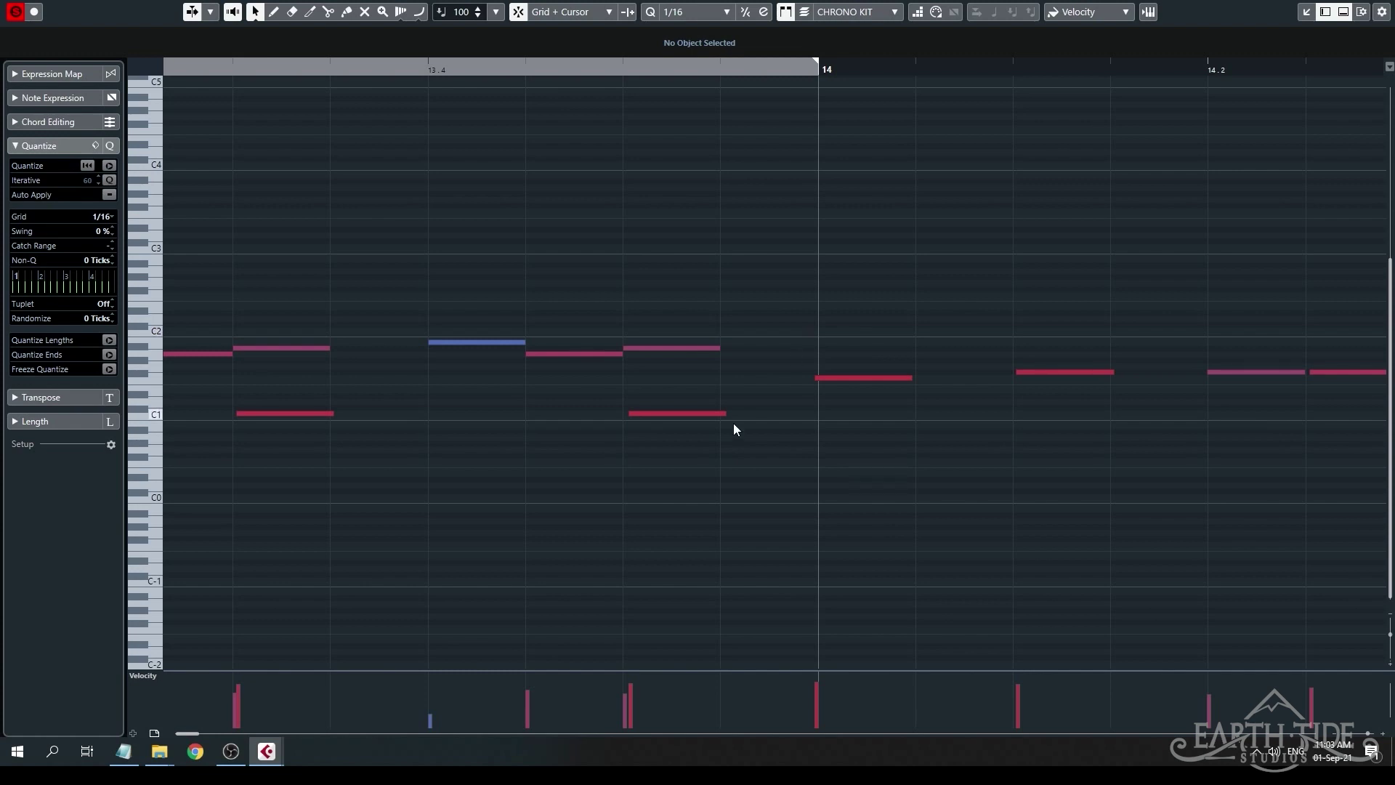
{"action": "scroll", "coordinate": [634, 407], "scroll_direction": "up", "scroll_amount": 2}
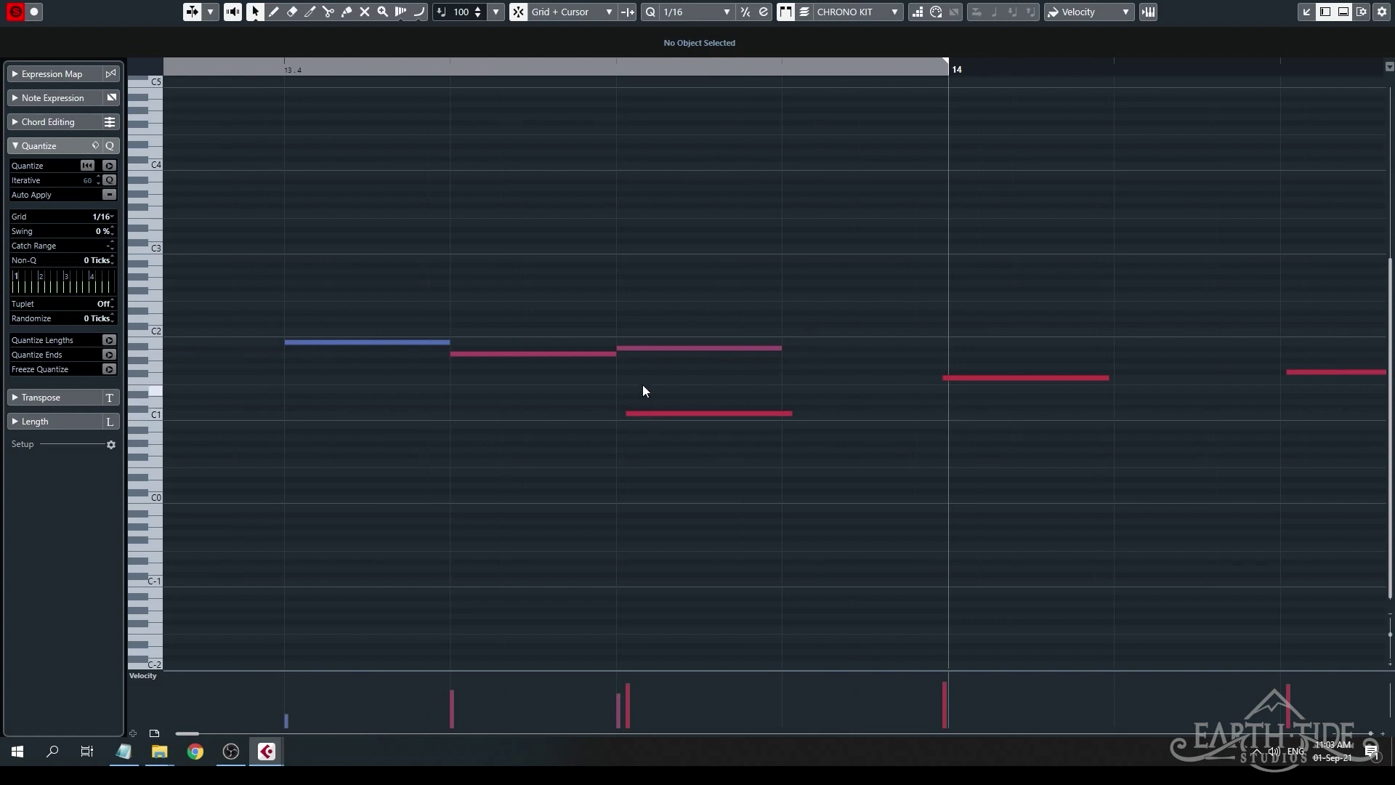
{"action": "left_click", "coordinate": [646, 413]}
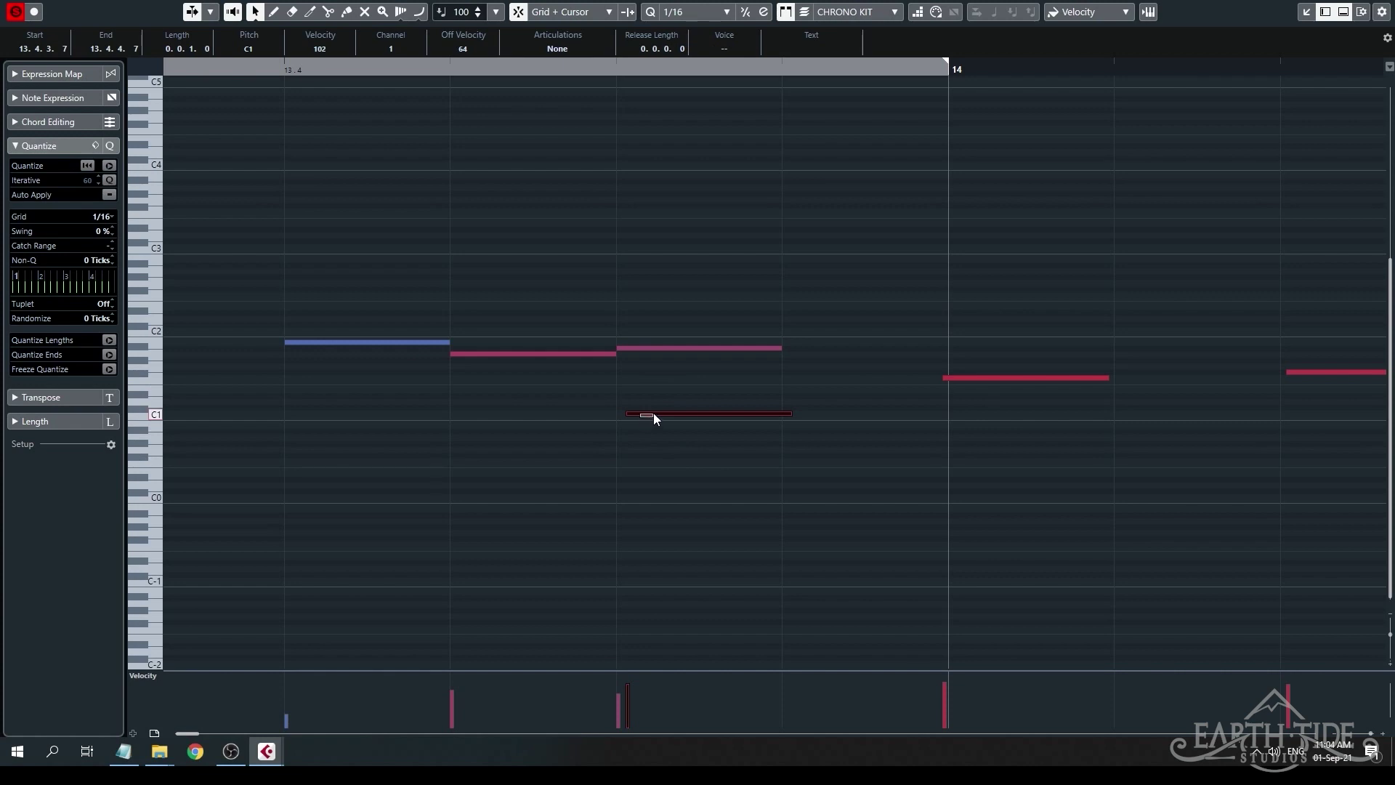
{"action": "left_click_drag", "start_coordinate": [652, 412], "coordinate": [696, 411]}
{"action": "mouse_move", "coordinate": [673, 412]}
{"action": "left_mouse_down"}
{"action": "mouse_move", "coordinate": [638, 417]}
{"action": "mouse_move", "coordinate": [653, 411]}
{"action": "left_mouse_up"}
{"action": "key", "text": "shift+f"}
{"action": "left_click", "coordinate": [707, 293]}
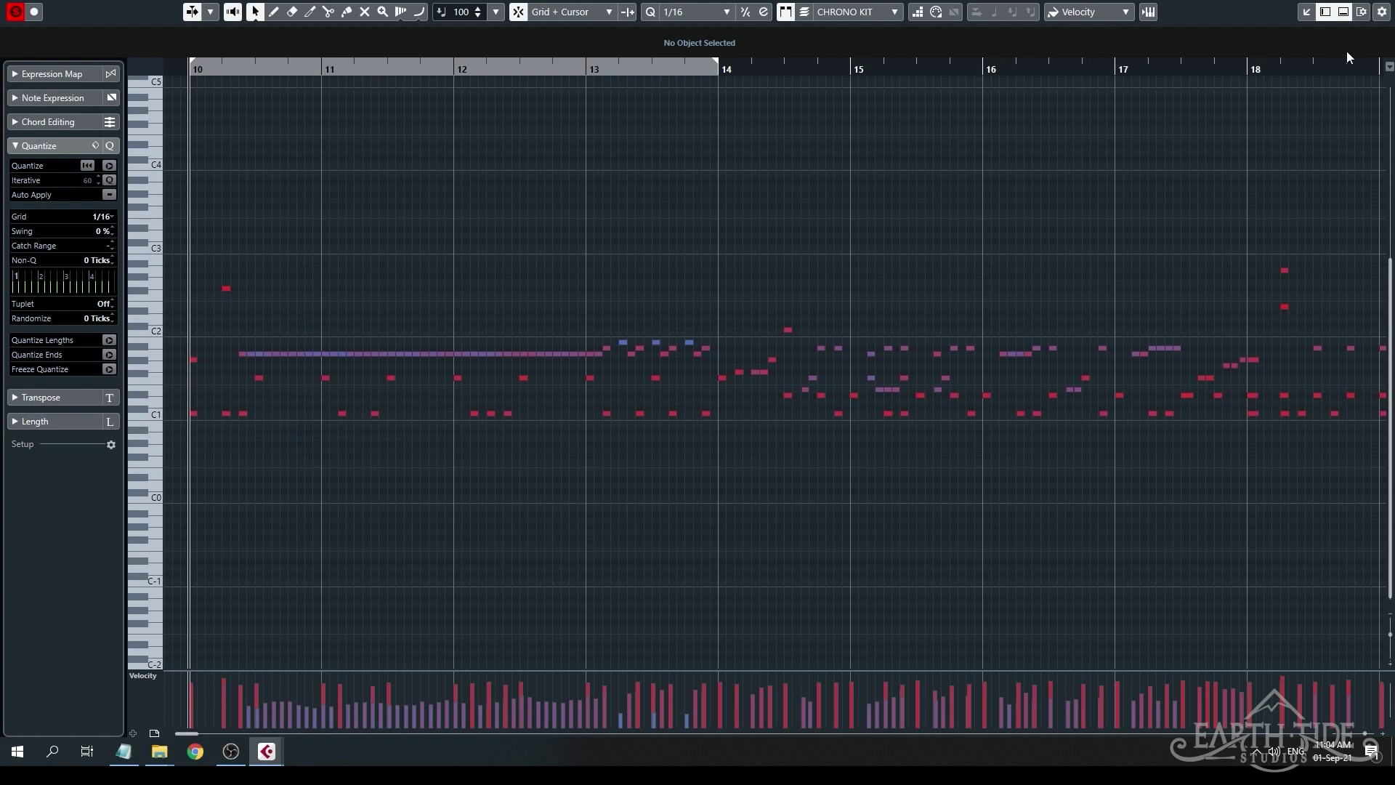
Close the separate editor window, then unmute and solo the quantized CHRONO KIT track in the project.
{"action": "left_click", "coordinate": [1306, 11]}
{"action": "left_click", "coordinate": [1326, 13]}
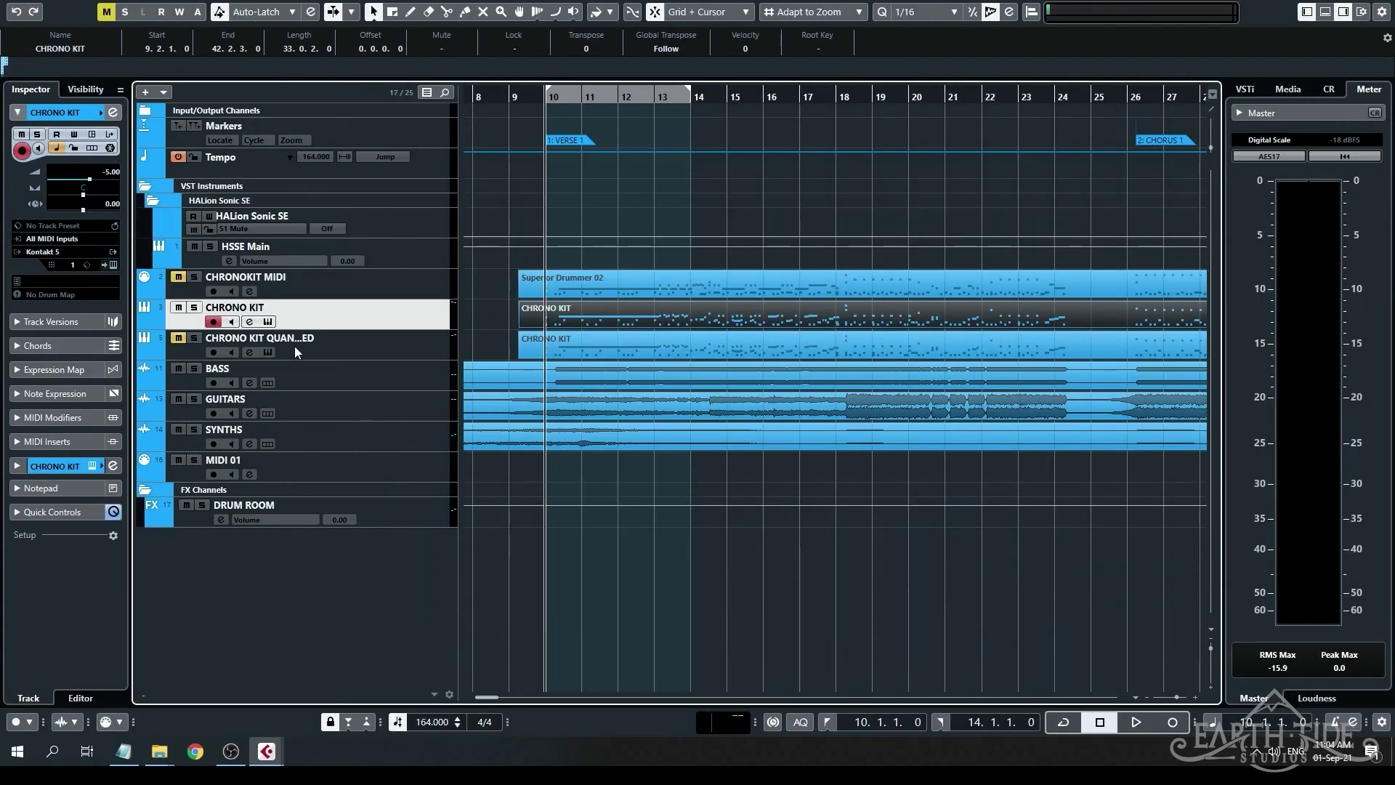
{"action": "left_click", "coordinate": [178, 339]}
{"action": "left_click", "coordinate": [194, 338]}
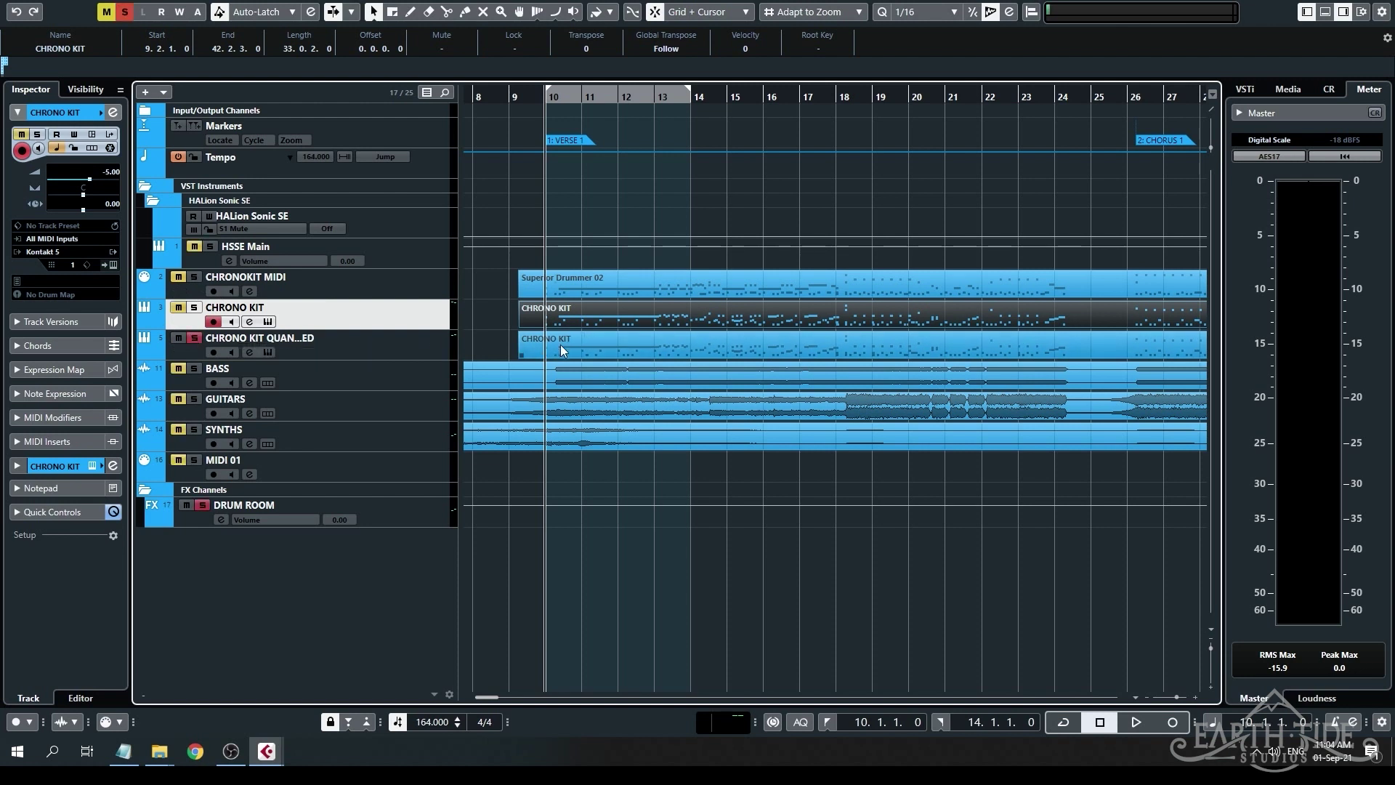
Open the quantized CHRONO KIT part in the lower-zone editor and examine its note timing and velocities.
{"action": "left_click", "coordinate": [499, 337]}
{"action": "double_click", "coordinate": [599, 346]}
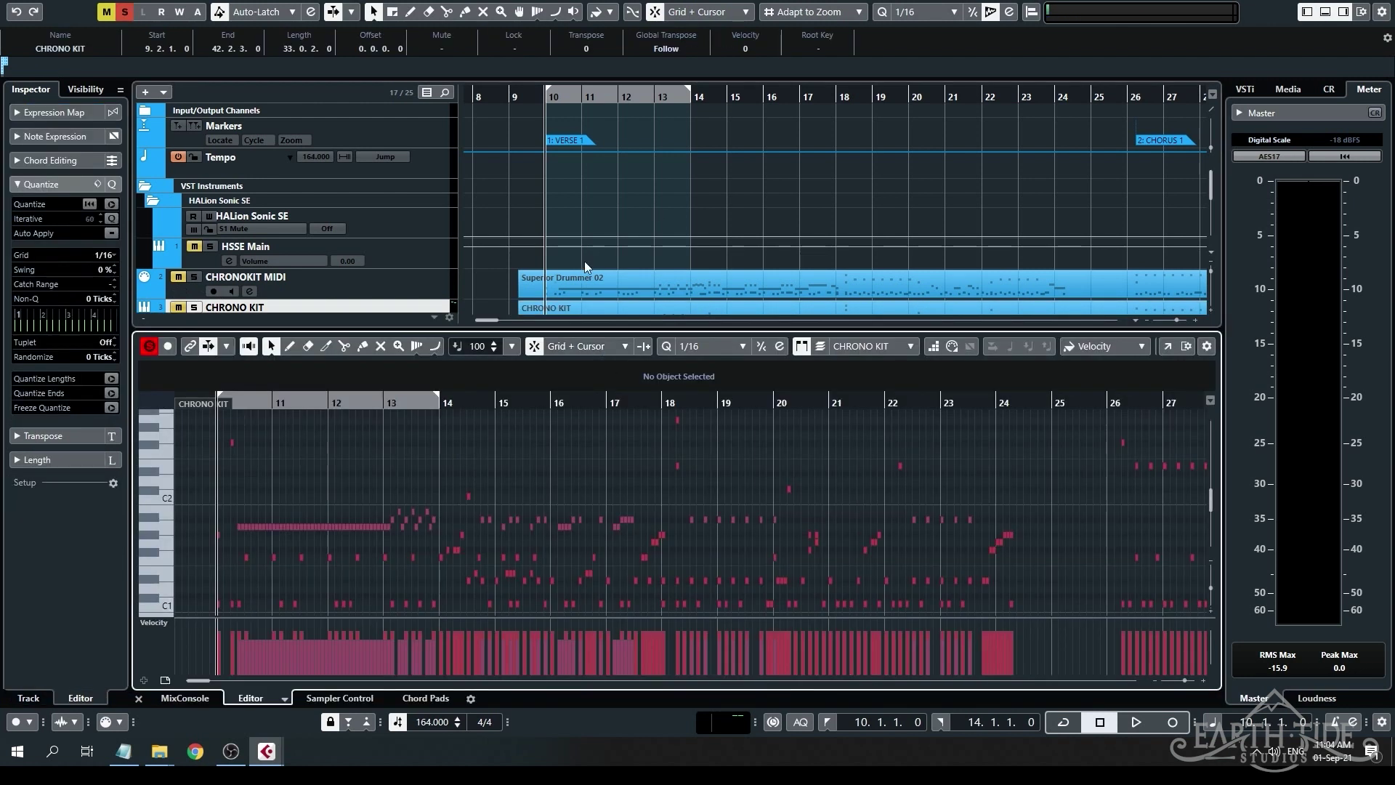
{"action": "scroll", "coordinate": [585, 266], "scroll_direction": "down", "scroll_amount": 4}
{"action": "scroll", "coordinate": [530, 552], "scroll_direction": "up", "scroll_amount": 3}
{"action": "scroll", "coordinate": [561, 513], "scroll_direction": "down", "scroll_amount": 3}
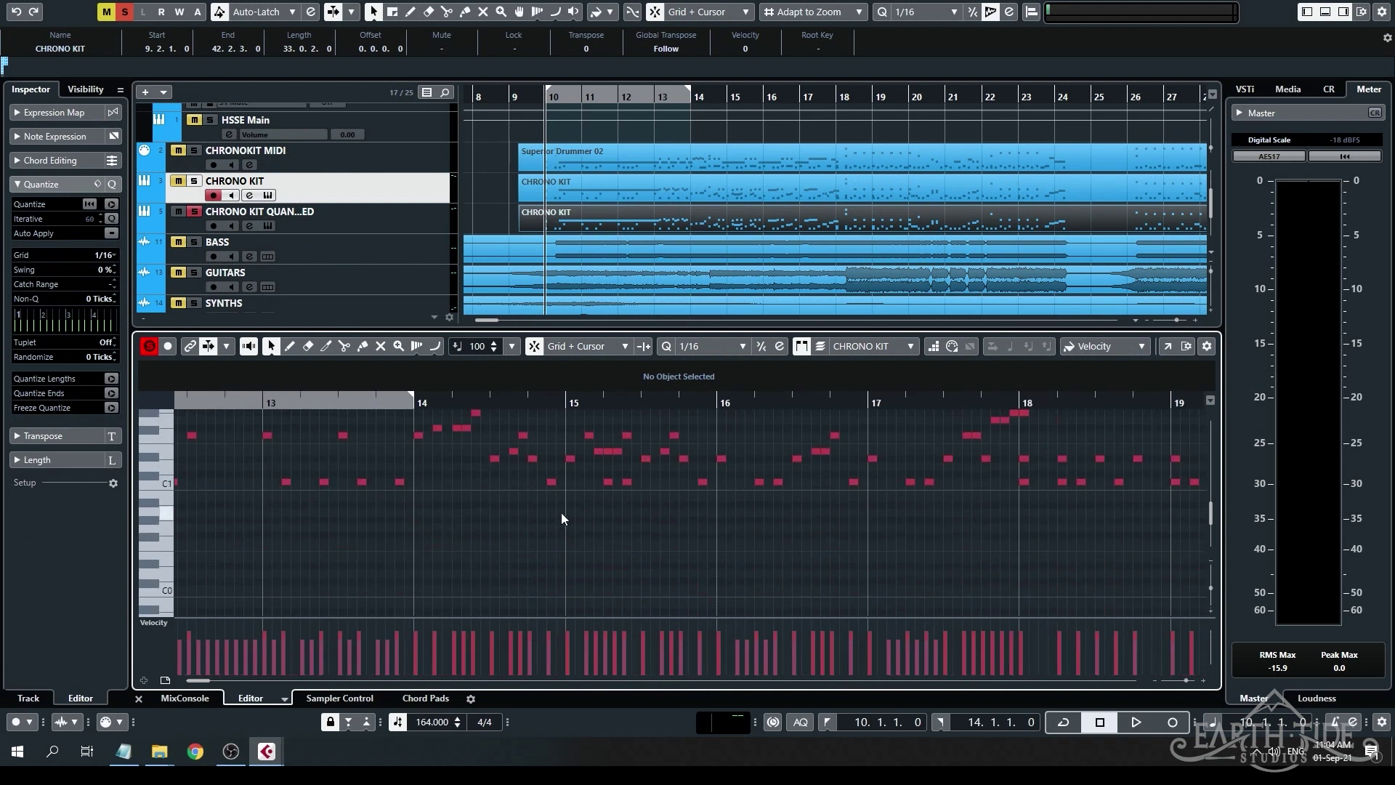
{"action": "scroll", "coordinate": [561, 513], "scroll_direction": "down", "scroll_amount": 5}
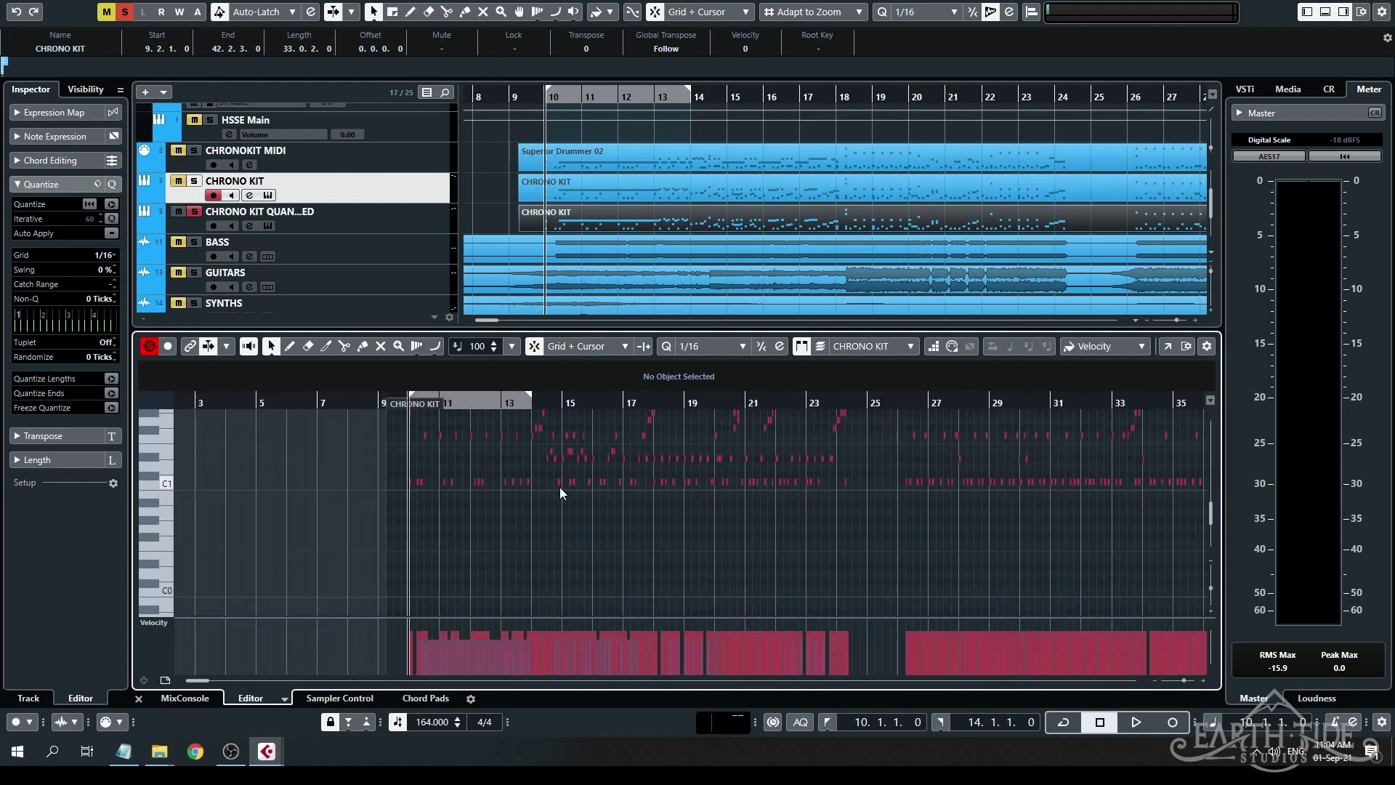
{"action": "scroll", "coordinate": [548, 509], "scroll_direction": "up", "scroll_amount": 2}
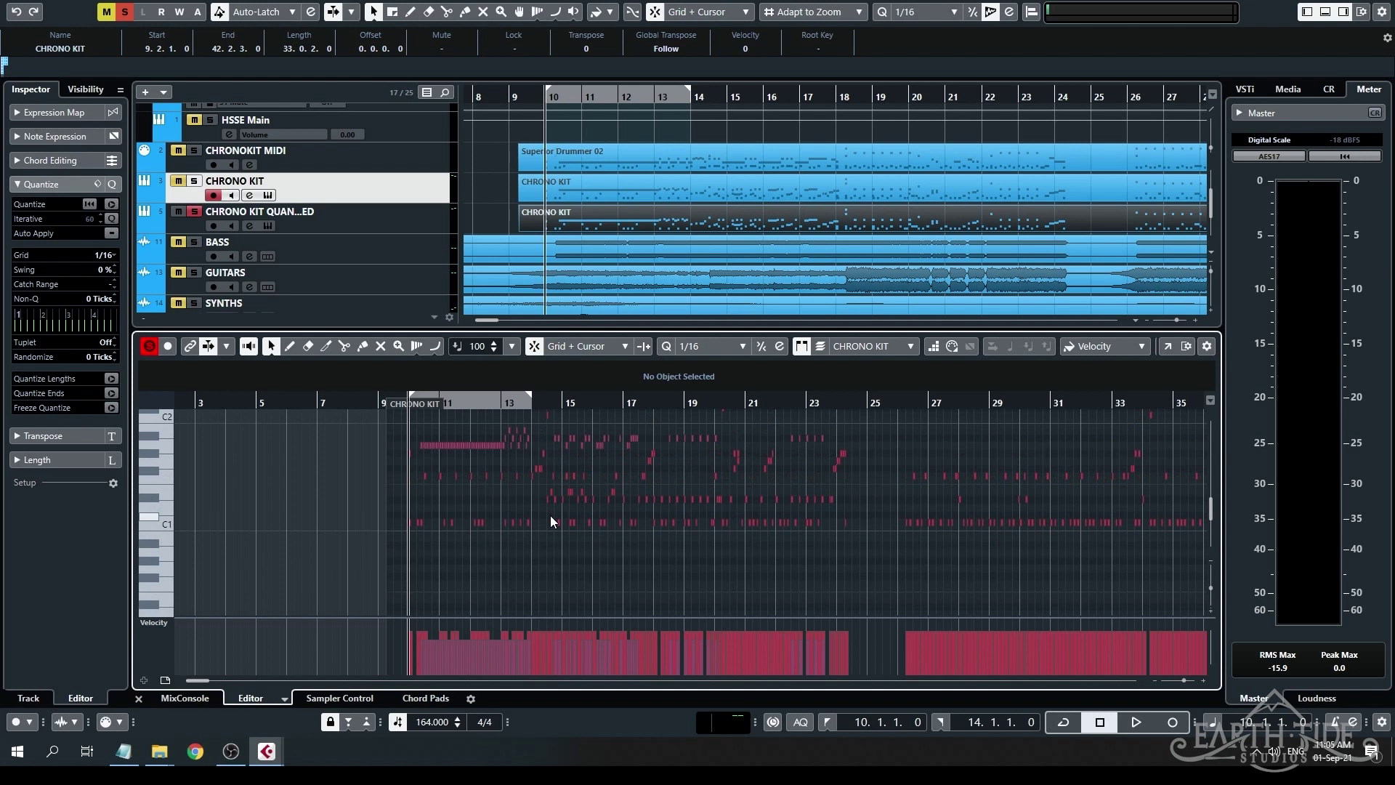
Play back the quantized CHRONO KIT part from bar 10 to just past bar 18.
{"action": "scroll", "coordinate": [550, 516], "scroll_direction": "up", "scroll_amount": 4}
{"action": "left_click", "coordinate": [453, 522]}
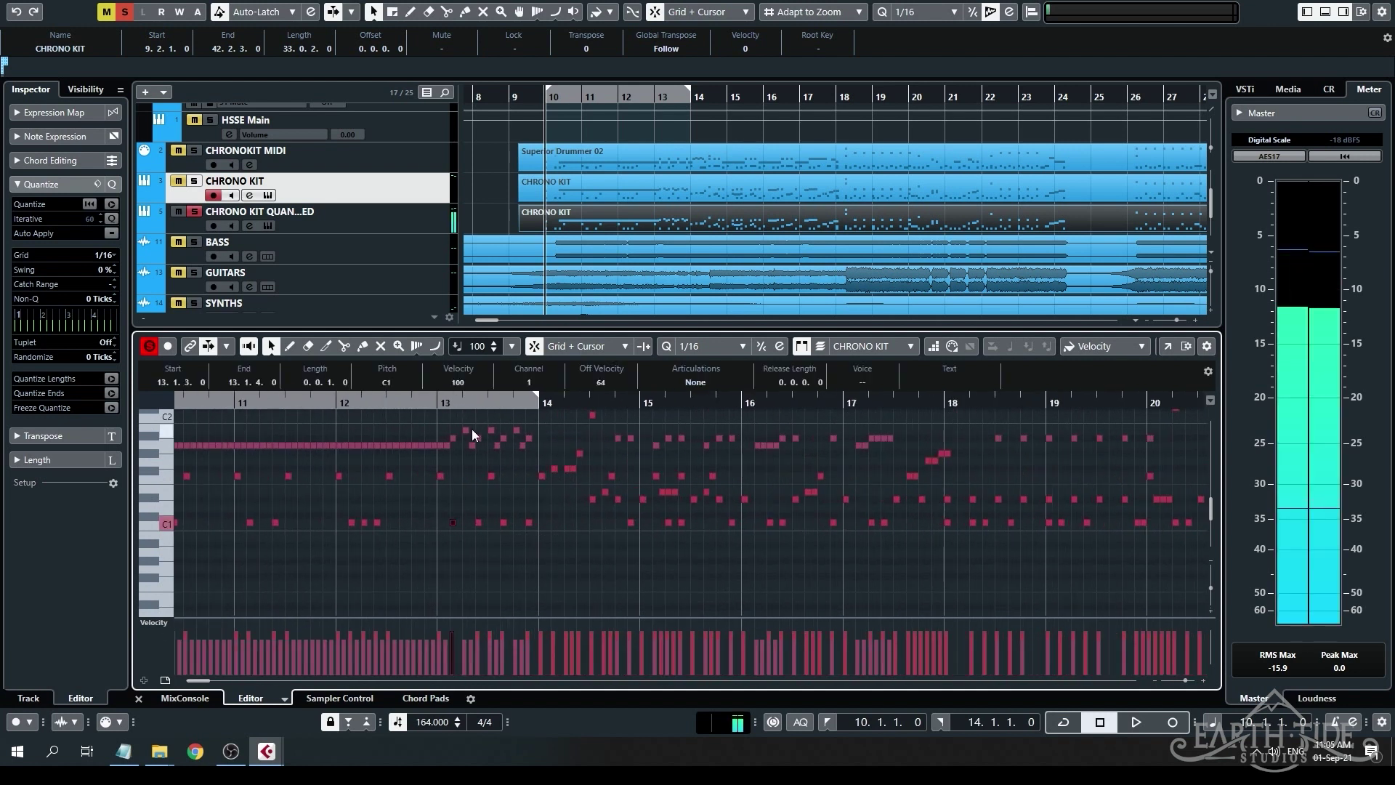
{"action": "key", "text": "g"}
{"action": "left_click", "coordinate": [570, 565]}
{"action": "key", "text": "h"}
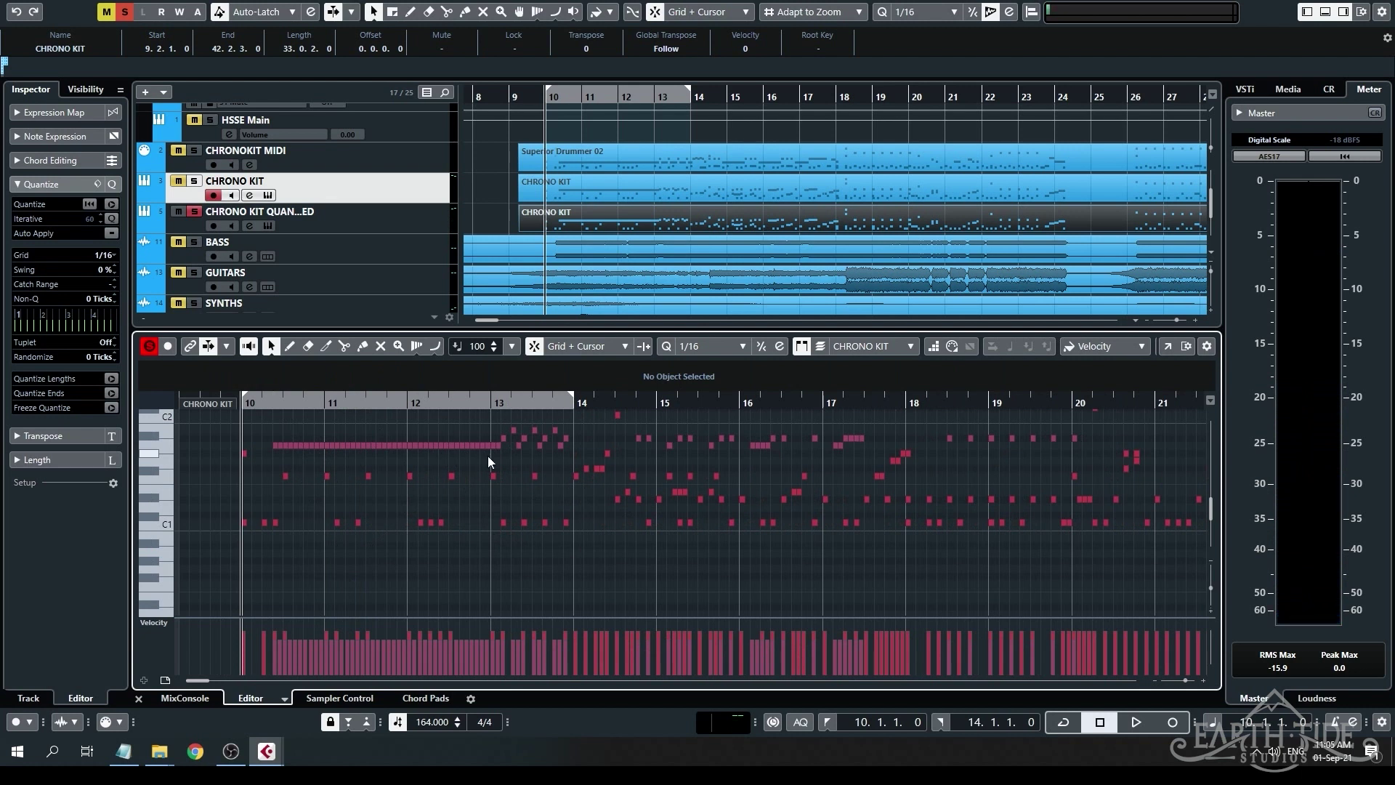
{"action": "key", "text": "space"}
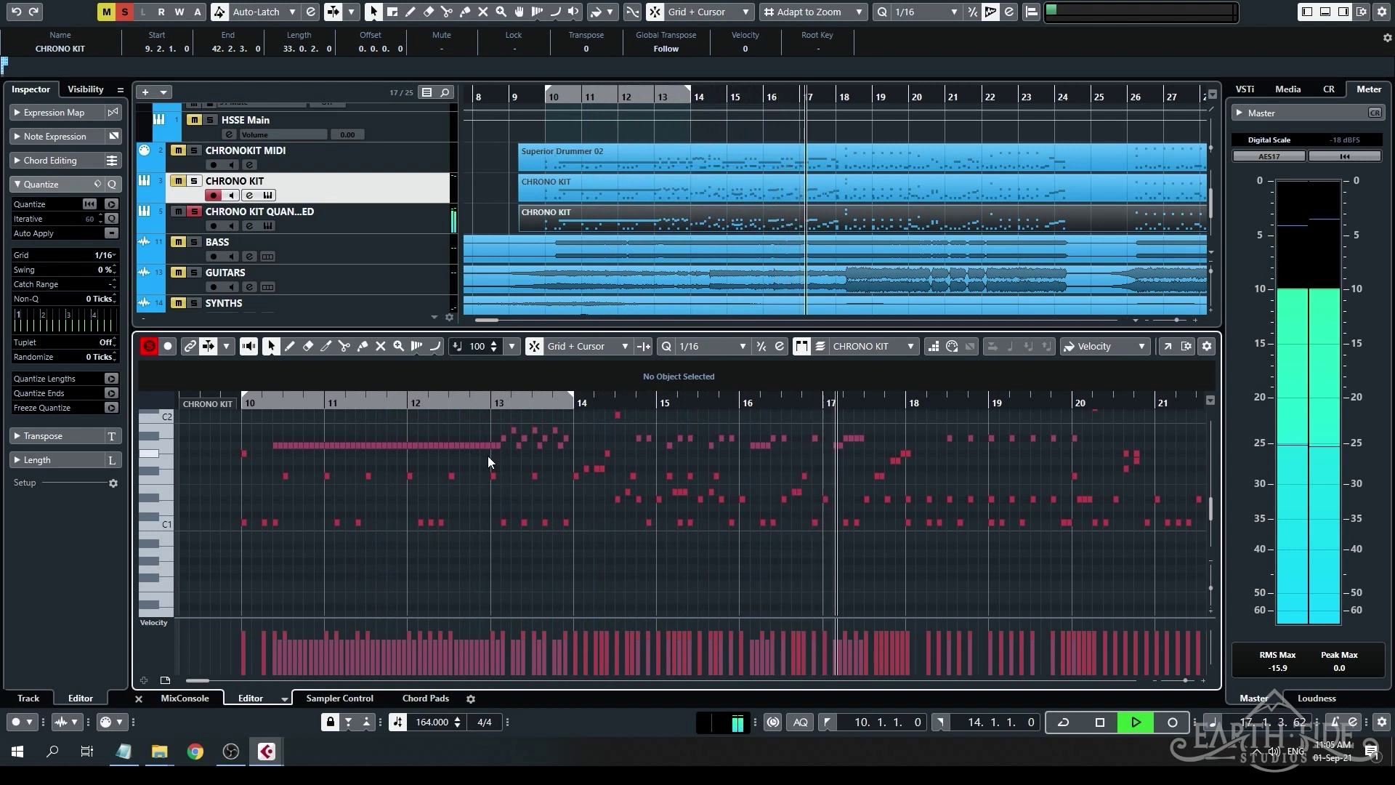
{"action": "key", "text": "space"}
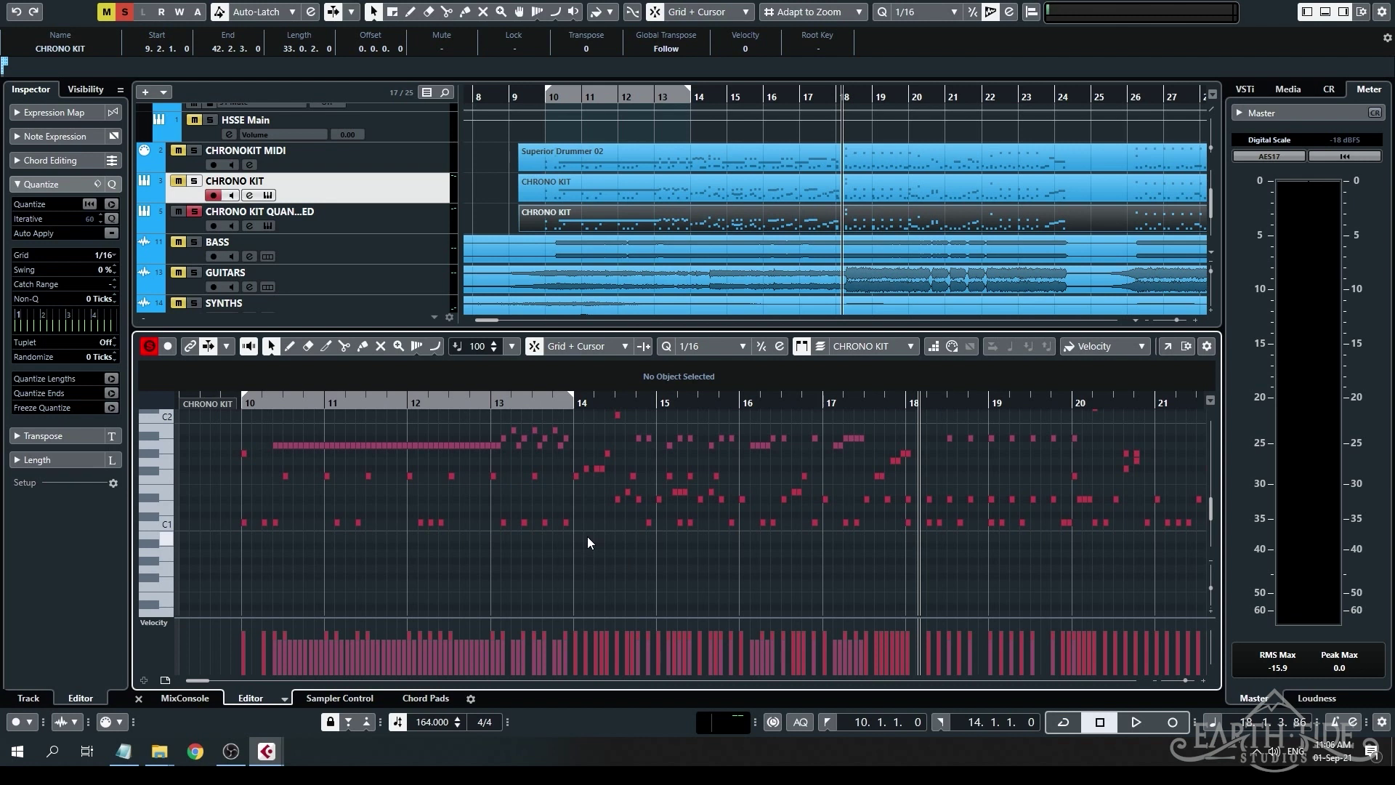
Turn off the editor solo, solo the original CHRONO KIT track instead of the quantized one, and open its part from bar 10.
{"action": "left_click", "coordinate": [149, 347]}
{"action": "left_click", "coordinate": [194, 181]}
{"action": "left_click", "coordinate": [194, 211]}
{"action": "key", "text": "KP_1"}
{"action": "left_click", "coordinate": [617, 198]}
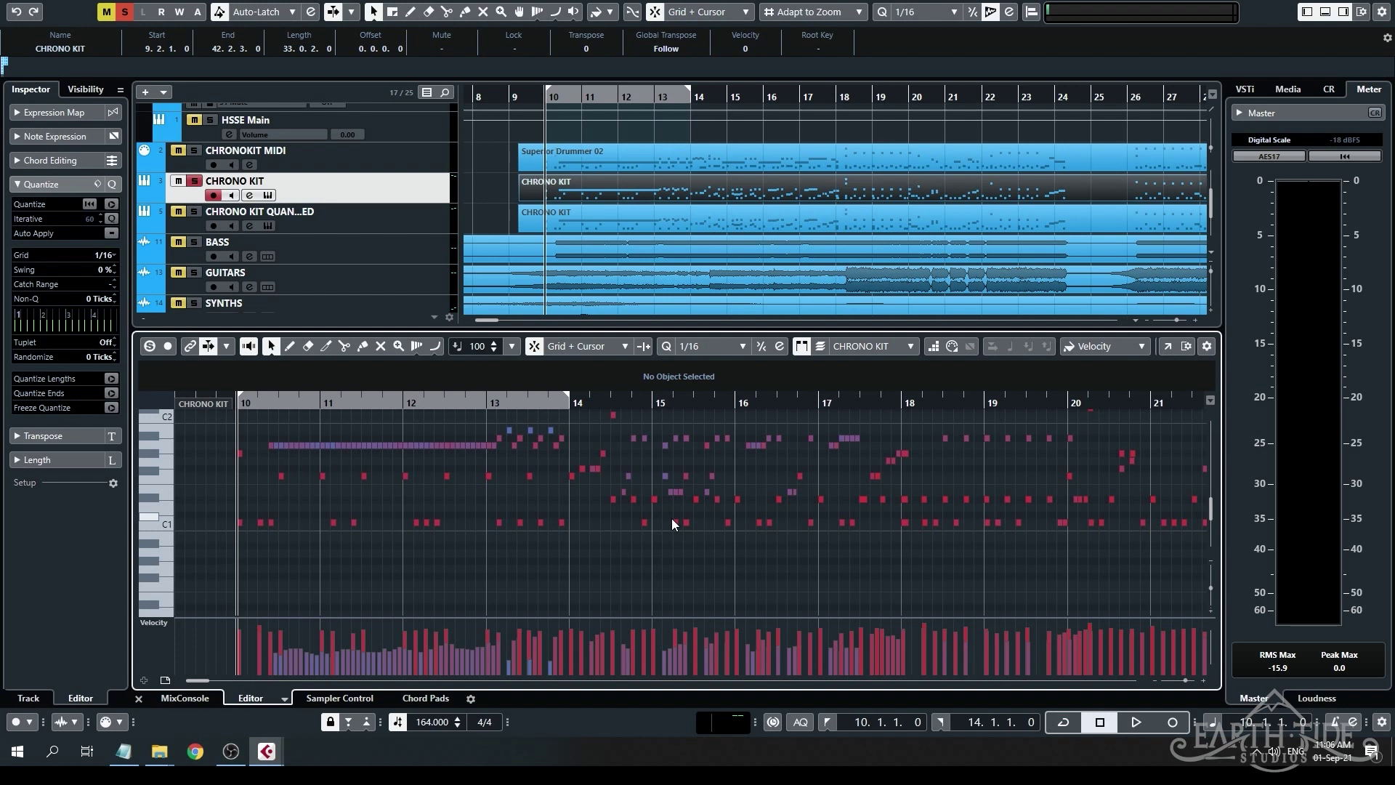
Play back the humanized CHRONO KIT part from bar 10 to just past bar 18.
{"action": "key", "text": "space"}
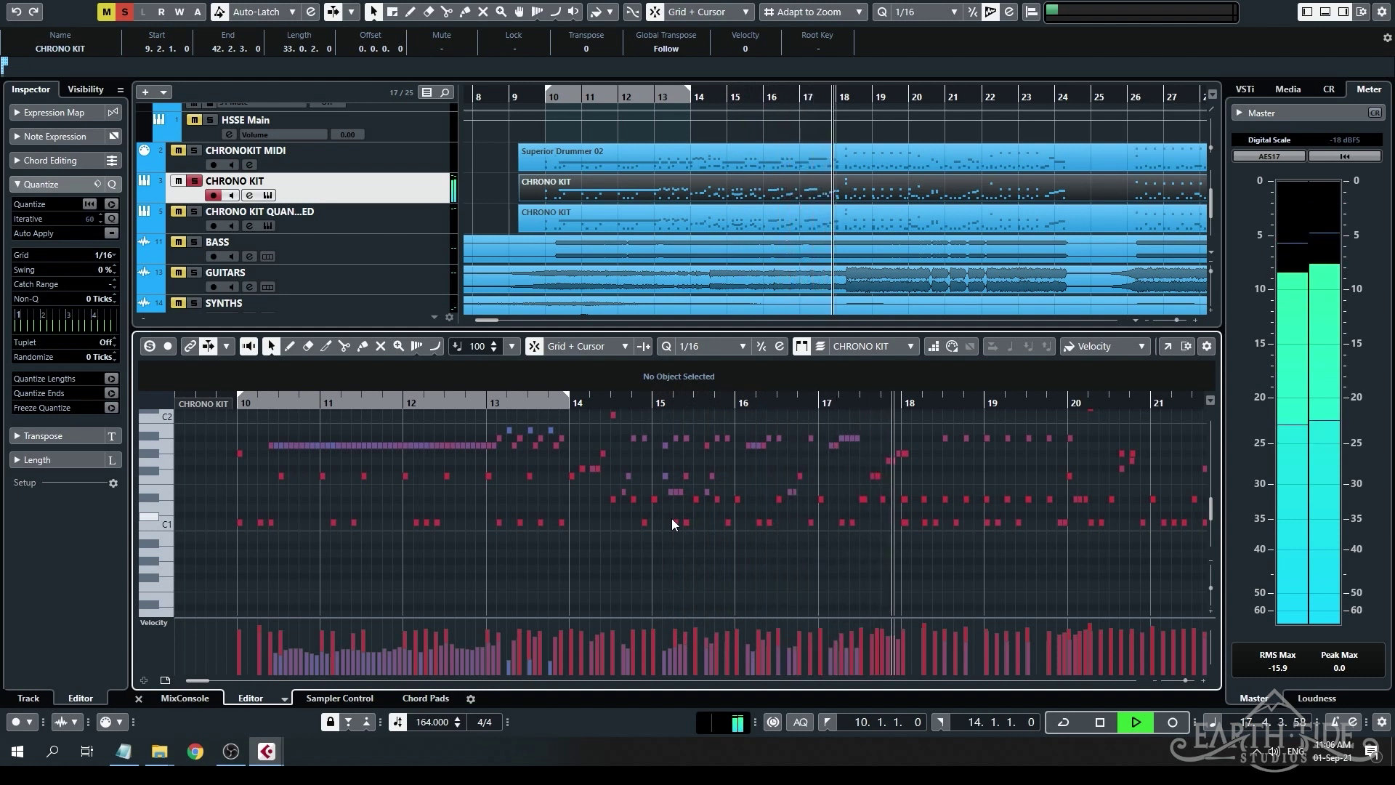
{"action": "key", "text": "space"}
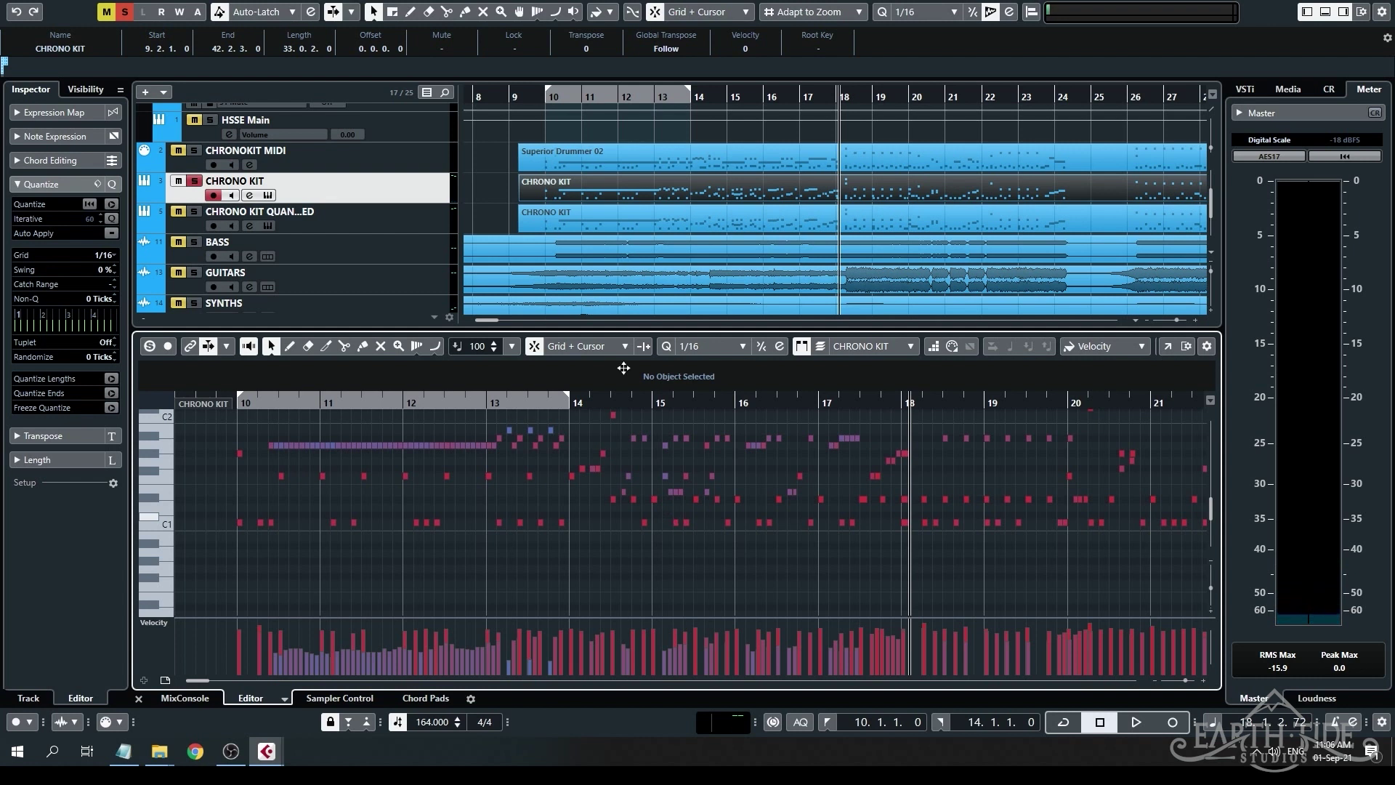
{"action": "scroll", "coordinate": [315, 473], "scroll_direction": "up", "scroll_amount": 5}
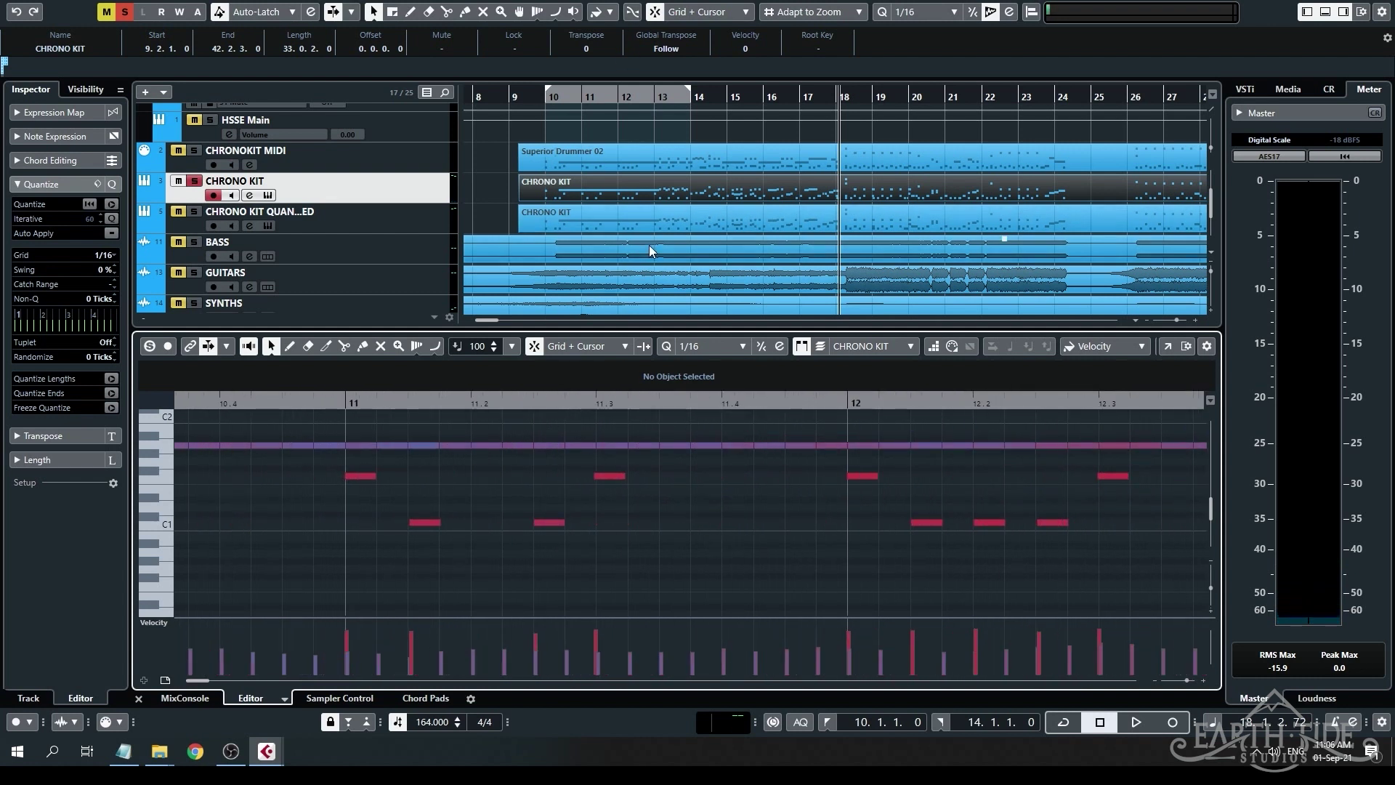
Reopen the quantized CHRONO KIT part, solo its track instead of the original, and return the cursor to bar 10.
{"action": "left_click", "coordinate": [694, 225]}
{"action": "scroll", "coordinate": [694, 586], "scroll_direction": "down", "scroll_amount": 8}
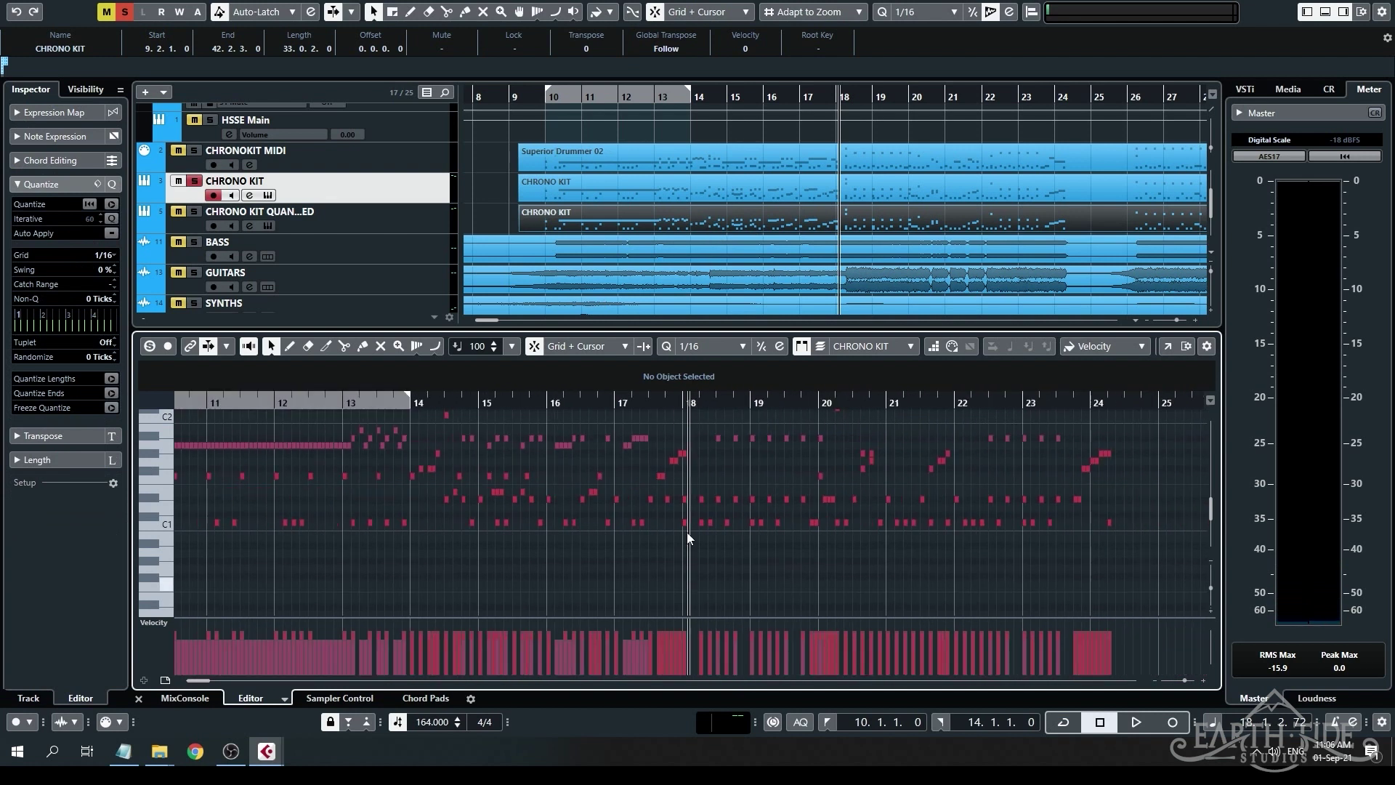
{"action": "scroll", "coordinate": [612, 485], "scroll_direction": "up", "scroll_amount": 2}
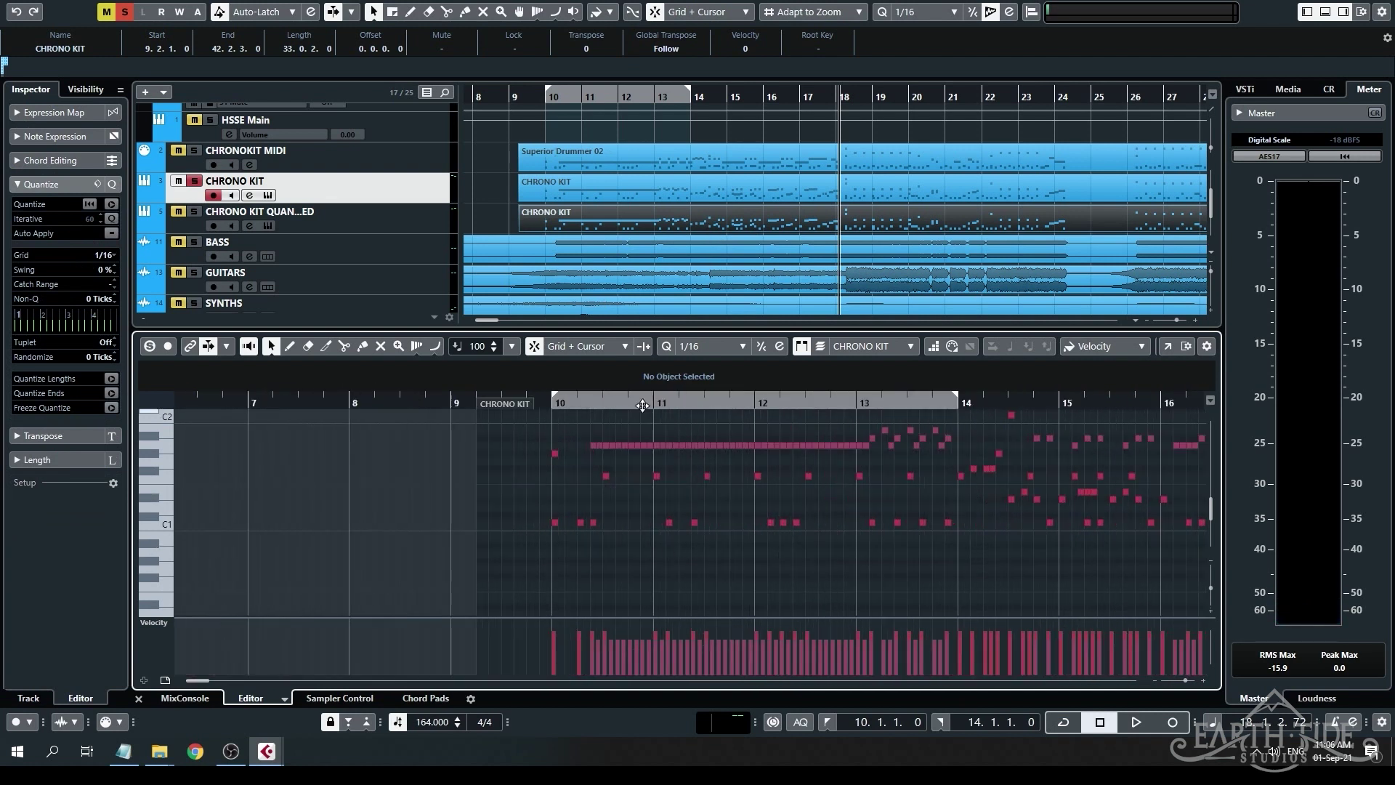
{"action": "left_click", "coordinate": [194, 211]}
{"action": "left_click", "coordinate": [194, 181]}
{"action": "left_click", "coordinate": [554, 401]}
{"action": "scroll", "coordinate": [685, 554], "scroll_direction": "up", "scroll_amount": 1}
{"action": "scroll", "coordinate": [617, 539], "scroll_direction": "down", "scroll_amount": 2}
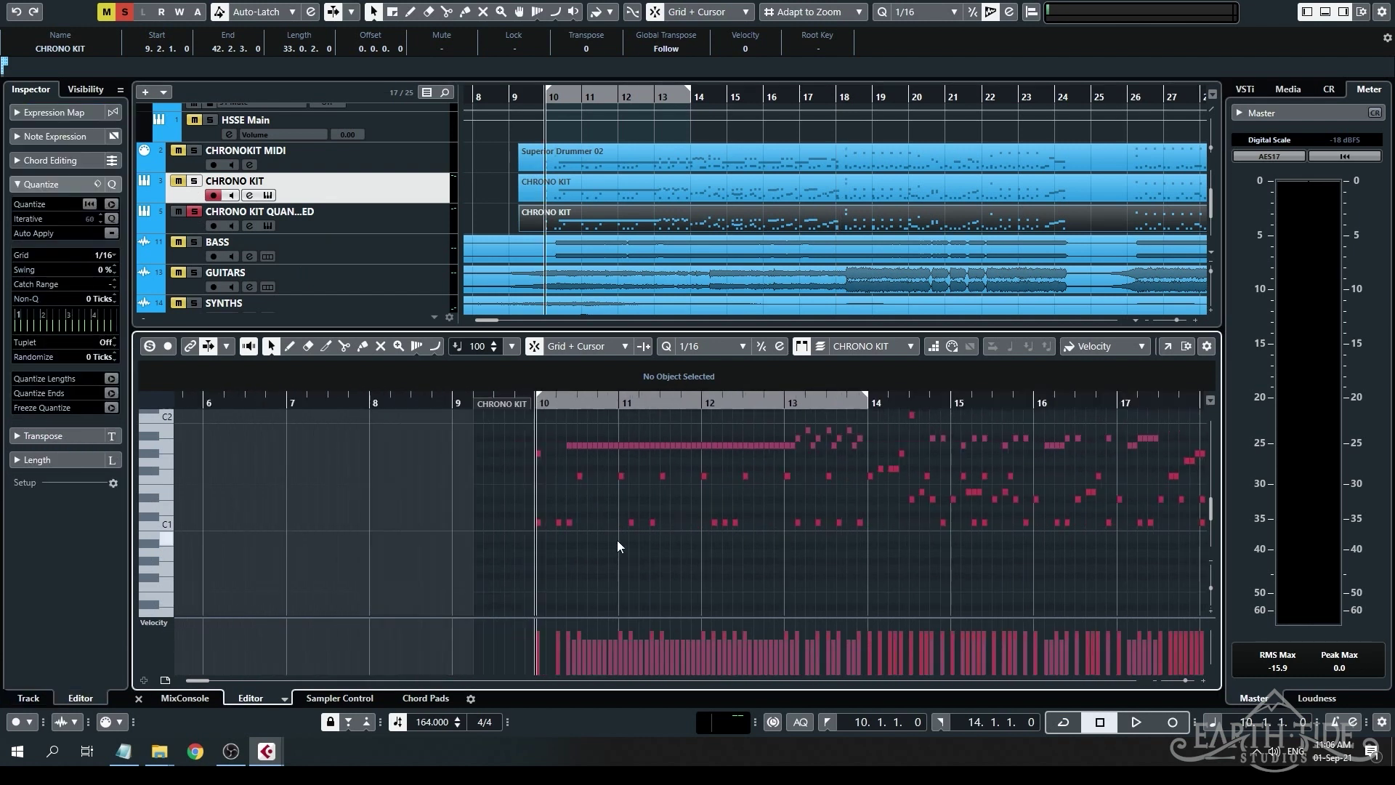
Select the three C1 notes in bar 10 of the quantized part.
{"action": "left_click", "coordinate": [539, 523]}
{"action": "scroll", "coordinate": [552, 563], "scroll_direction": "up", "scroll_amount": 2}
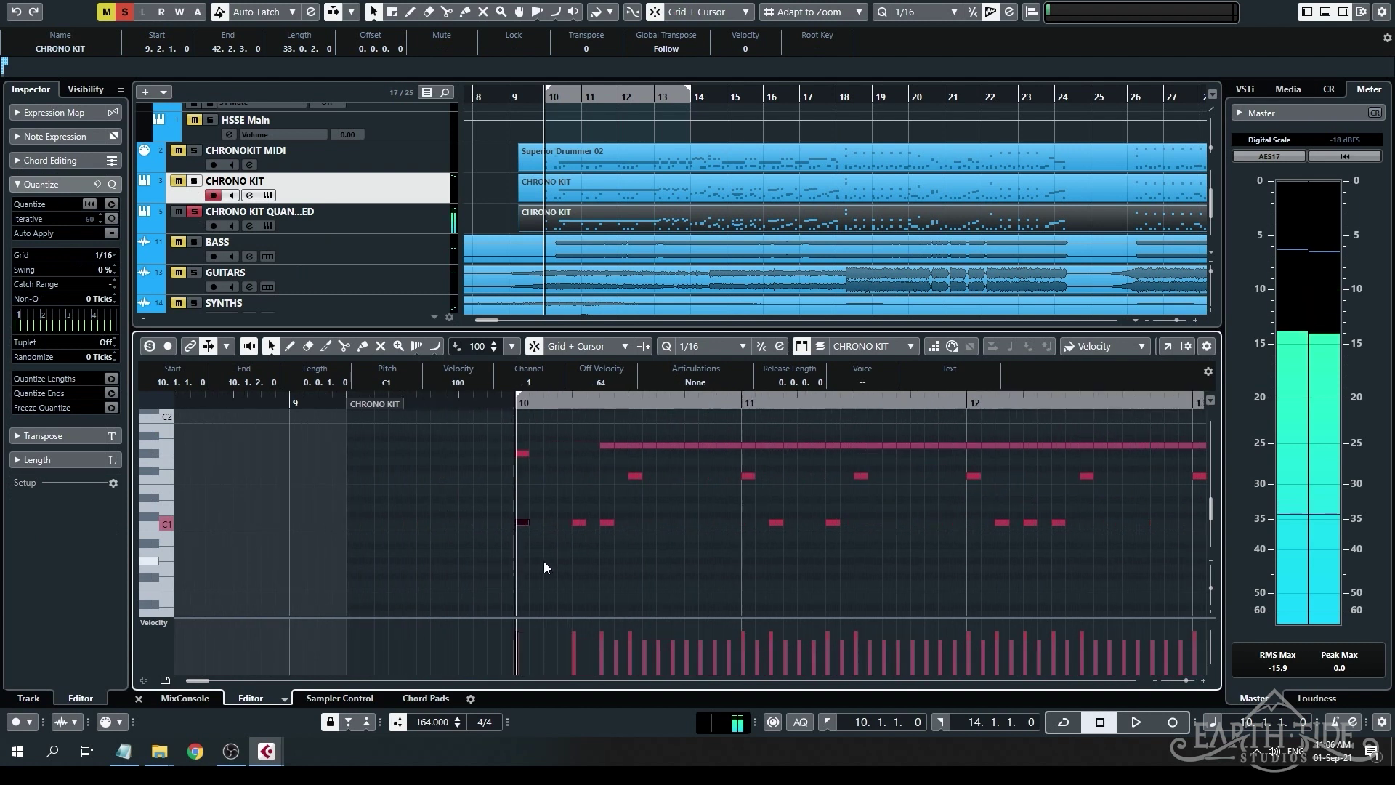
{"action": "scroll", "coordinate": [543, 561], "scroll_direction": "up", "scroll_amount": 2}
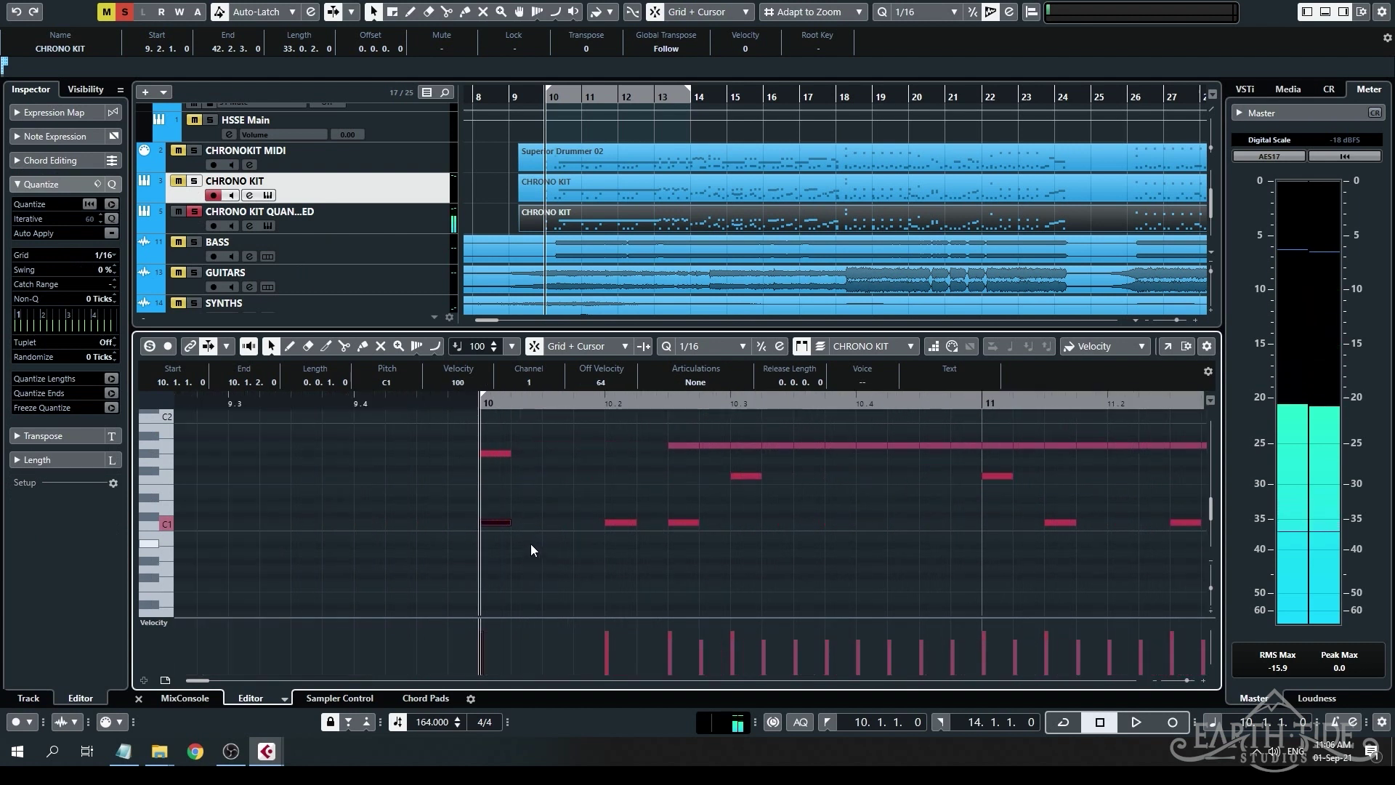
{"action": "left_click", "coordinate": [516, 492]}
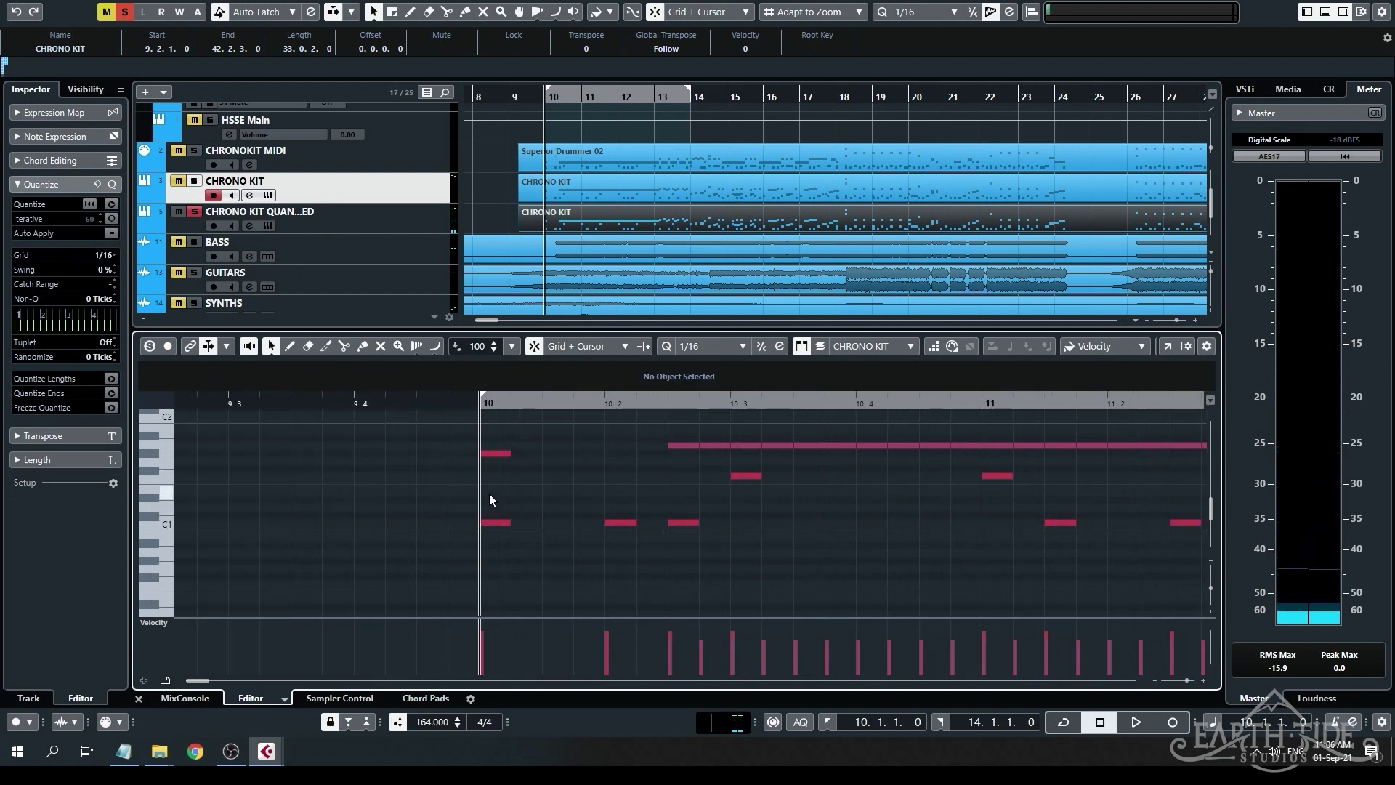
{"action": "left_click_drag", "start_coordinate": [490, 495], "coordinate": [521, 535]}
{"action": "left_click_drag", "start_coordinate": [563, 491], "coordinate": [654, 542]}
{"action": "left_click_drag", "start_coordinate": [659, 495], "coordinate": [709, 527]}
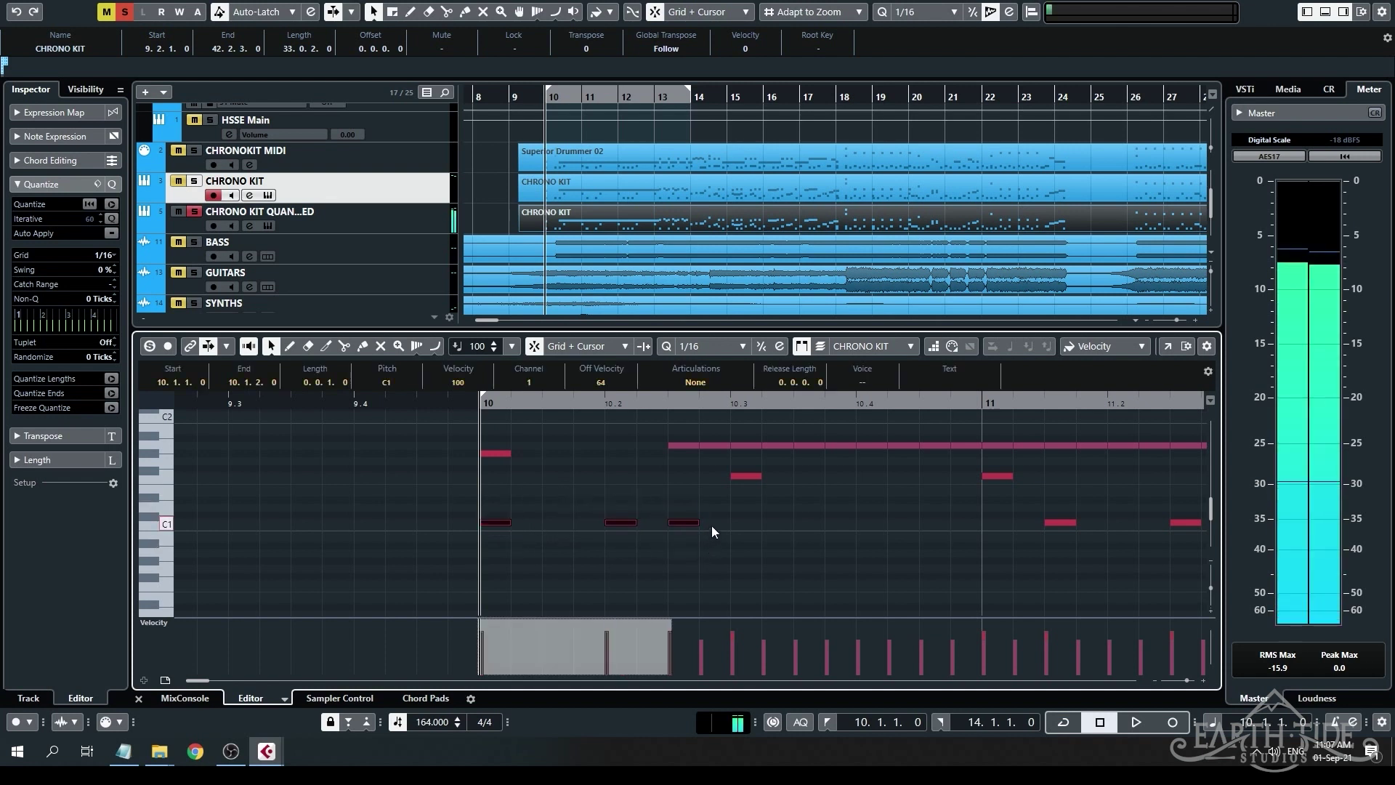
Examine the note pattern and velocities of the quantized part across bars 10 to 13.
{"action": "scroll", "coordinate": [712, 526], "scroll_direction": "down", "scroll_amount": 2}
{"action": "scroll", "coordinate": [685, 495], "scroll_direction": "up", "scroll_amount": 5}
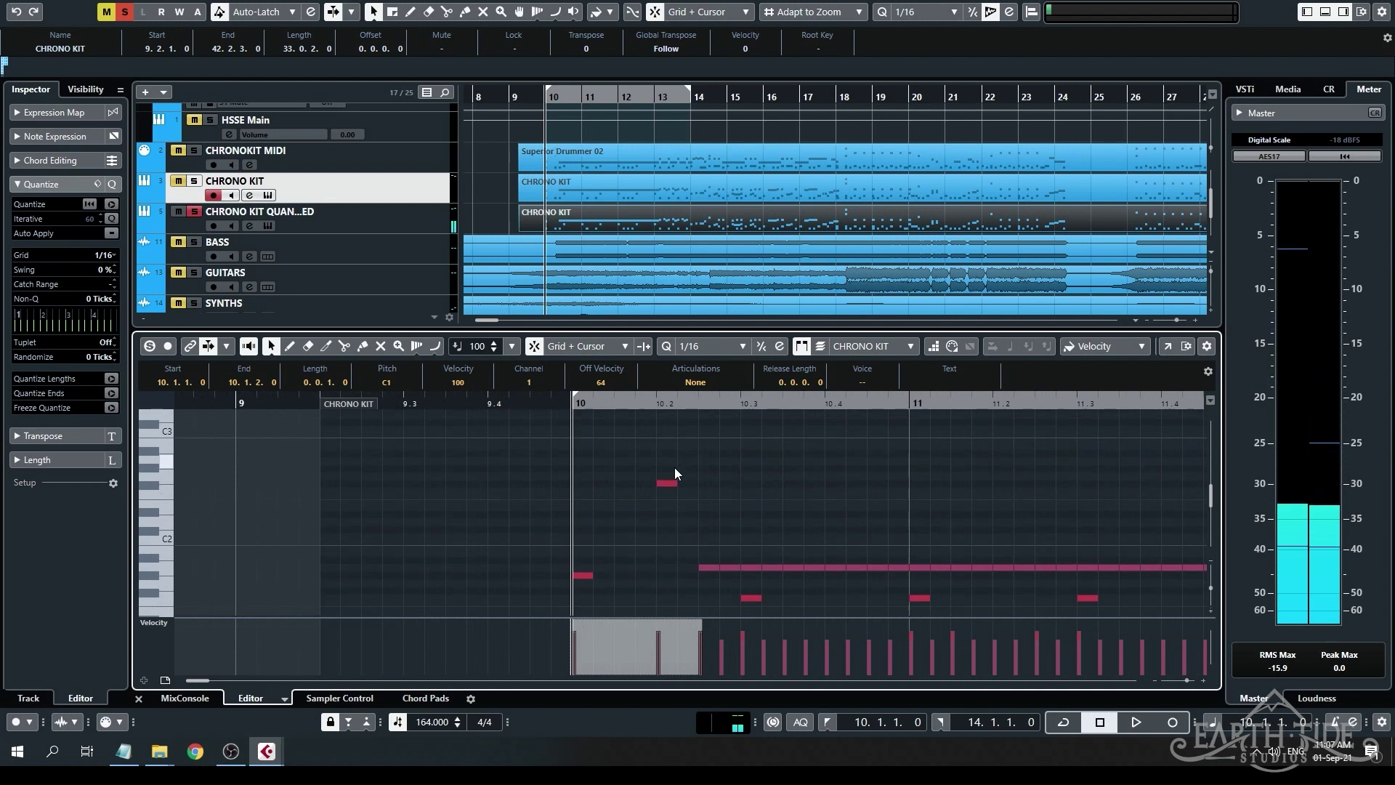
{"action": "scroll", "coordinate": [673, 473], "scroll_direction": "down", "scroll_amount": 3}
{"action": "scroll", "coordinate": [693, 493], "scroll_direction": "down", "scroll_amount": 2}
{"action": "scroll", "coordinate": [686, 529], "scroll_direction": "up", "scroll_amount": 2}
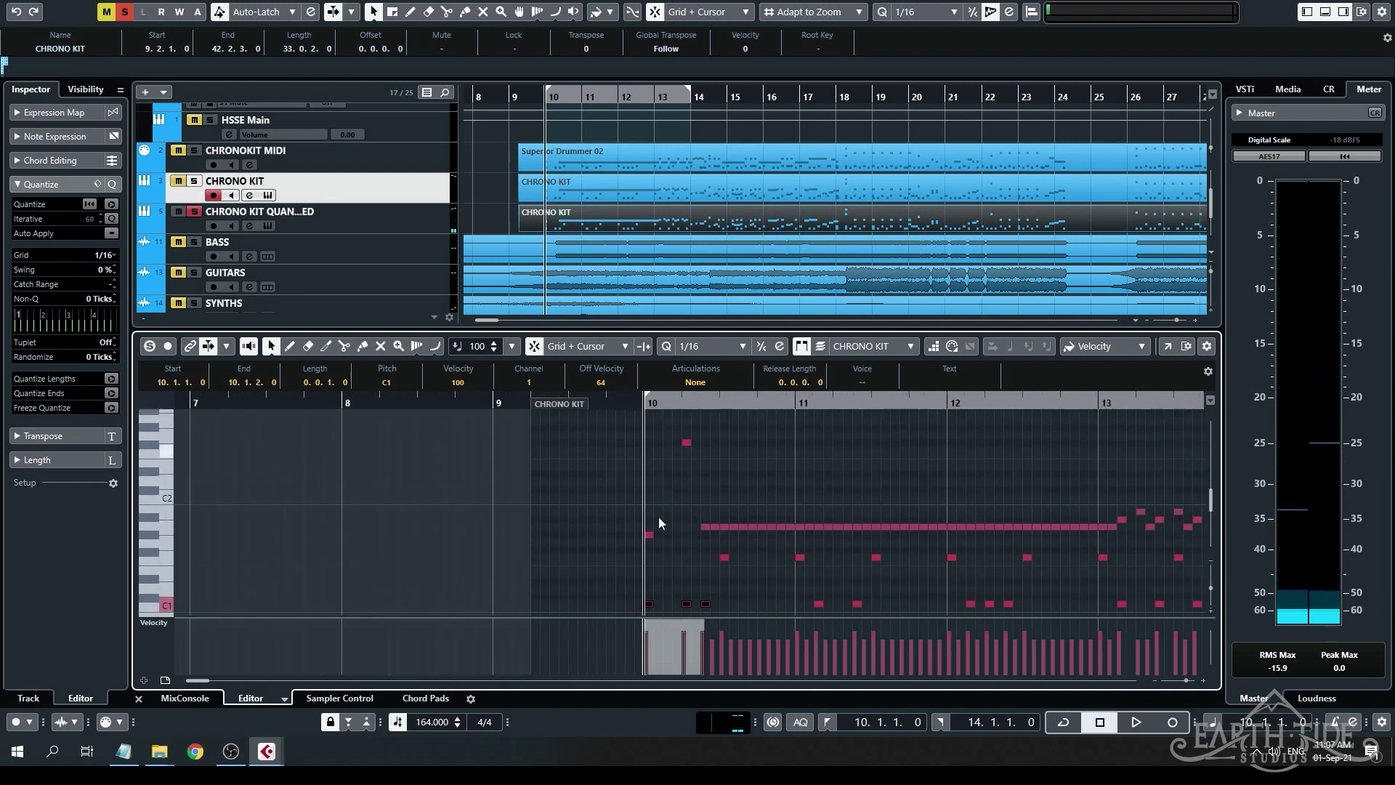
{"action": "scroll", "coordinate": [691, 455], "scroll_direction": "up", "scroll_amount": 3}
{"action": "scroll", "coordinate": [672, 614], "scroll_direction": "left", "scroll_amount": 2}
{"action": "scroll", "coordinate": [690, 562], "scroll_direction": "down", "scroll_amount": 3}
{"action": "scroll", "coordinate": [692, 551], "scroll_direction": "up", "scroll_amount": 2}
{"action": "scroll", "coordinate": [730, 560], "scroll_direction": "right", "scroll_amount": 3}
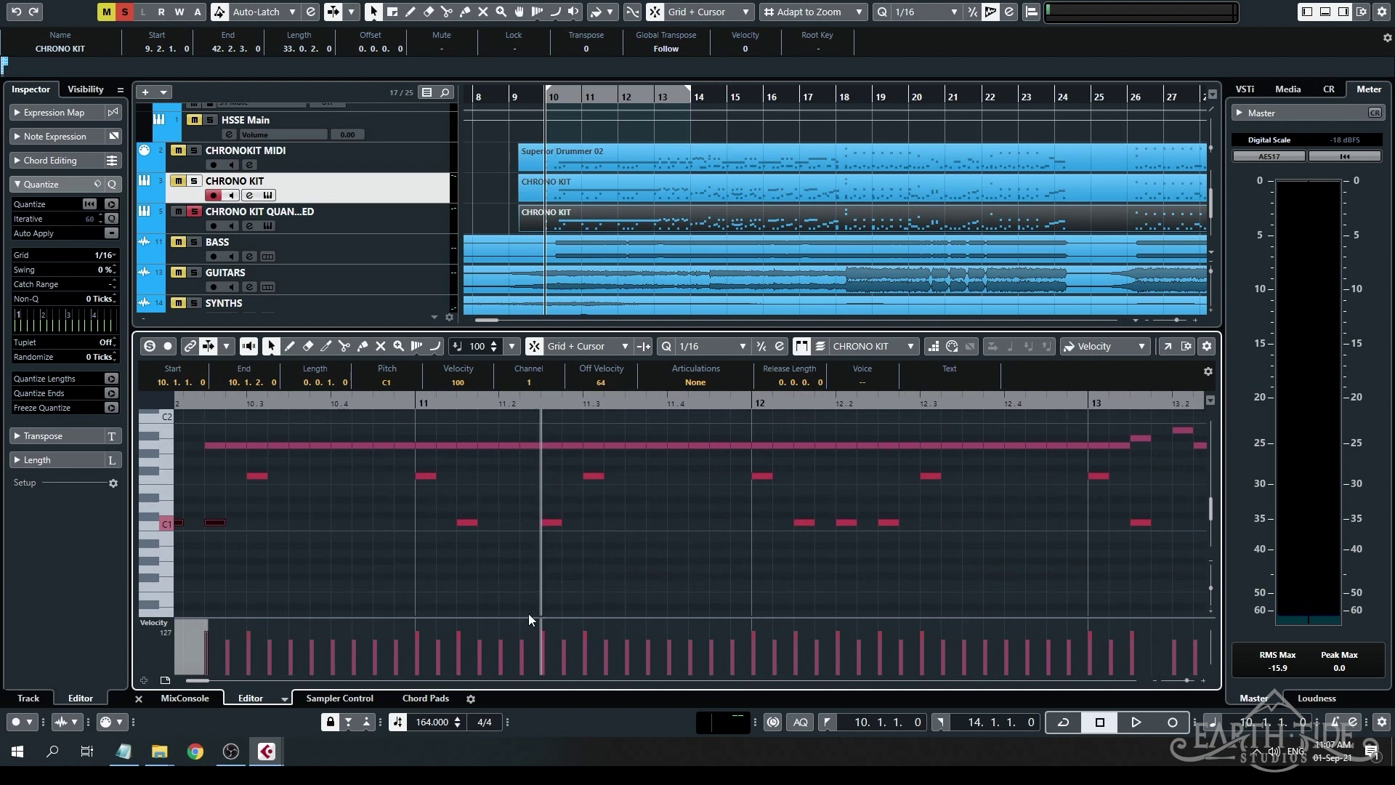
Add the C1 notes in bars 11 and 12 to the current note selection.
{"action": "scroll", "coordinate": [532, 619], "scroll_direction": "left", "scroll_amount": 2}
{"action": "left_click_drag", "start_coordinate": [854, 505], "coordinate": [994, 552]}
{"action": "key", "text": "g"}
{"action": "left_click_drag", "start_coordinate": [663, 500], "coordinate": [781, 558]}
{"action": "left_click_drag", "start_coordinate": [809, 509], "coordinate": [949, 542]}
{"action": "key", "text": "h"}
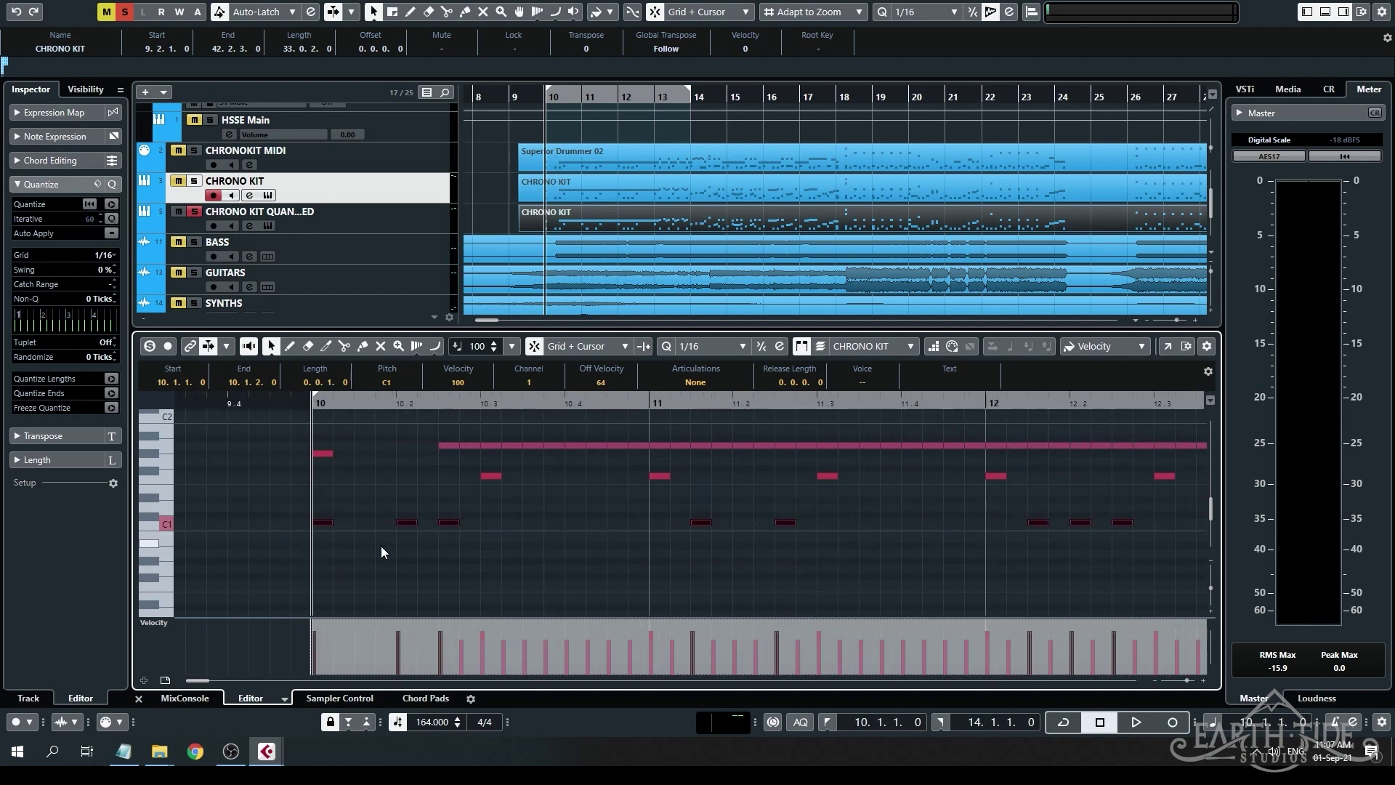
Extend the selection to the C1 notes in bar 13 and try scaling all the selected velocities together.
{"action": "key", "text": "g"}
{"action": "left_click_drag", "start_coordinate": [864, 621], "coordinate": [859, 622]}
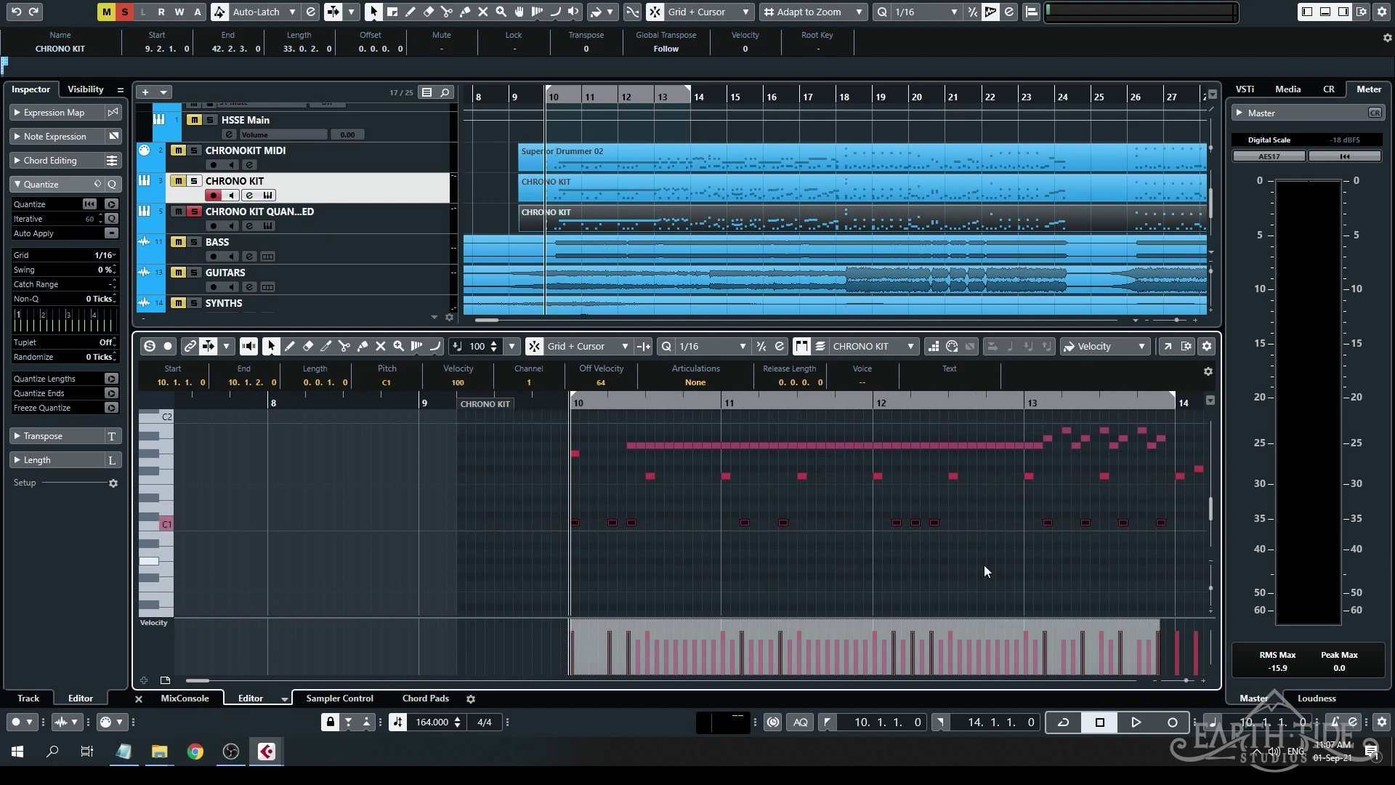
{"action": "mouse_move", "coordinate": [569, 625]}
{"action": "left_click", "coordinate": [751, 556]}
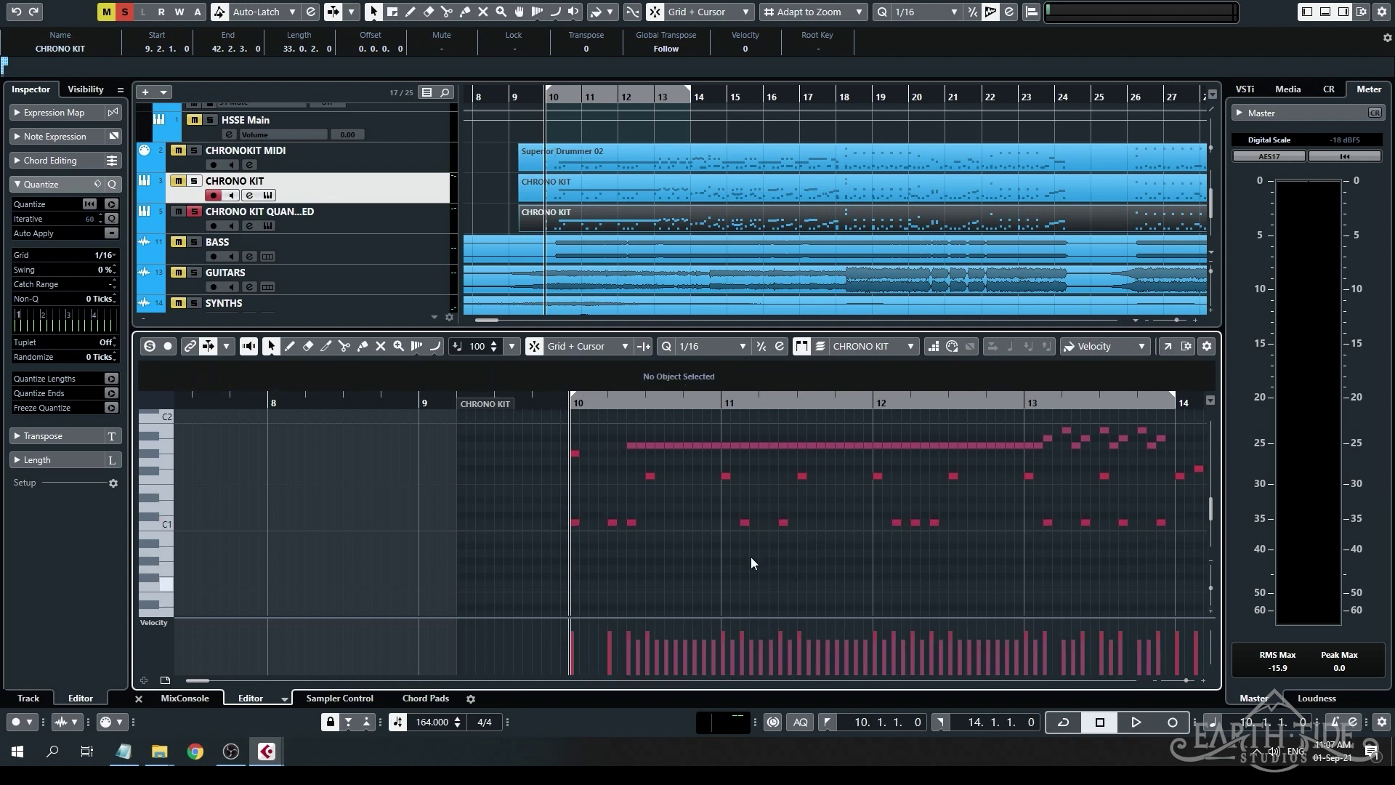
Select the C1 pair at 10.2.1 and 10.2.3, then set the velocity of the two C1 notes in bar 11 to 97.
{"action": "left_click_drag", "start_coordinate": [636, 530], "coordinate": [657, 534]}
{"action": "left_click", "coordinate": [608, 510]}
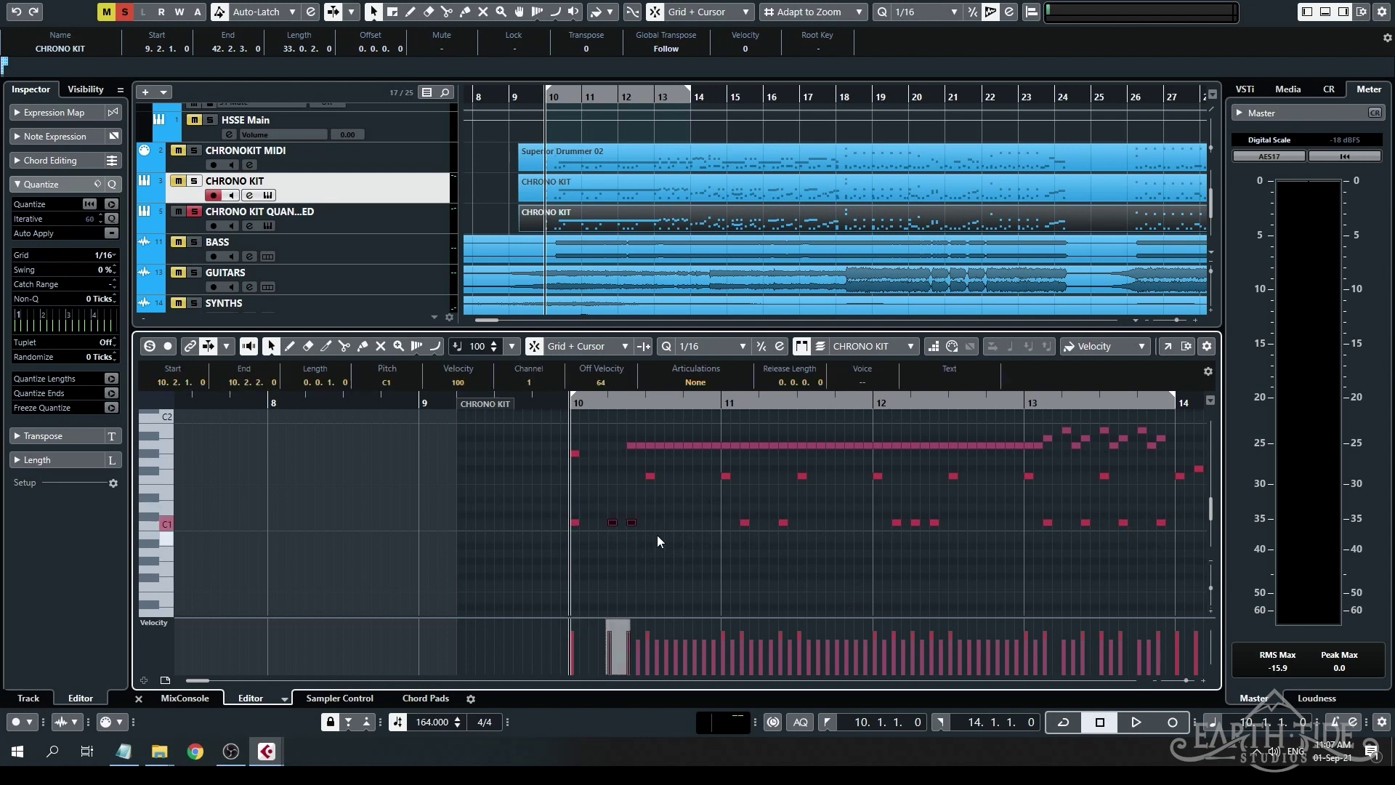
{"action": "left_click_drag", "start_coordinate": [733, 509], "coordinate": [812, 549]}
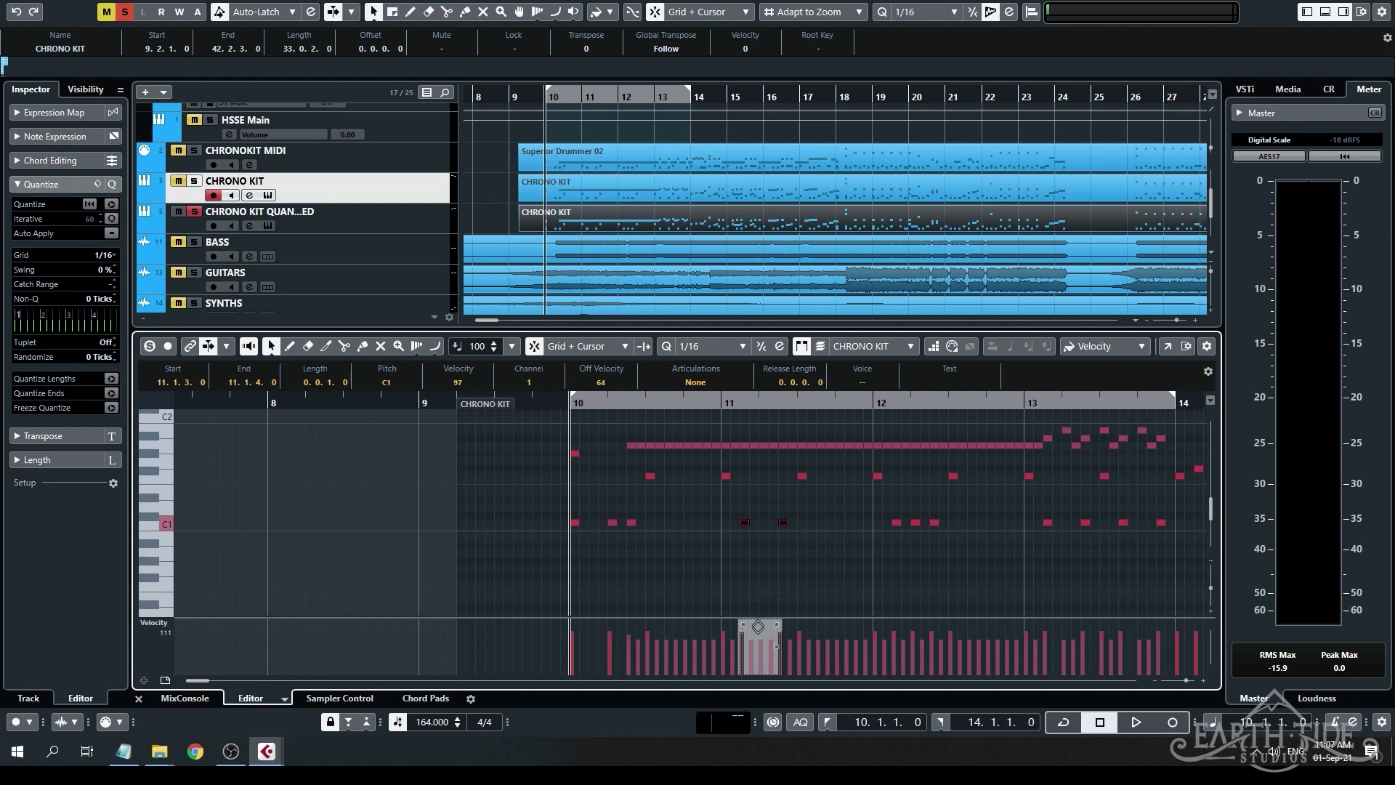
Select the C1 notes at 12.1.3 and 10.1.1 together and try adjusting their velocities as a group.
{"action": "left_click", "coordinate": [891, 500]}
{"action": "left_click_drag", "start_coordinate": [913, 536], "coordinate": [905, 539]}
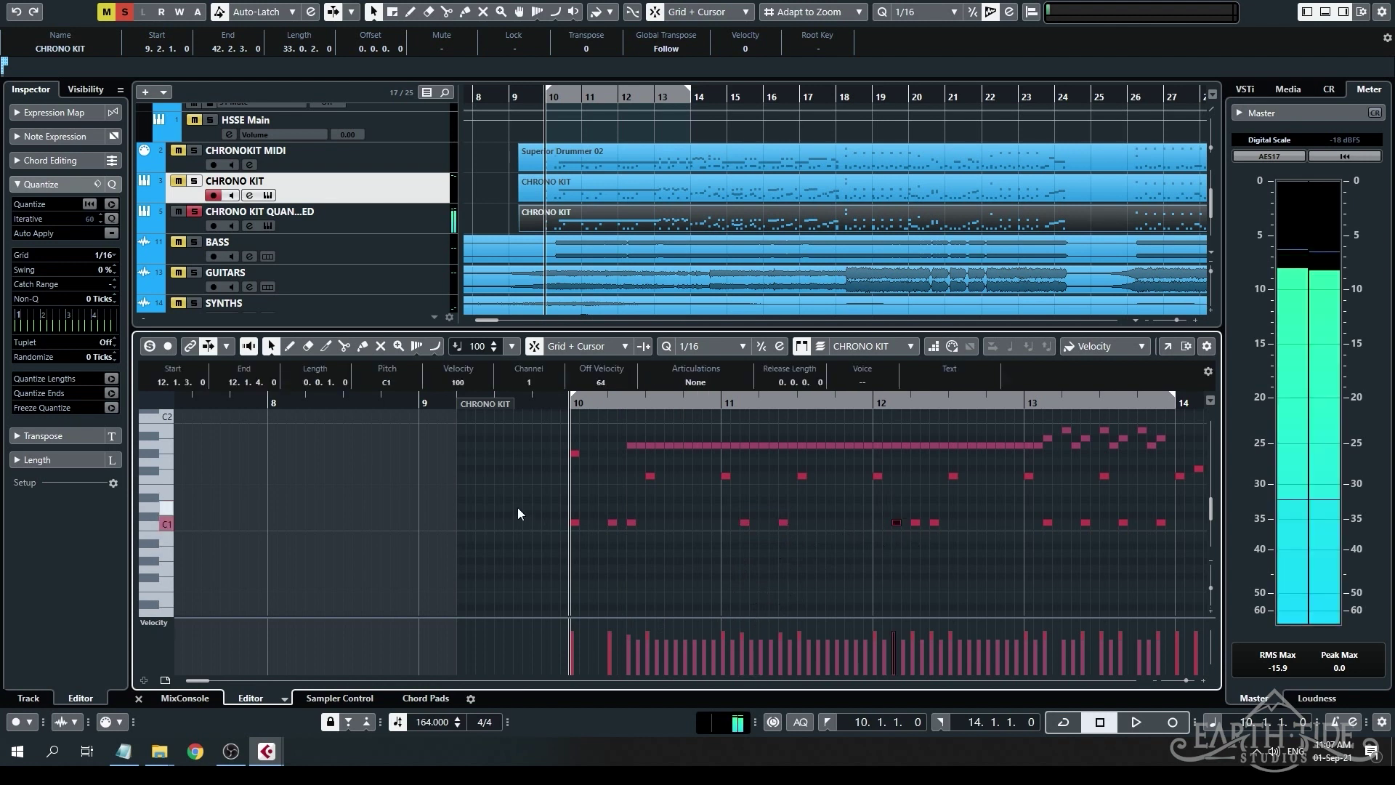
{"action": "left_click", "coordinate": [575, 522], "text": "shift"}
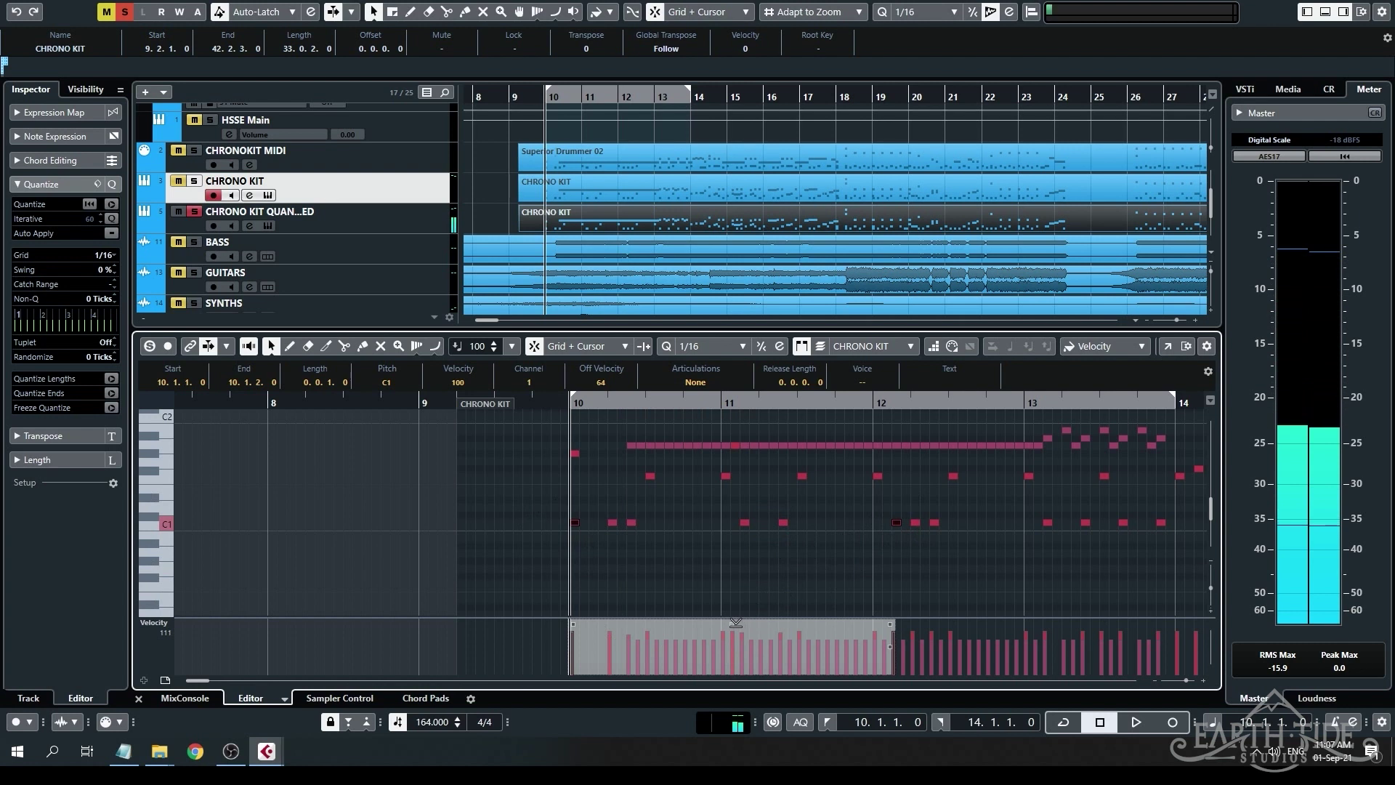
{"action": "left_click_drag", "start_coordinate": [732, 623], "coordinate": [733, 625]}
{"action": "left_click", "coordinate": [864, 551]}
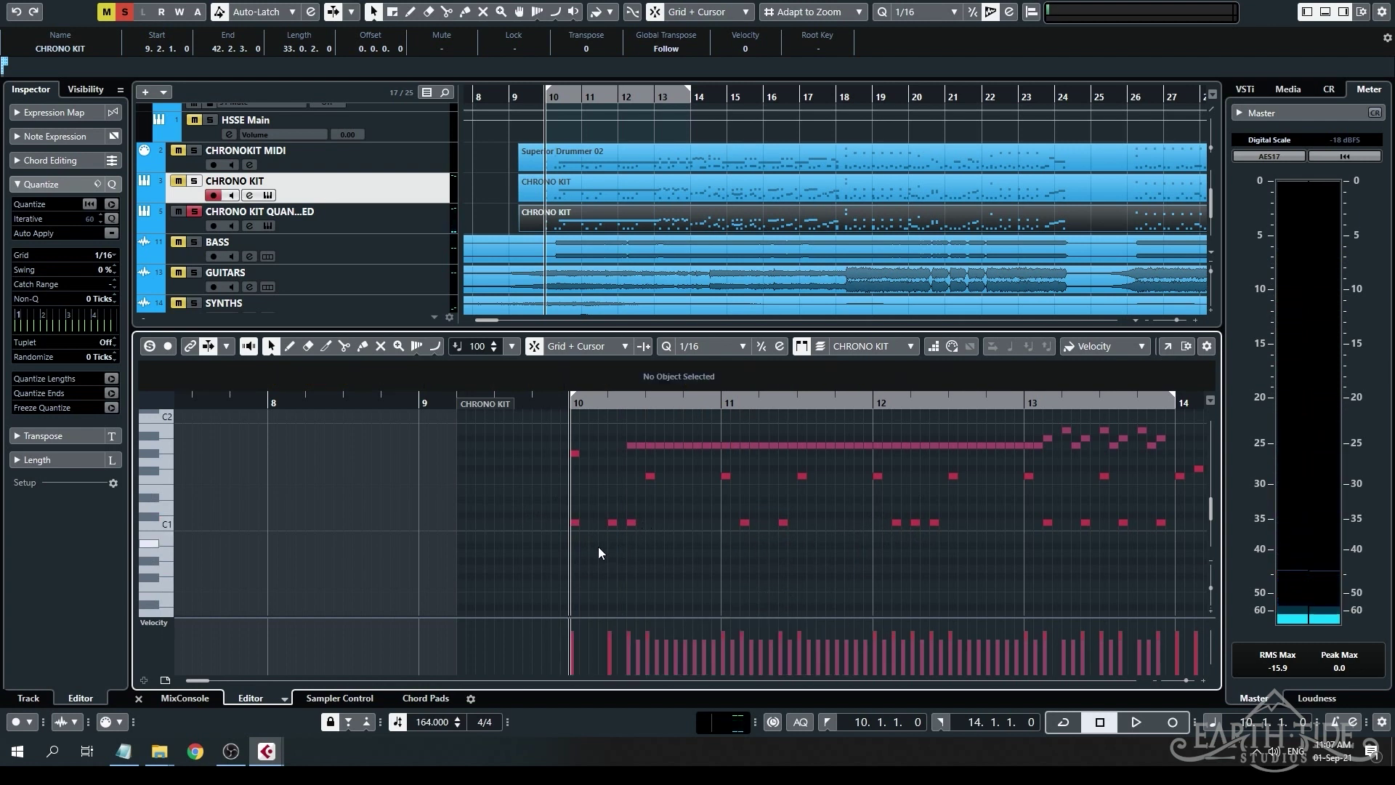
Set the velocity of the first C1 note at the start of bar 10 to 97.
{"action": "left_click_drag", "start_coordinate": [585, 534], "coordinate": [601, 540]}
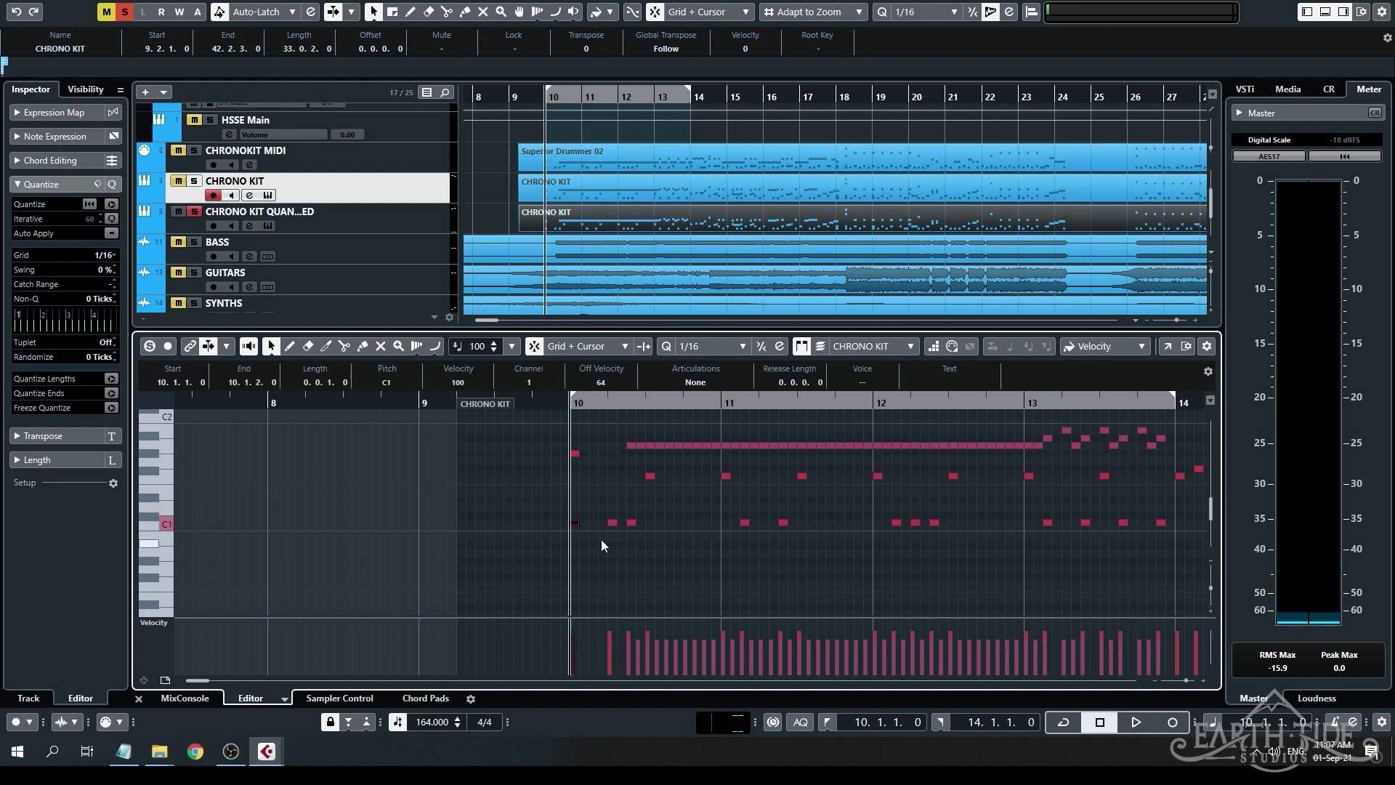
{"action": "scroll", "coordinate": [487, 523], "scroll_direction": "right", "scroll_amount": 4}
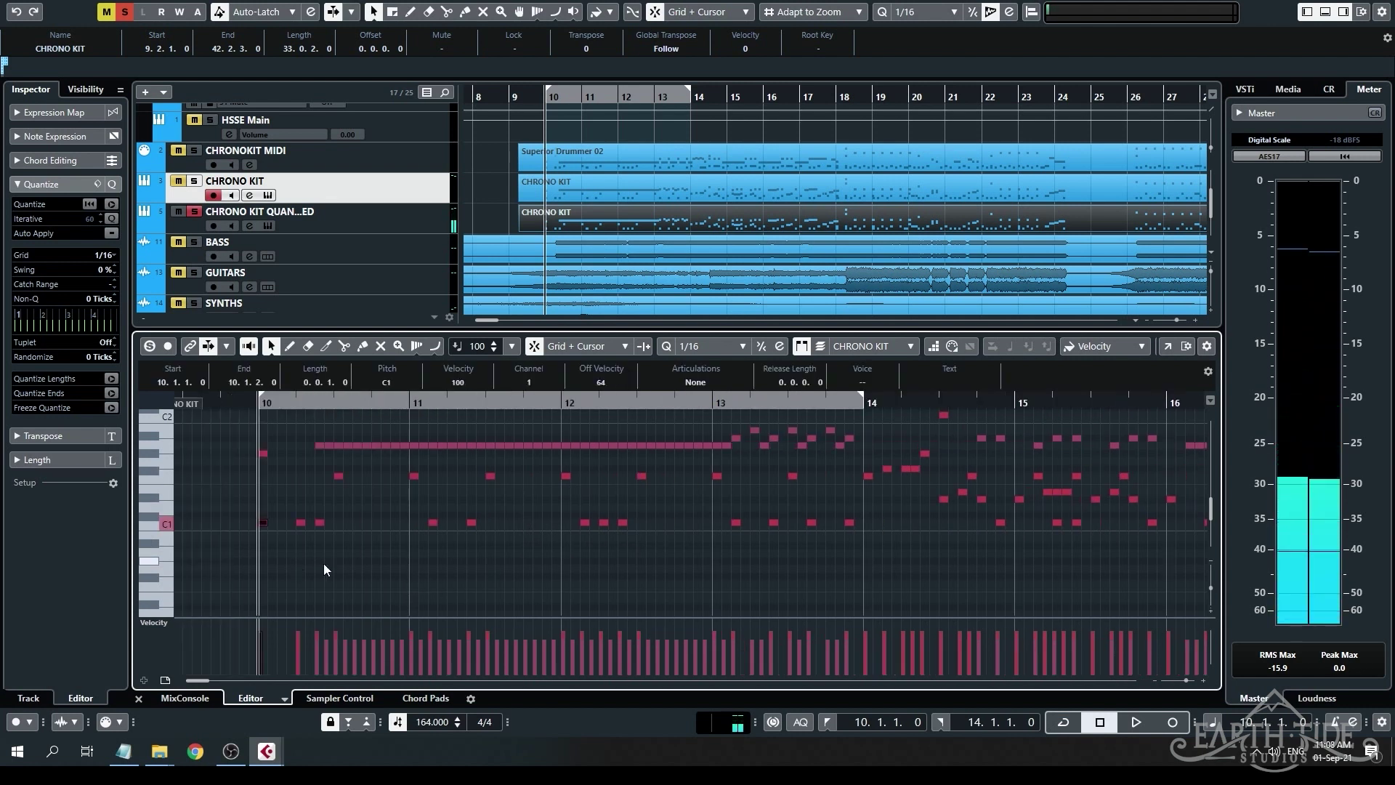
{"action": "key", "text": "h"}
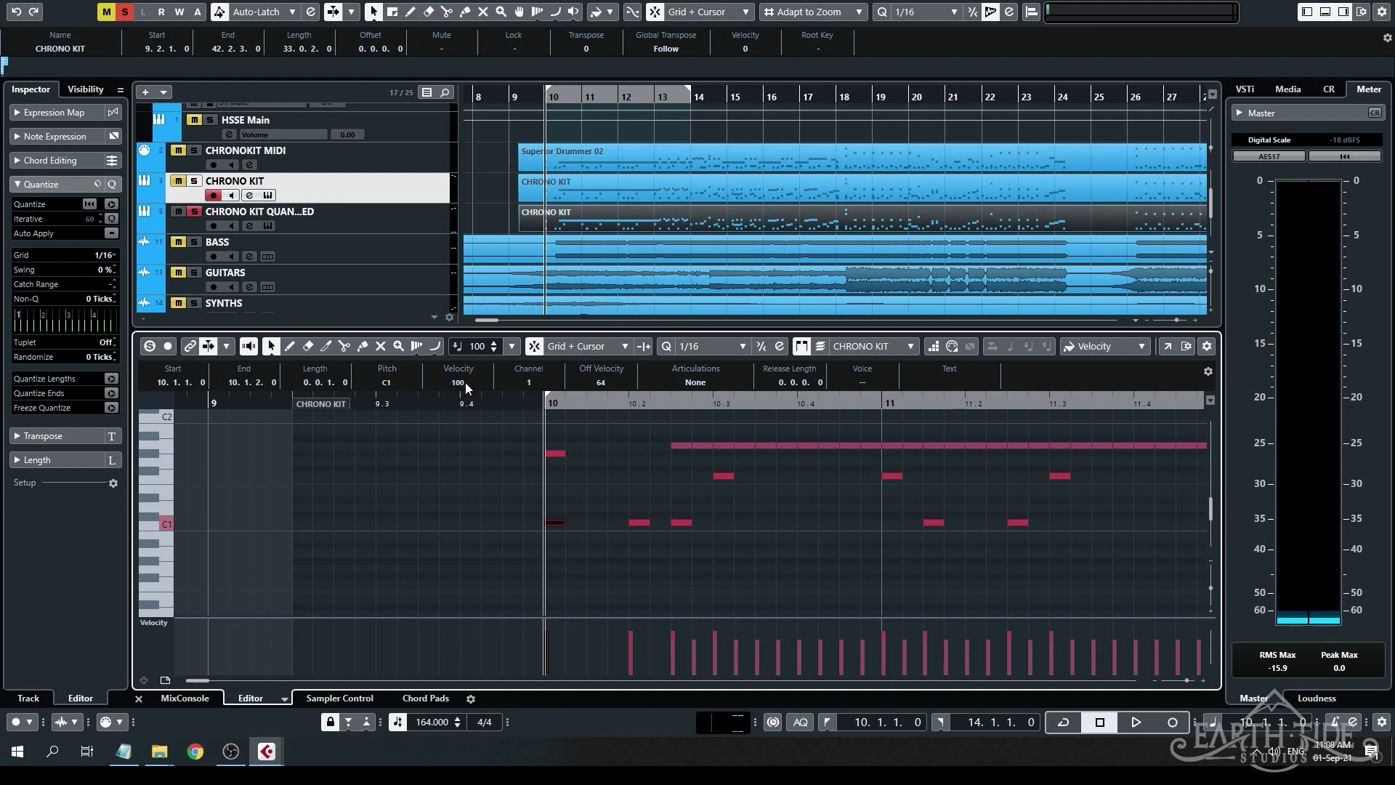
{"action": "scroll", "coordinate": [466, 382], "scroll_direction": "down", "scroll_amount": 3}
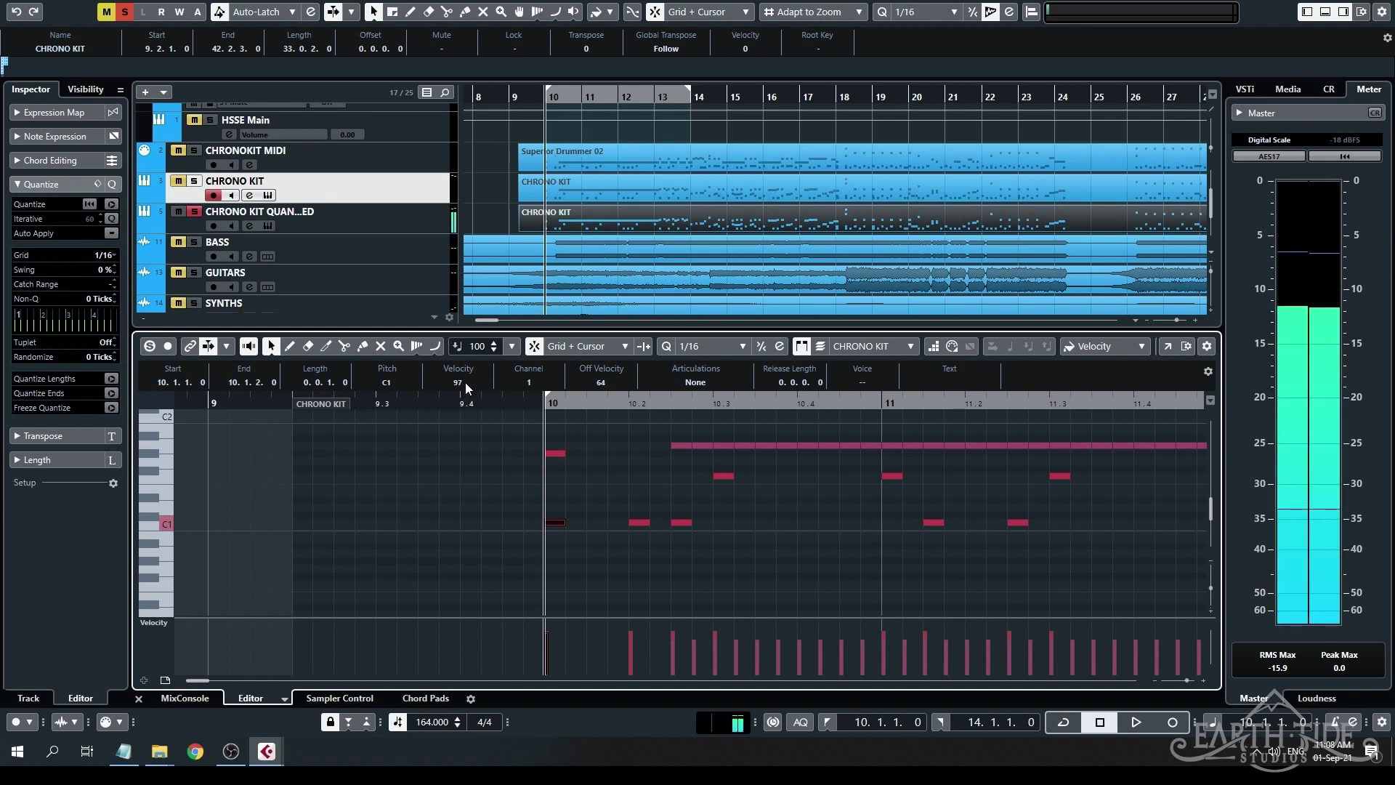
Slightly lower the velocity of the C1 note at 10.2.1 and select the C1 note at 10.2.3.
{"action": "left_click", "coordinate": [639, 521]}
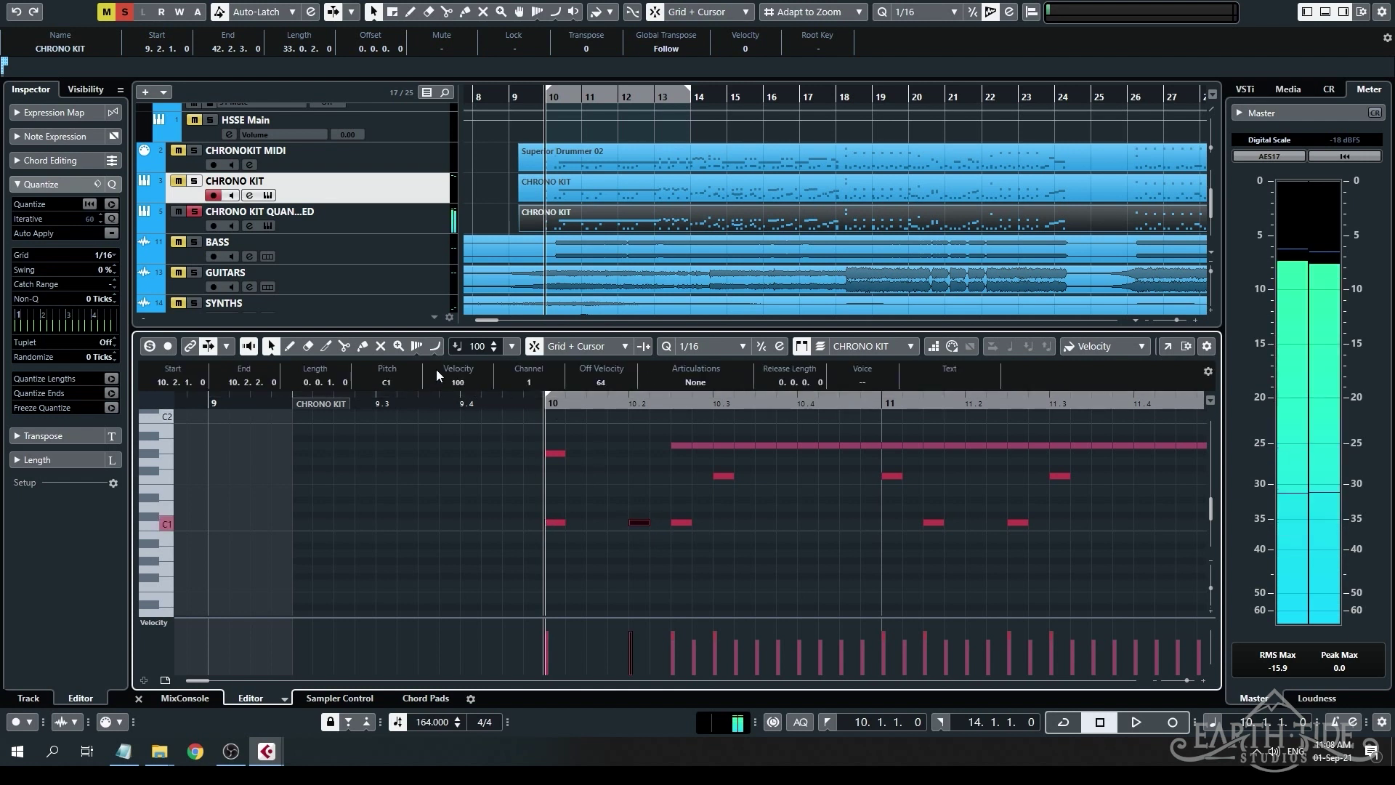
{"action": "scroll", "coordinate": [457, 384], "scroll_direction": "down", "scroll_amount": 2}
{"action": "left_click", "coordinate": [681, 522]}
Lower the velocities of the two C1 notes in bar 11, setting the one at 11.2.3 to 97.
{"action": "left_click_drag", "start_coordinate": [879, 498], "coordinate": [965, 552]}
{"action": "scroll", "coordinate": [446, 380], "scroll_direction": "down", "scroll_amount": 2}
{"action": "left_click", "coordinate": [1015, 521]}
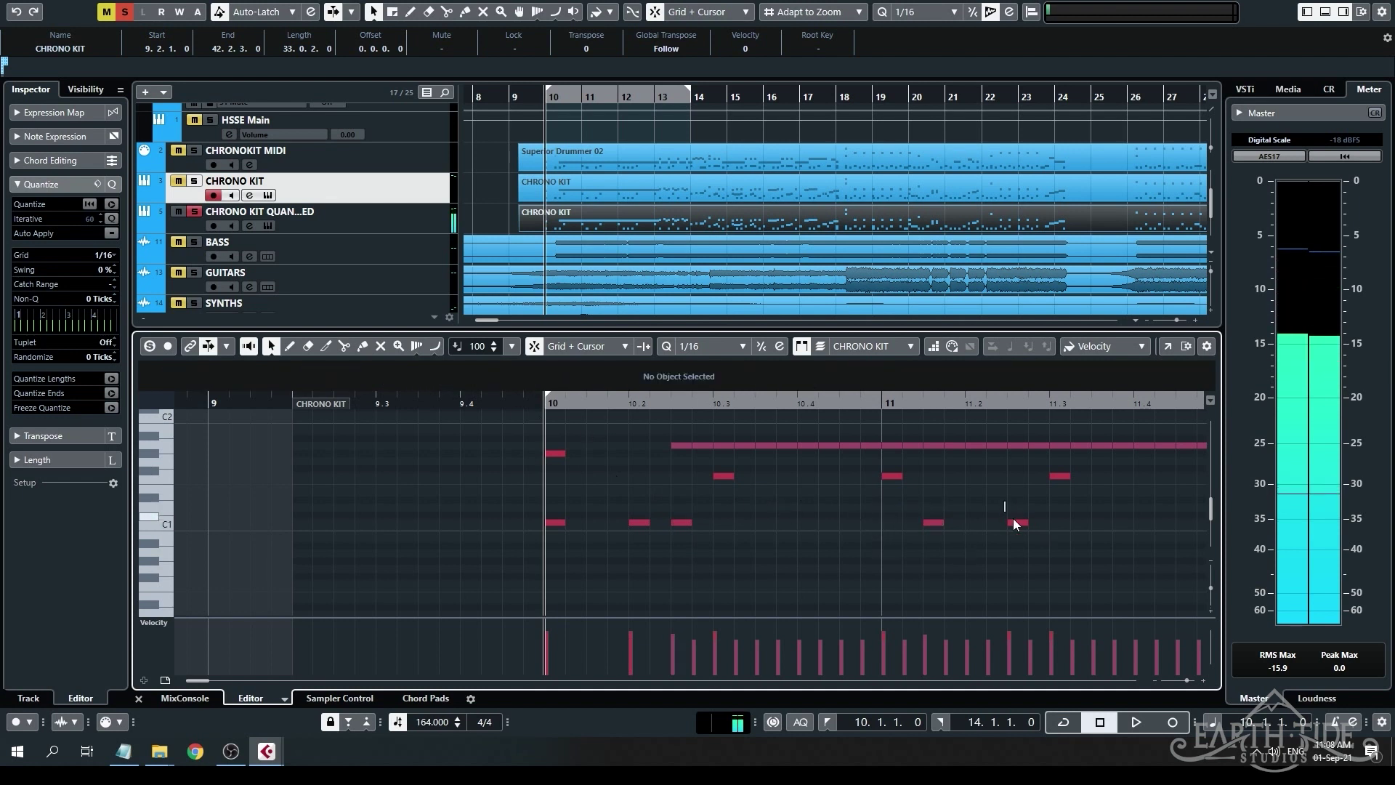
{"action": "scroll", "coordinate": [469, 382], "scroll_direction": "down", "scroll_amount": 3}
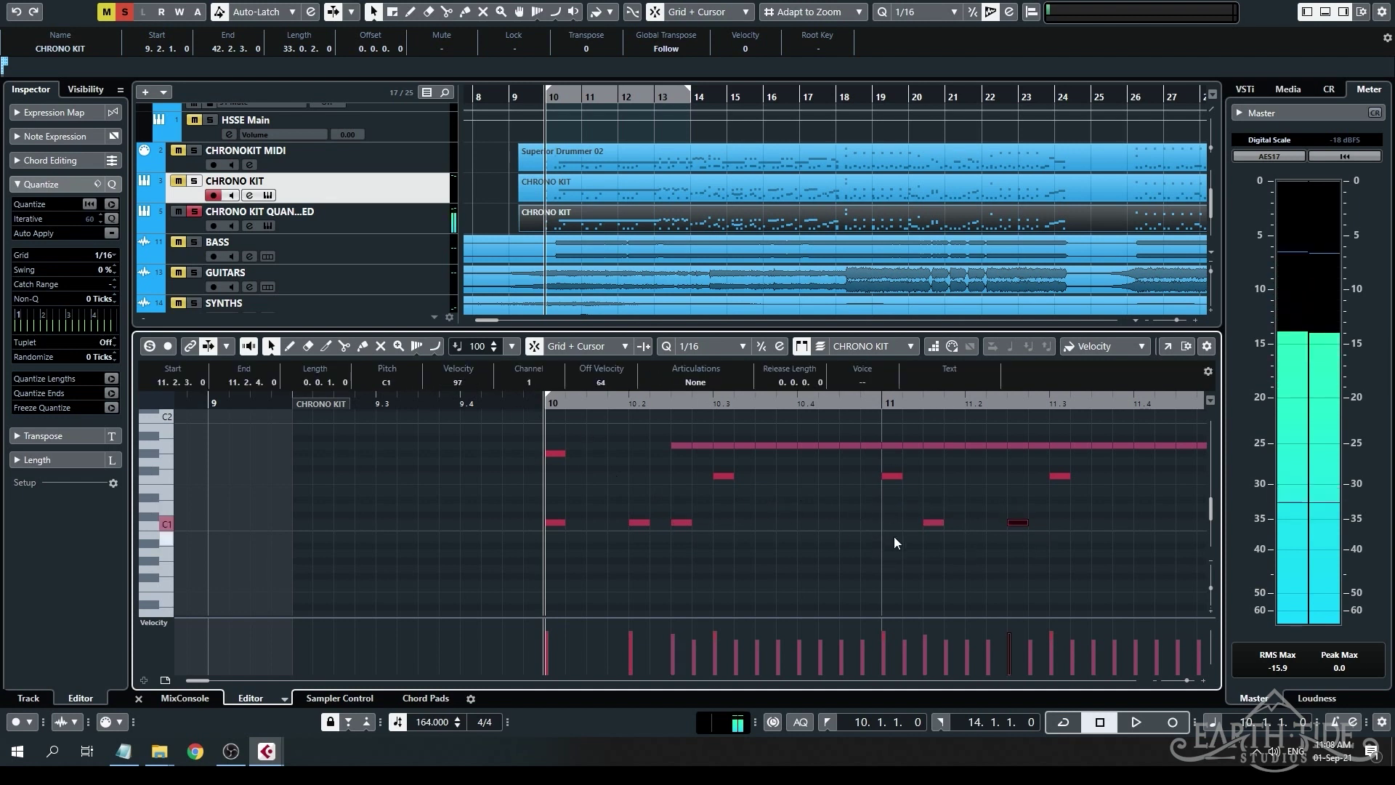
Vary the velocities of the three C1 notes in bar 12, setting the one at 12.2.3 to 93.
{"action": "scroll", "coordinate": [1039, 583], "scroll_direction": "right", "scroll_amount": 3}
{"action": "left_click_drag", "start_coordinate": [909, 501], "coordinate": [971, 538]}
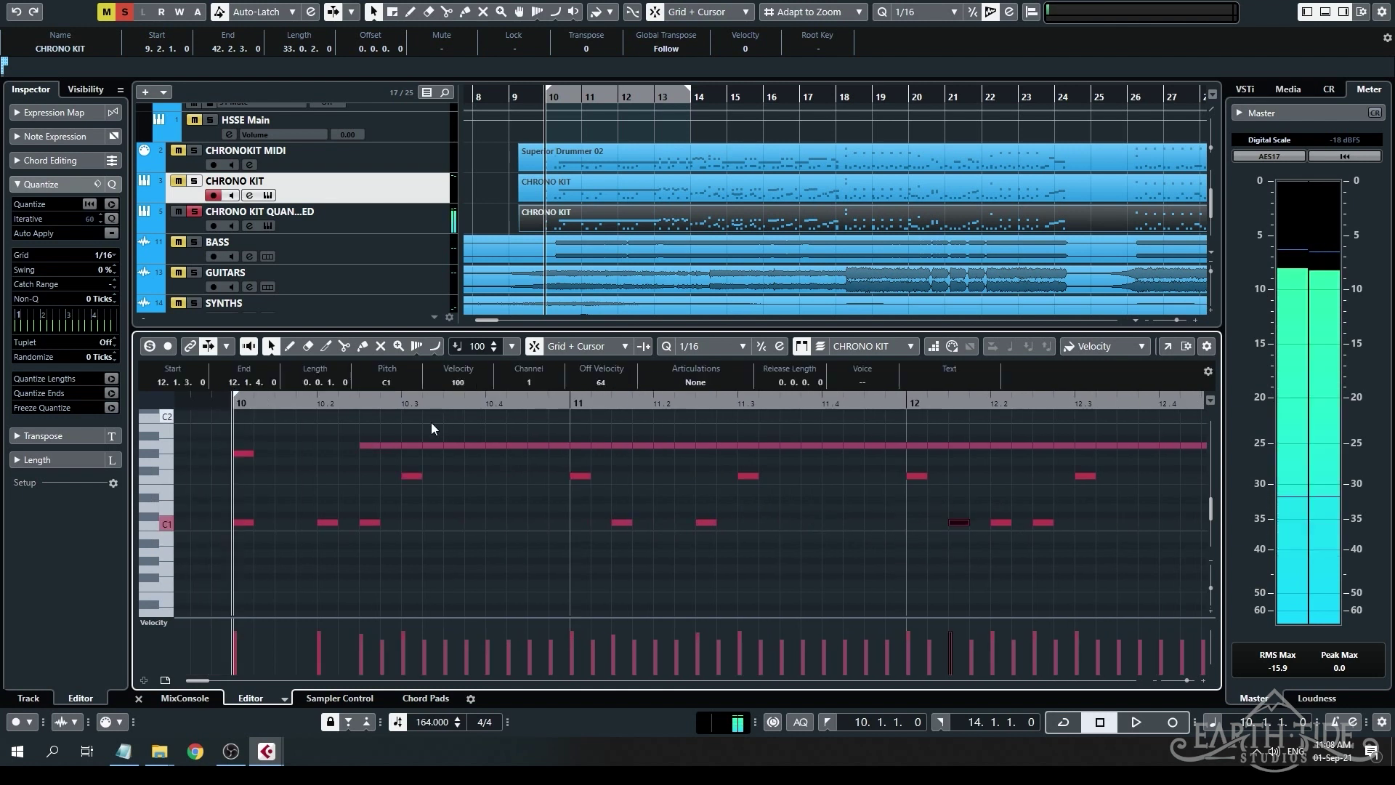
{"action": "key", "text": "Right"}
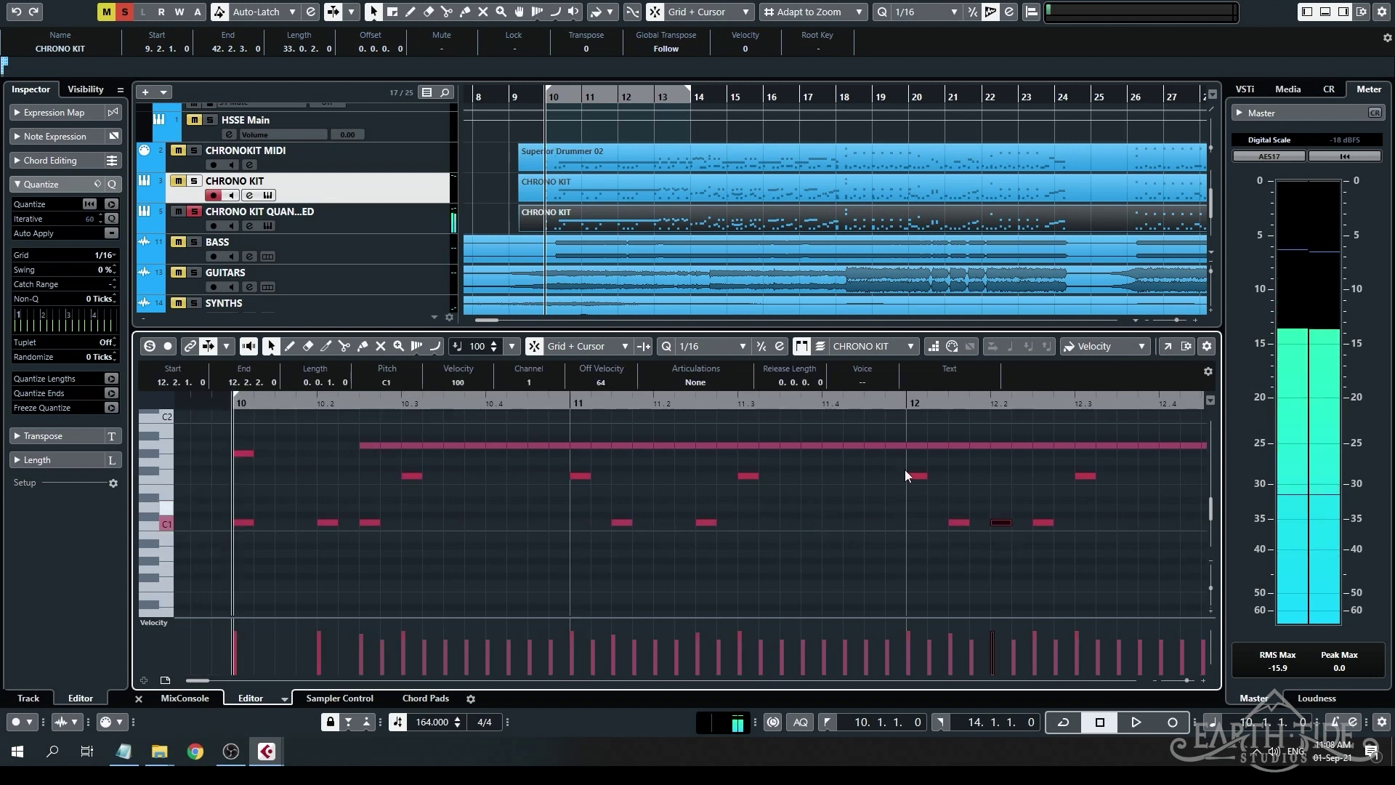
{"action": "key", "text": "Right"}
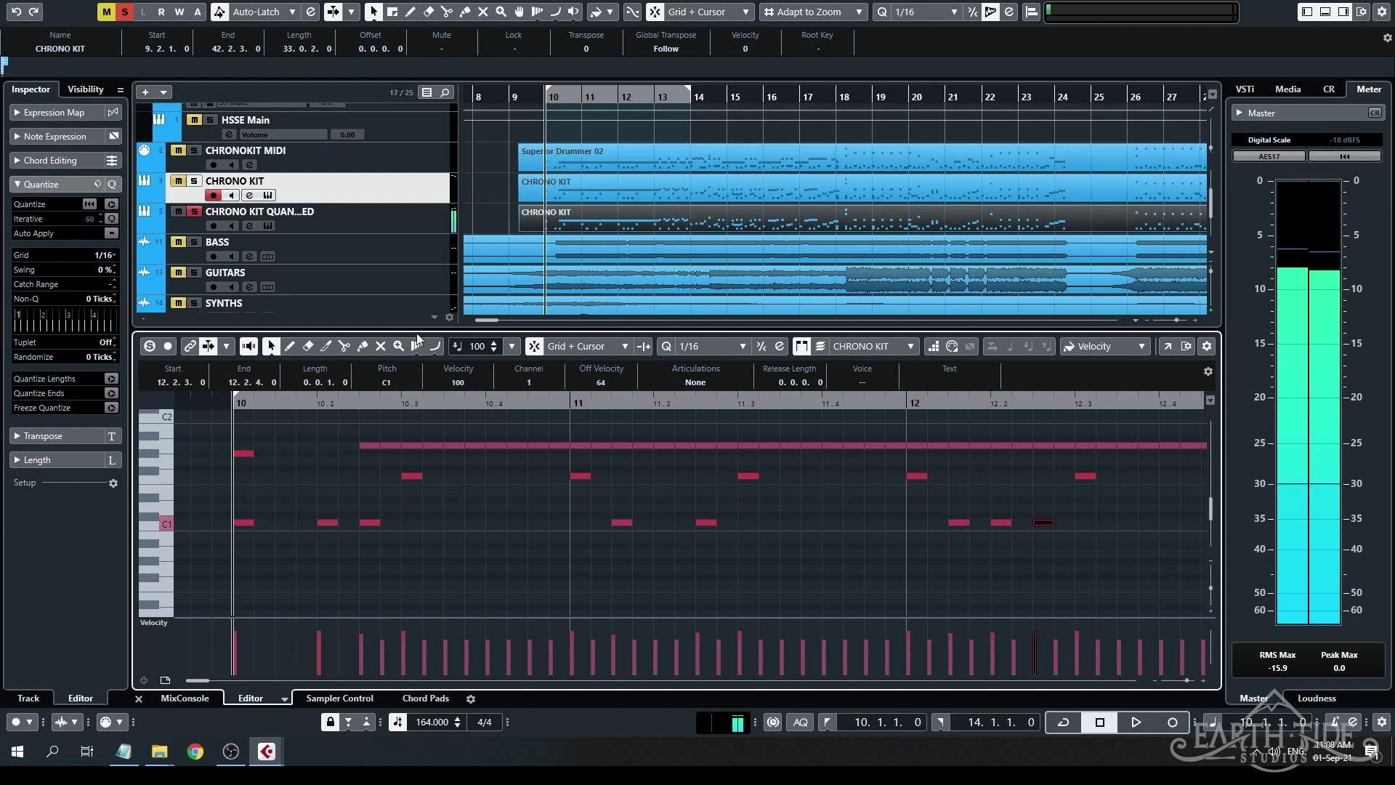
{"action": "scroll", "coordinate": [457, 382], "scroll_direction": "down", "scroll_amount": 3}
{"action": "key", "text": "g"}
{"action": "key", "text": "g"}
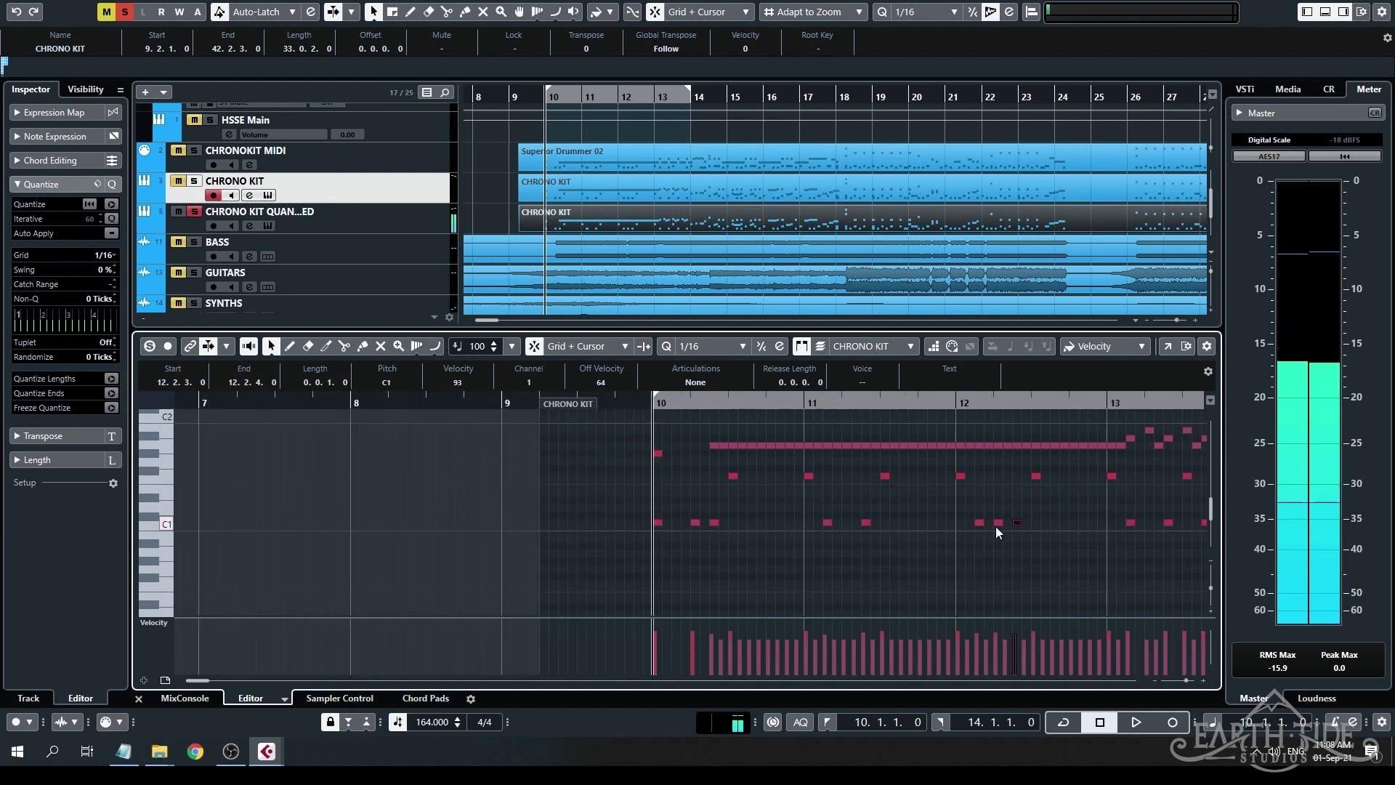
Go through the remaining C1 notes up to 13.4.3 for velocity adjustment, and clear the note selection.
{"action": "left_click_drag", "start_coordinate": [895, 509], "coordinate": [993, 547]}
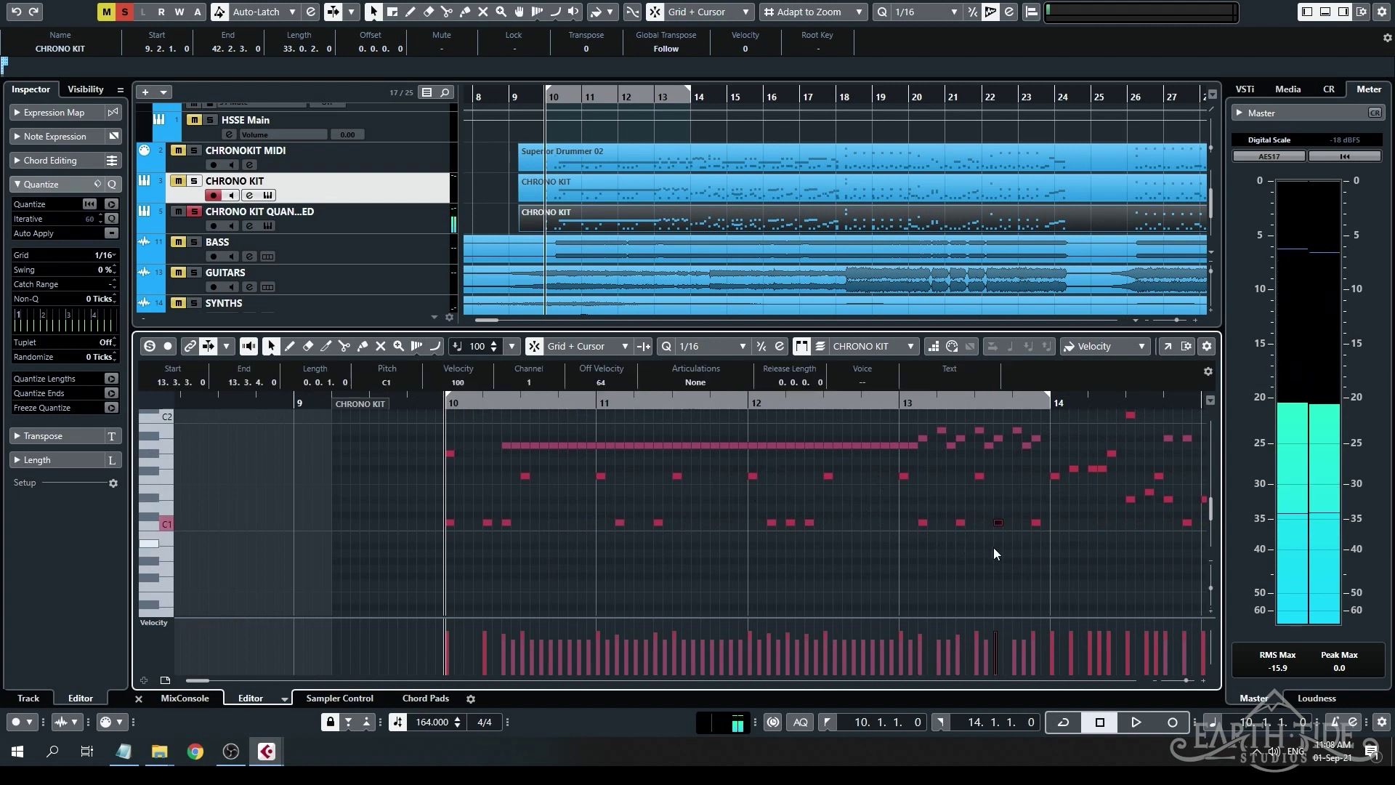
{"action": "left_click_drag", "start_coordinate": [1024, 498], "coordinate": [1049, 537]}
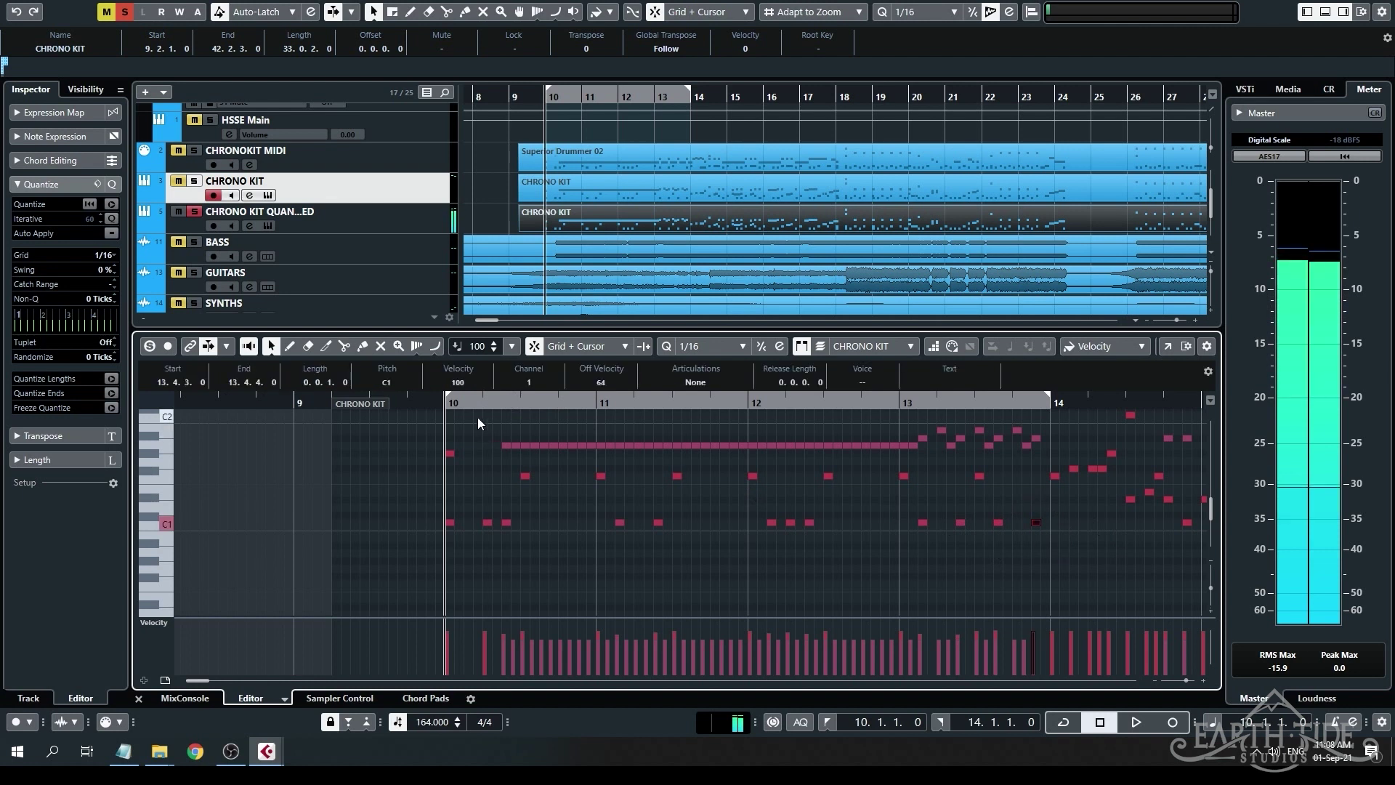
{"action": "left_click", "coordinate": [472, 519]}
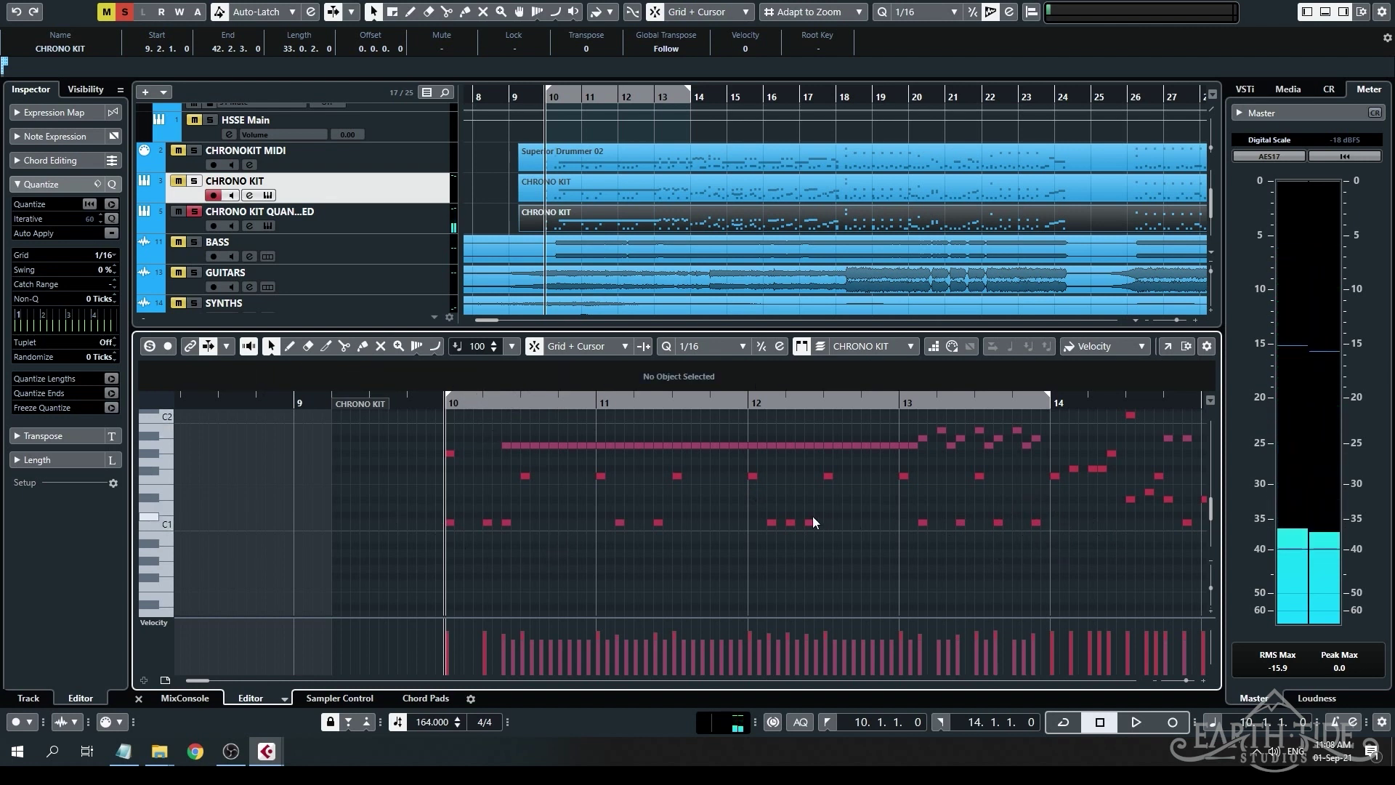
{"action": "key", "text": "space"}
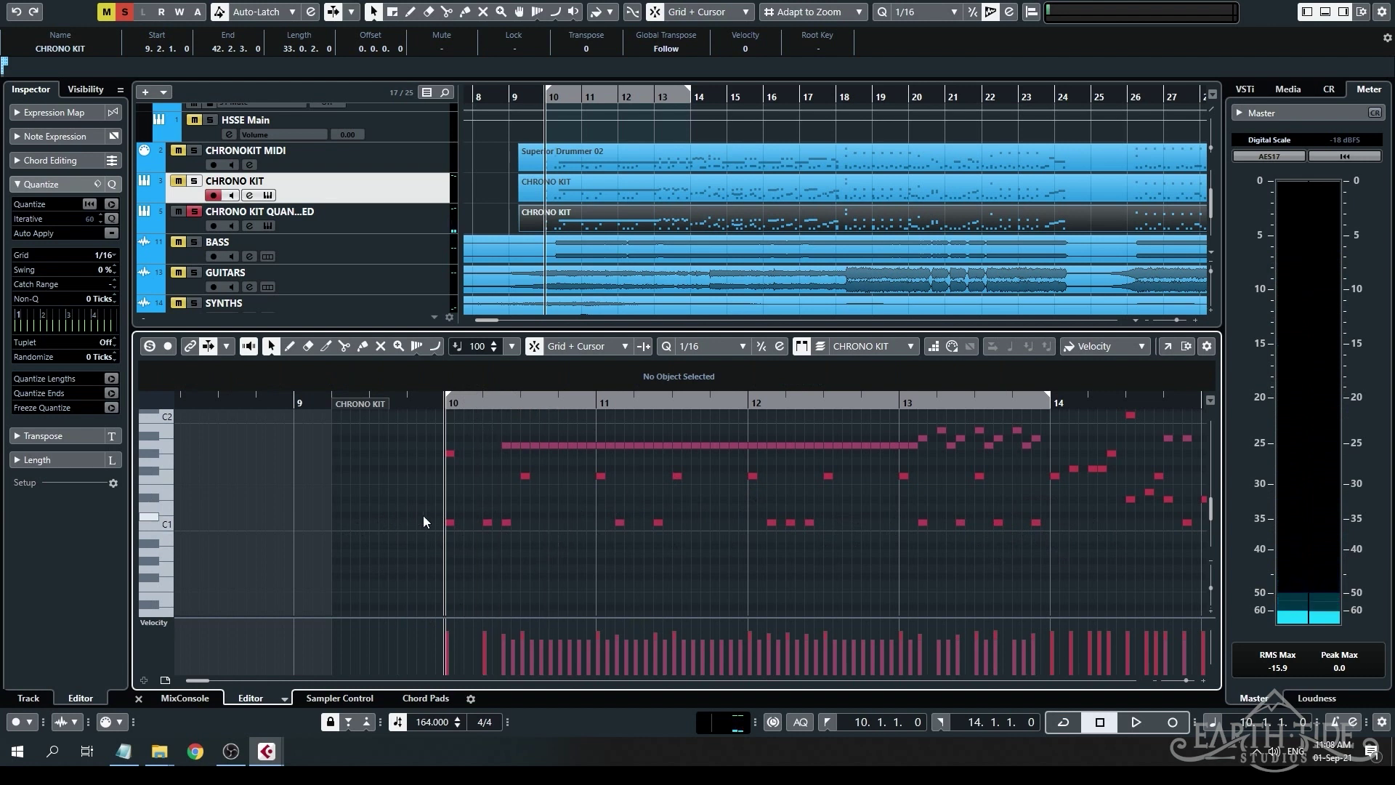
Try velocities of 101, 99, 97 and 100 on the F1 note at 10.3.1.
{"action": "left_click", "coordinate": [451, 522]}
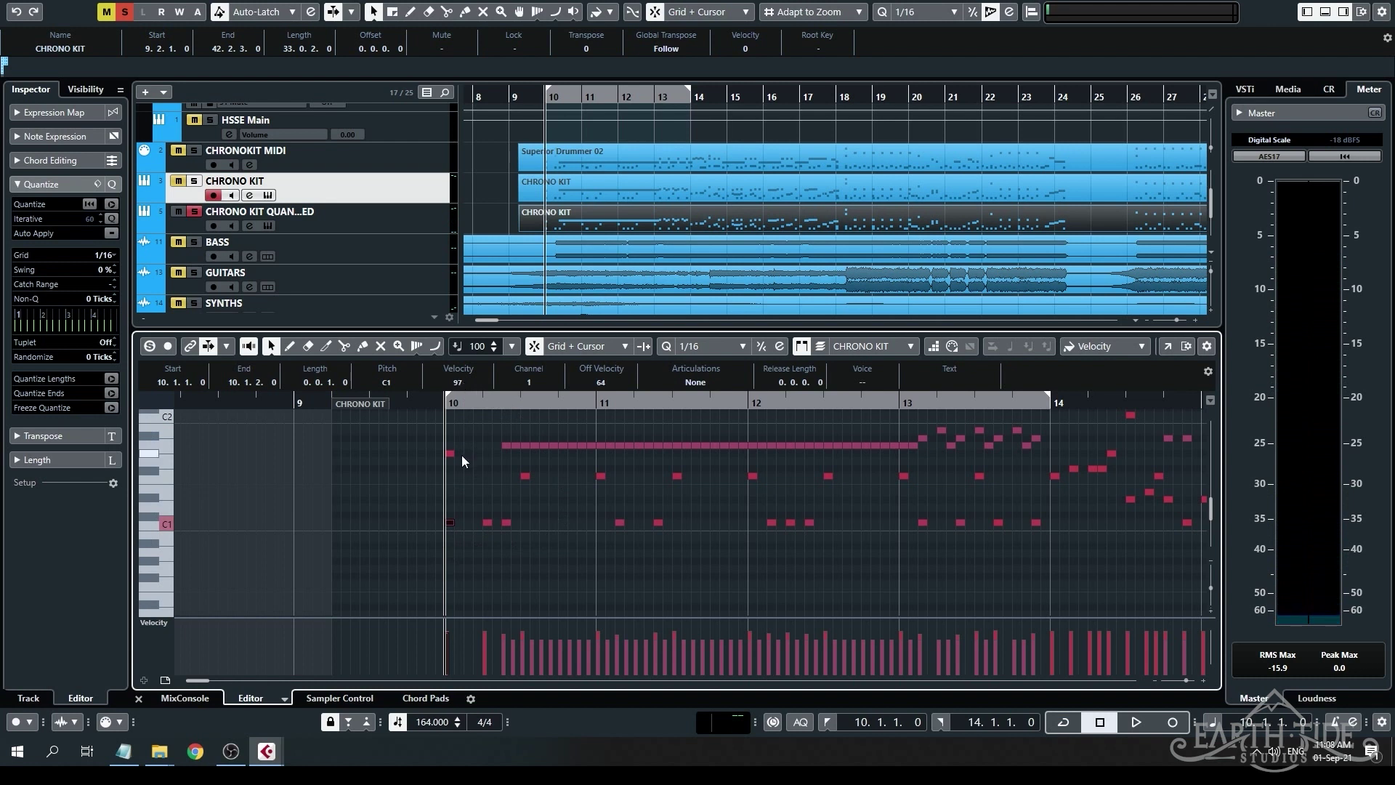
{"action": "key", "text": "h"}
{"action": "key", "text": "g"}
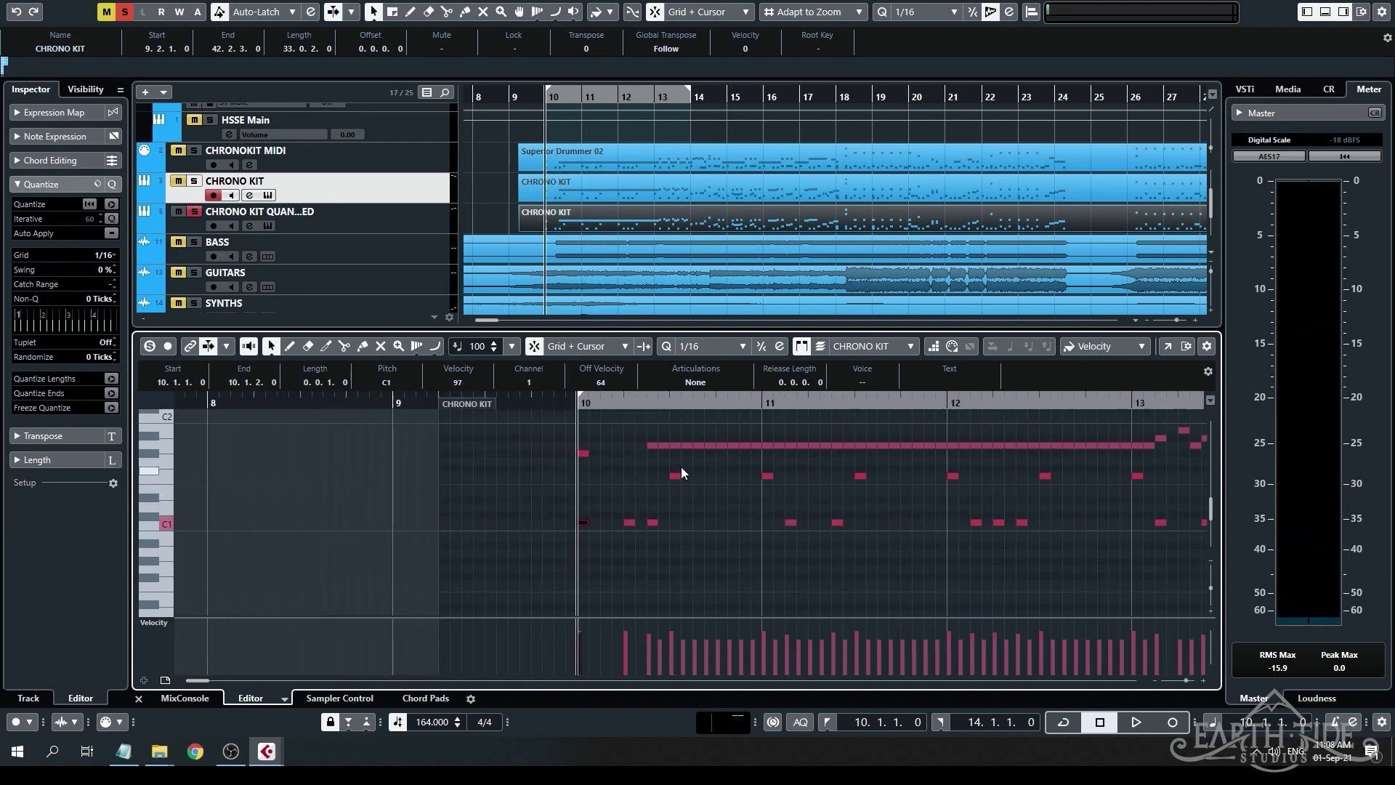
{"action": "left_click", "coordinate": [656, 474]}
{"action": "scroll", "coordinate": [700, 516], "scroll_direction": "right", "scroll_amount": 3}
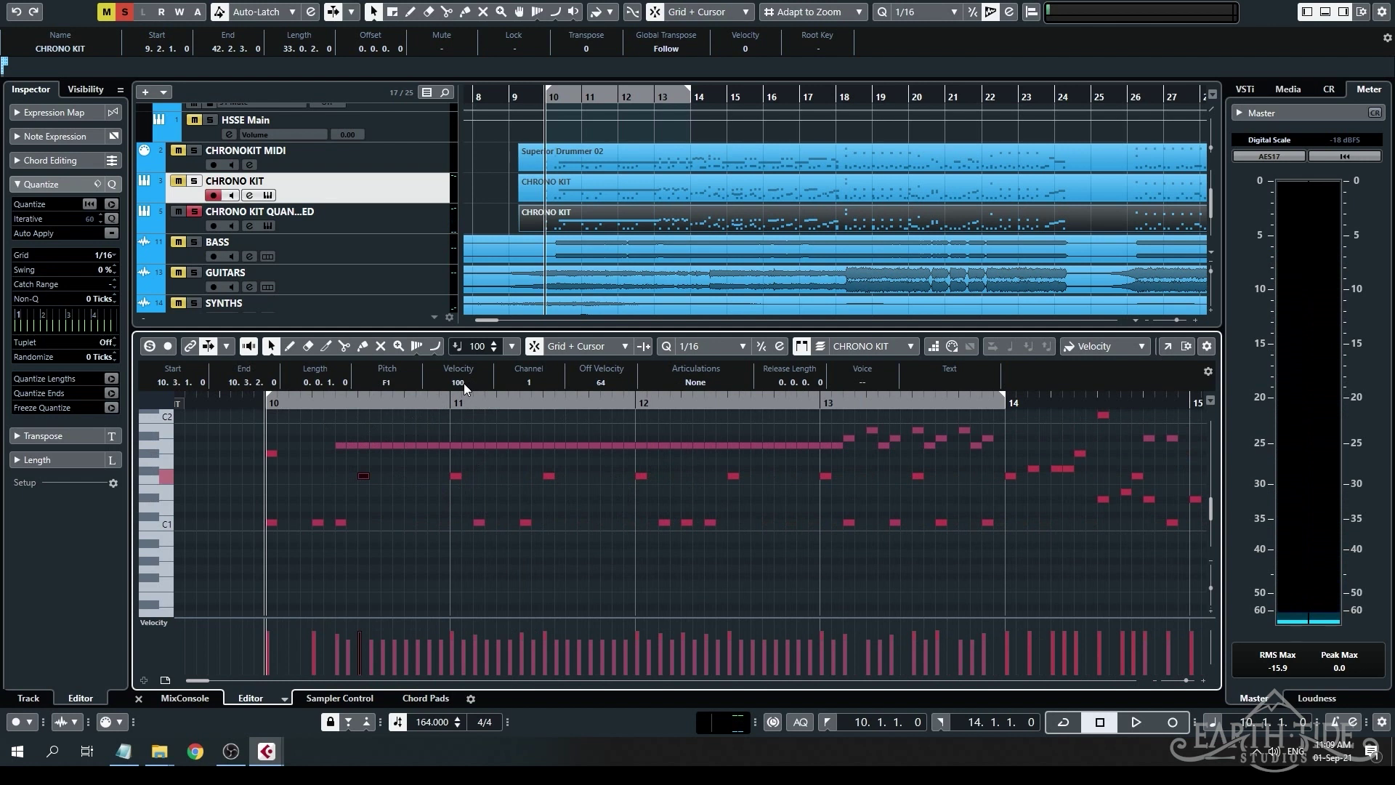
{"action": "scroll", "coordinate": [464, 383], "scroll_direction": "up", "scroll_amount": 1}
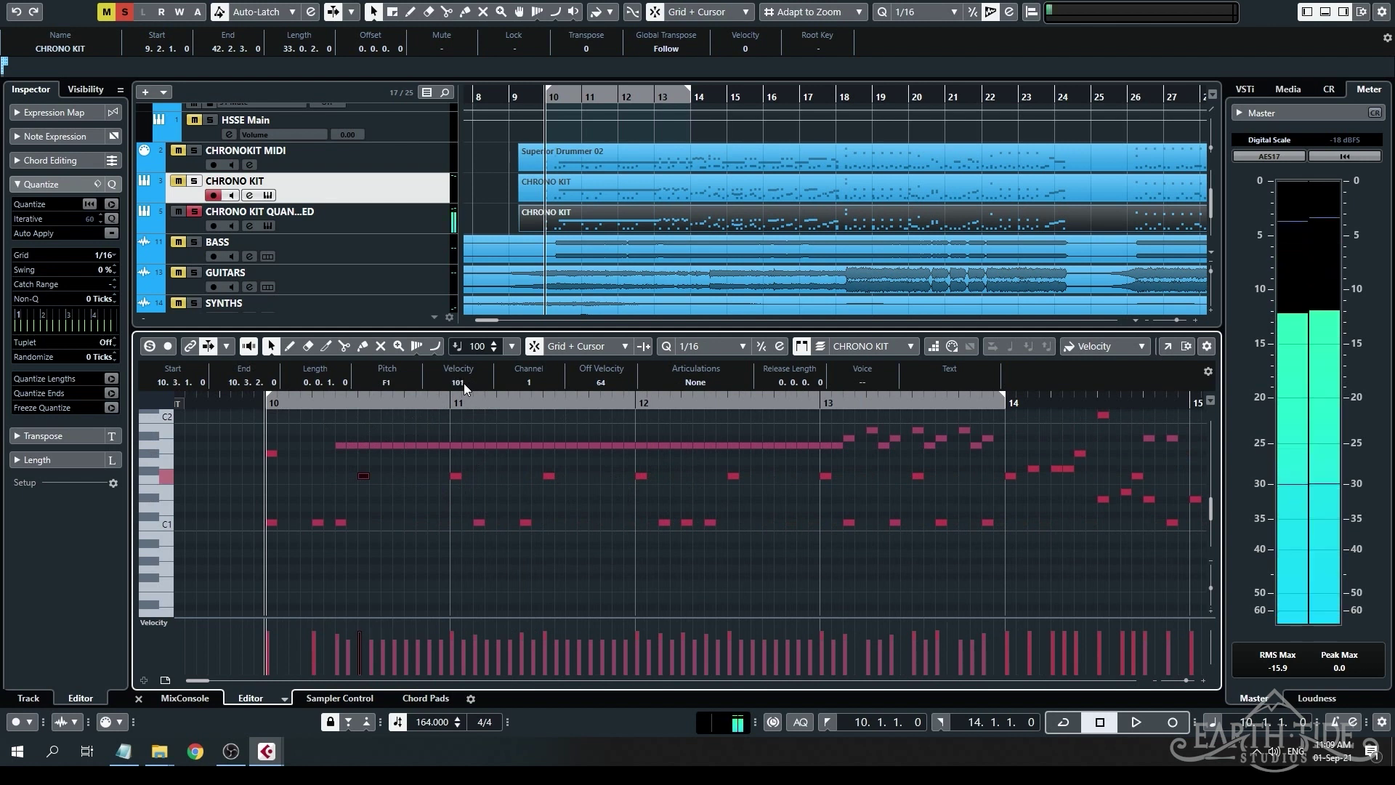
{"action": "scroll", "coordinate": [463, 382], "scroll_direction": "down", "scroll_amount": 2}
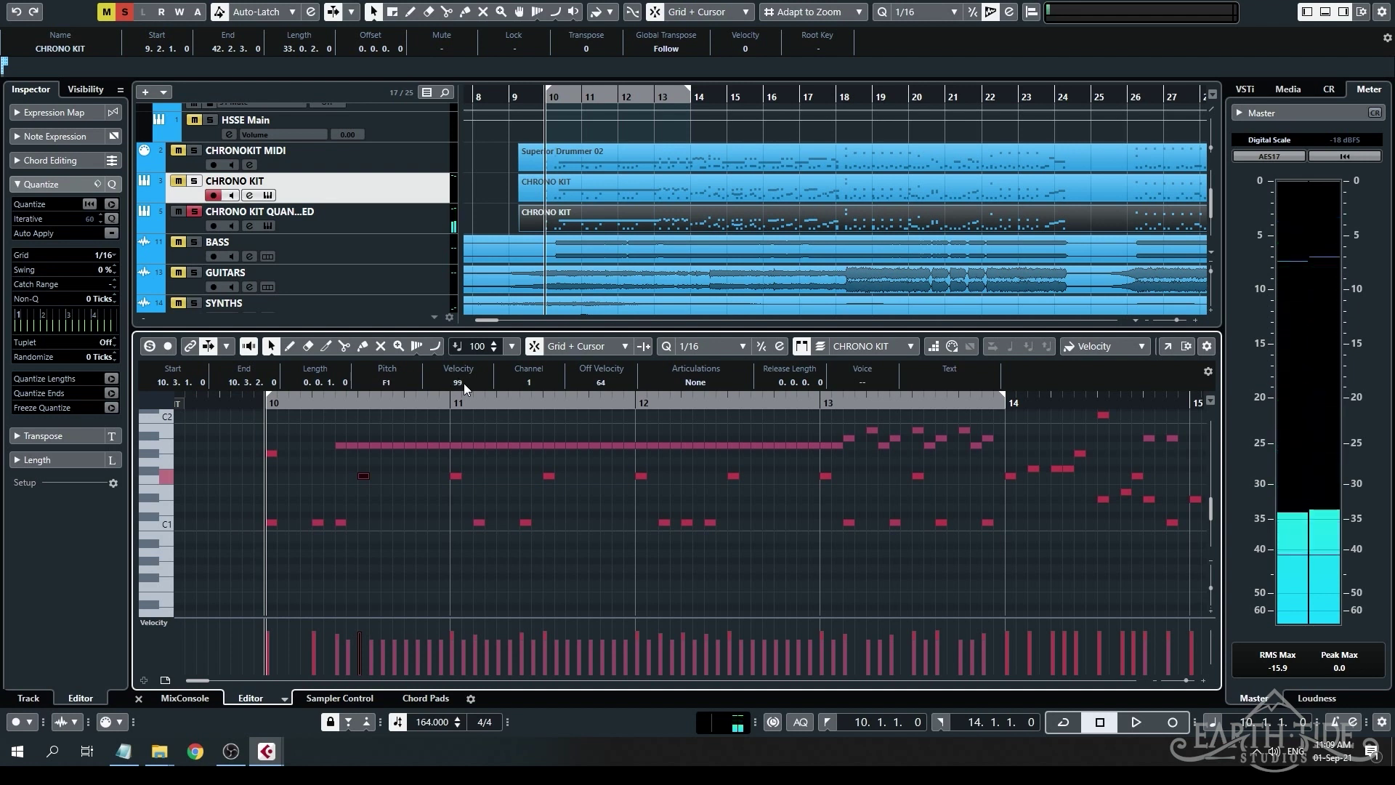
{"action": "scroll", "coordinate": [464, 382], "scroll_direction": "down", "scroll_amount": 2}
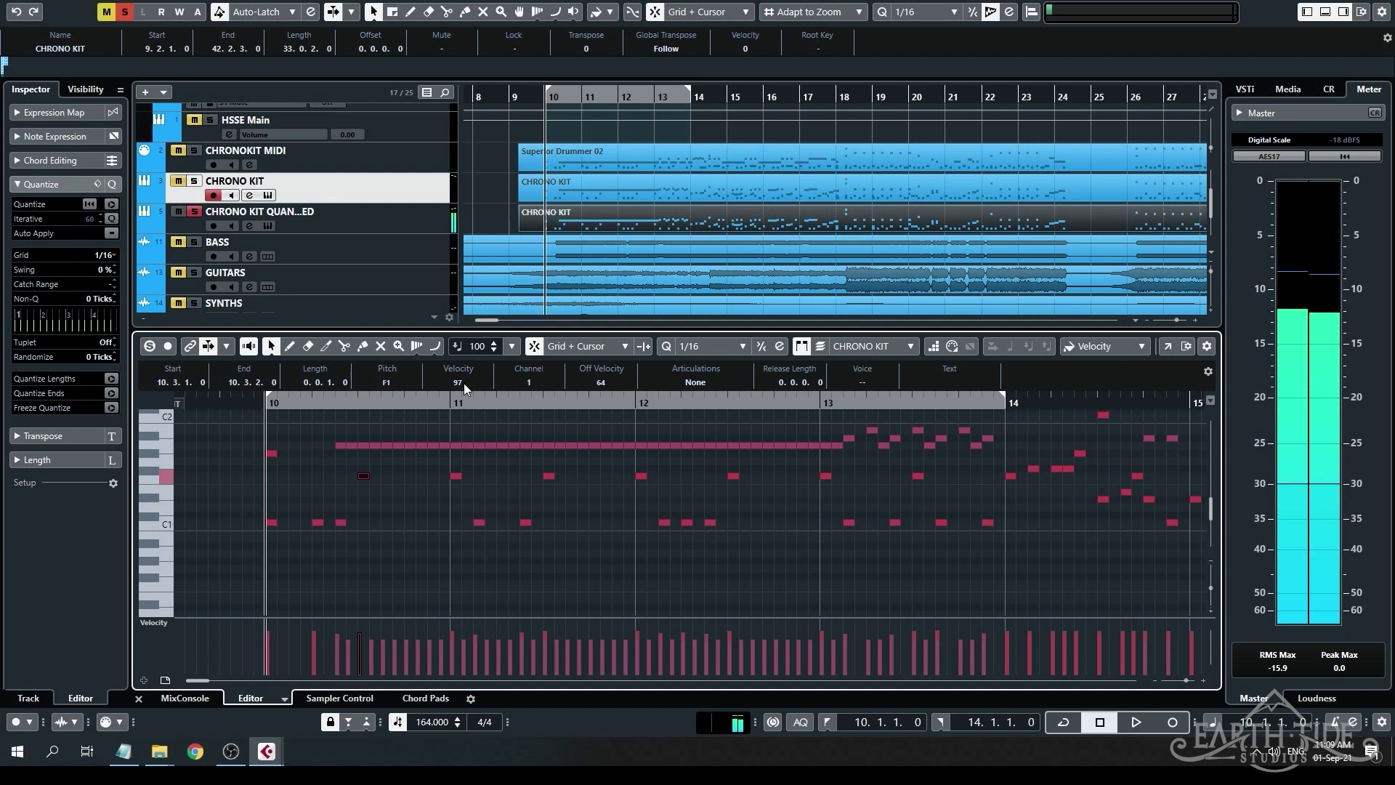
{"action": "scroll", "coordinate": [464, 383], "scroll_direction": "up", "scroll_amount": 3}
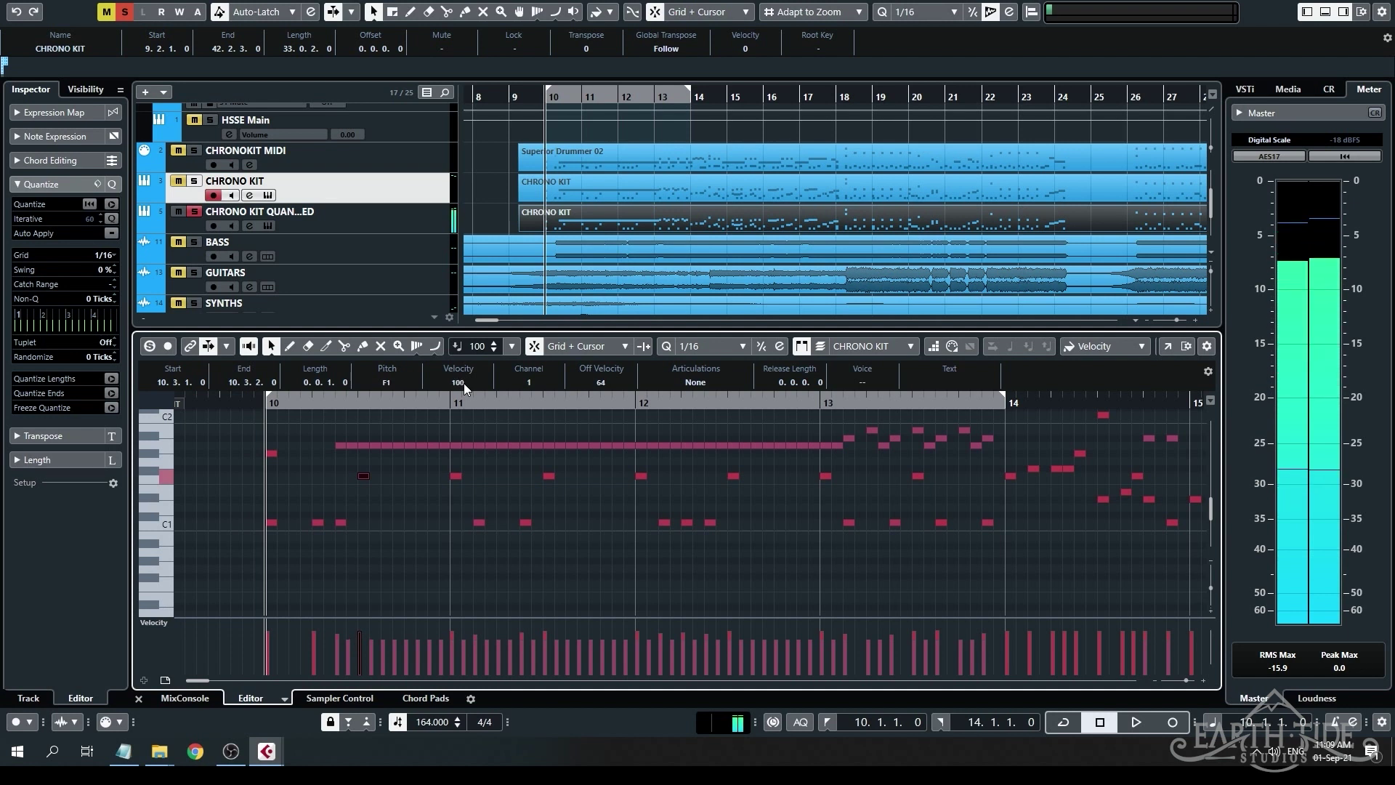
Set the velocity of the F1 note at 11.1.1 to 103 and the one at 10.3.1 to 99.
{"action": "left_click", "coordinate": [456, 476]}
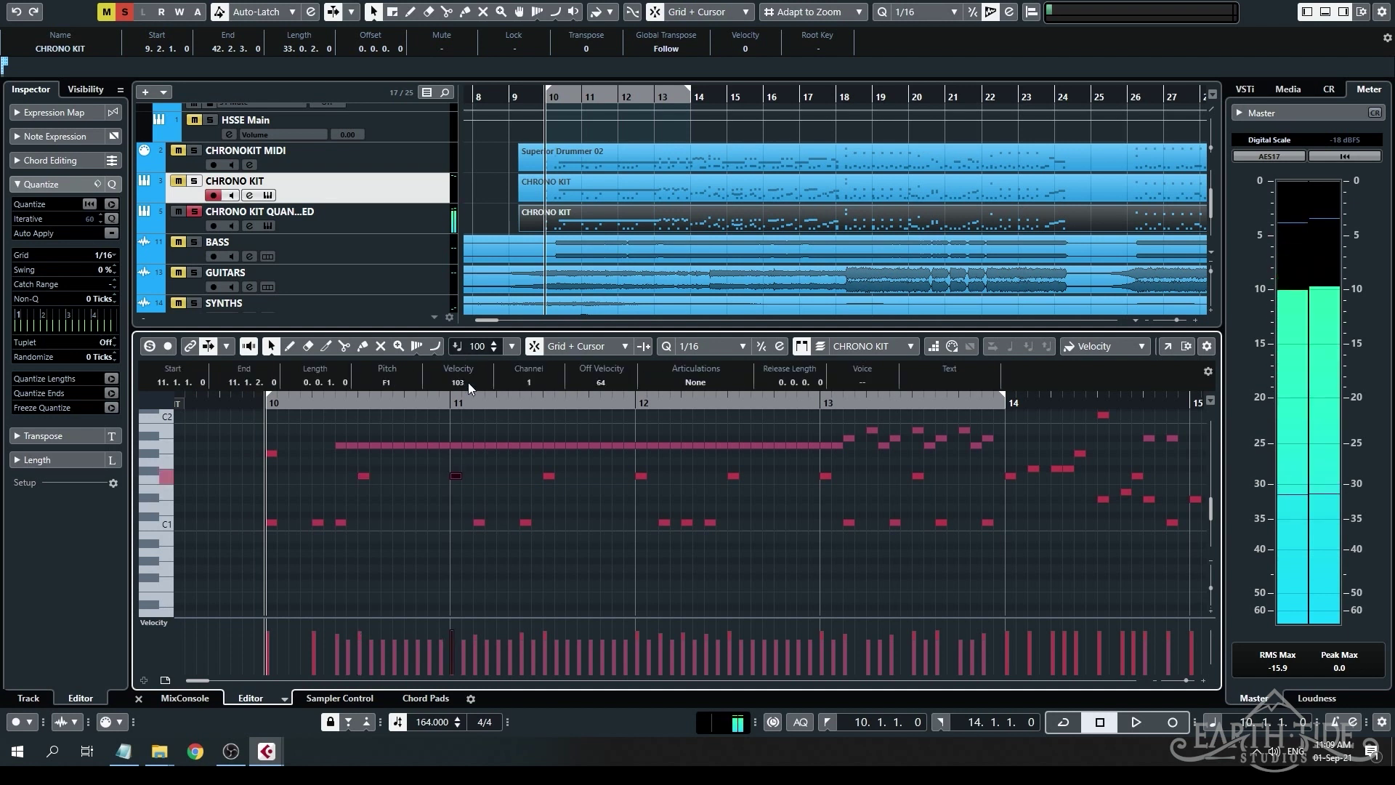
{"action": "left_click", "coordinate": [363, 476]}
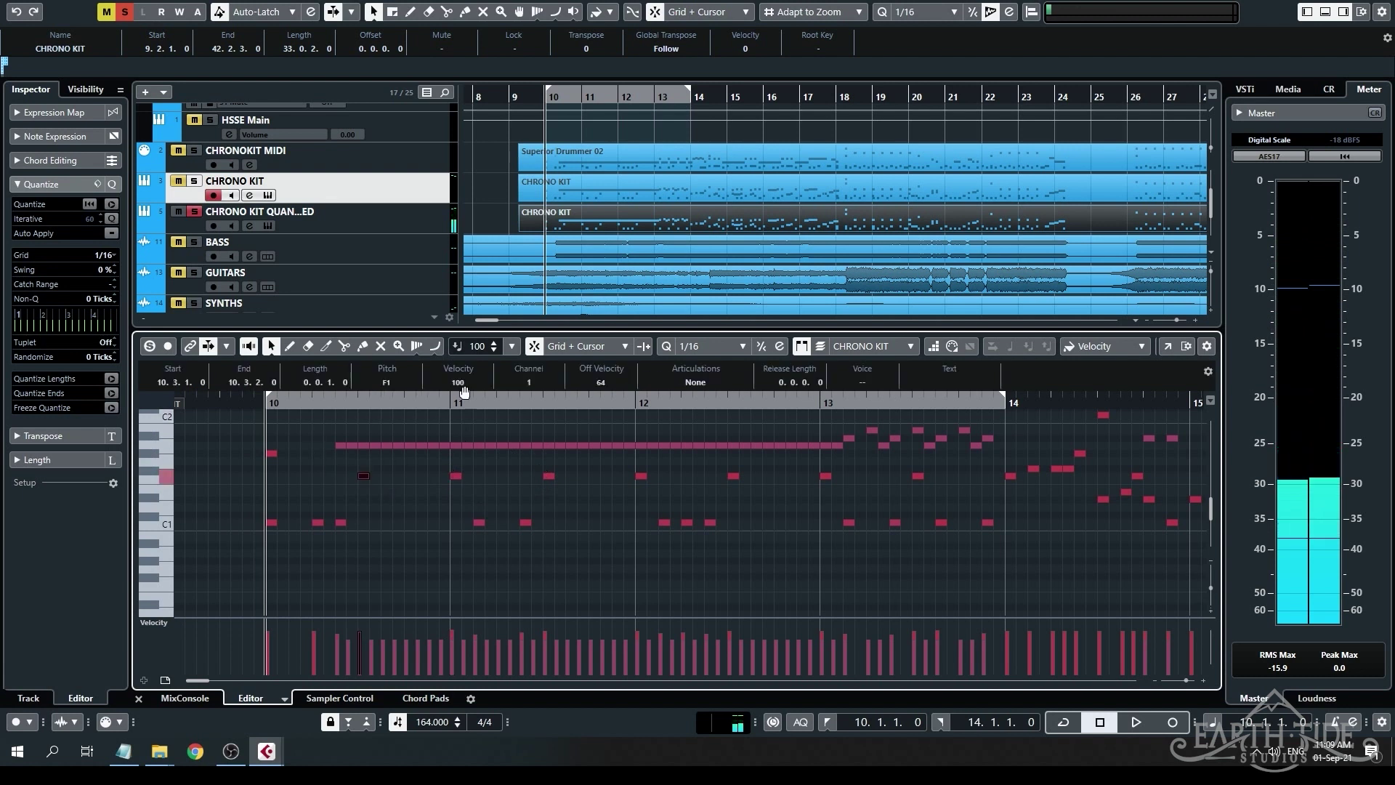
{"action": "scroll", "coordinate": [468, 382], "scroll_direction": "up", "scroll_amount": 1}
{"action": "scroll", "coordinate": [468, 381], "scroll_direction": "up", "scroll_amount": 2}
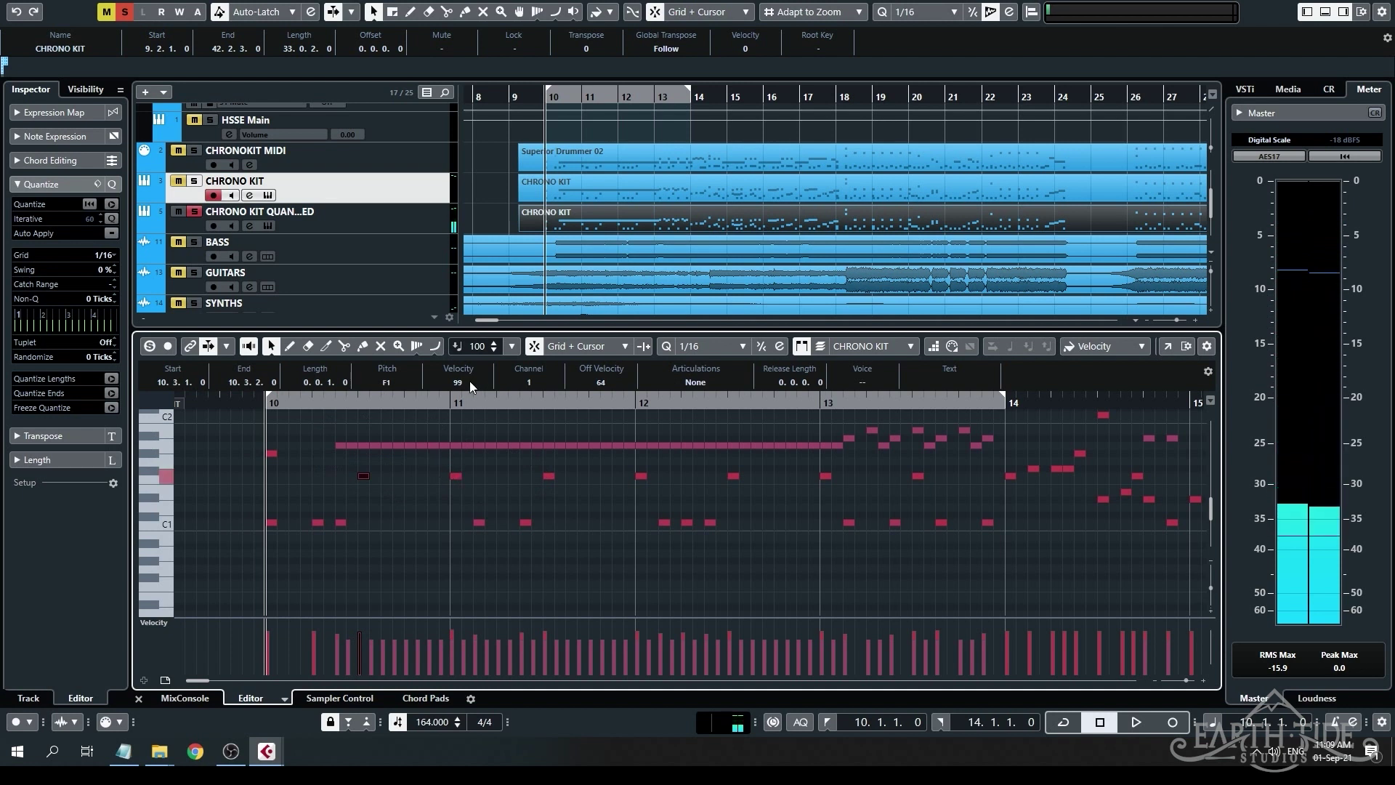
{"action": "left_click", "coordinate": [455, 476]}
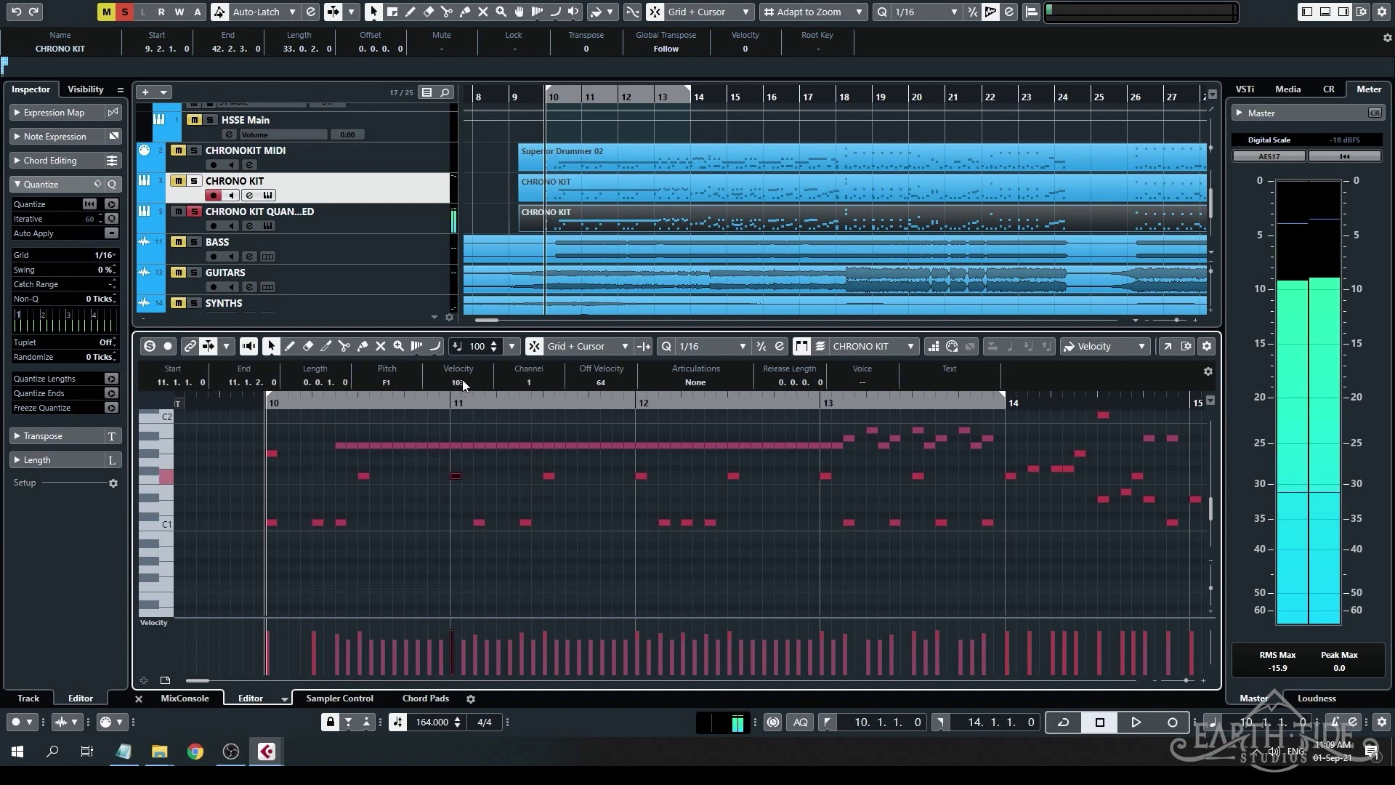
Set the velocity of the F1 note at 11.3.1 to 104 and the one at 12.3.1 to 105.
{"action": "left_click", "coordinate": [549, 476]}
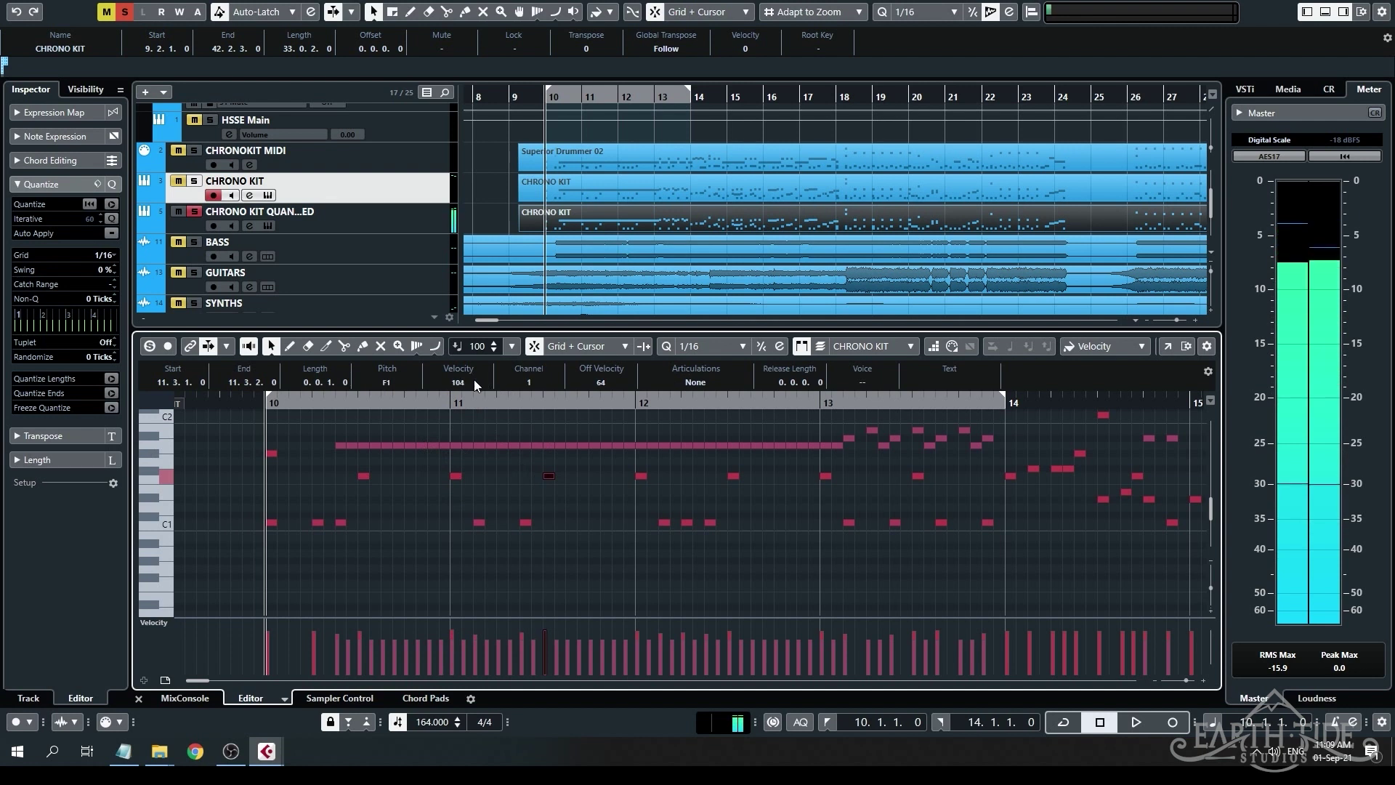
{"action": "left_click", "coordinate": [741, 475]}
{"action": "left_click", "coordinate": [736, 476]}
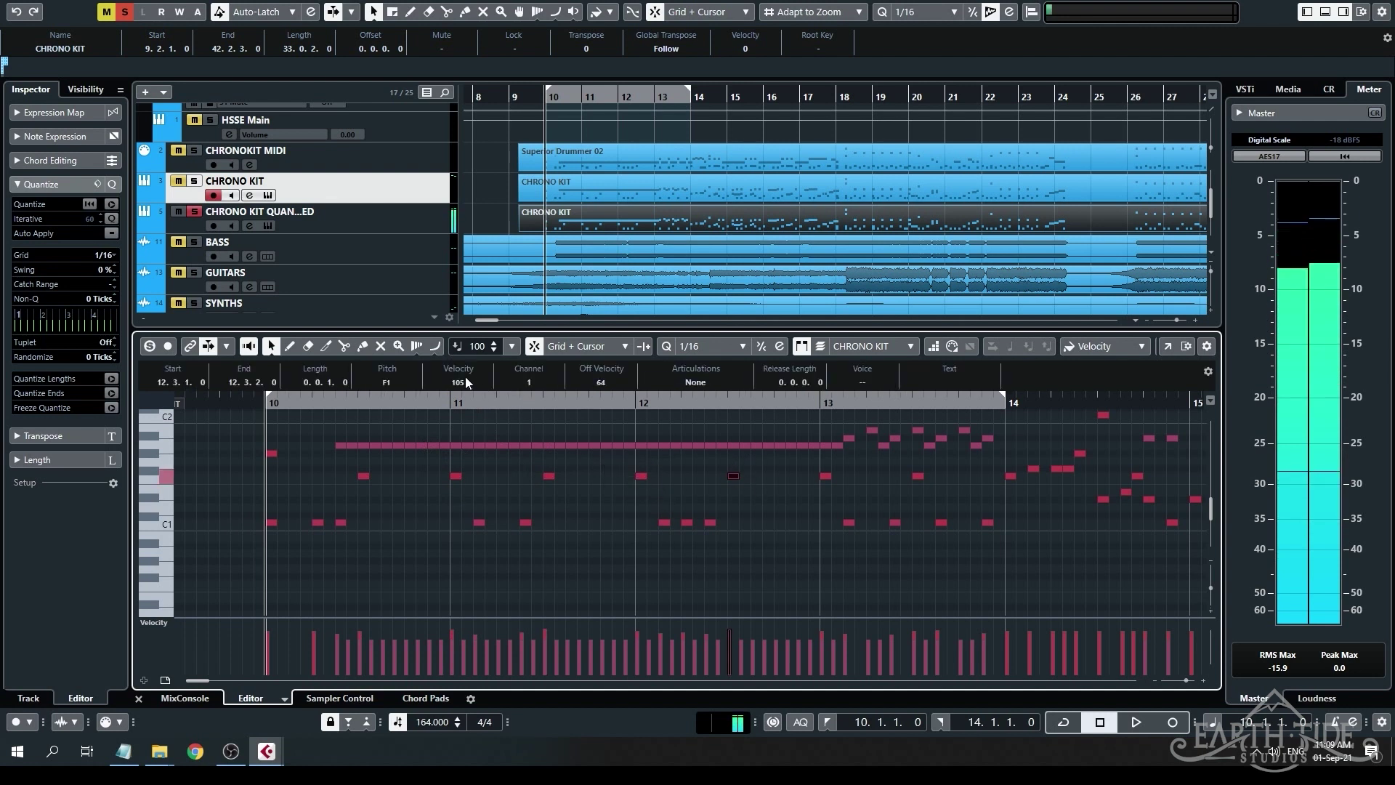
Work on the velocities of the two F1 notes in bar 13, setting the one at 13.1.1 to 106.
{"action": "left_click", "coordinate": [828, 476]}
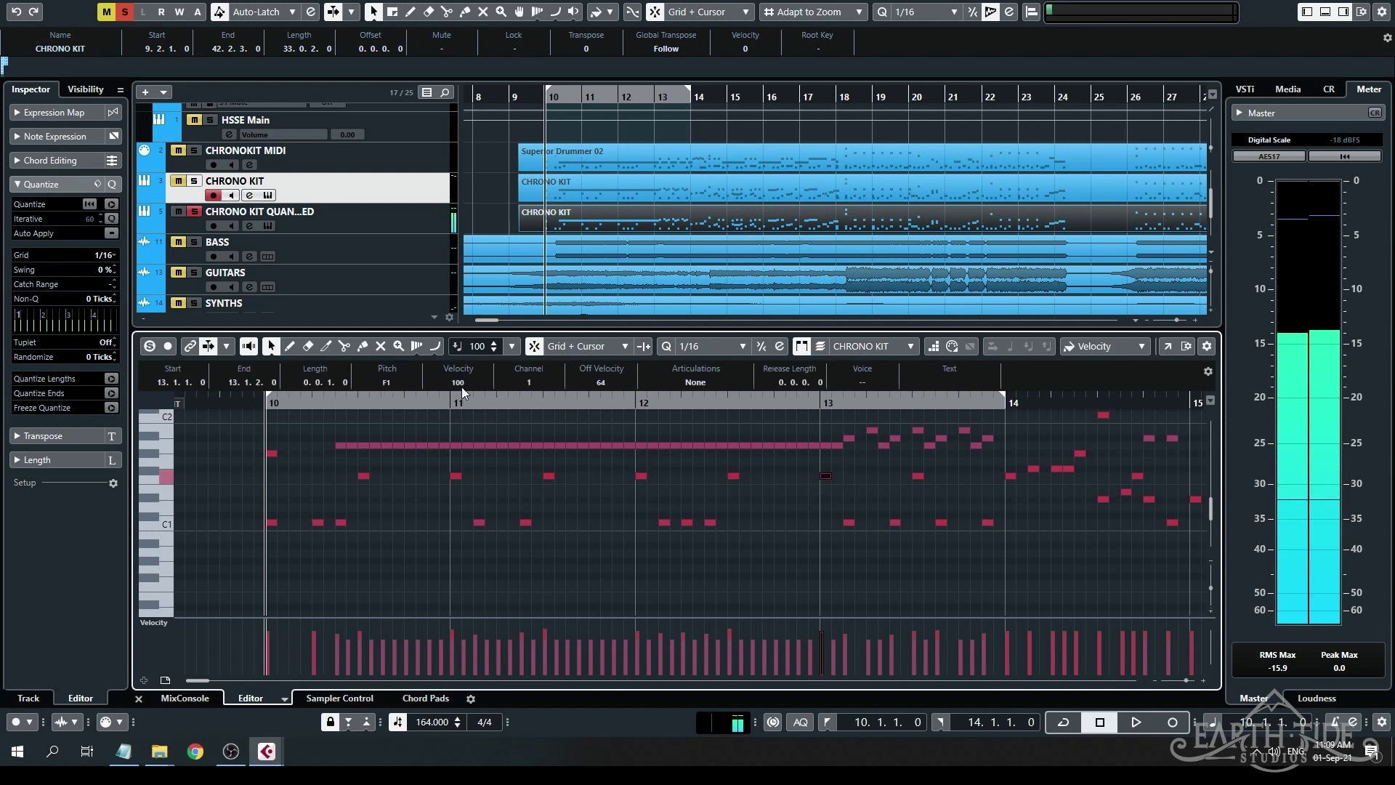
{"action": "scroll", "coordinate": [867, 464], "scroll_direction": "up", "scroll_amount": 2}
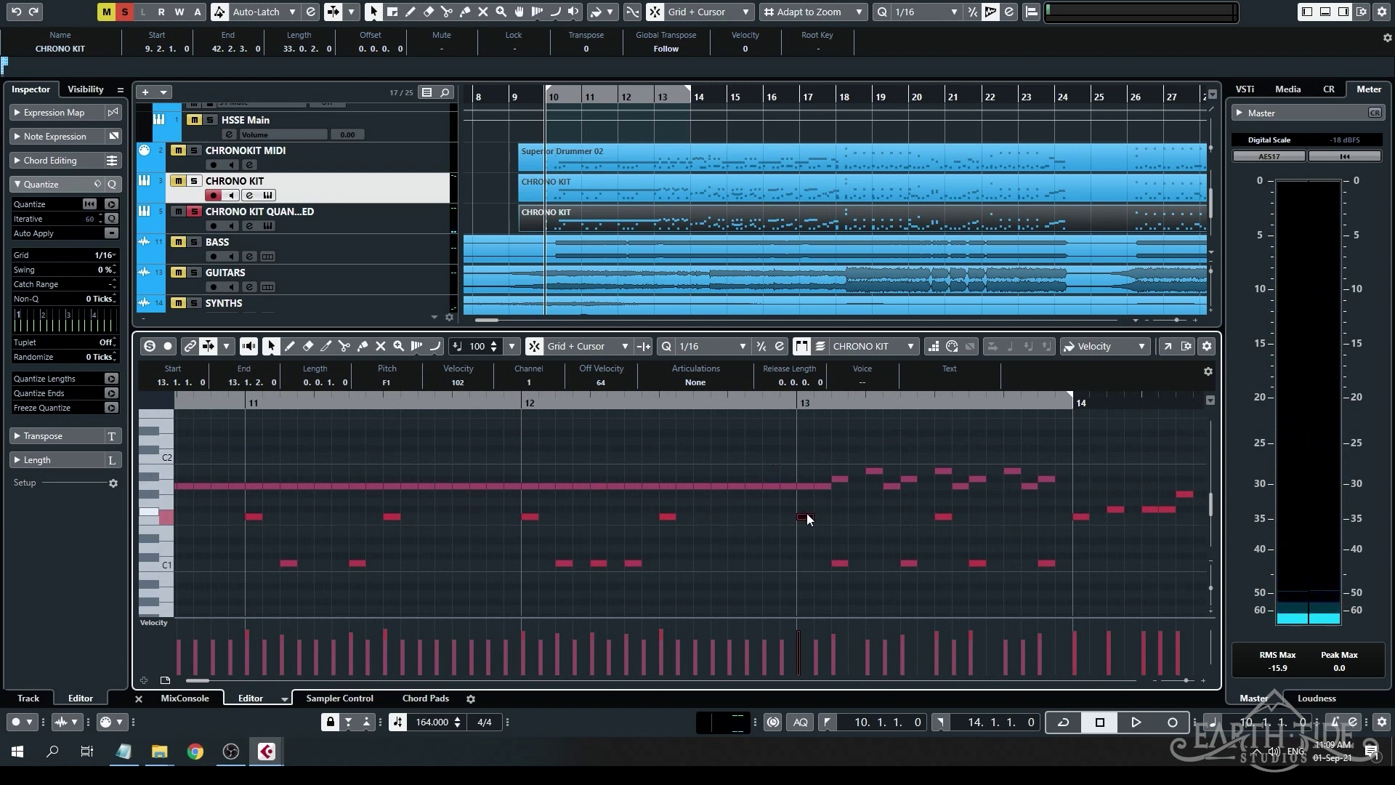
{"action": "left_click_drag", "start_coordinate": [908, 509], "coordinate": [953, 537]}
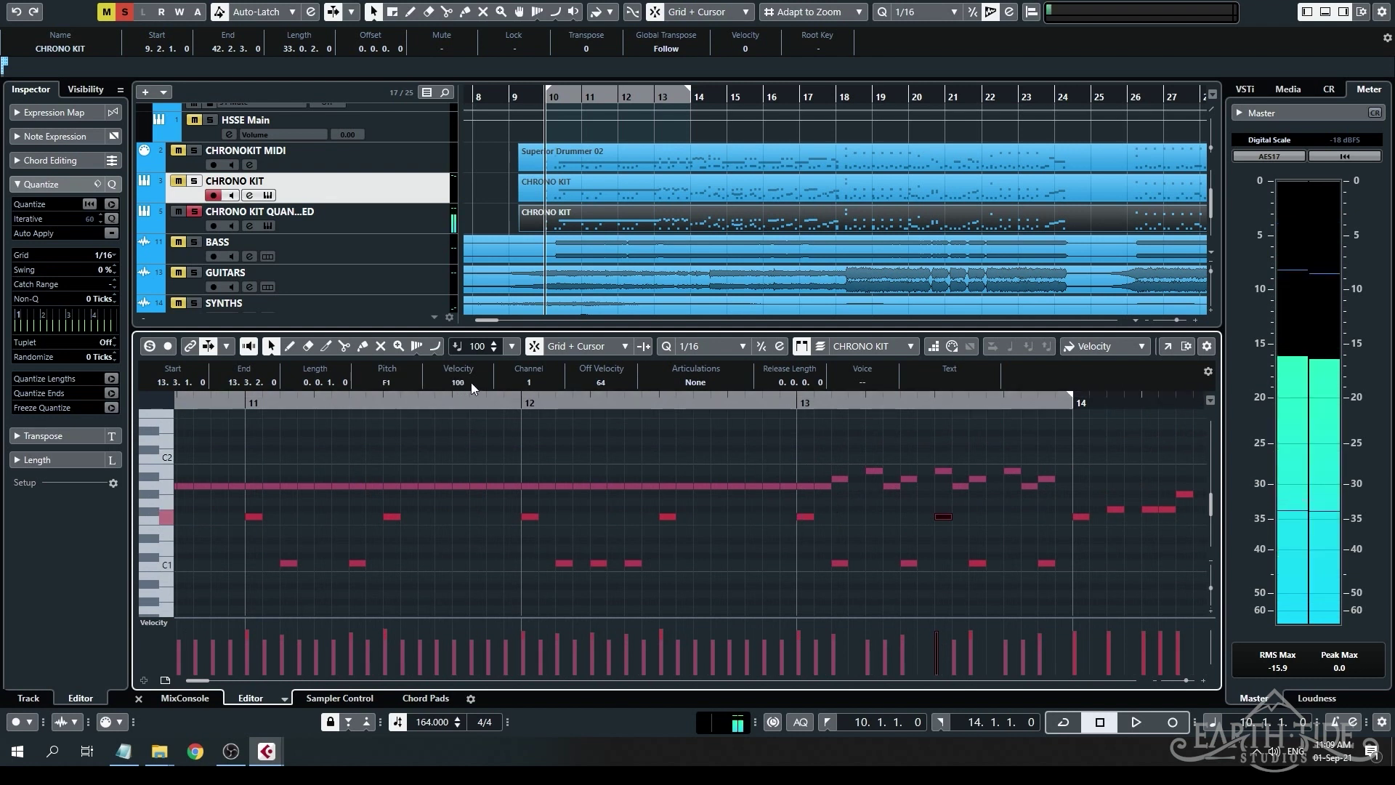
{"action": "left_click_drag", "start_coordinate": [800, 509], "coordinate": [826, 536]}
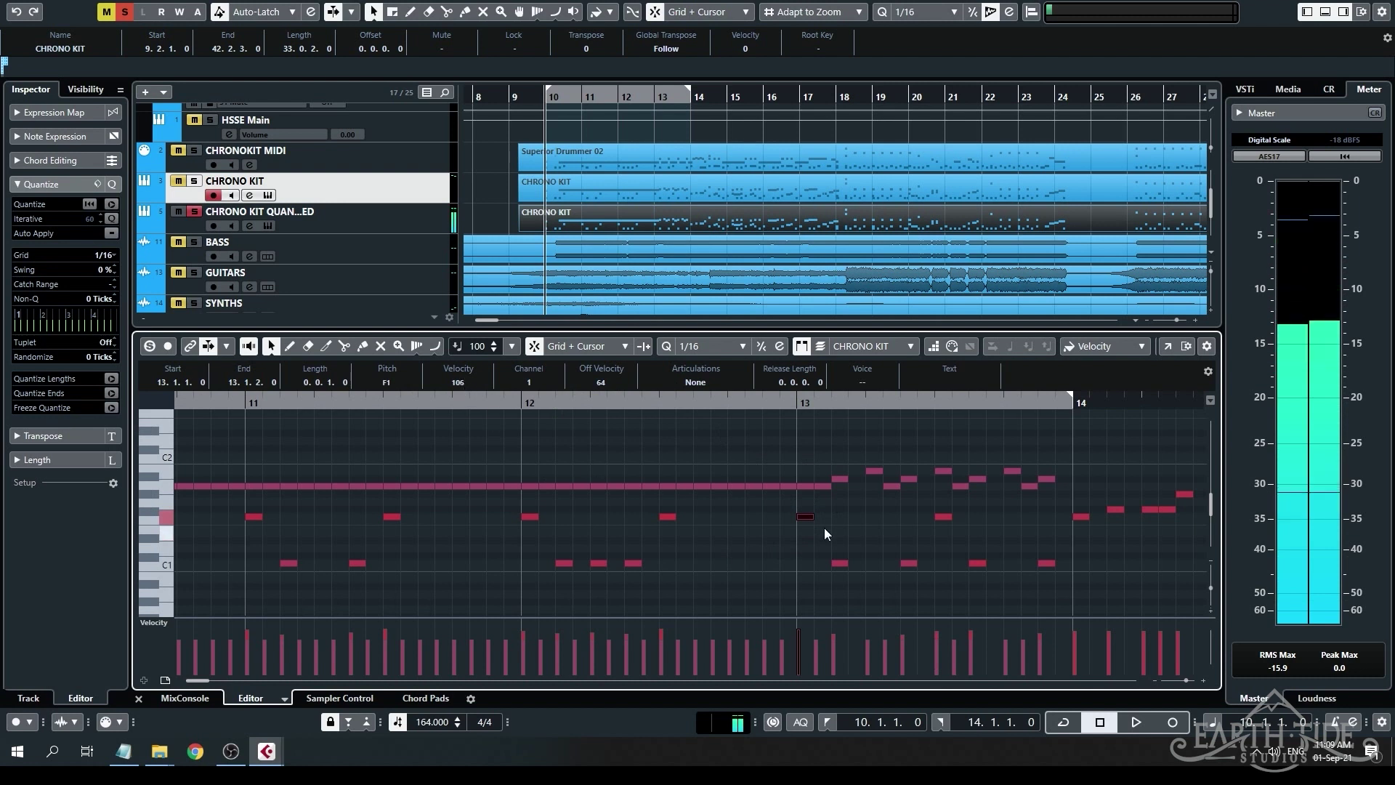
Select the run of A1 notes from 10.2.3 to the start of bar 13 and redraw their velocities unevenly, starting at 58.
{"action": "scroll", "coordinate": [824, 528], "scroll_direction": "down", "scroll_amount": 3}
{"action": "scroll", "coordinate": [566, 484], "scroll_direction": "up", "scroll_amount": 2}
{"action": "left_click_drag", "start_coordinate": [517, 467], "coordinate": [1032, 491]}
{"action": "left_click", "coordinate": [594, 473]}
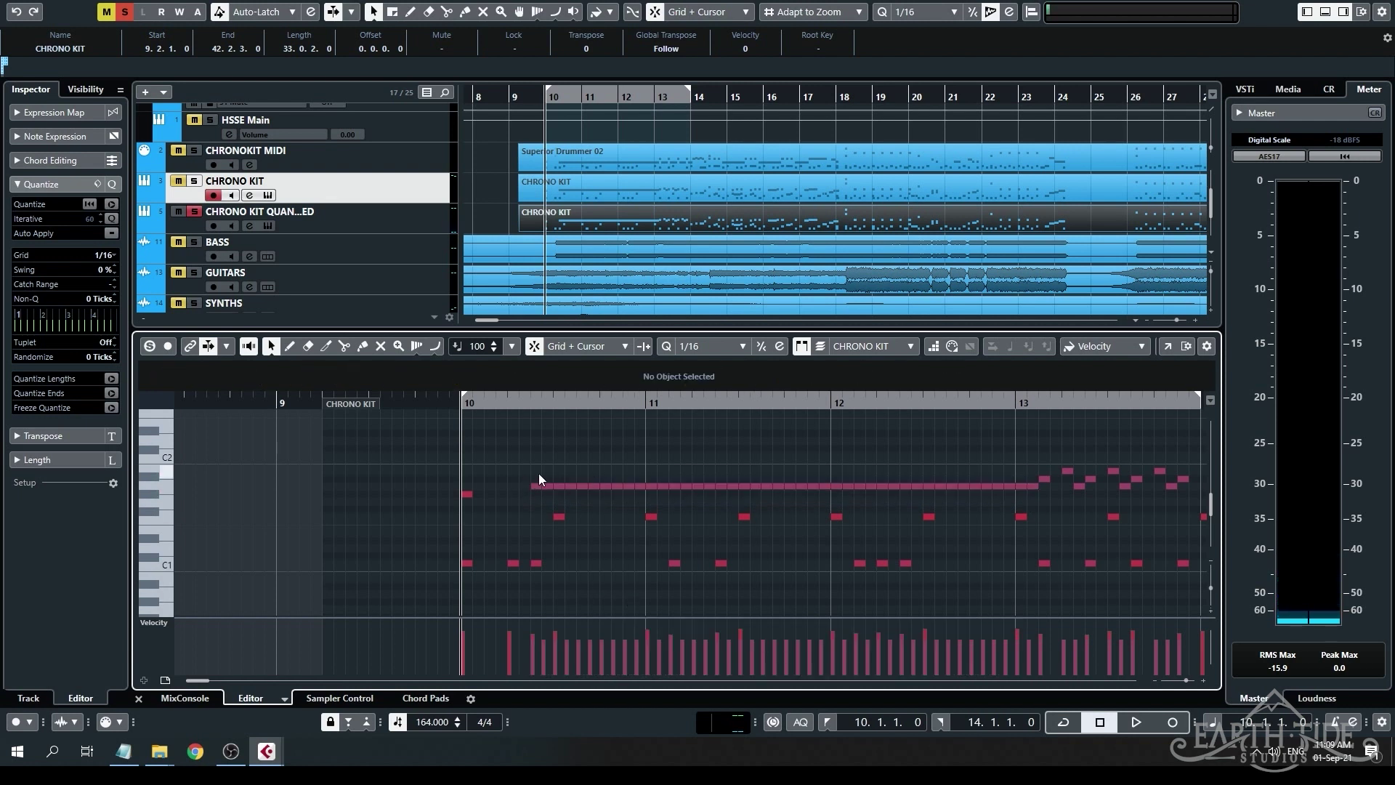
{"action": "scroll", "coordinate": [530, 472], "scroll_direction": "right", "scroll_amount": 3}
{"action": "left_click_drag", "start_coordinate": [315, 471], "coordinate": [835, 490]}
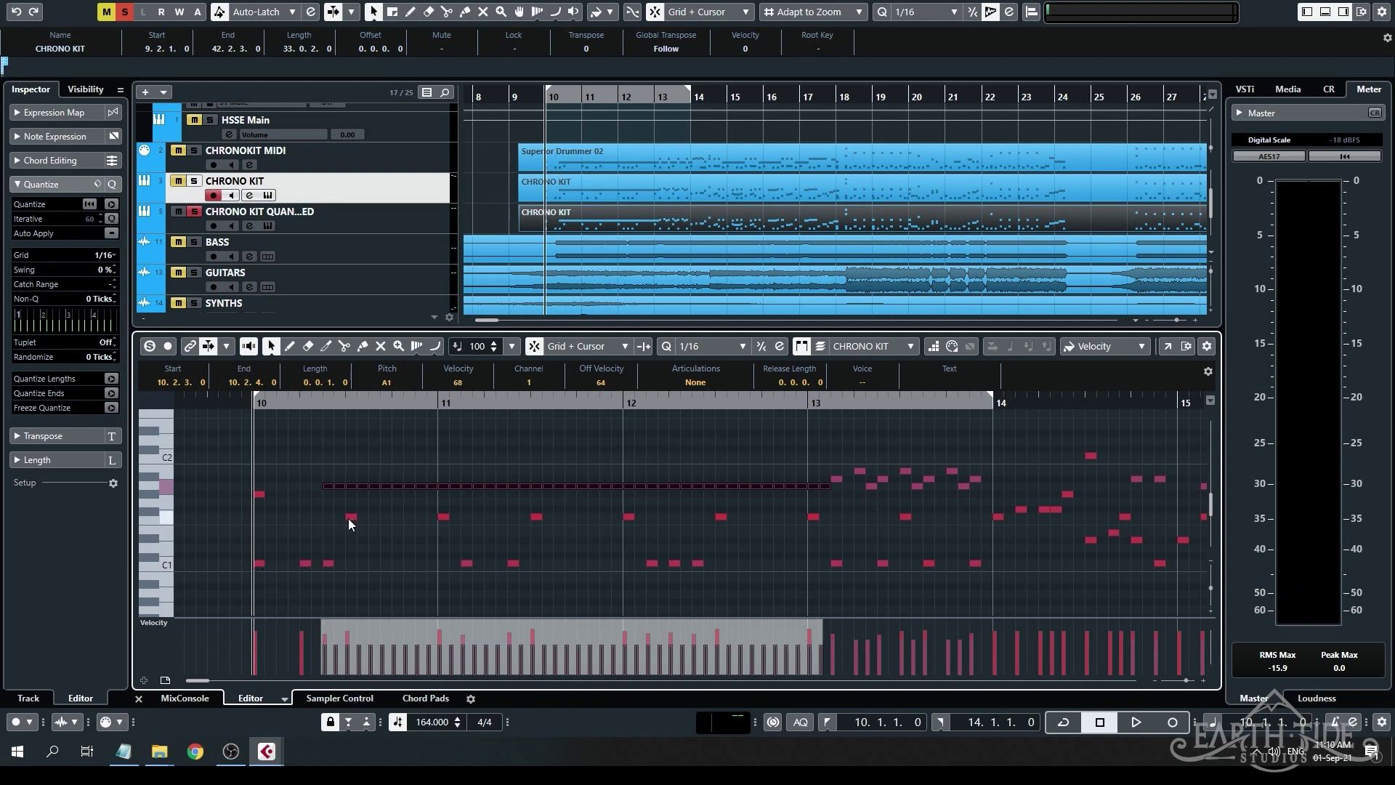
{"action": "scroll", "coordinate": [350, 485], "scroll_direction": "up", "scroll_amount": 3}
{"action": "left_click_drag", "start_coordinate": [351, 466], "coordinate": [805, 491]}
{"action": "scroll", "coordinate": [330, 456], "scroll_direction": "down", "scroll_amount": 3}
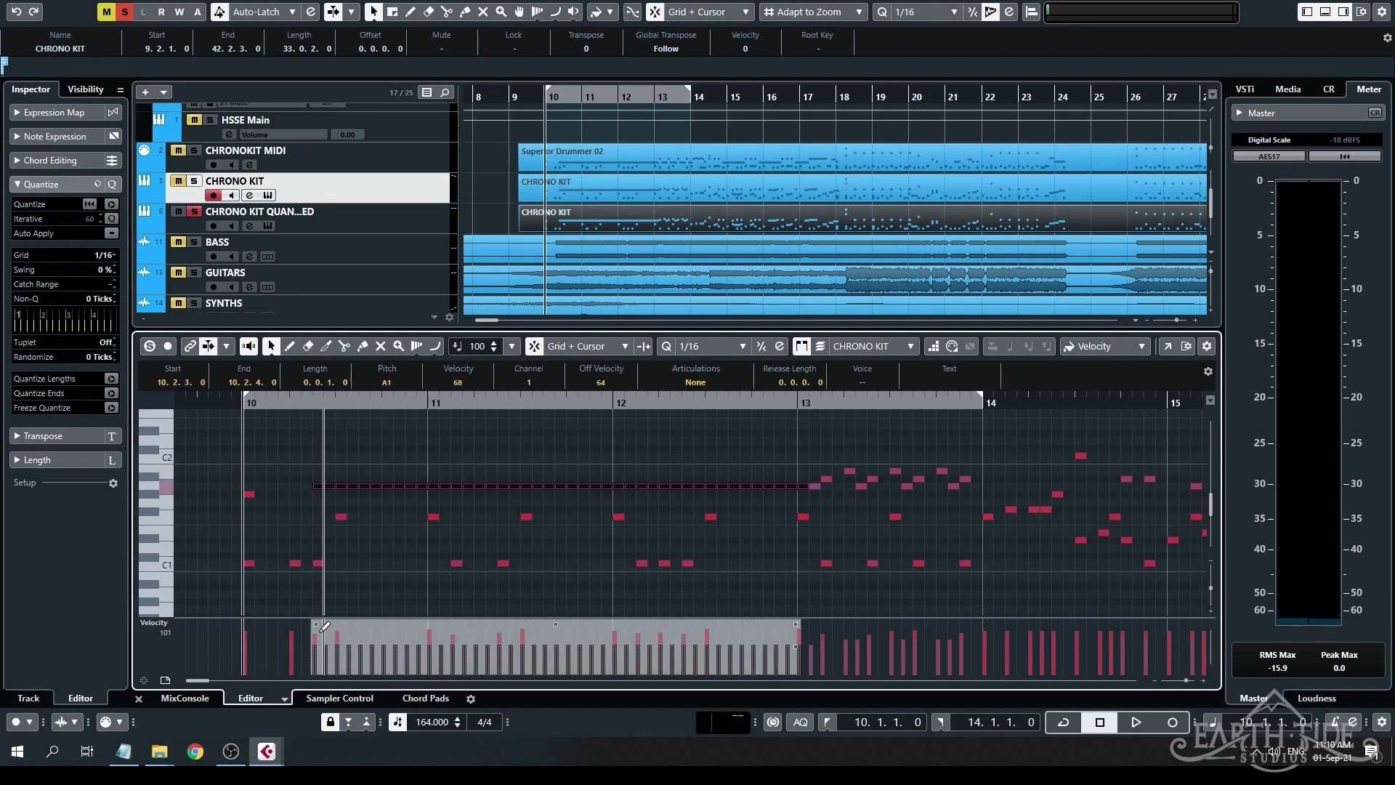
{"action": "left_click_drag", "start_coordinate": [322, 645], "coordinate": [795, 649]}
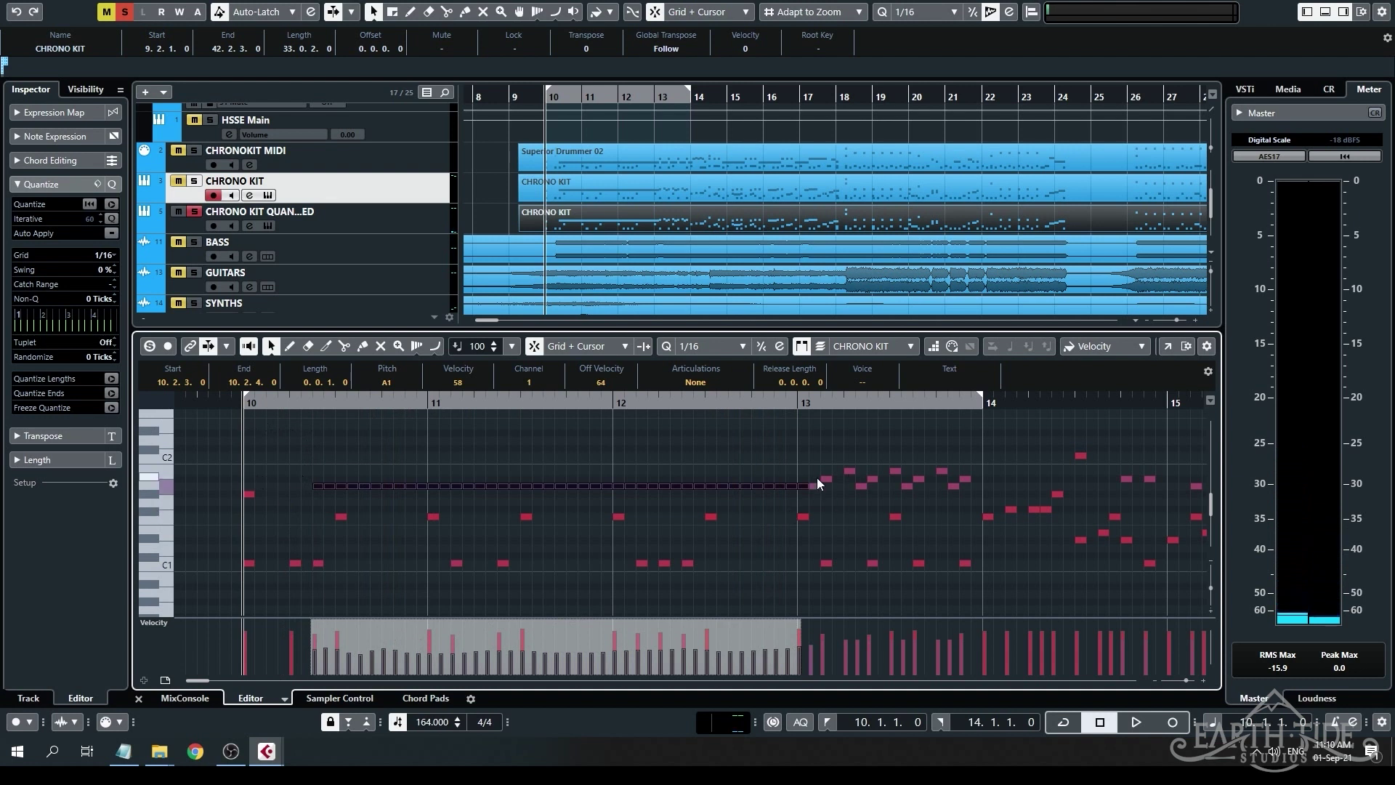
Audition individual A1 and B1 notes of the fill in bar 13 and play the passage from 13.1.1.
{"action": "scroll", "coordinate": [813, 465], "scroll_direction": "up", "scroll_amount": 4}
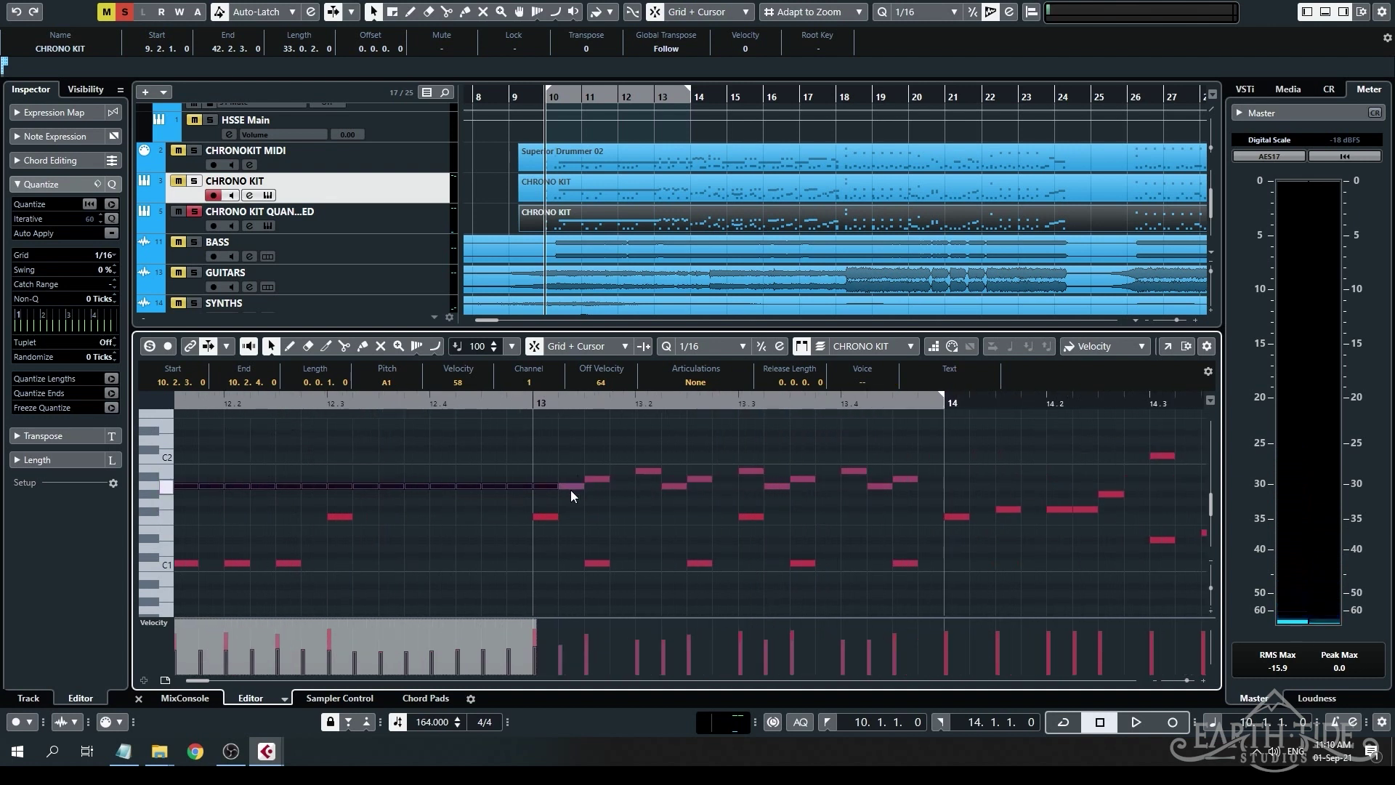
{"action": "left_click", "coordinate": [571, 489]}
{"action": "left_click", "coordinate": [596, 480]}
{"action": "left_click", "coordinate": [647, 473]}
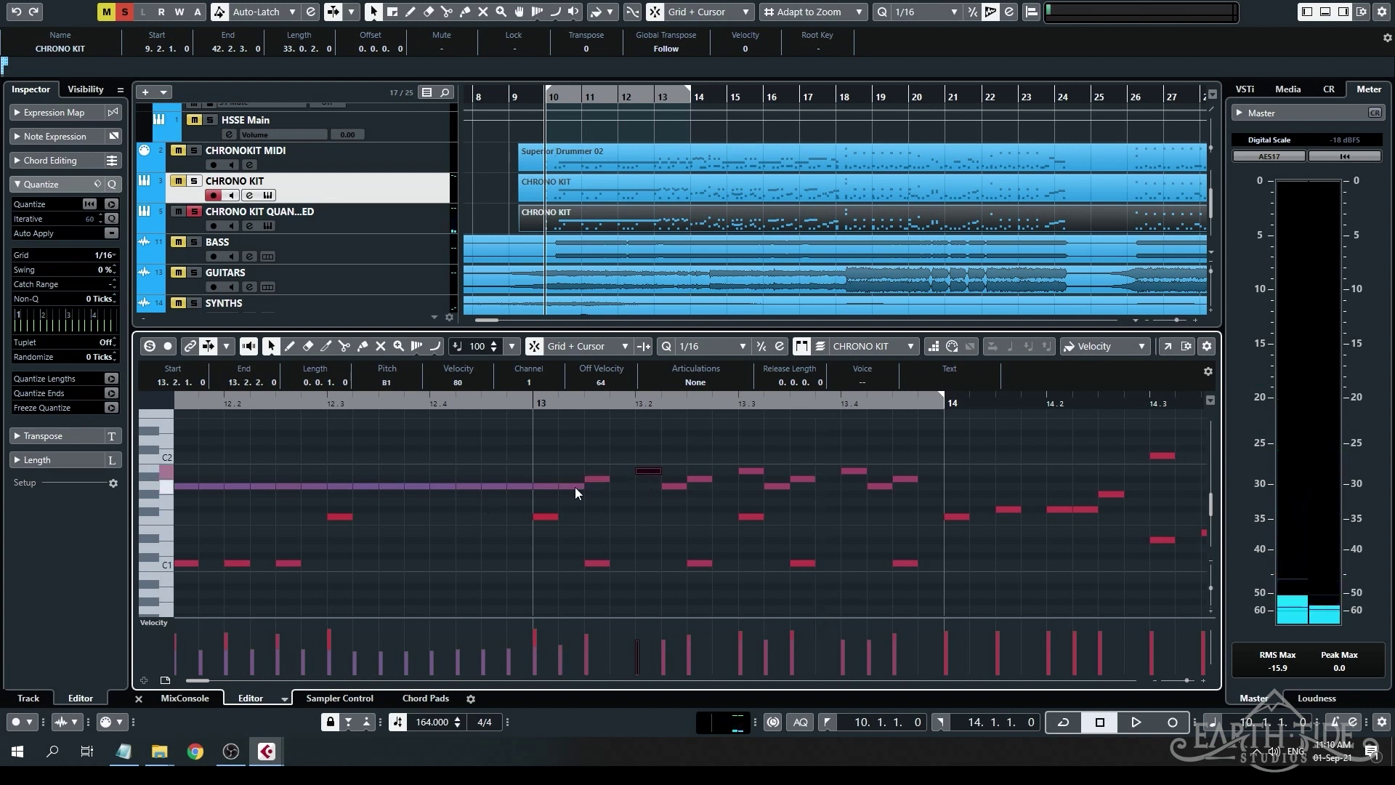
{"action": "left_click", "coordinate": [536, 403]}
{"action": "key", "text": "space"}
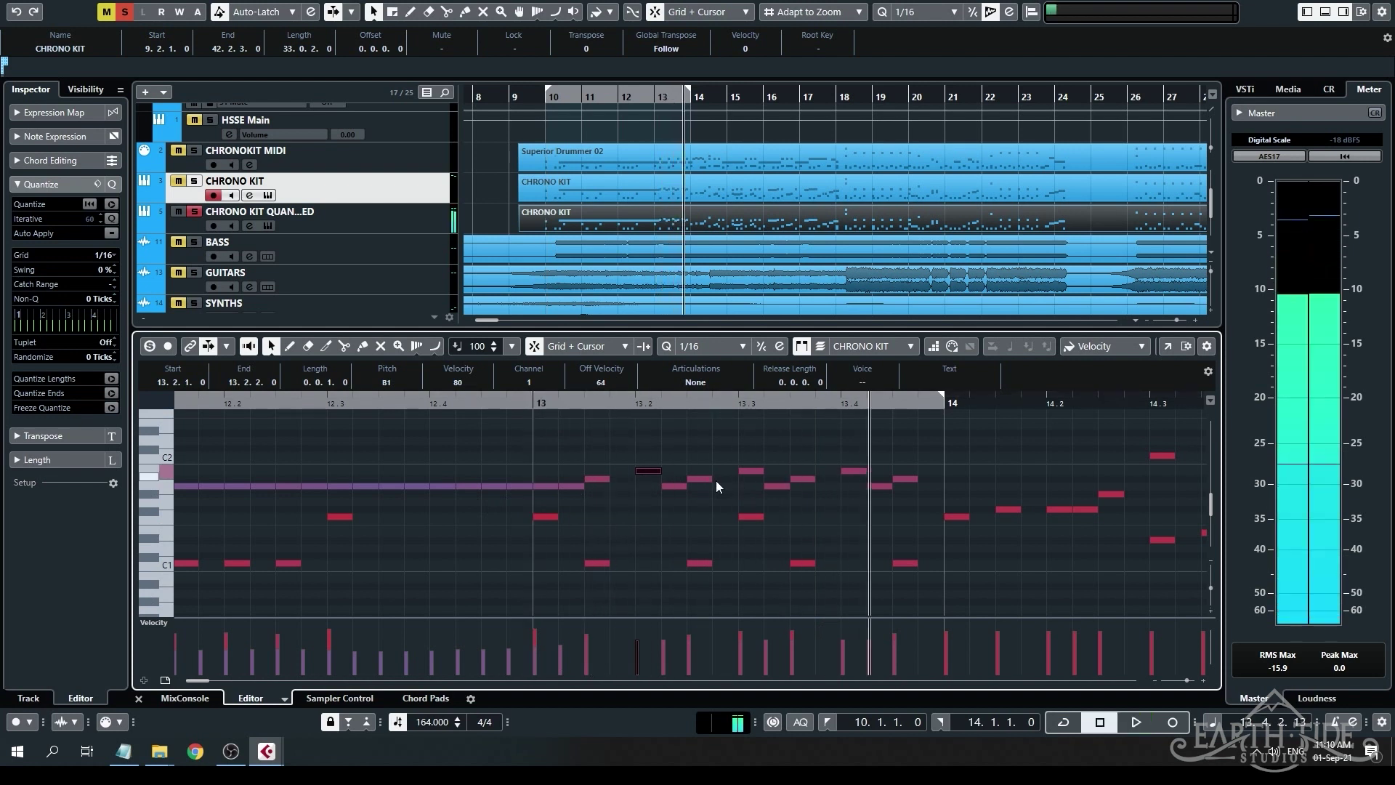
{"action": "key", "text": "space"}
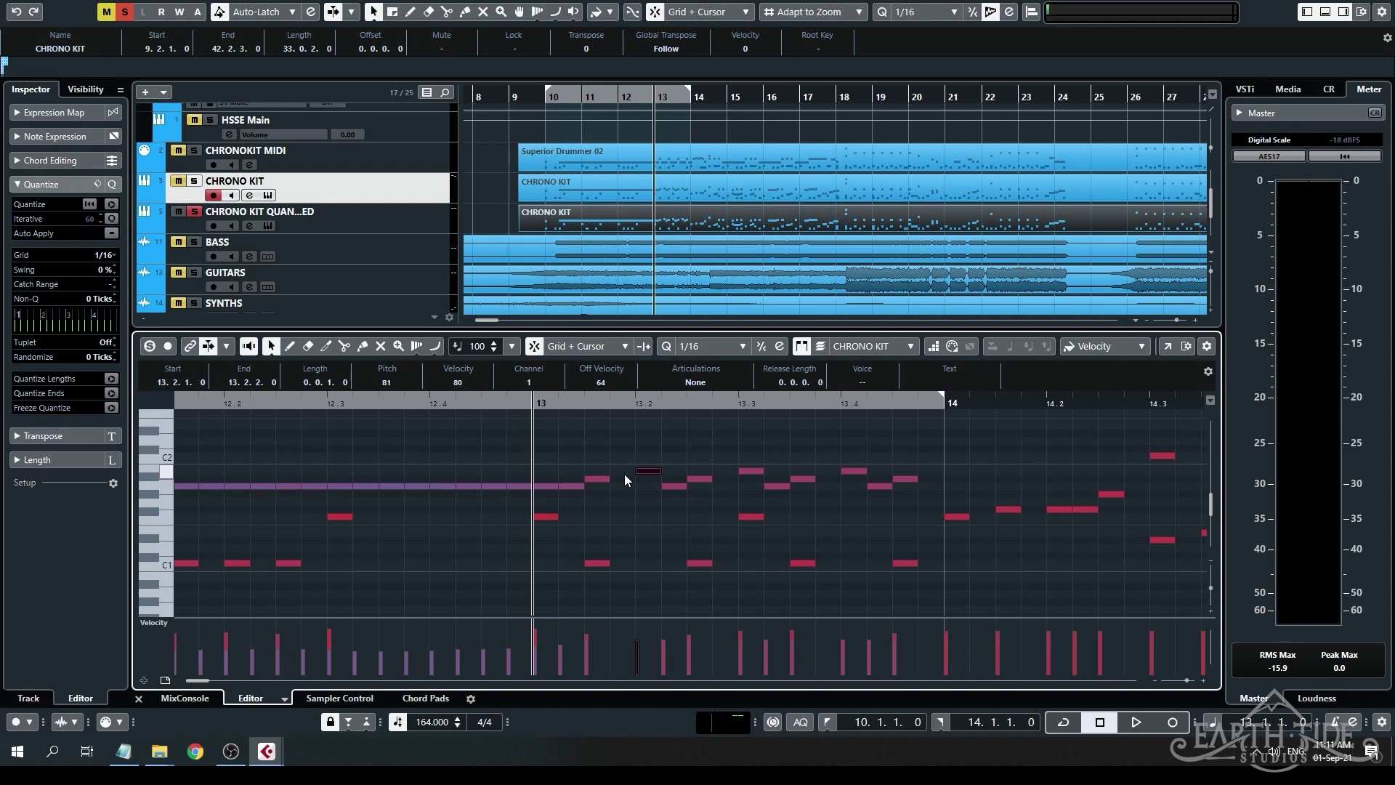
{"action": "left_click", "coordinate": [564, 486]}
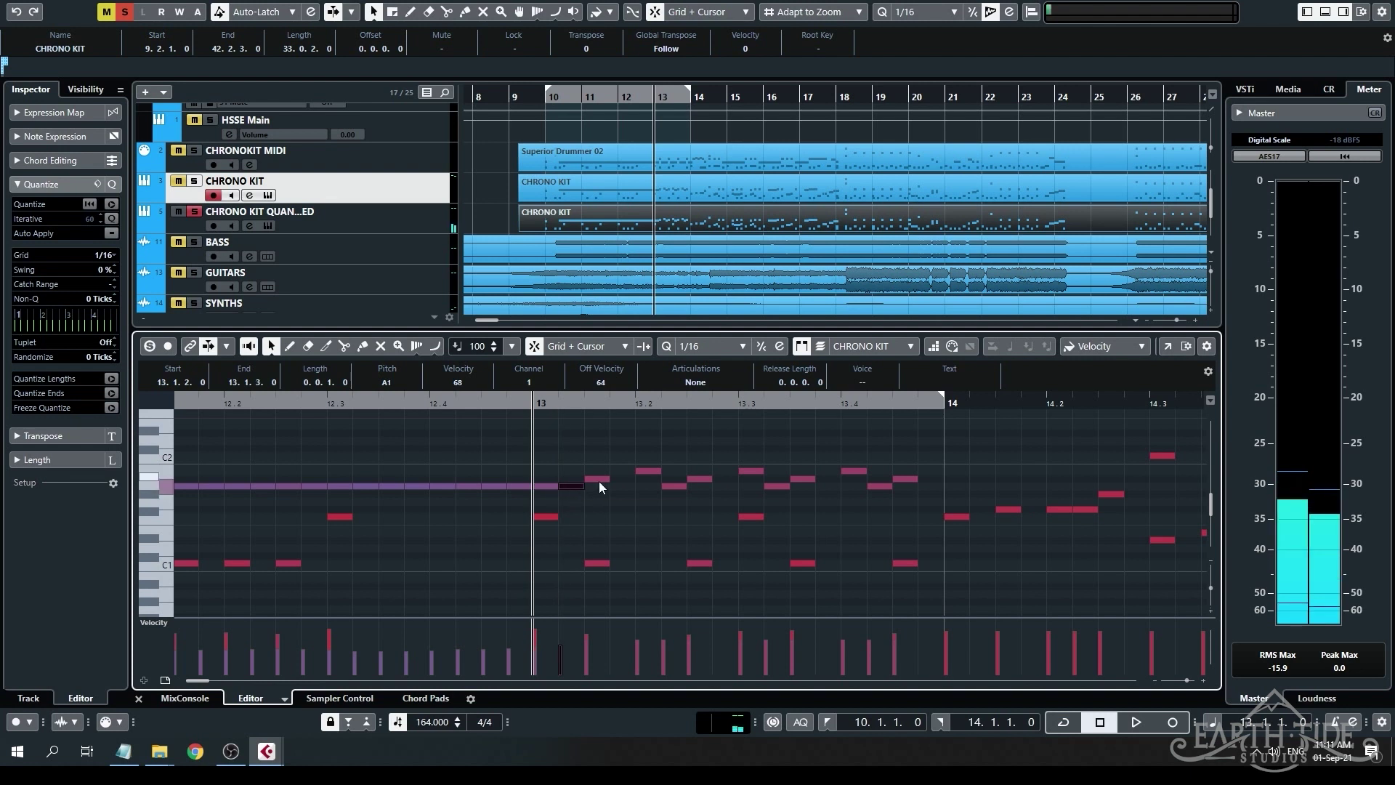
{"action": "left_click", "coordinate": [649, 472]}
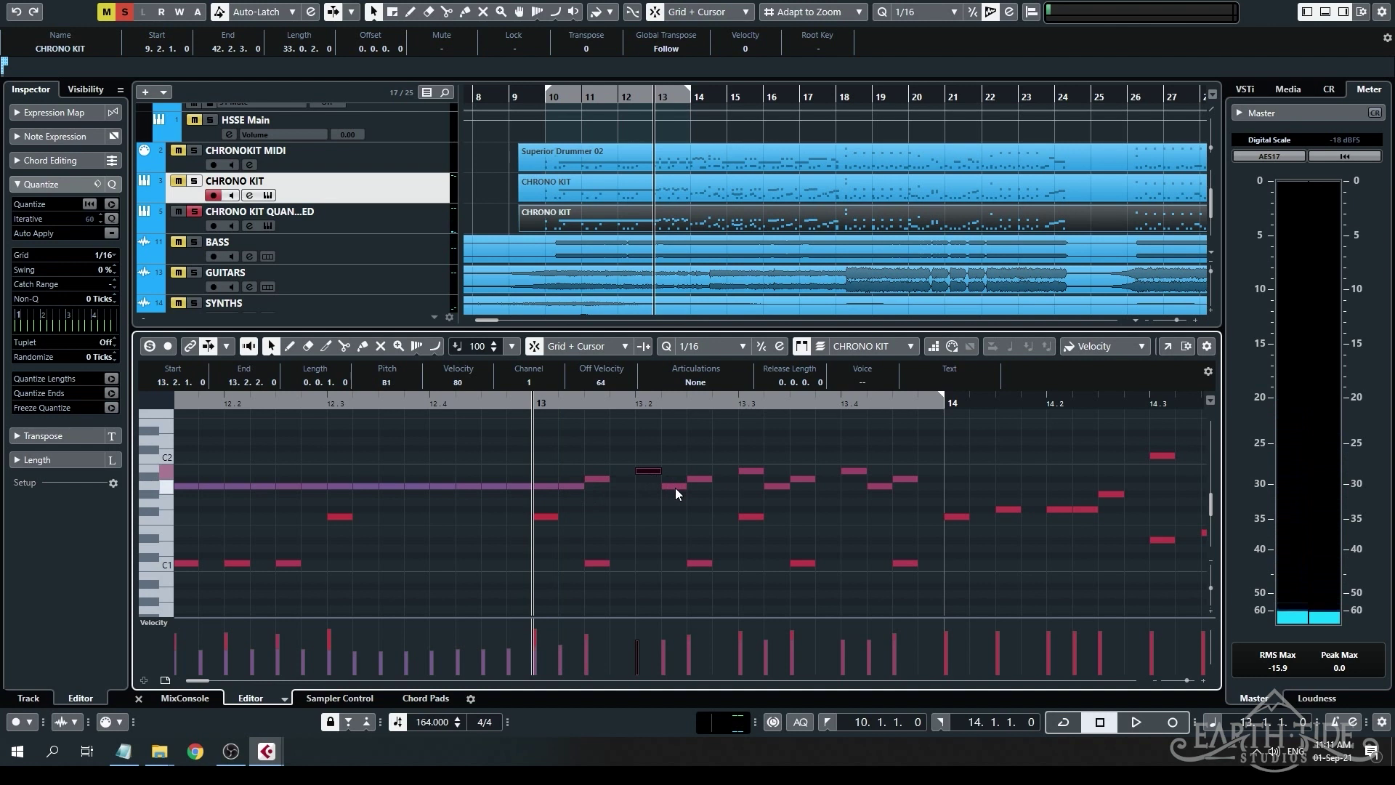
Try moving the three B1 notes of the bar 13 fill down to A1 and play the passage from 13.1.1.
{"action": "left_click", "coordinate": [675, 487]}
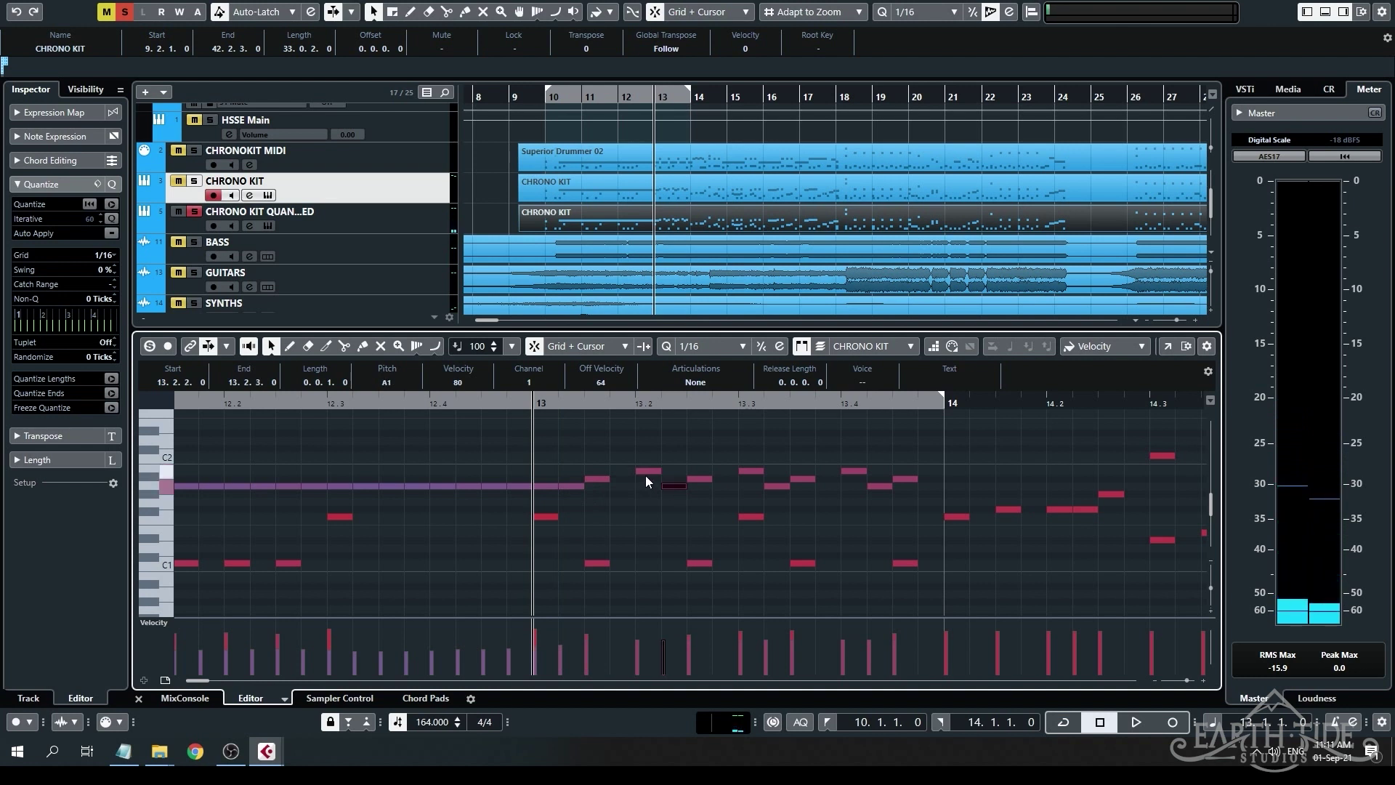
{"action": "left_click", "coordinate": [646, 471]}
{"action": "left_click", "coordinate": [748, 471], "text": "shift"}
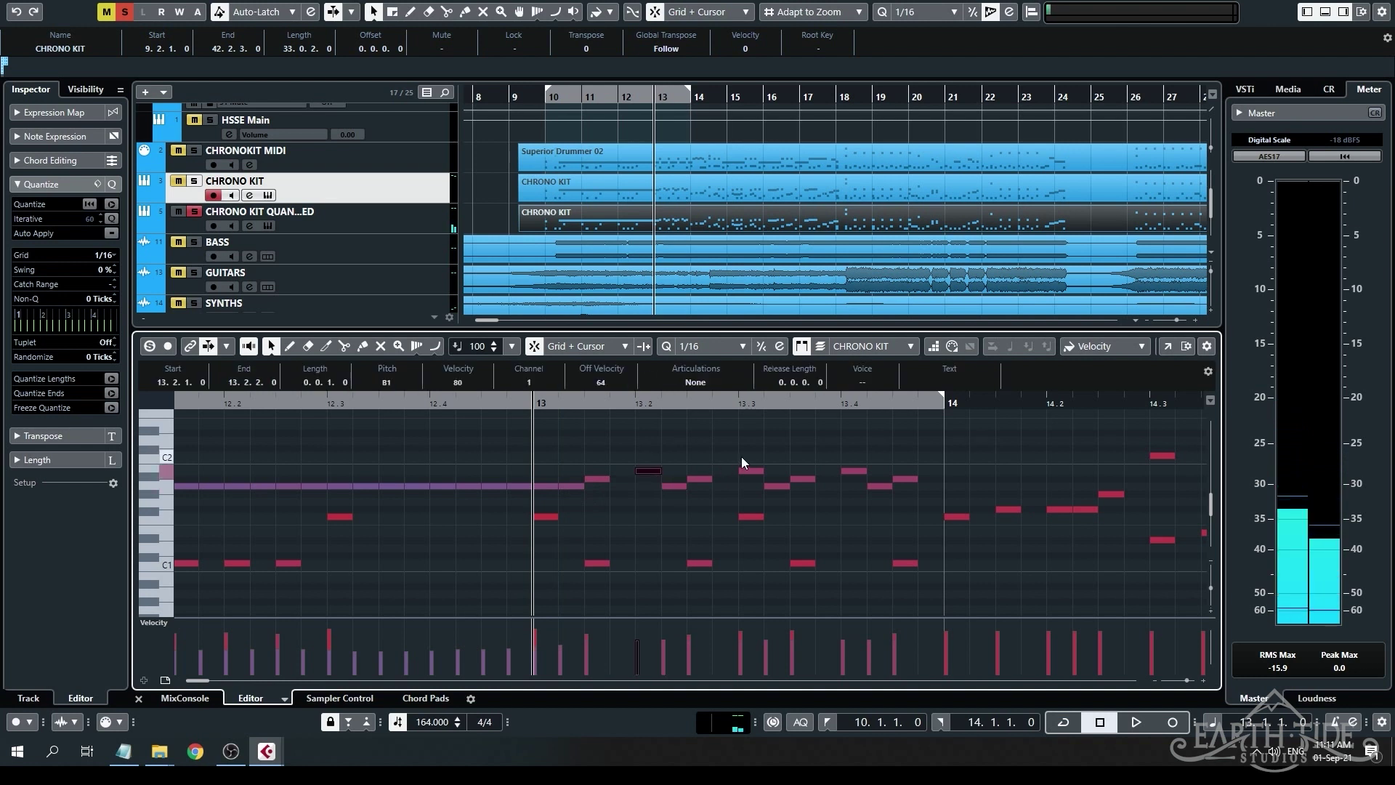
{"action": "left_click", "coordinate": [852, 471], "text": "shift"}
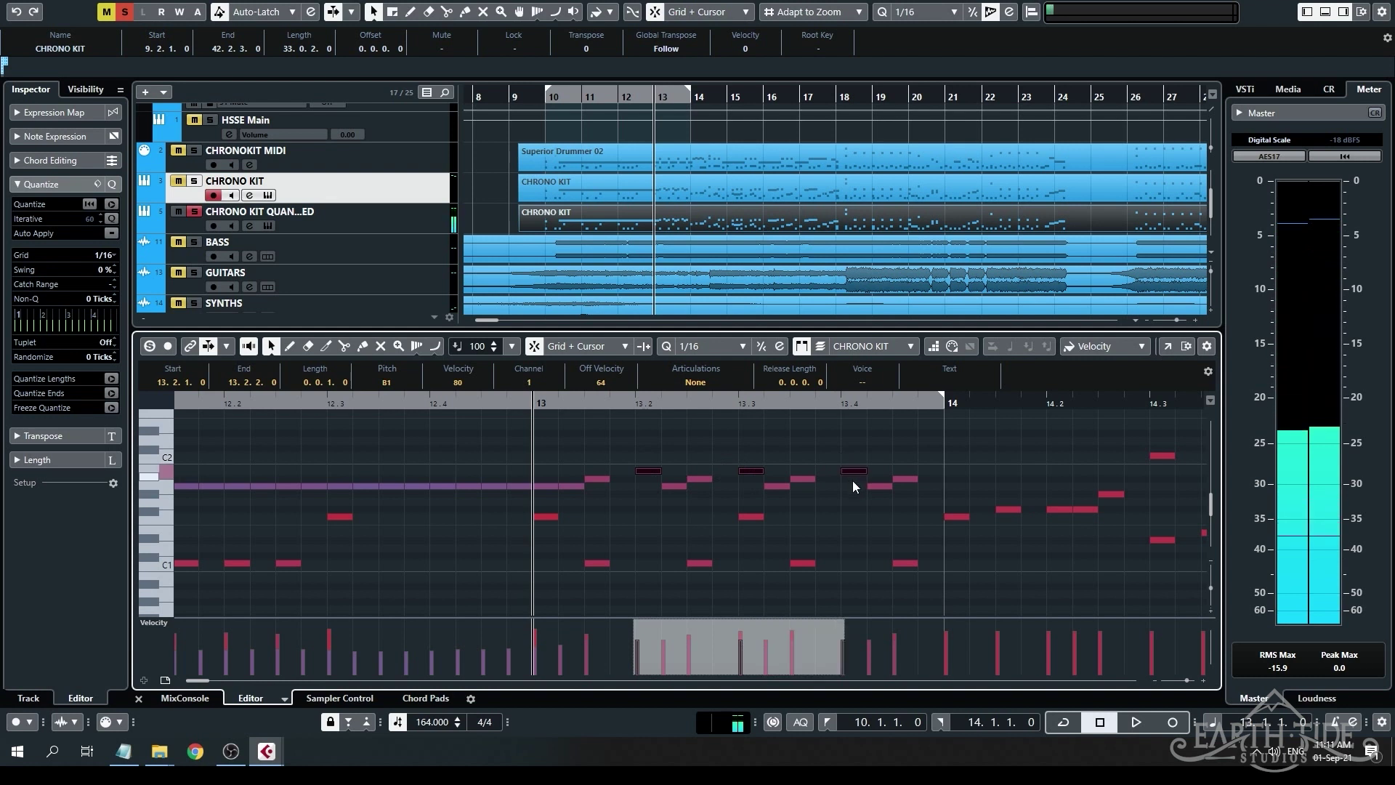
{"action": "key", "text": "Down"}
{"action": "key", "text": "Down"}
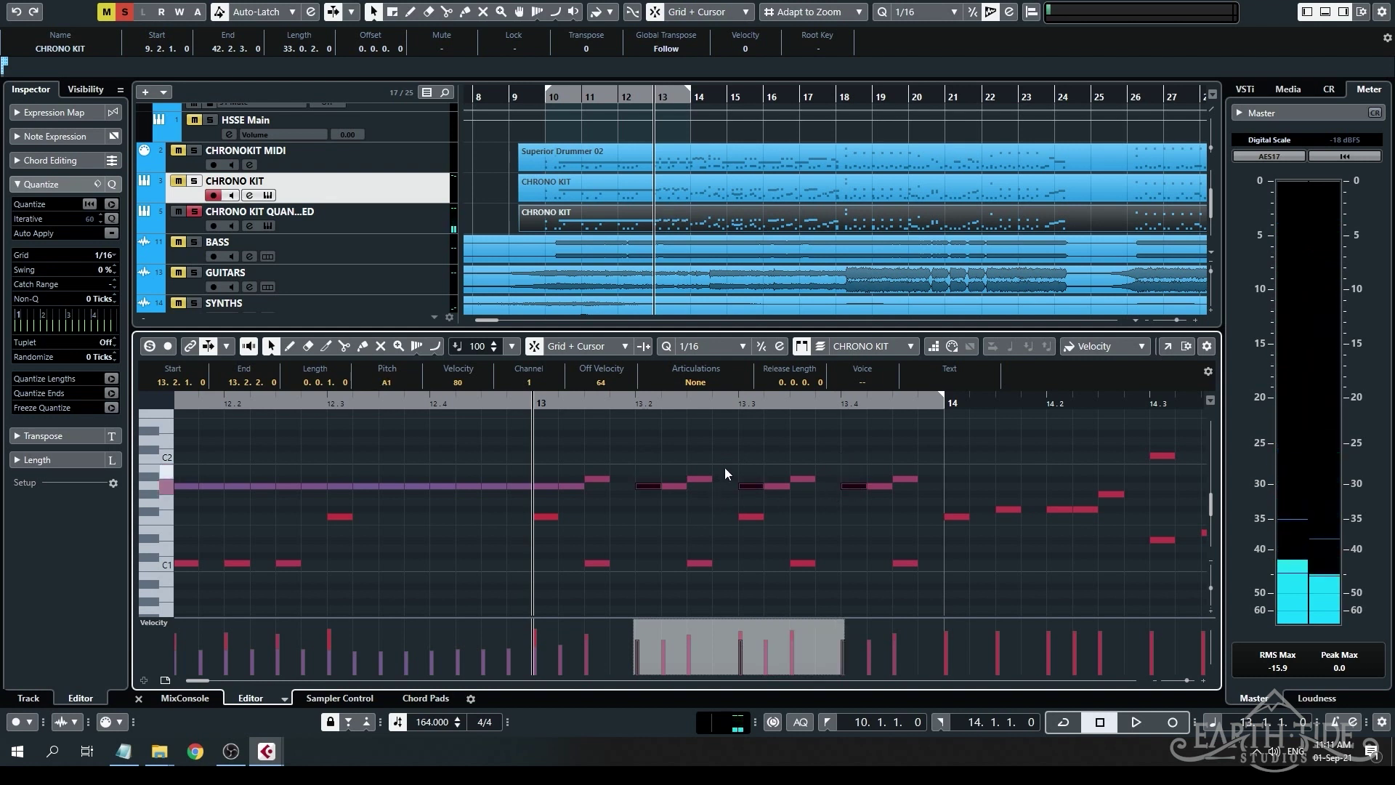
{"action": "key", "text": "space"}
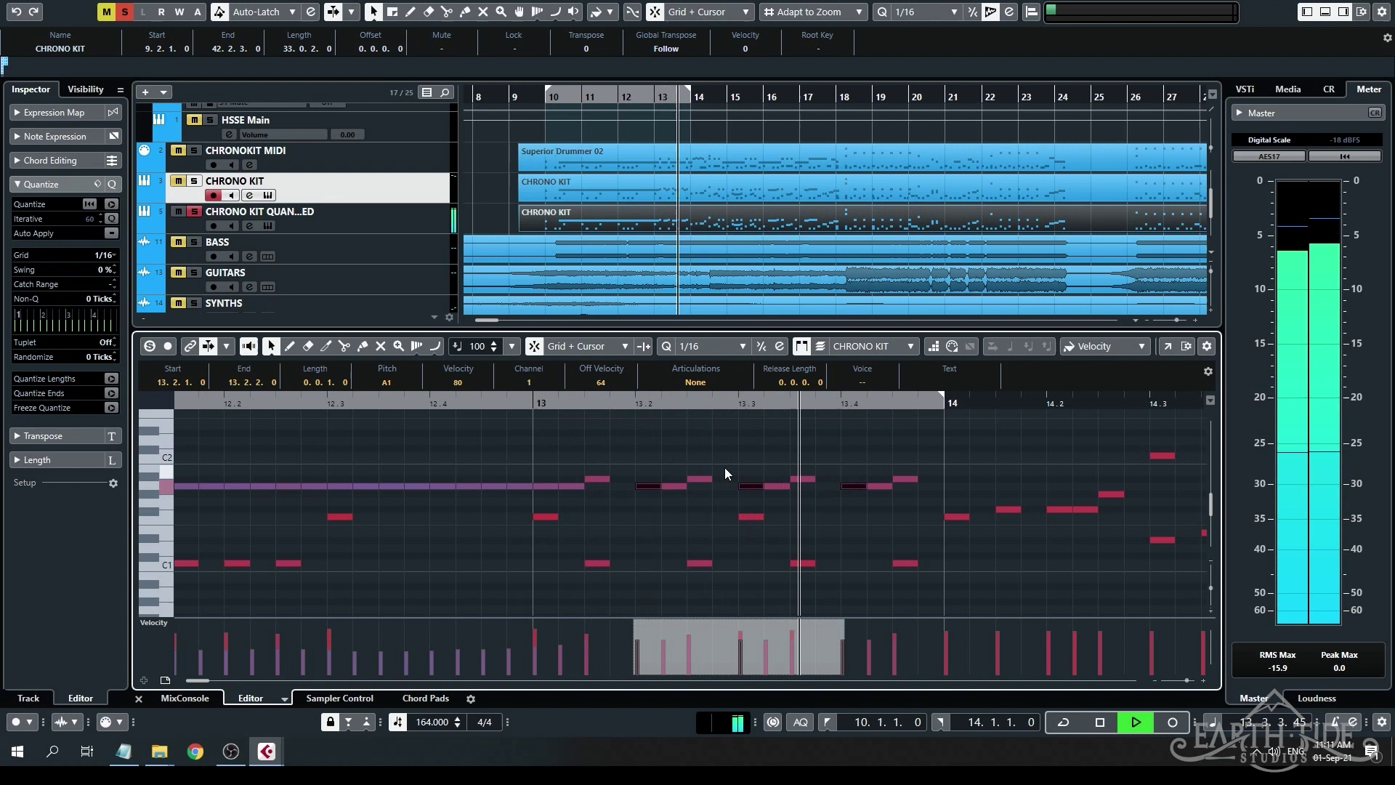
Move the three selected fill notes back up to B1, then stop playback and return to the start of bar 13.
{"action": "key", "text": "Up"}
{"action": "key", "text": "Up"}
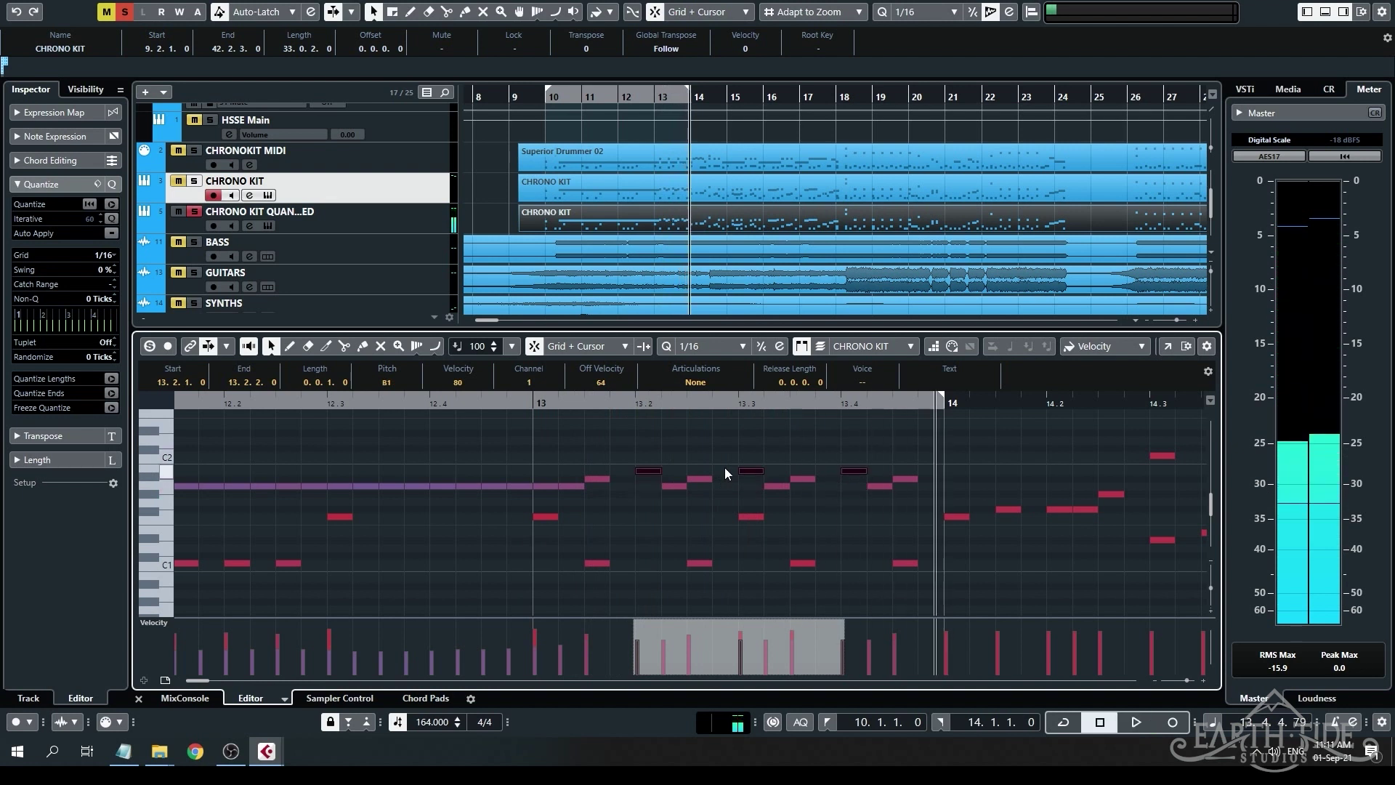
{"action": "key", "text": "space"}
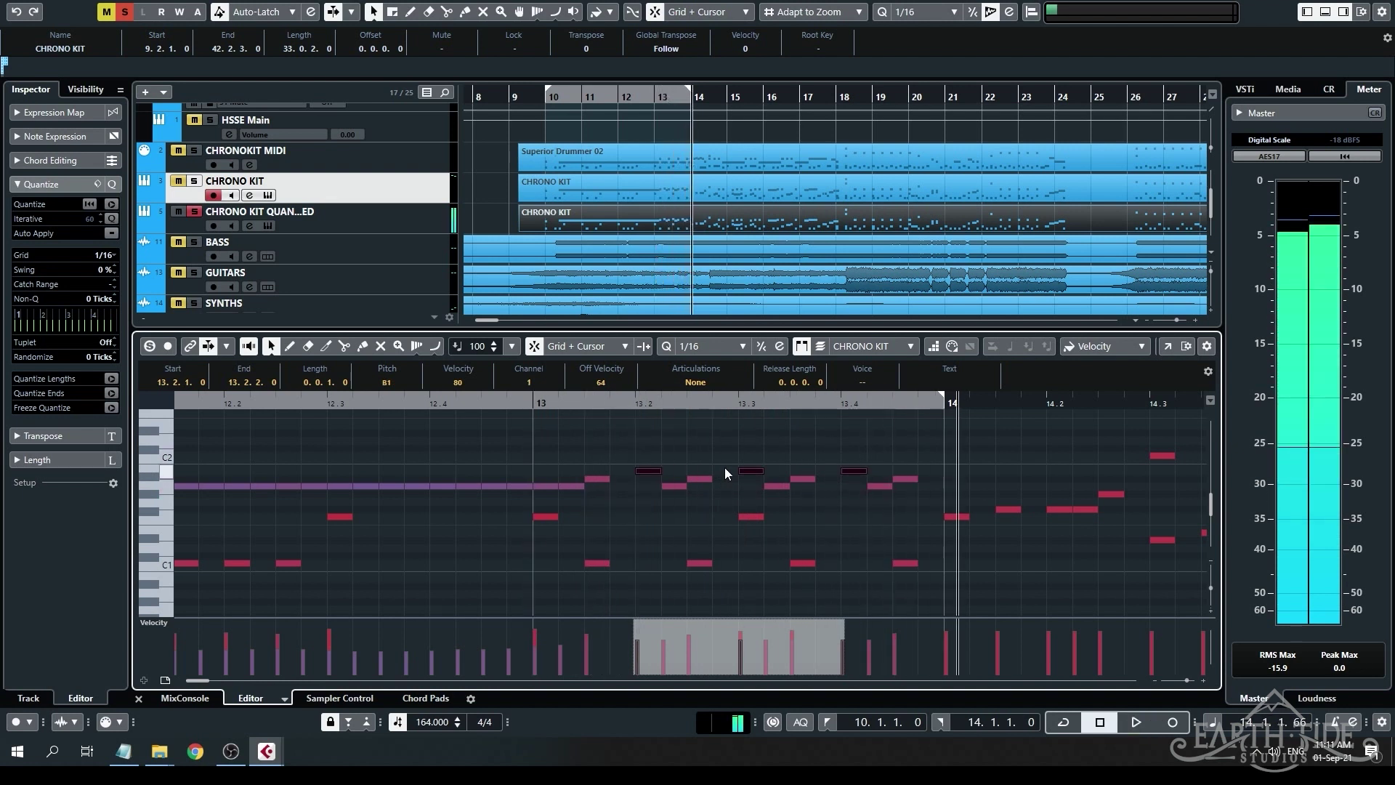
{"action": "key", "text": "KP_0"}
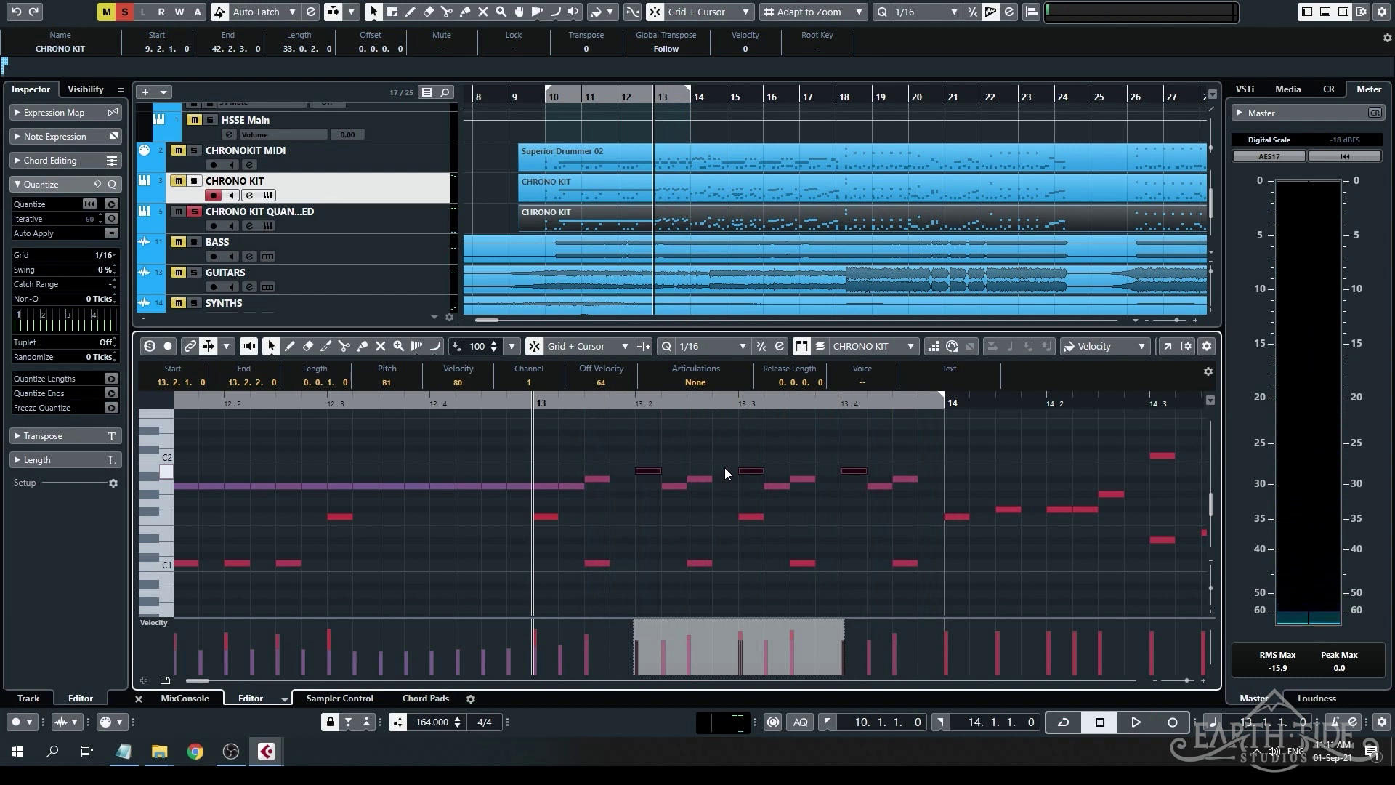
Audition the first A#1, B1 and A1 notes of the bar 13 fill one by one.
{"action": "left_click", "coordinate": [725, 468]}
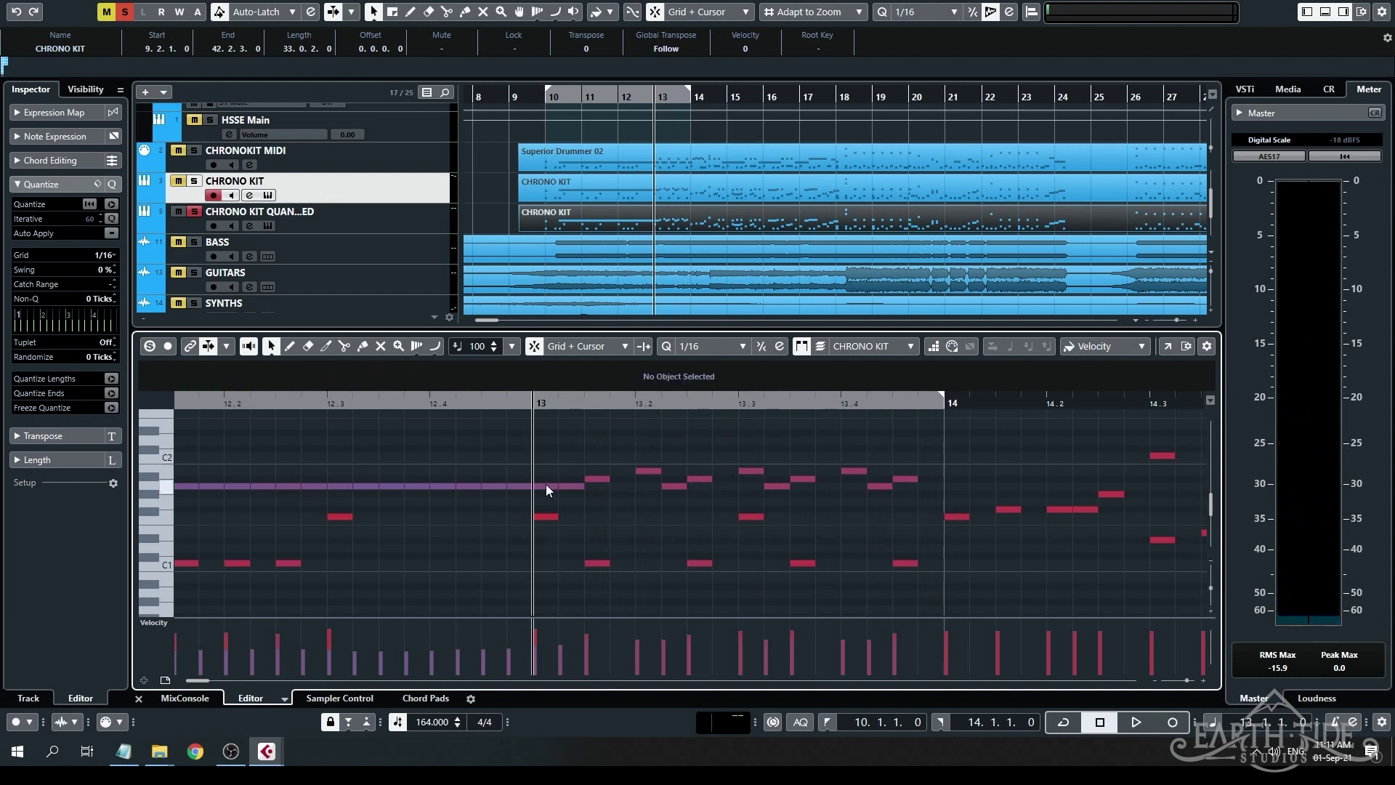
{"action": "left_click", "coordinate": [596, 479]}
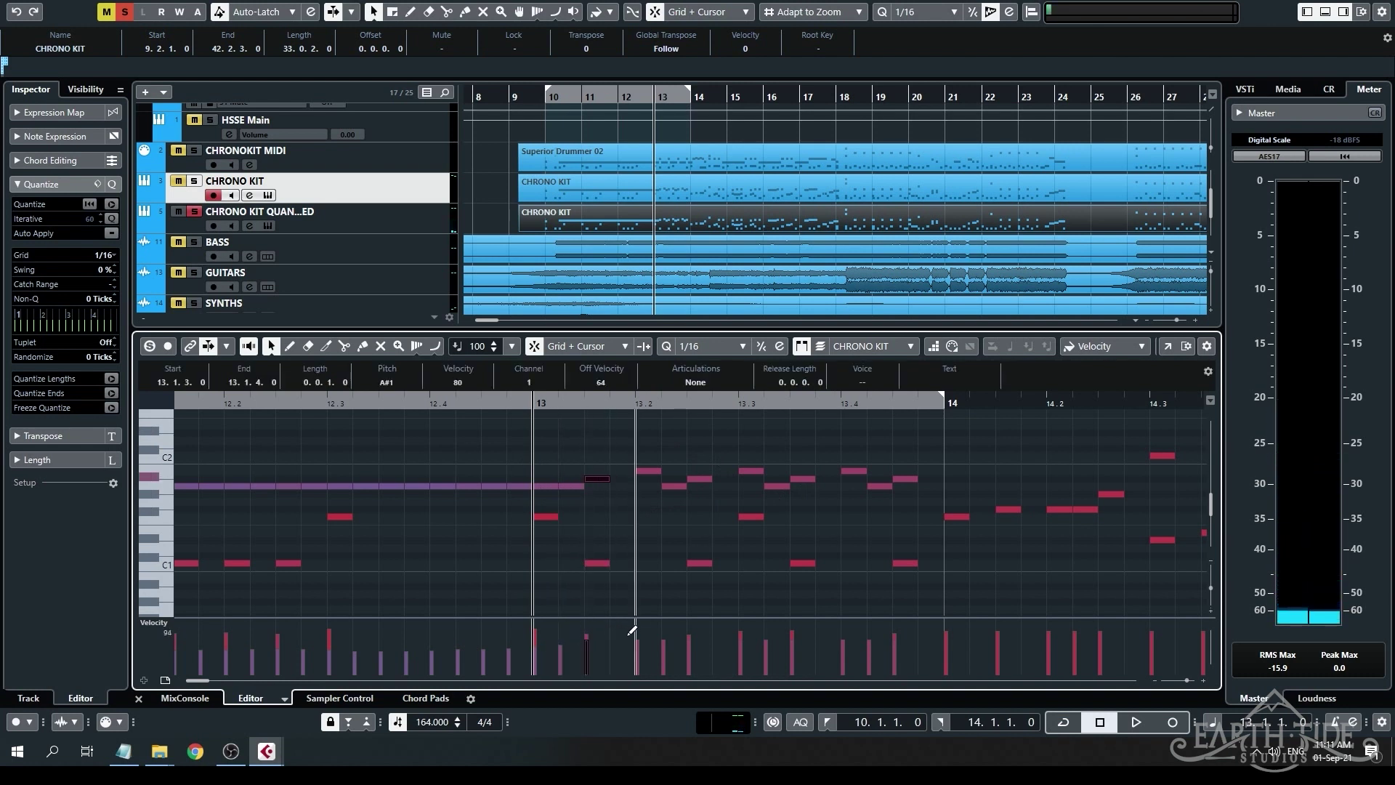
{"action": "left_click", "coordinate": [651, 471]}
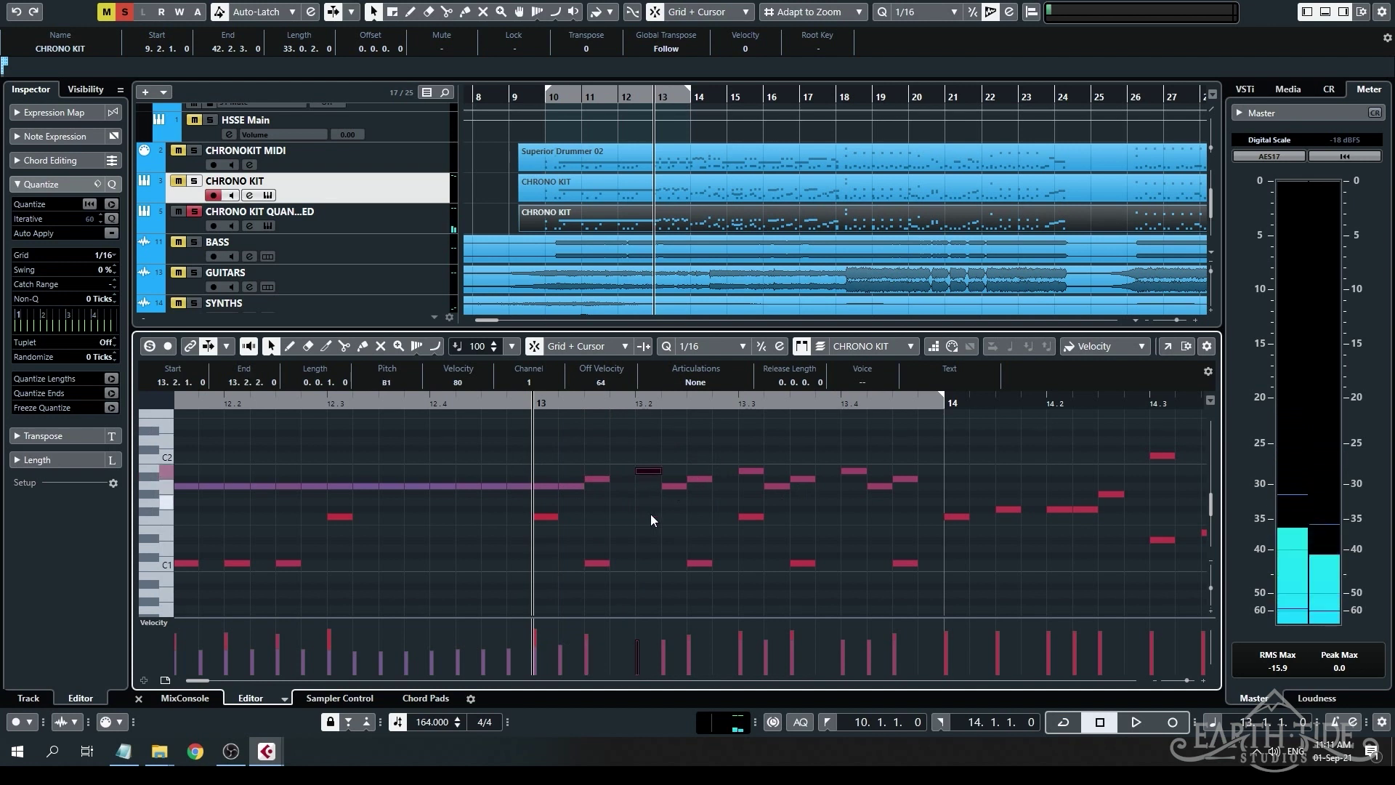
{"action": "left_click", "coordinate": [646, 473]}
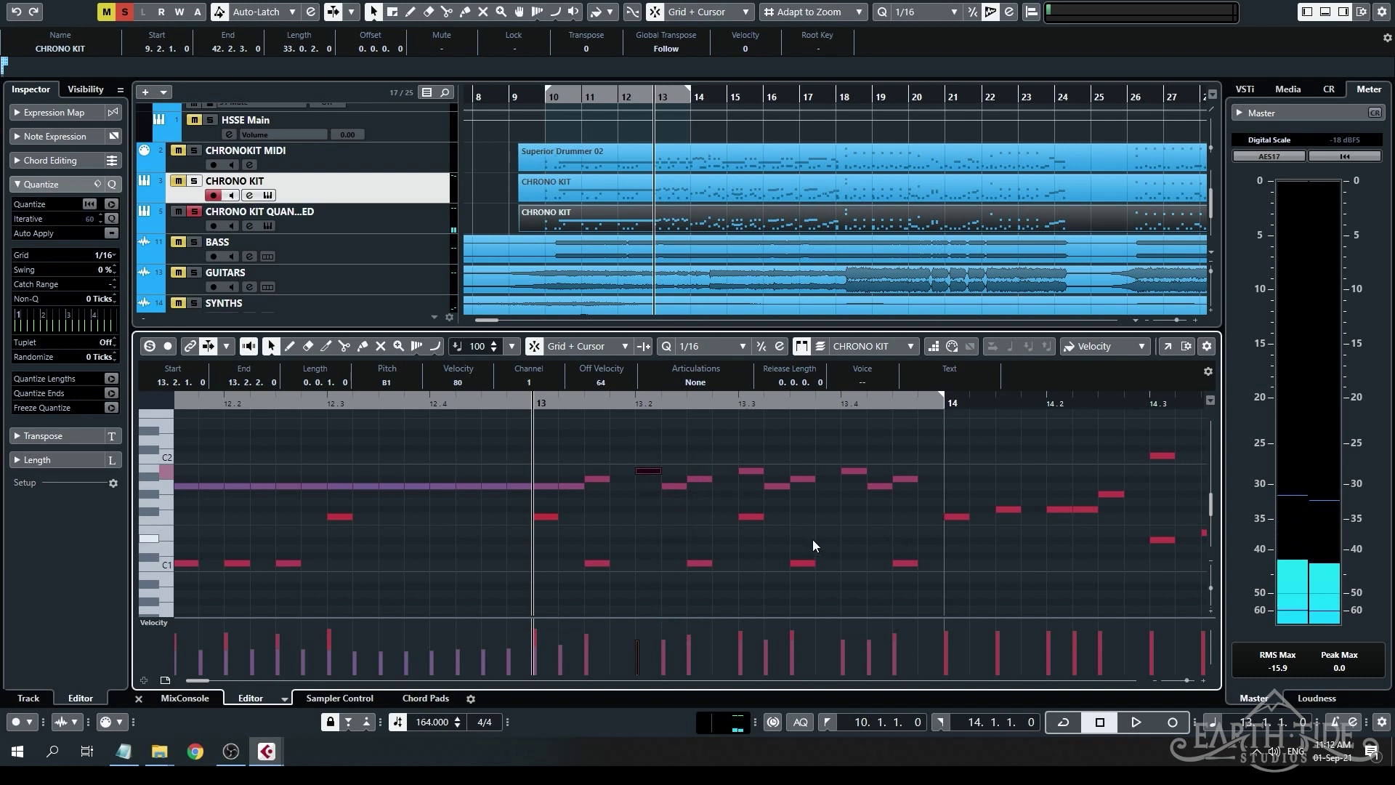
{"action": "left_click", "coordinate": [674, 485]}
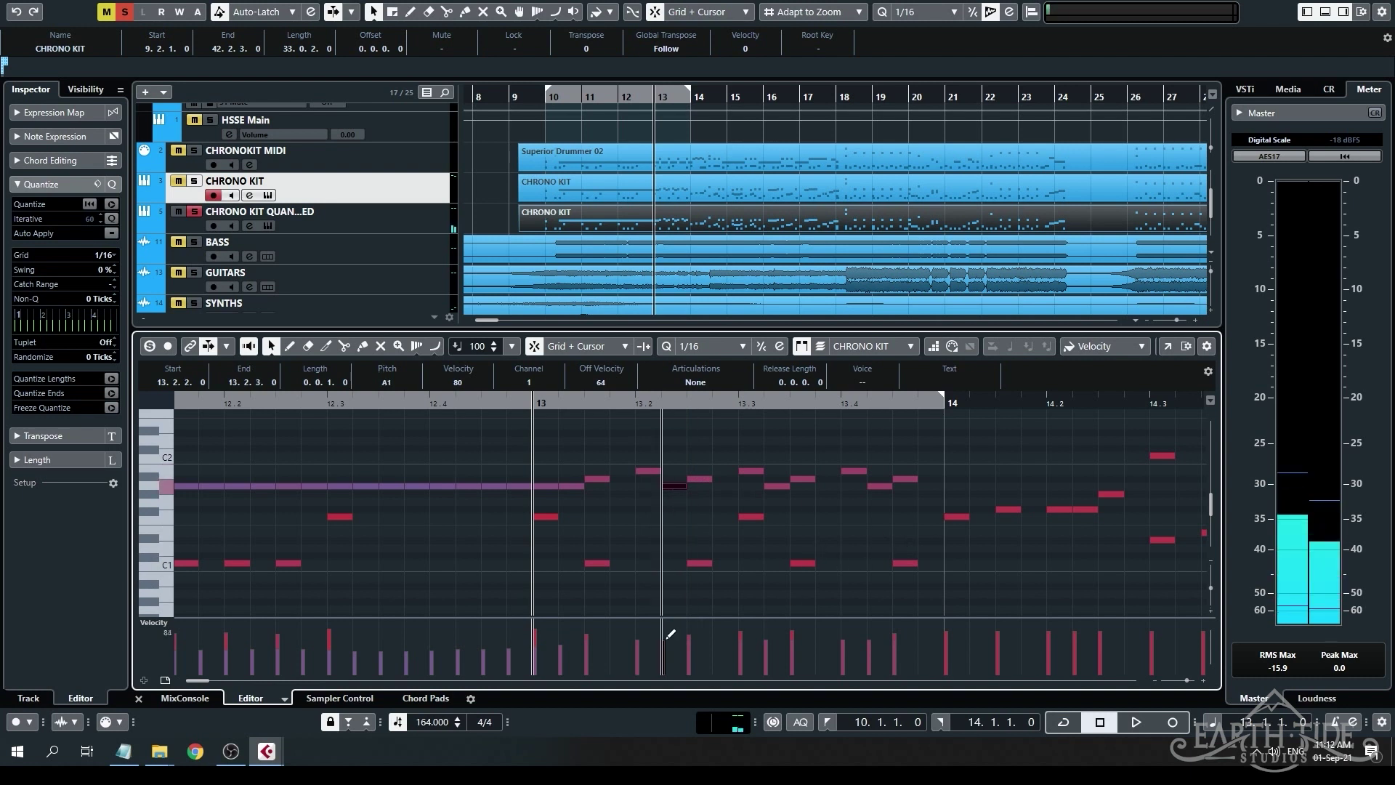
{"action": "left_click", "coordinate": [596, 479]}
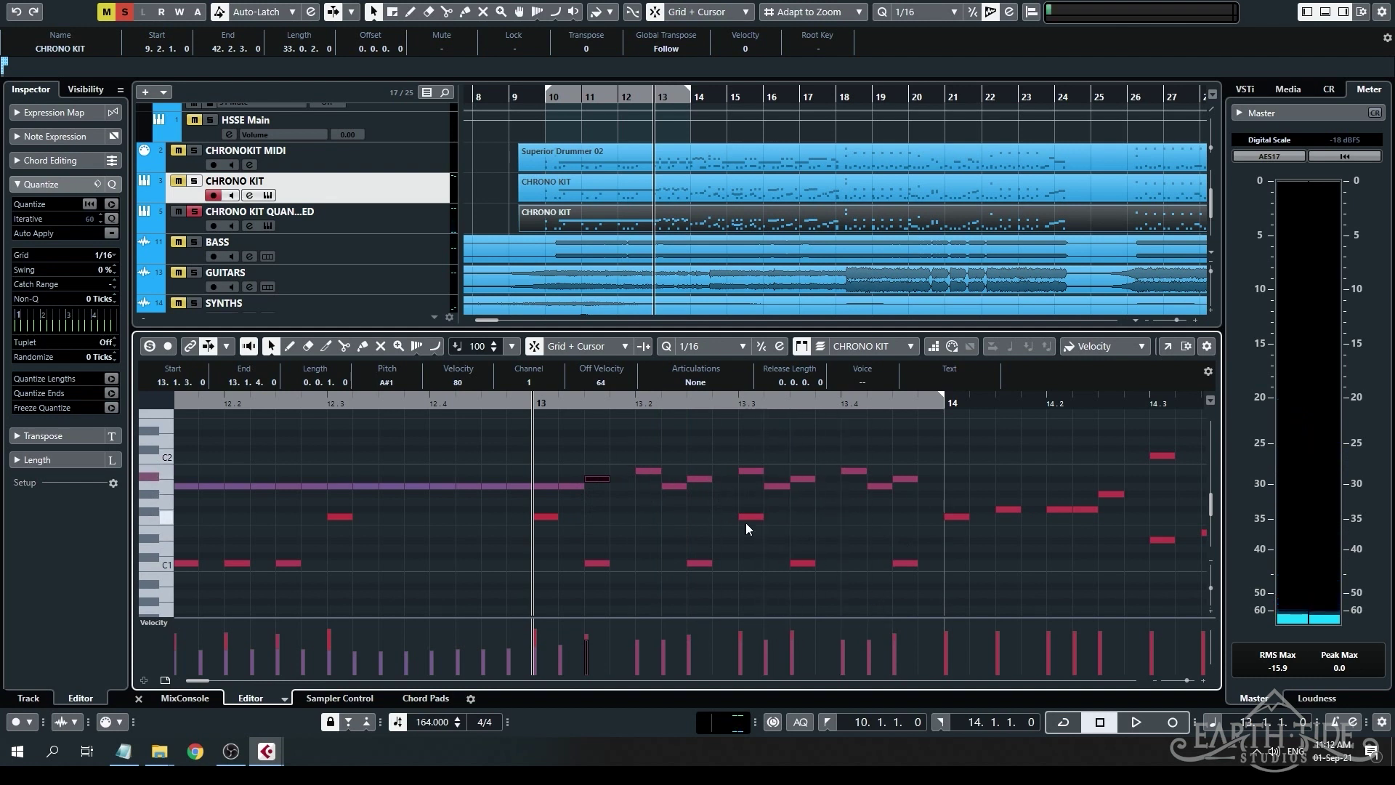
Play the drum part from bar 10 through the bar 13 fill.
{"action": "scroll", "coordinate": [761, 538], "scroll_direction": "down", "scroll_amount": 4}
{"action": "scroll", "coordinate": [588, 465], "scroll_direction": "up", "scroll_amount": 2}
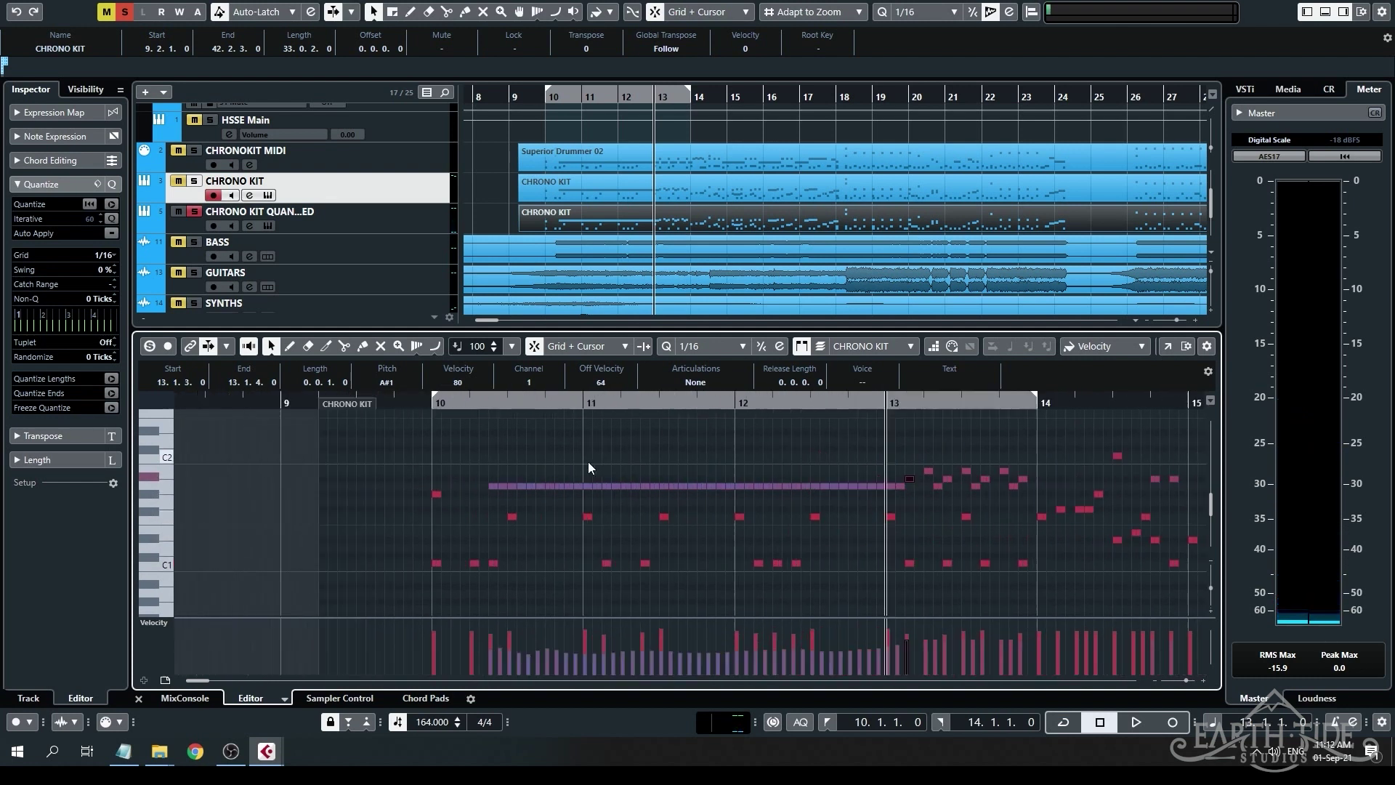
{"action": "left_click", "coordinate": [445, 404]}
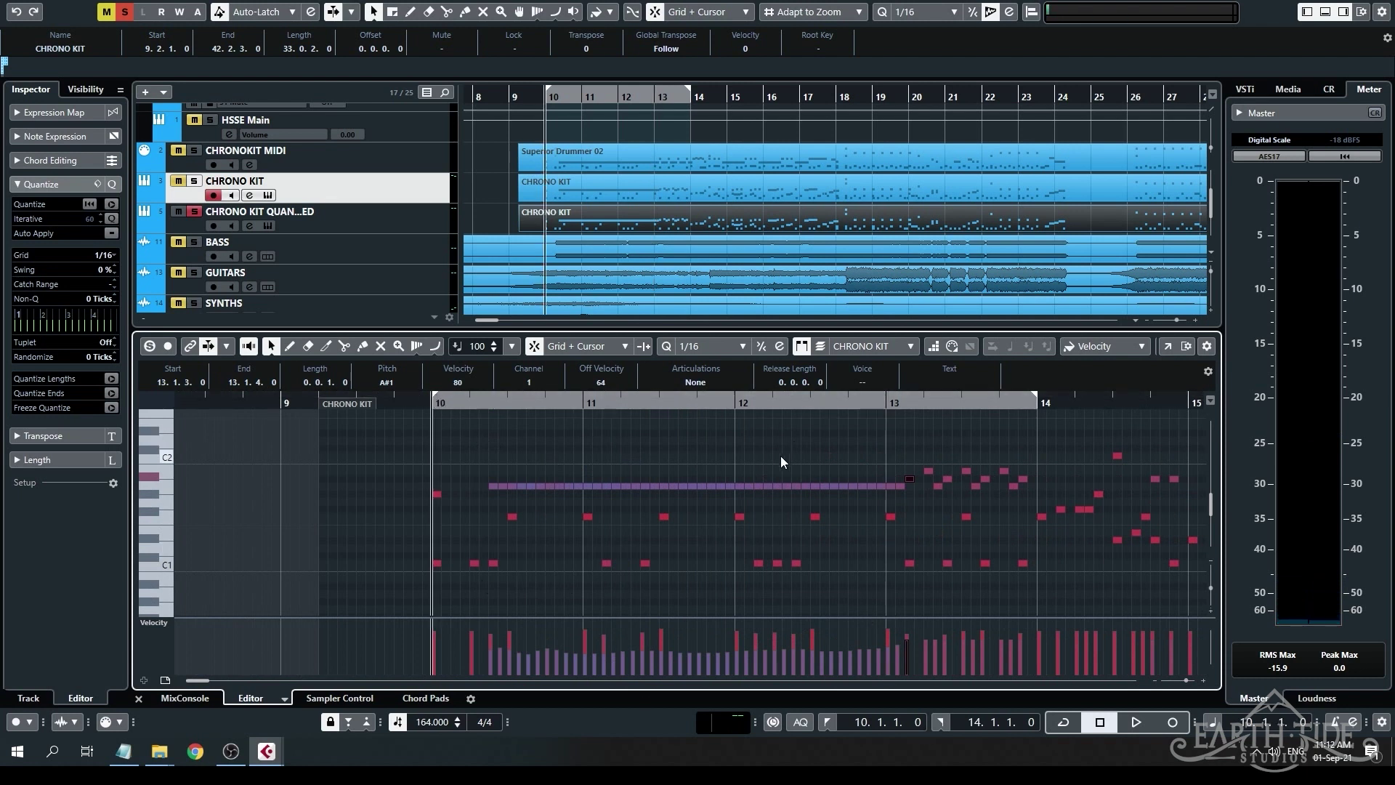
{"action": "key", "text": "space"}
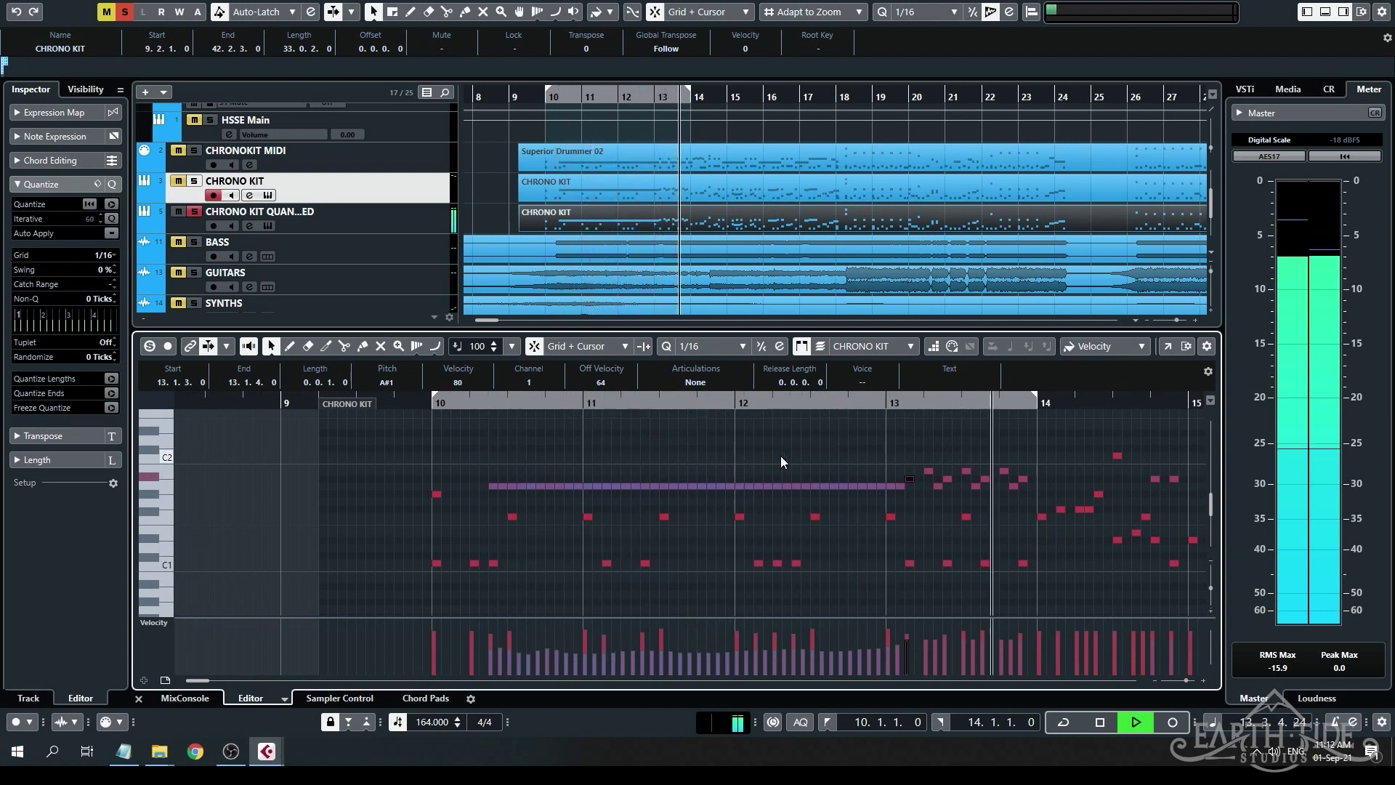
{"action": "key", "text": "space"}
Select the run of A1 notes from 10.2.3 into bar 13 and listen to the passage again.
{"action": "left_click_drag", "start_coordinate": [484, 468], "coordinate": [900, 490]}
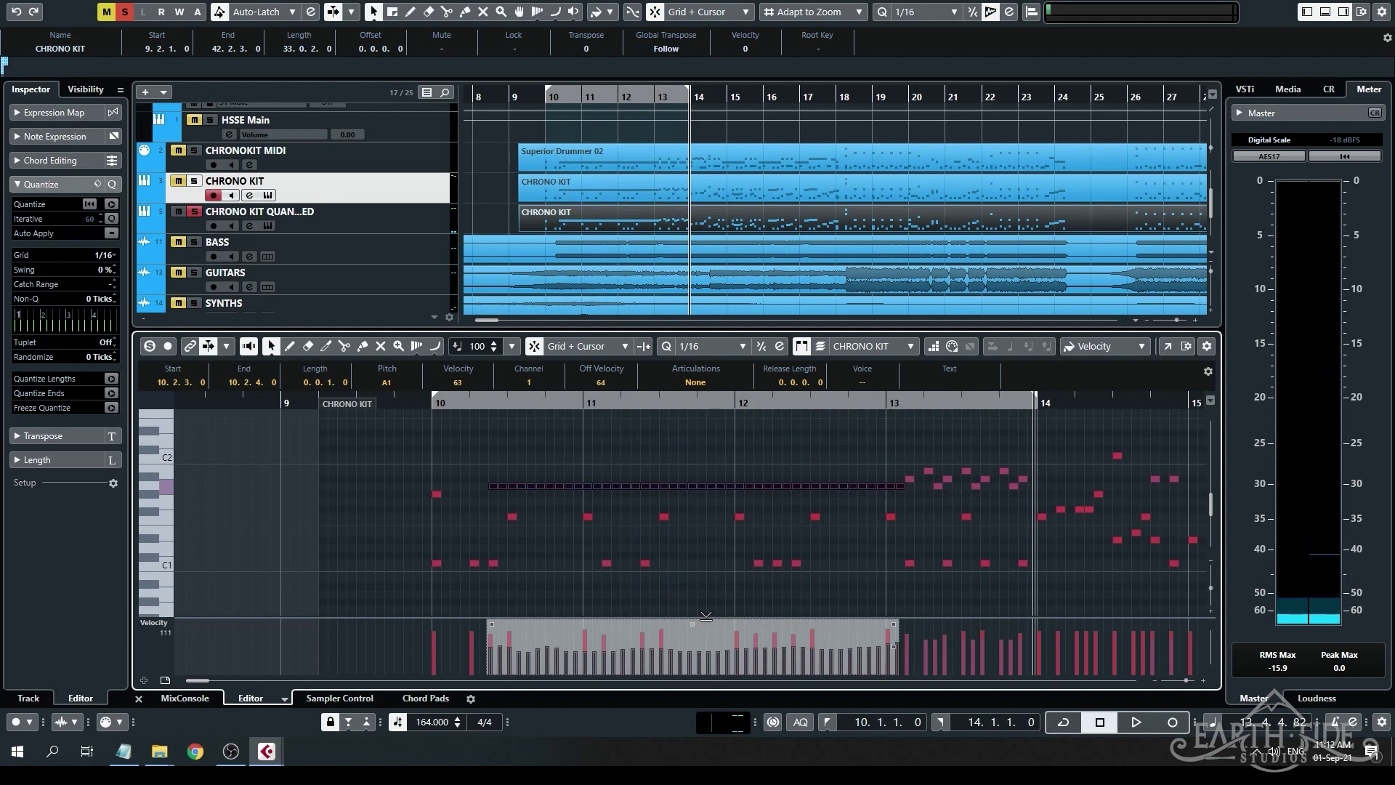
{"action": "key", "text": "space"}
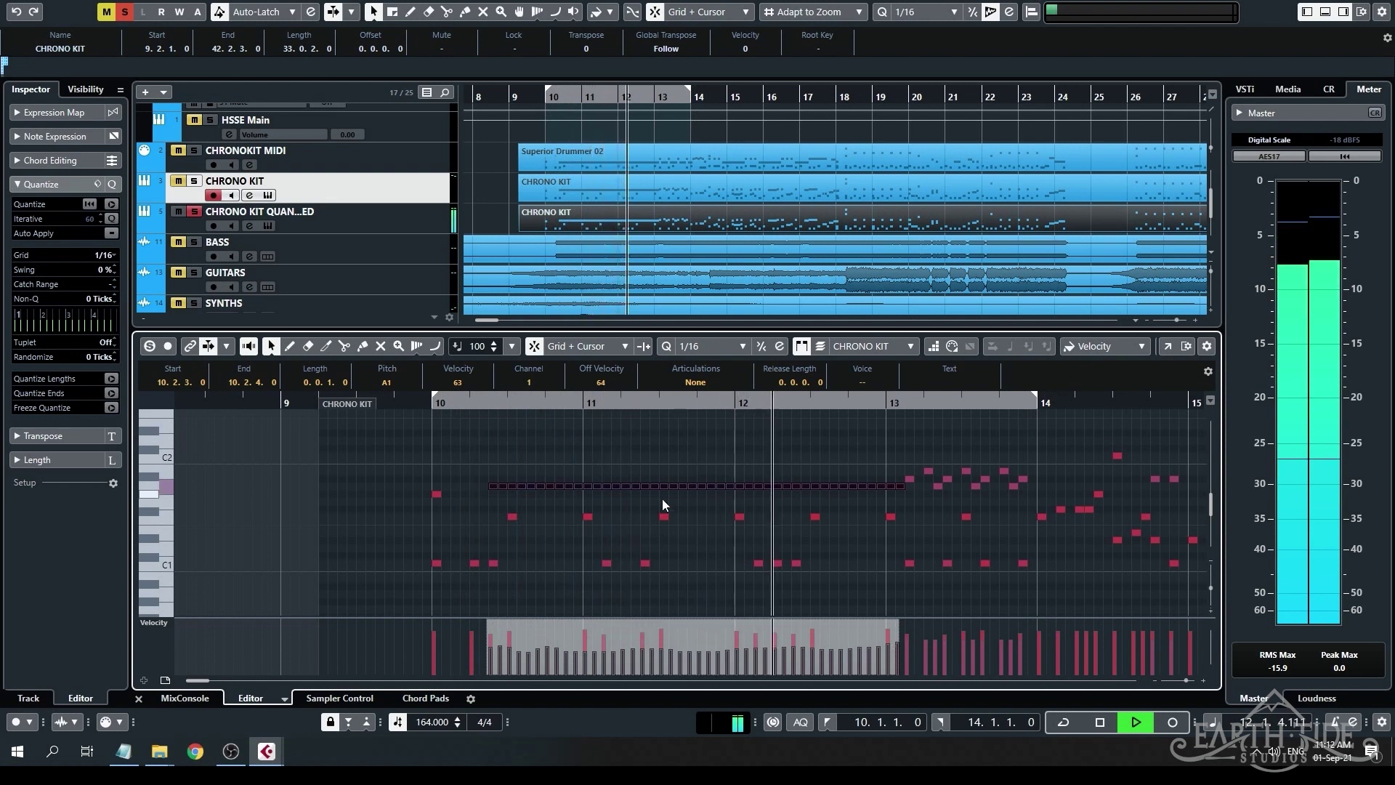
{"action": "key", "text": "space"}
{"action": "left_click", "coordinate": [596, 433]}
Raise the velocities of the A1 notes at 11.1.1, 11.3.1, 12.1.1 and 12.3.1 together, bringing the first to 66.
{"action": "scroll", "coordinate": [577, 526], "scroll_direction": "up", "scroll_amount": 6, "text": "ctrl"}
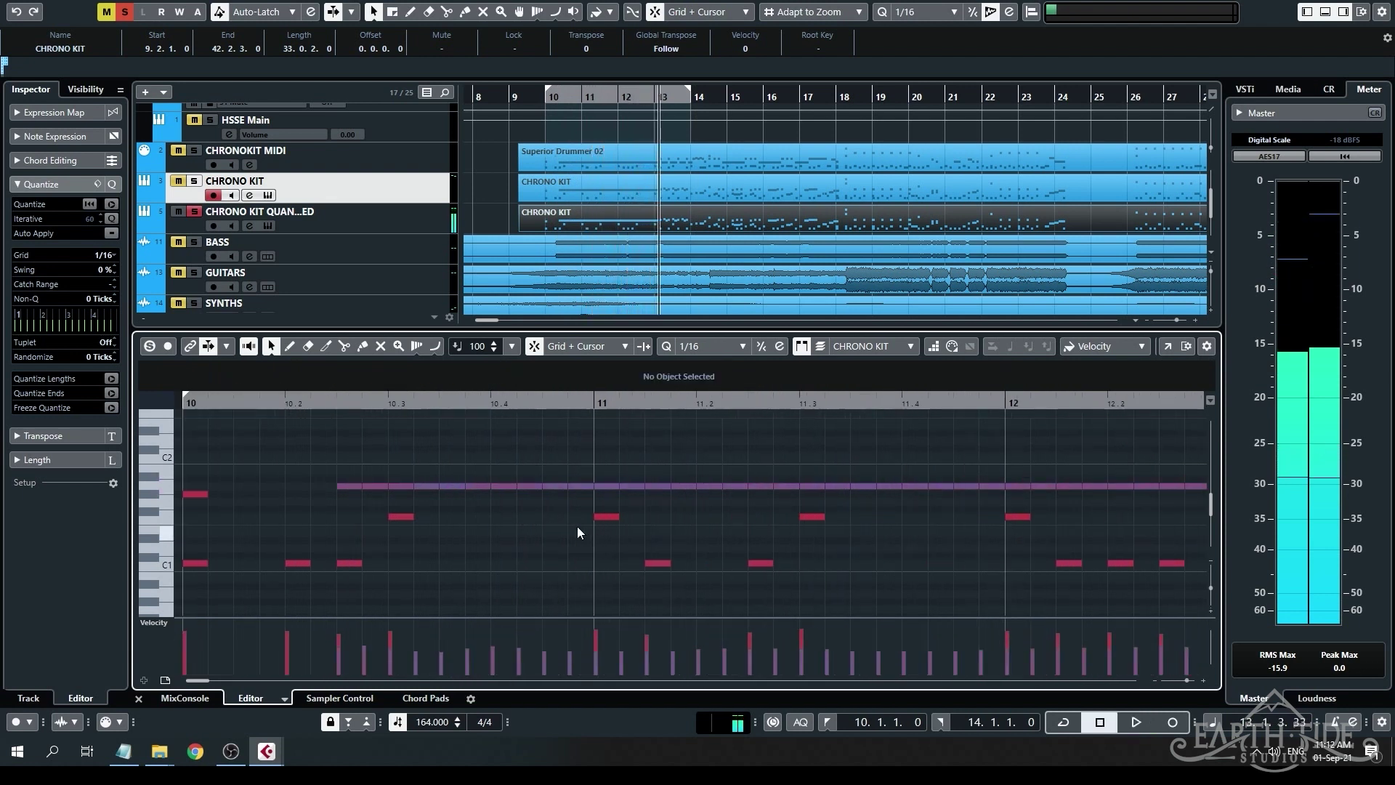
{"action": "left_click", "coordinate": [630, 486]}
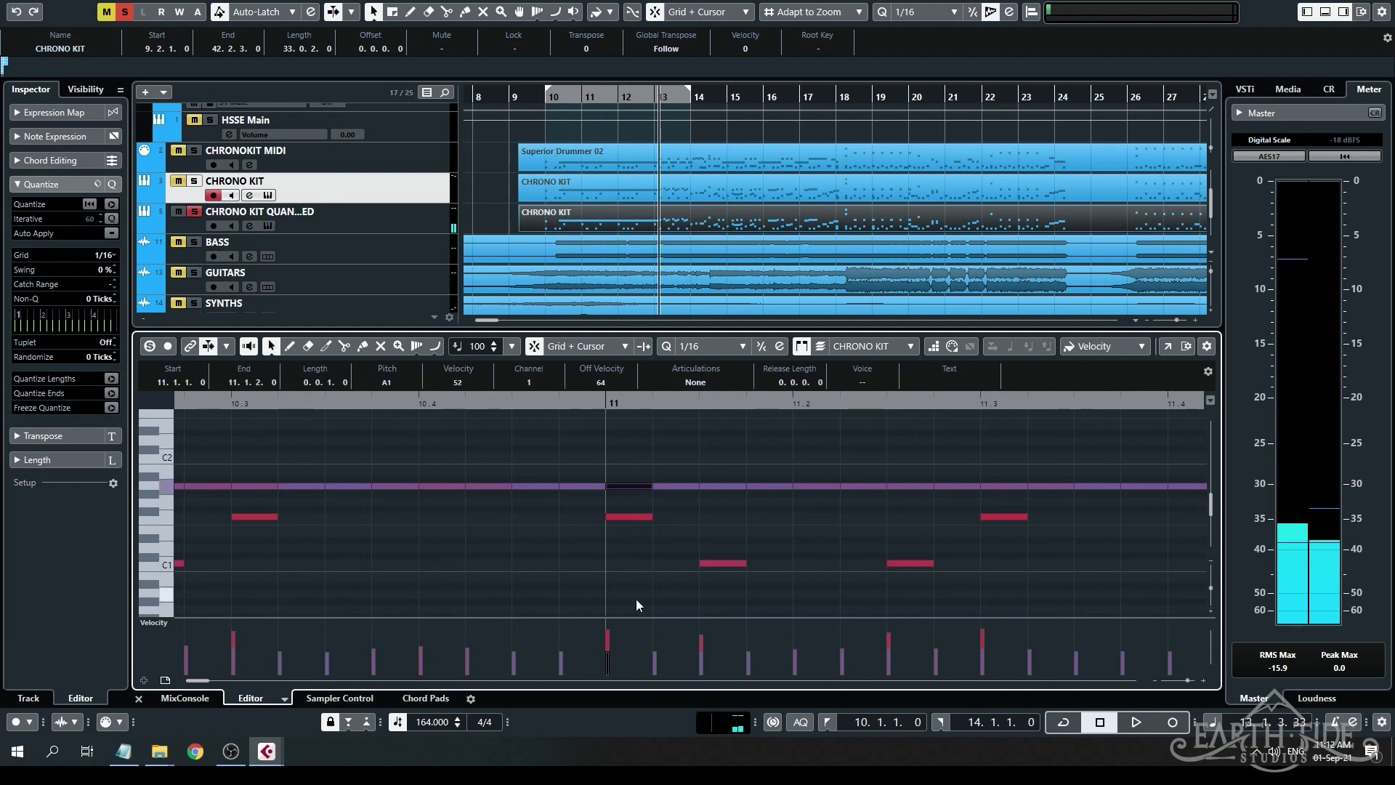
{"action": "scroll", "coordinate": [636, 599], "scroll_direction": "down", "scroll_amount": 3, "text": "ctrl"}
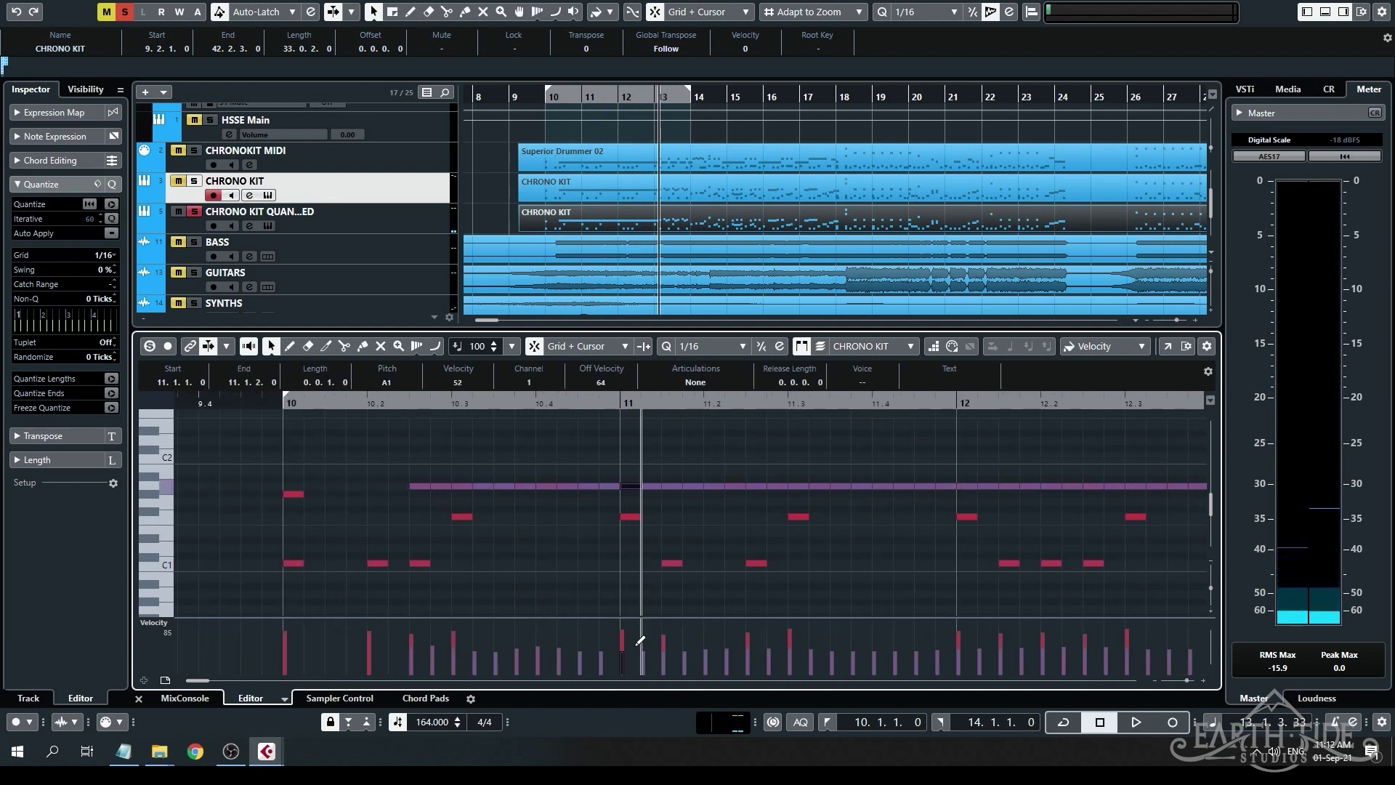
{"action": "left_click", "coordinate": [967, 485], "text": "shift"}
{"action": "scroll", "coordinate": [830, 531], "scroll_direction": "down", "scroll_amount": 3, "text": "shift"}
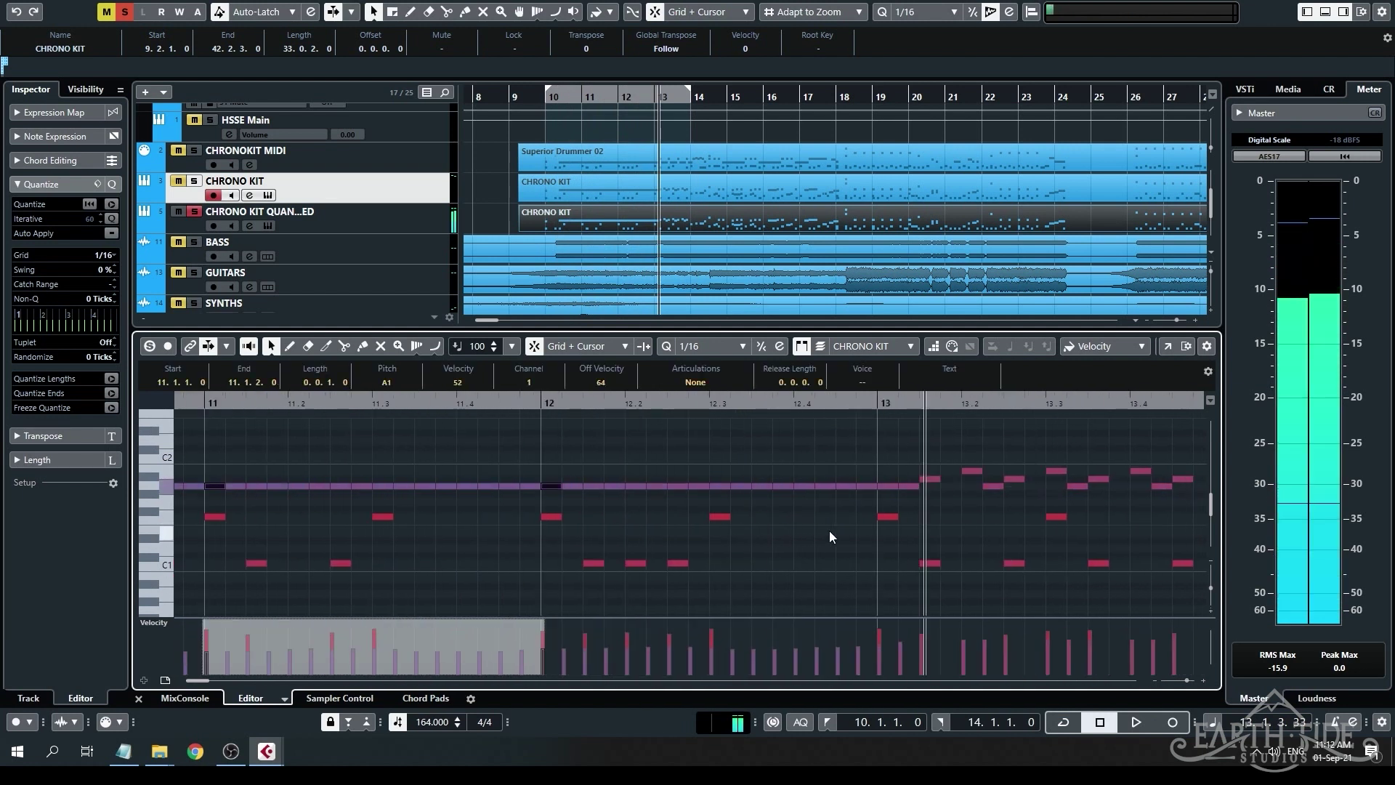
{"action": "left_click", "coordinate": [720, 488], "text": "shift"}
{"action": "scroll", "coordinate": [718, 490], "scroll_direction": "left", "scroll_amount": 3}
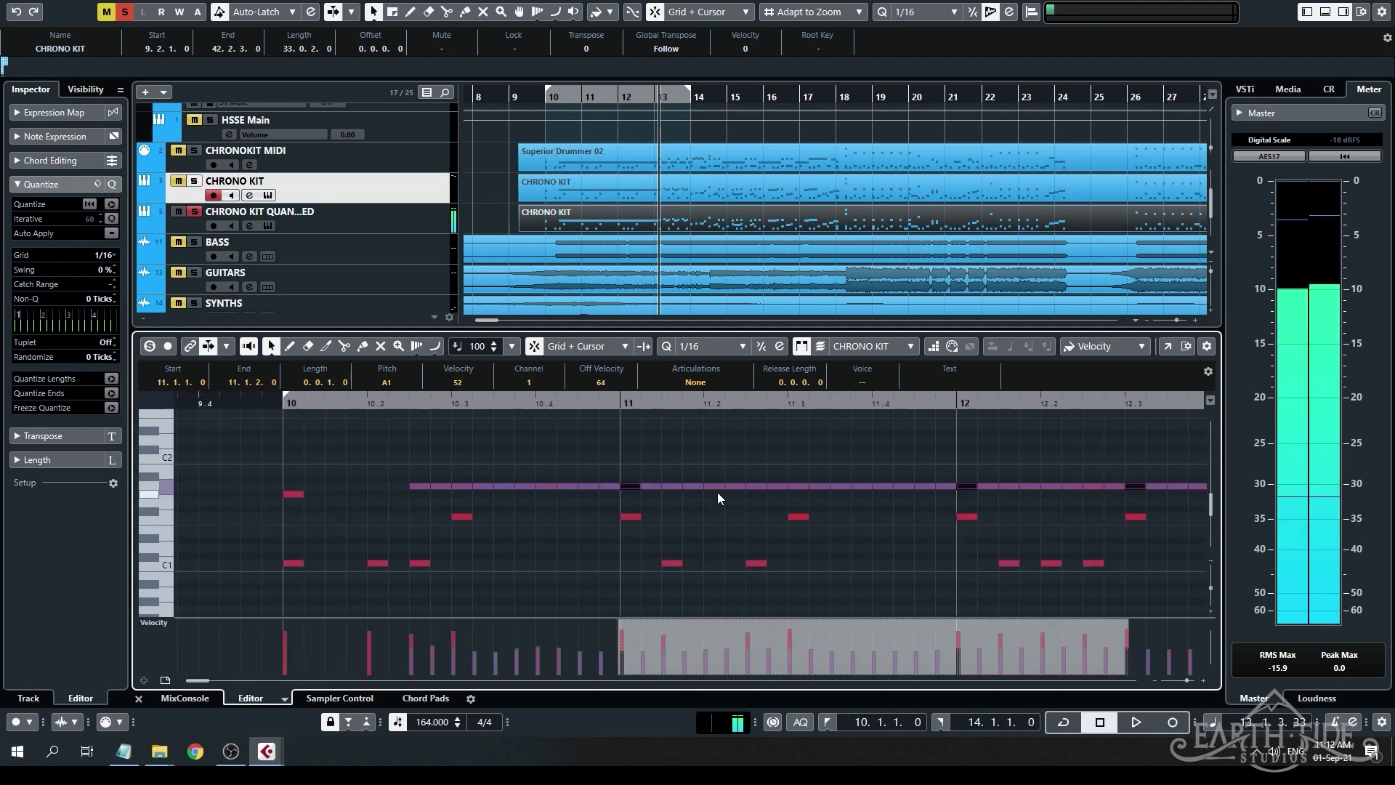
{"action": "left_click", "coordinate": [796, 488], "text": "shift"}
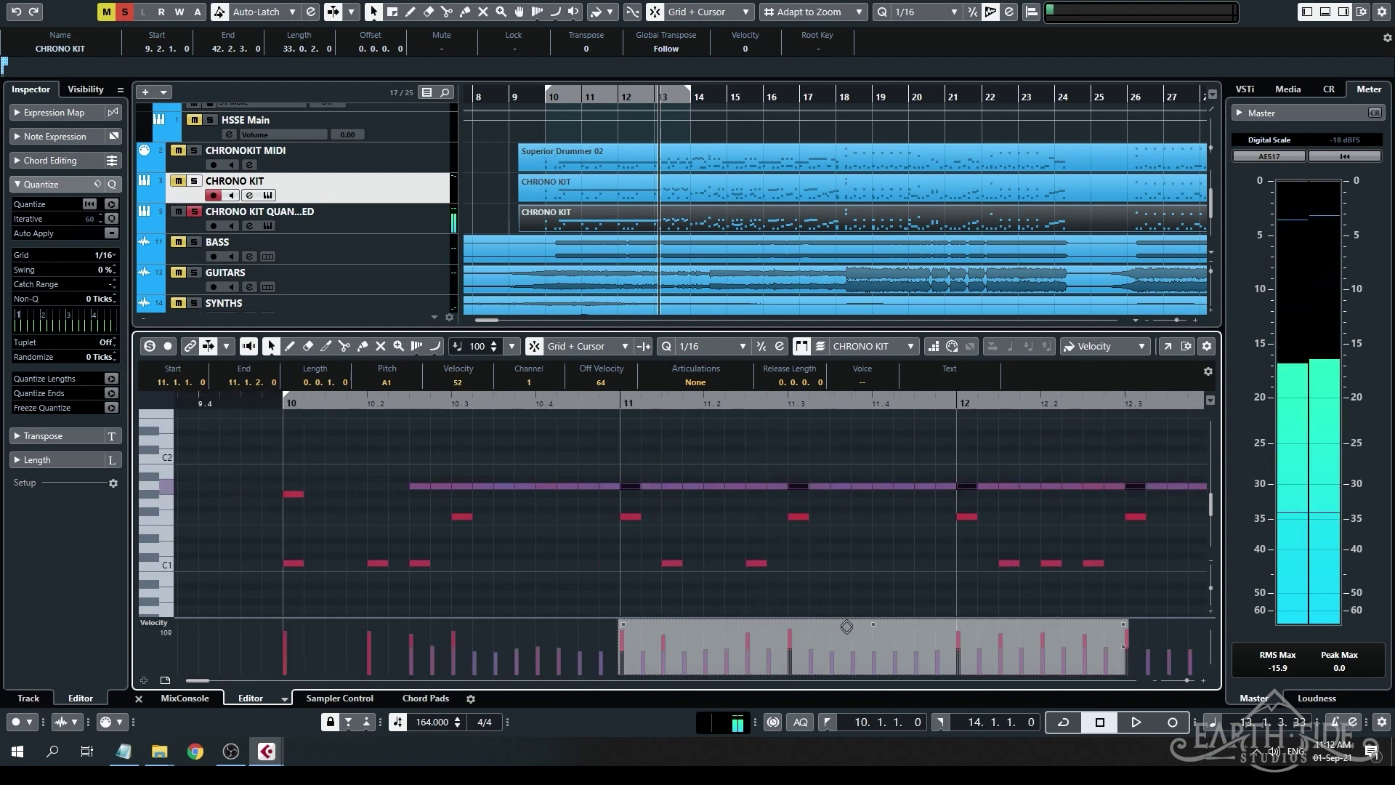
{"action": "left_click_drag", "start_coordinate": [869, 624], "coordinate": [873, 612]}
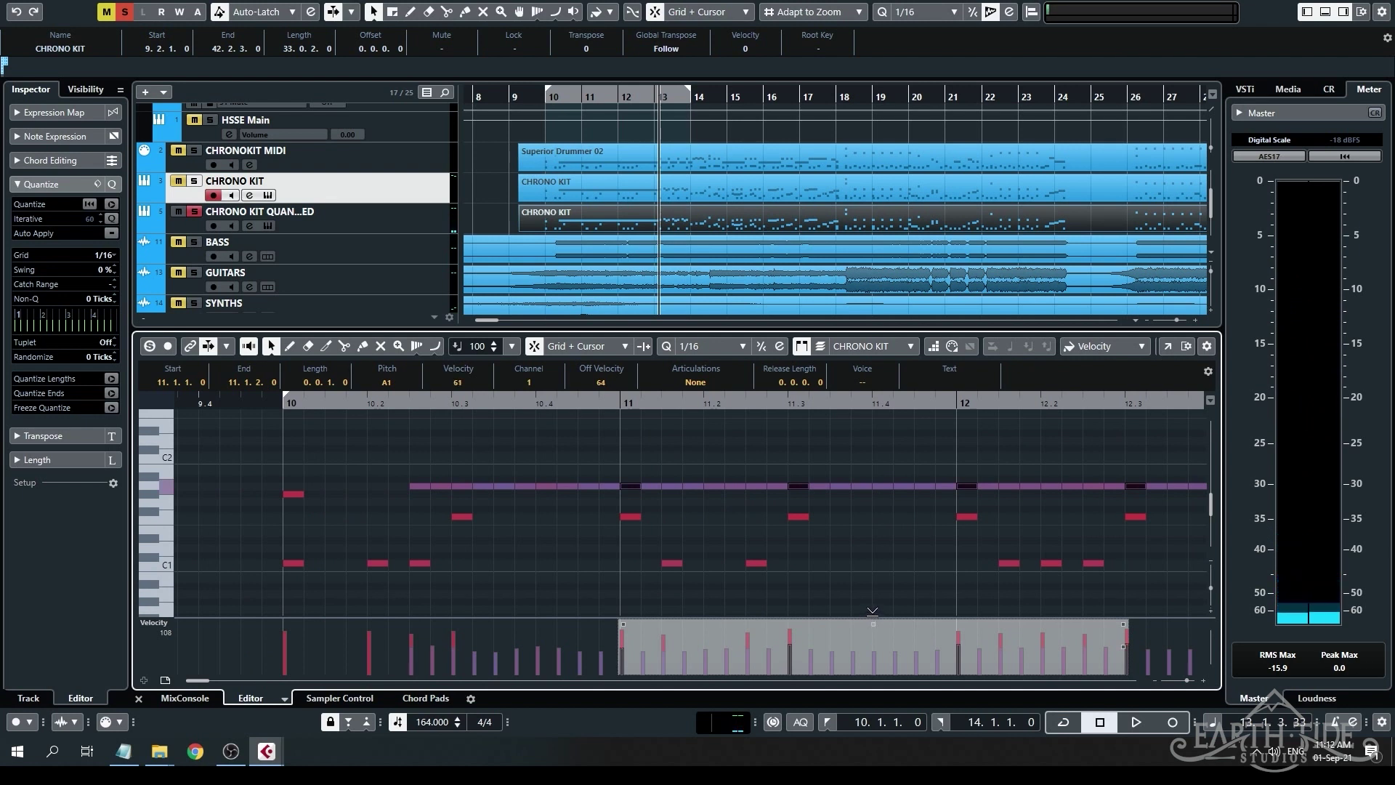
{"action": "left_click_drag", "start_coordinate": [622, 625], "coordinate": [624, 622]}
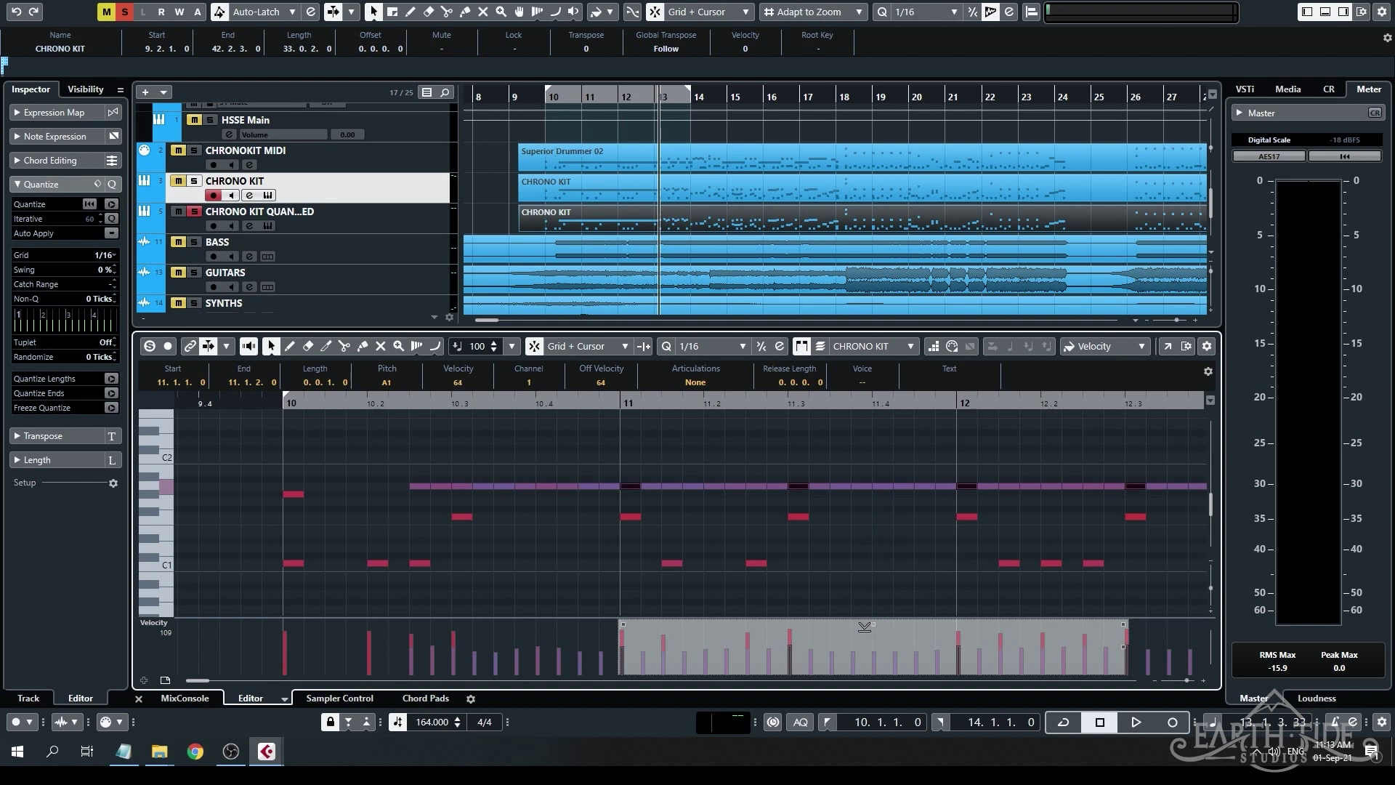
Play the drum part from bar 10 into bar 13 to hear the accented A1 notes.
{"action": "key", "text": "space"}
{"action": "key", "text": "g"}
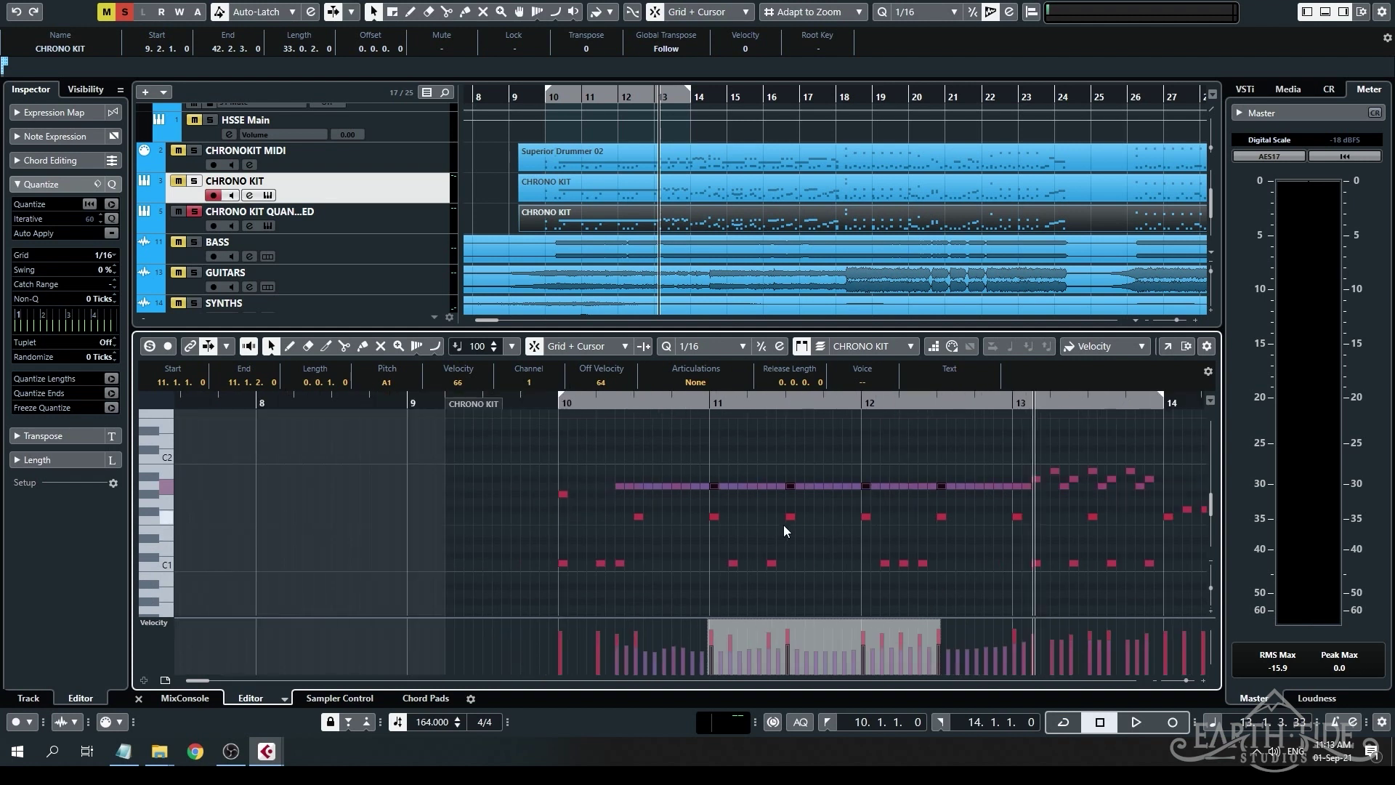
{"action": "key", "text": "space"}
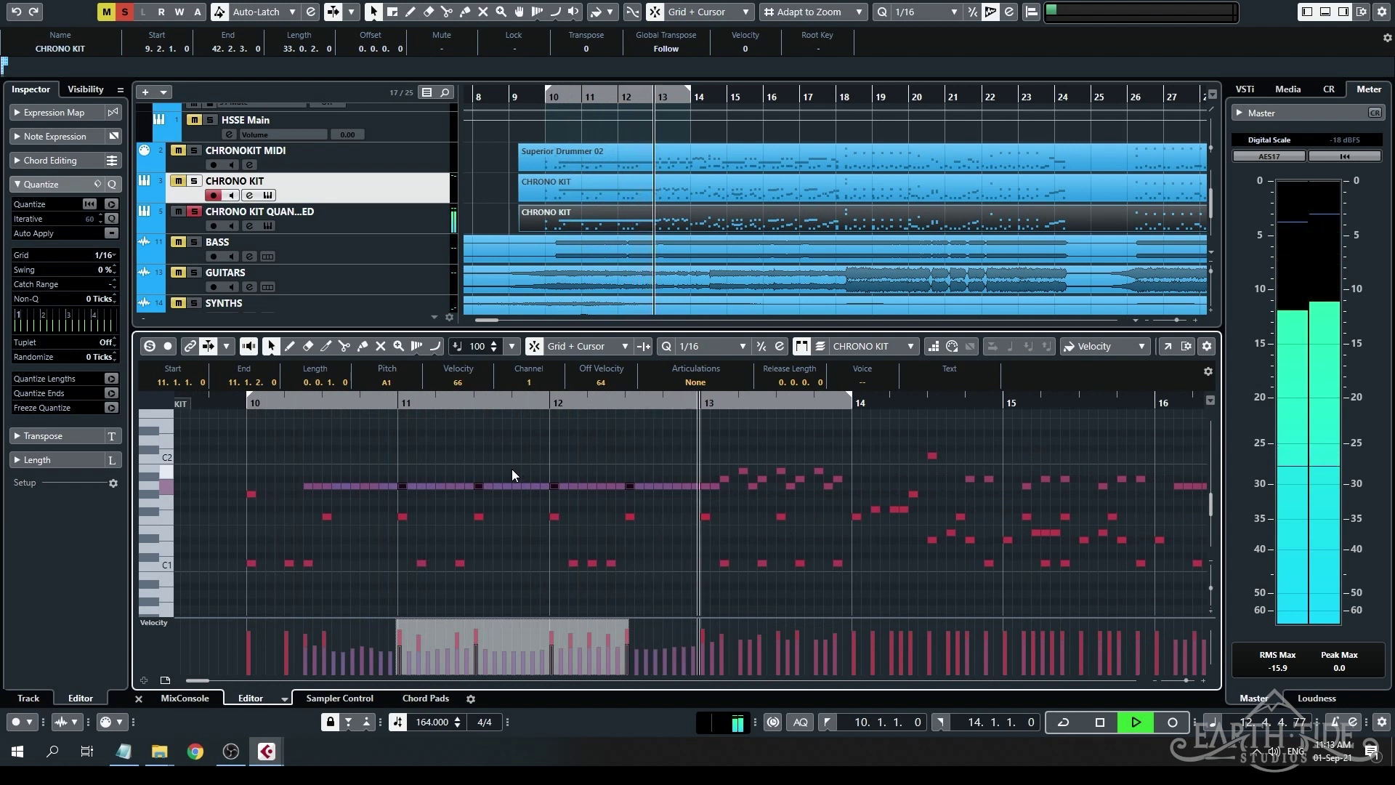
{"action": "key", "text": "h"}
{"action": "key", "text": "space"}
Select the A1 notes from 12.1.2 to 12.2.4 and adjust their velocities together, with the first at 56.
{"action": "left_click_drag", "start_coordinate": [507, 460], "coordinate": [655, 496]}
{"action": "left_click", "coordinate": [572, 621]}
{"action": "key", "text": "g"}
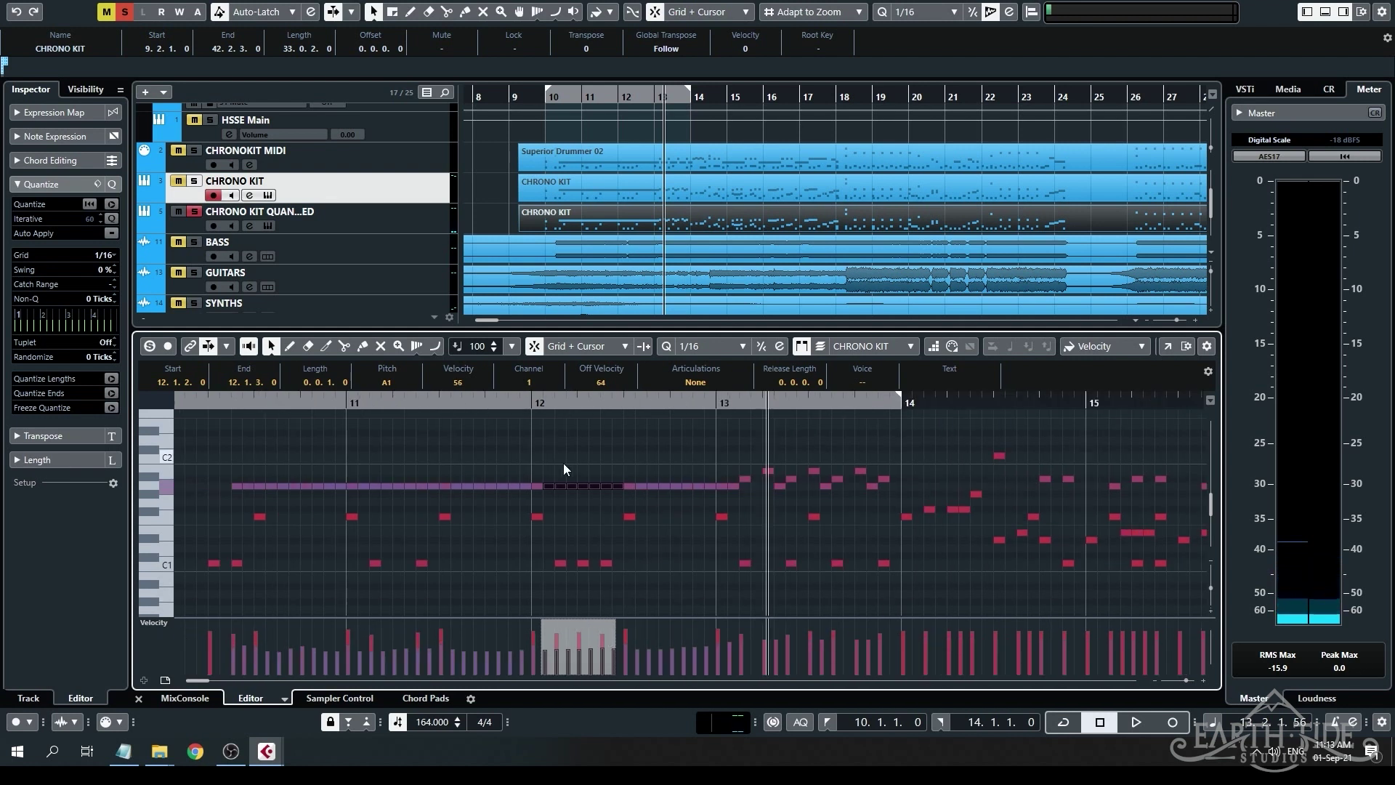
Play the passage from the middle of bar 11 through the end of bar 13.
{"action": "left_click", "coordinate": [446, 400]}
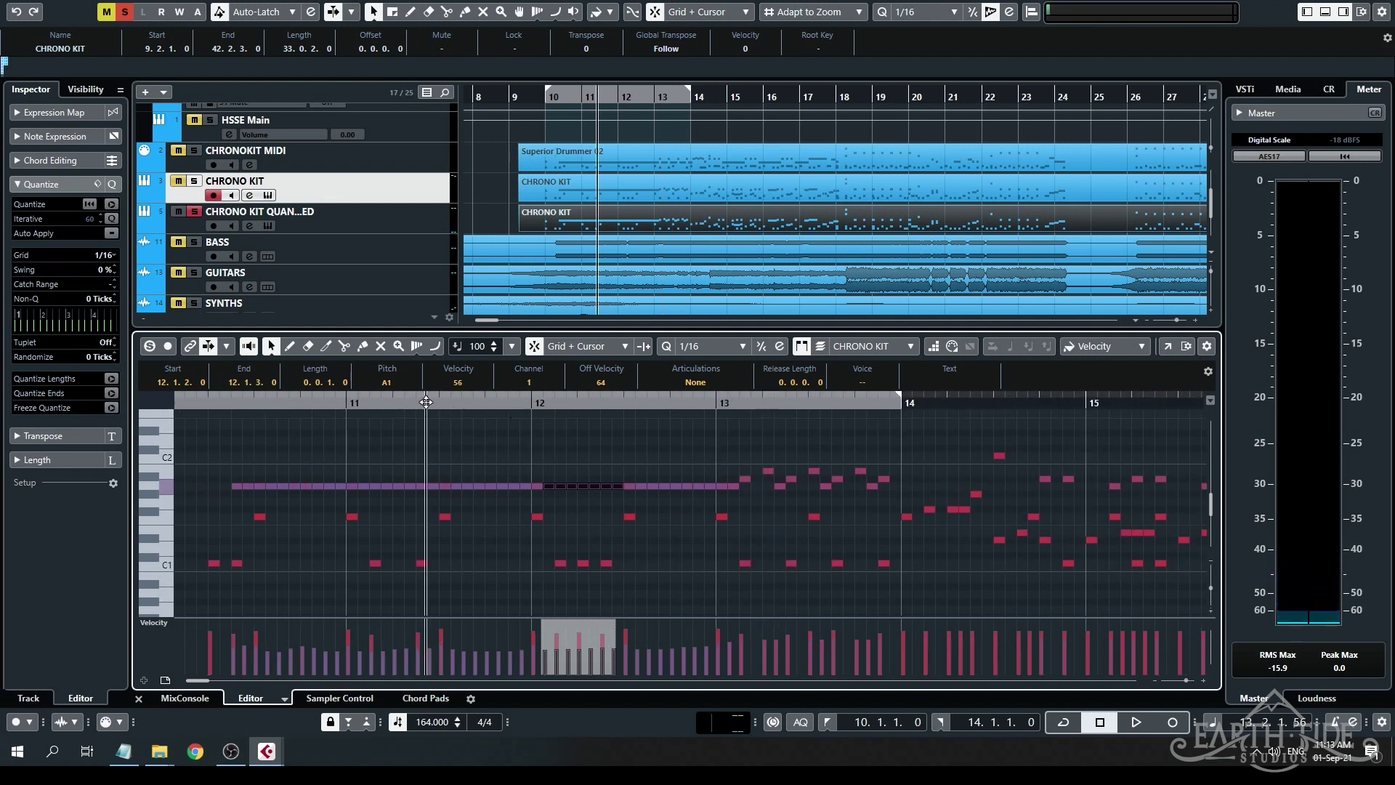
{"action": "key", "text": "space"}
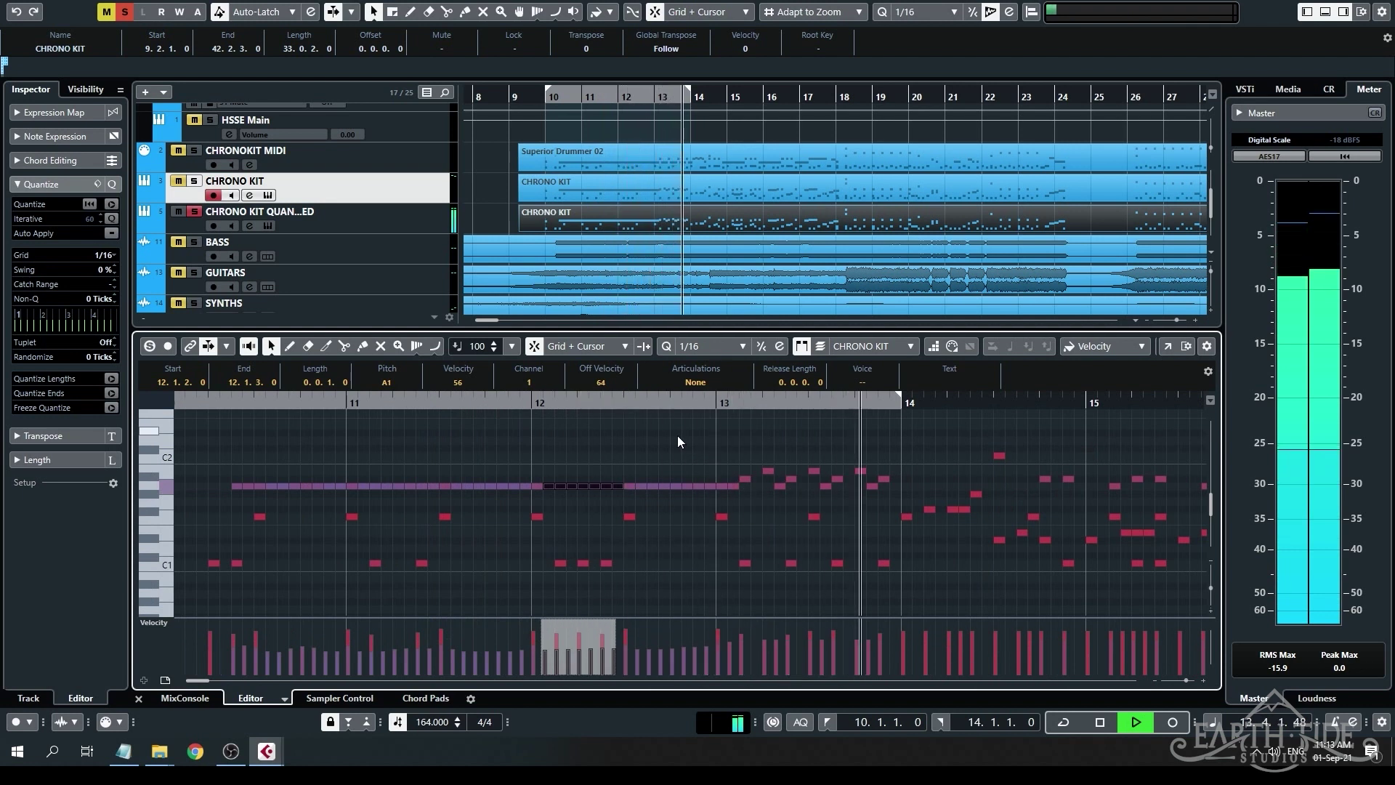
{"action": "scroll", "coordinate": [528, 439], "scroll_direction": "left", "scroll_amount": 5}
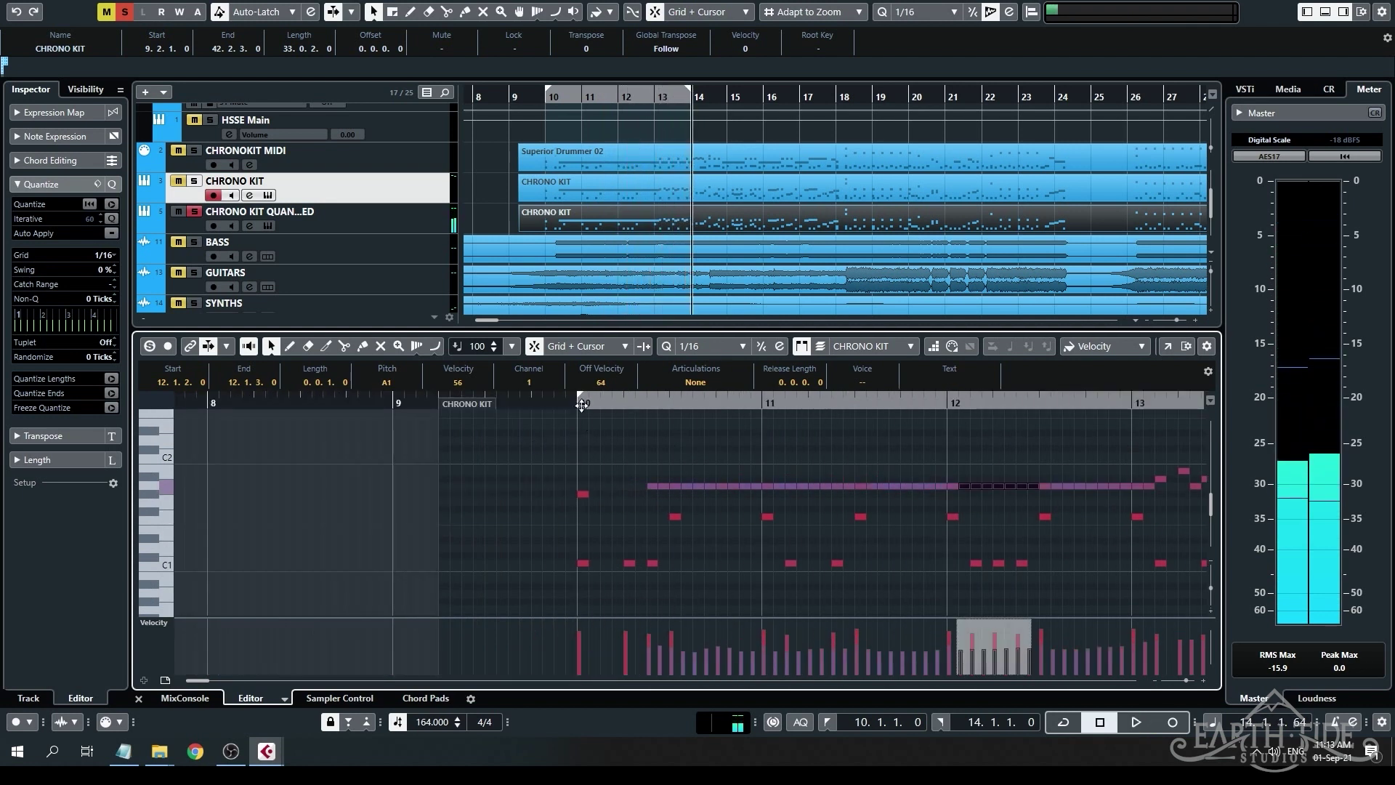
Set the velocity of the G#1 note at 10.1.1 to 96.
{"action": "left_click", "coordinate": [584, 493]}
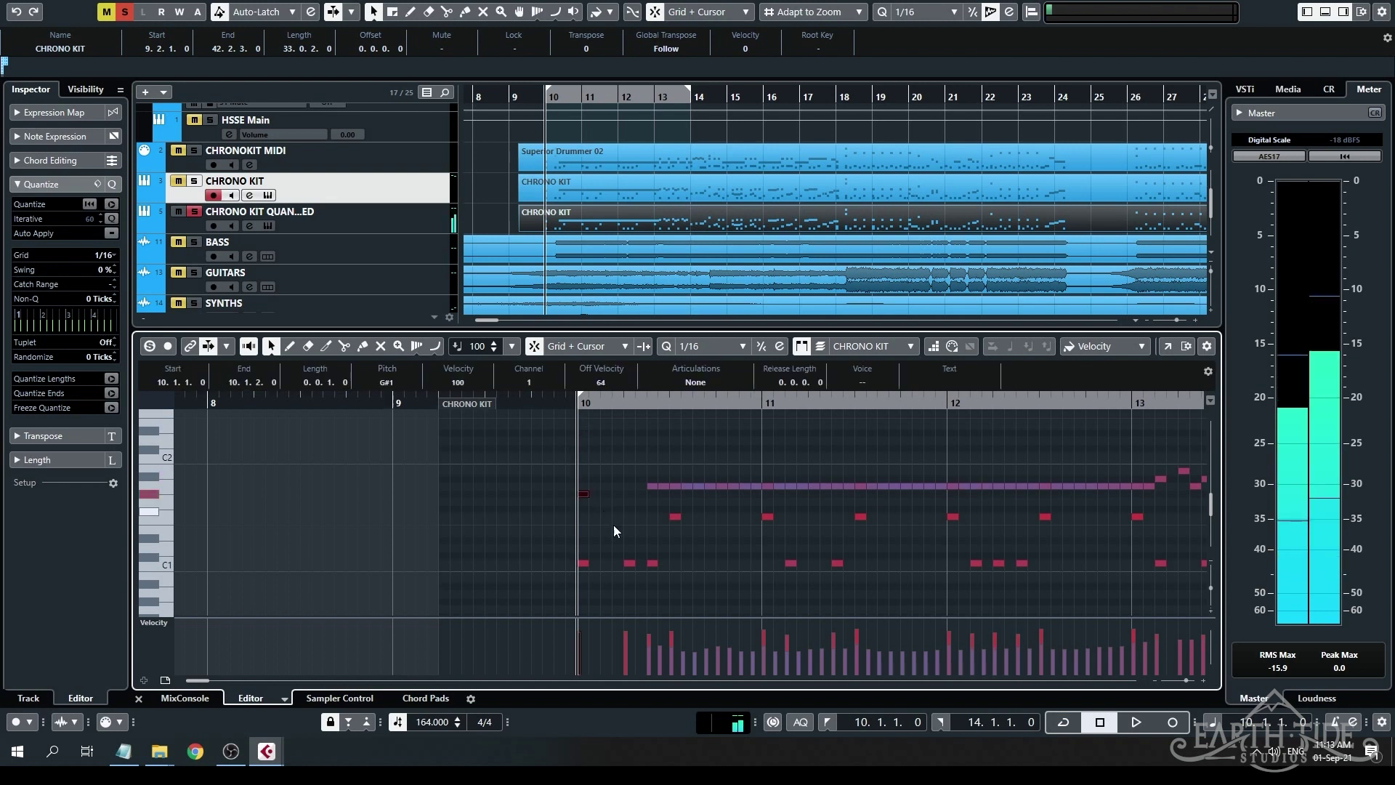
{"action": "scroll", "coordinate": [622, 572], "scroll_direction": "up", "scroll_amount": 3}
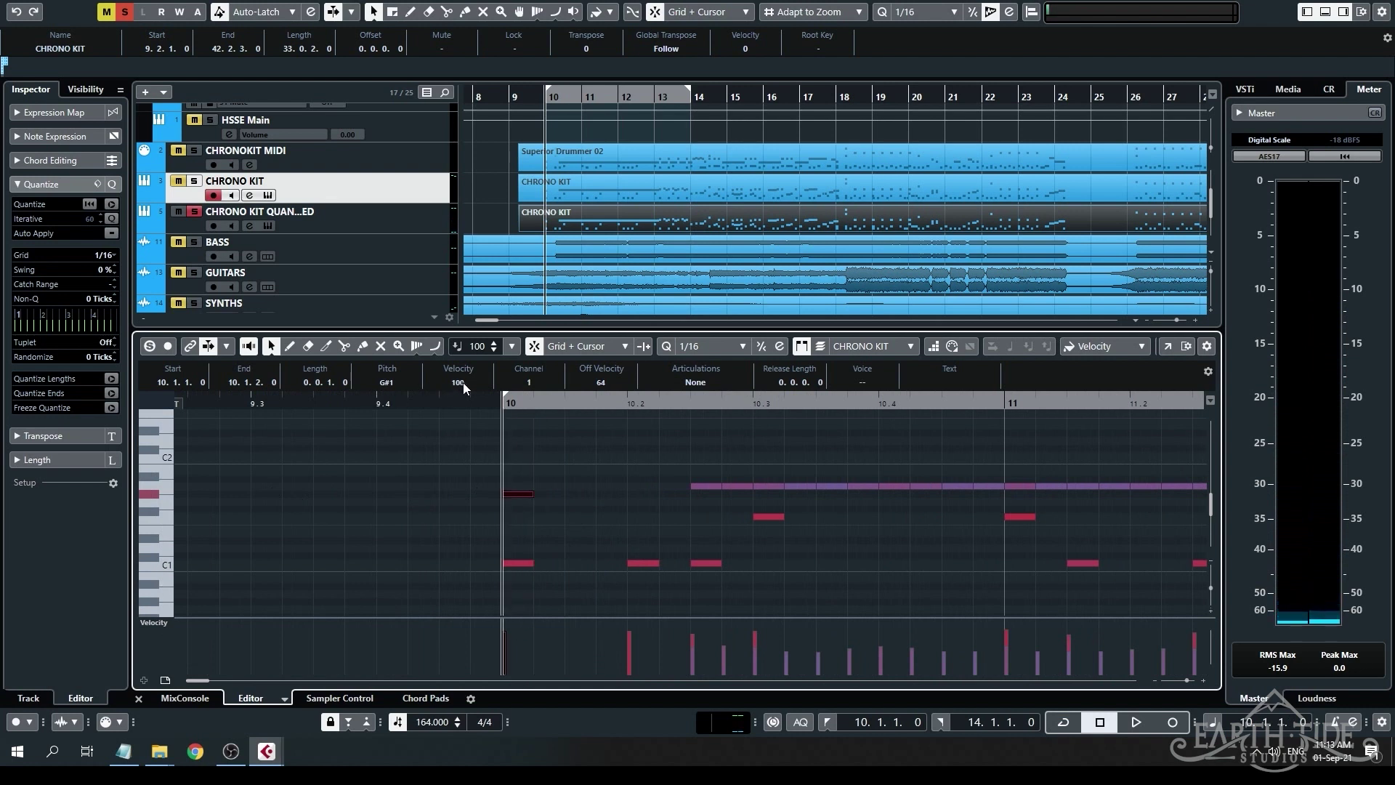
{"action": "scroll", "coordinate": [463, 383], "scroll_direction": "down", "scroll_amount": 4}
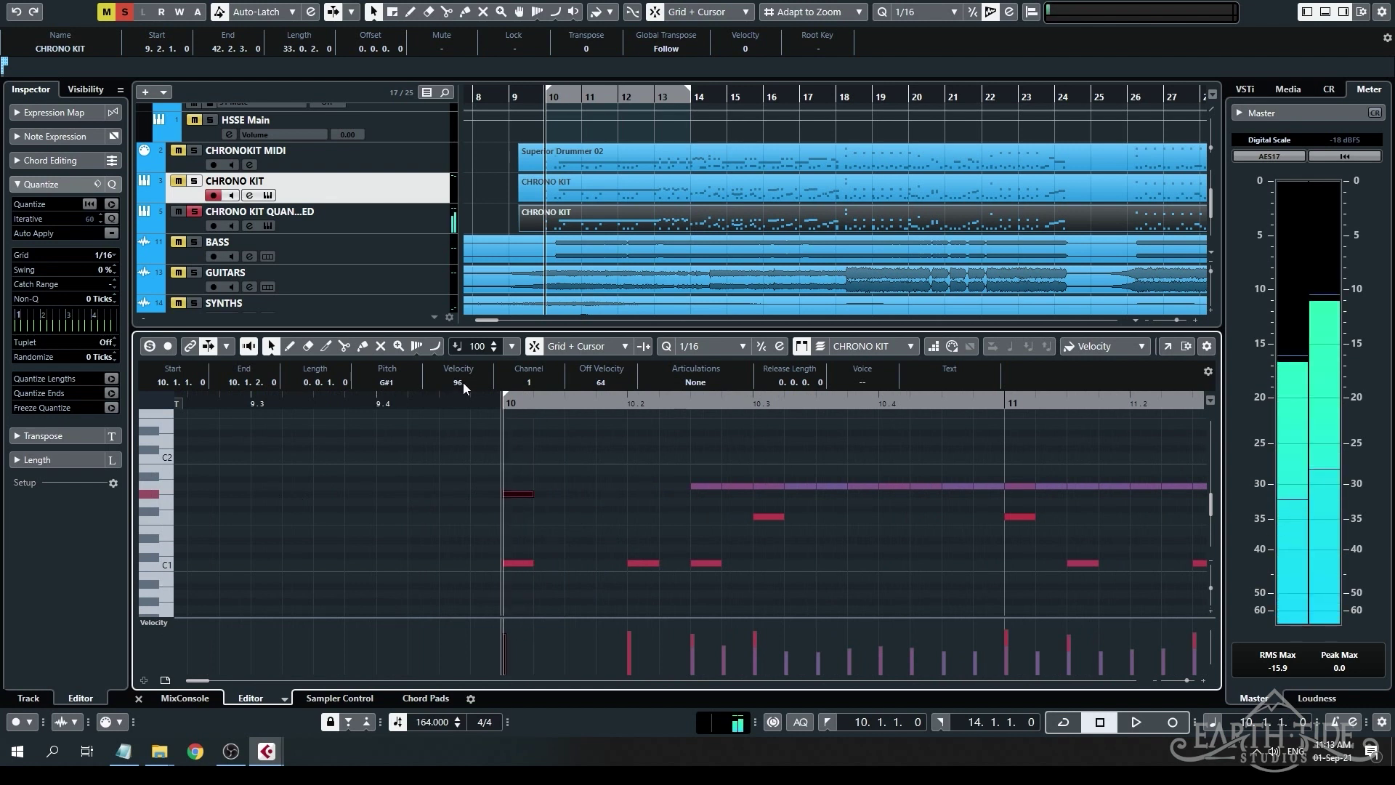
{"action": "scroll", "coordinate": [575, 518], "scroll_direction": "down", "scroll_amount": 3}
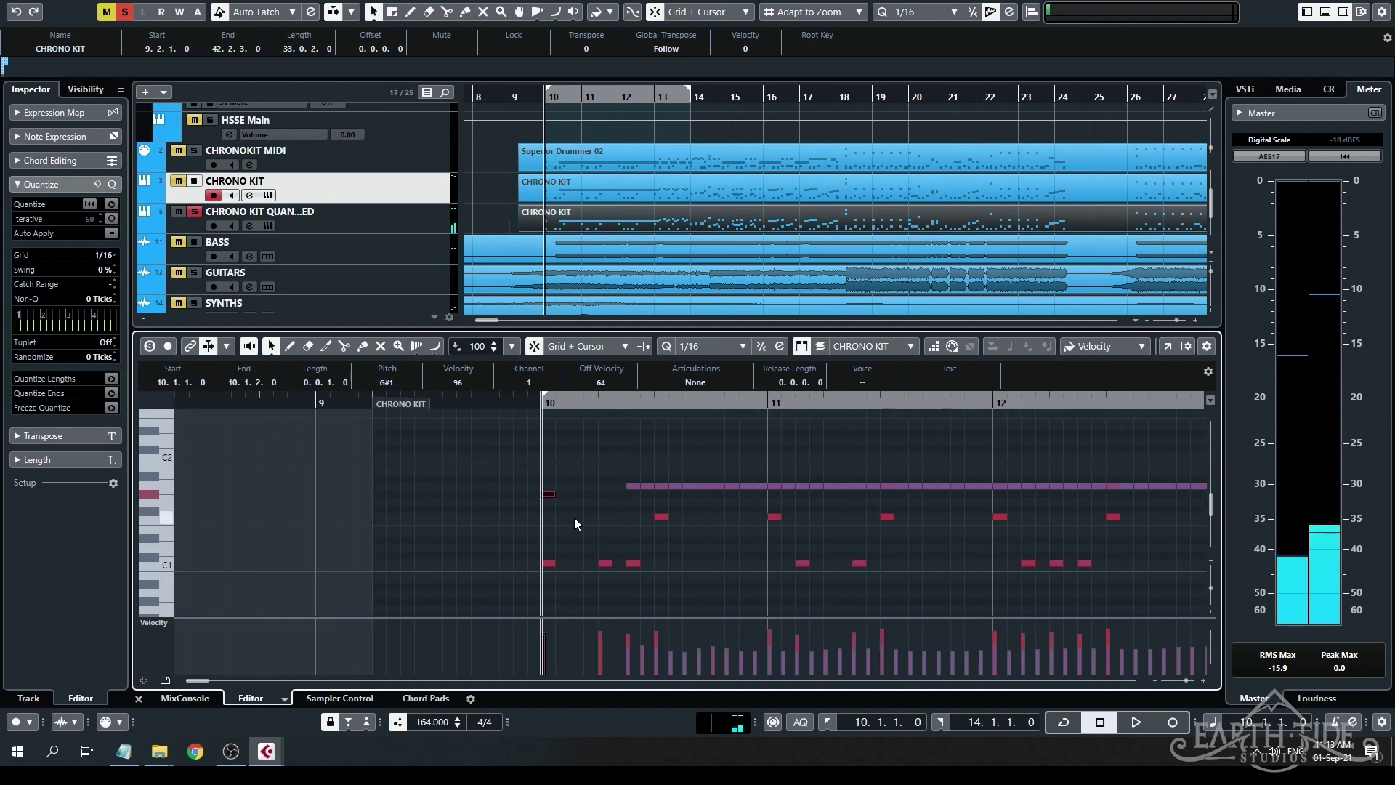
Select the C1 note at 10.1.1 and examine how it lines up with the G#1 note at the bar line.
{"action": "scroll", "coordinate": [575, 518], "scroll_direction": "down", "scroll_amount": 2}
{"action": "scroll", "coordinate": [924, 457], "scroll_direction": "down", "scroll_amount": 2}
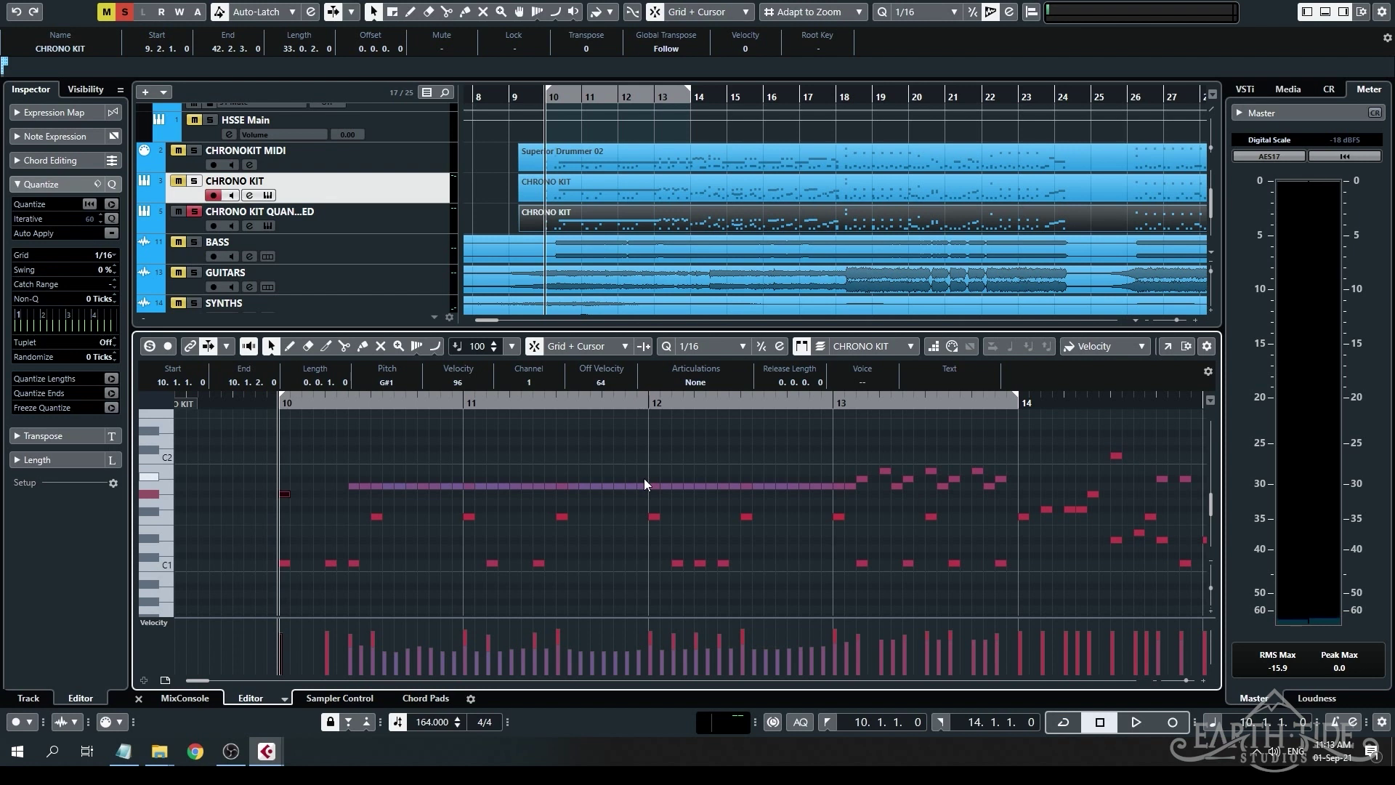
{"action": "key", "text": "h"}
{"action": "key", "text": "h"}
{"action": "key", "text": "h"}
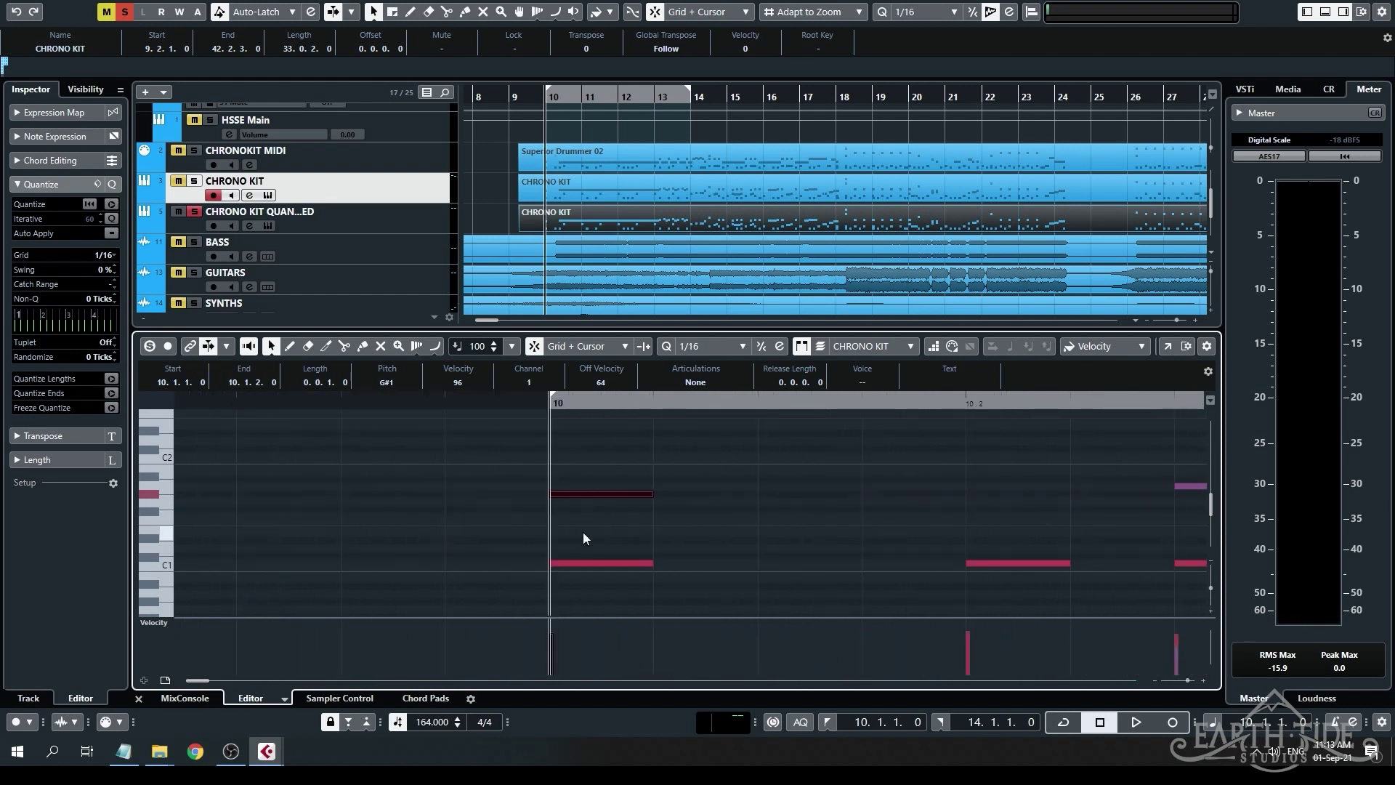
{"action": "key", "text": "g"}
{"action": "key", "text": "g"}
{"action": "left_click", "coordinate": [590, 563]}
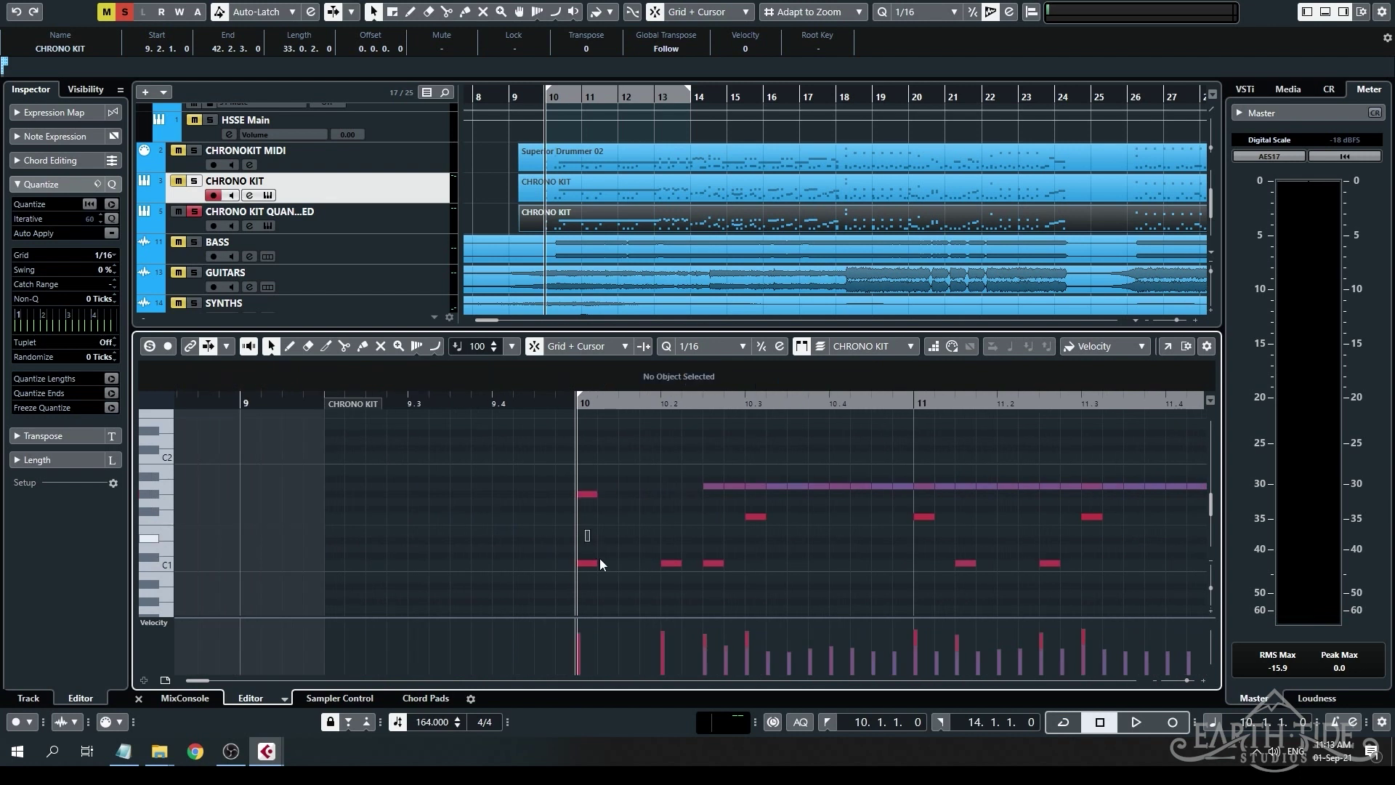
{"action": "key", "text": "h"}
{"action": "key", "text": "h"}
{"action": "key", "text": "h"}
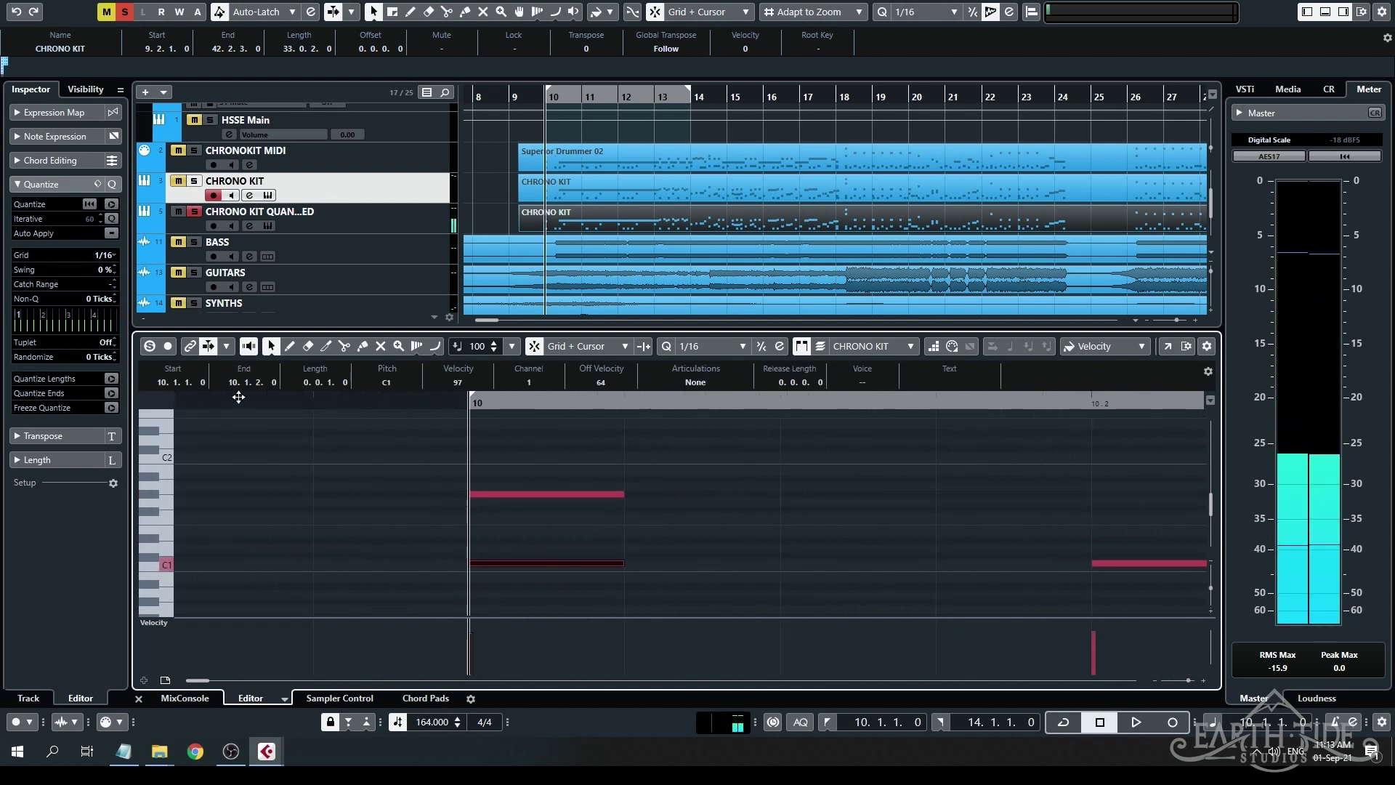
Try to nudge the C1 note at 10.1.1 slightly off the bar line.
{"action": "key", "text": "g"}
{"action": "key", "text": "h"}
{"action": "key", "text": "h"}
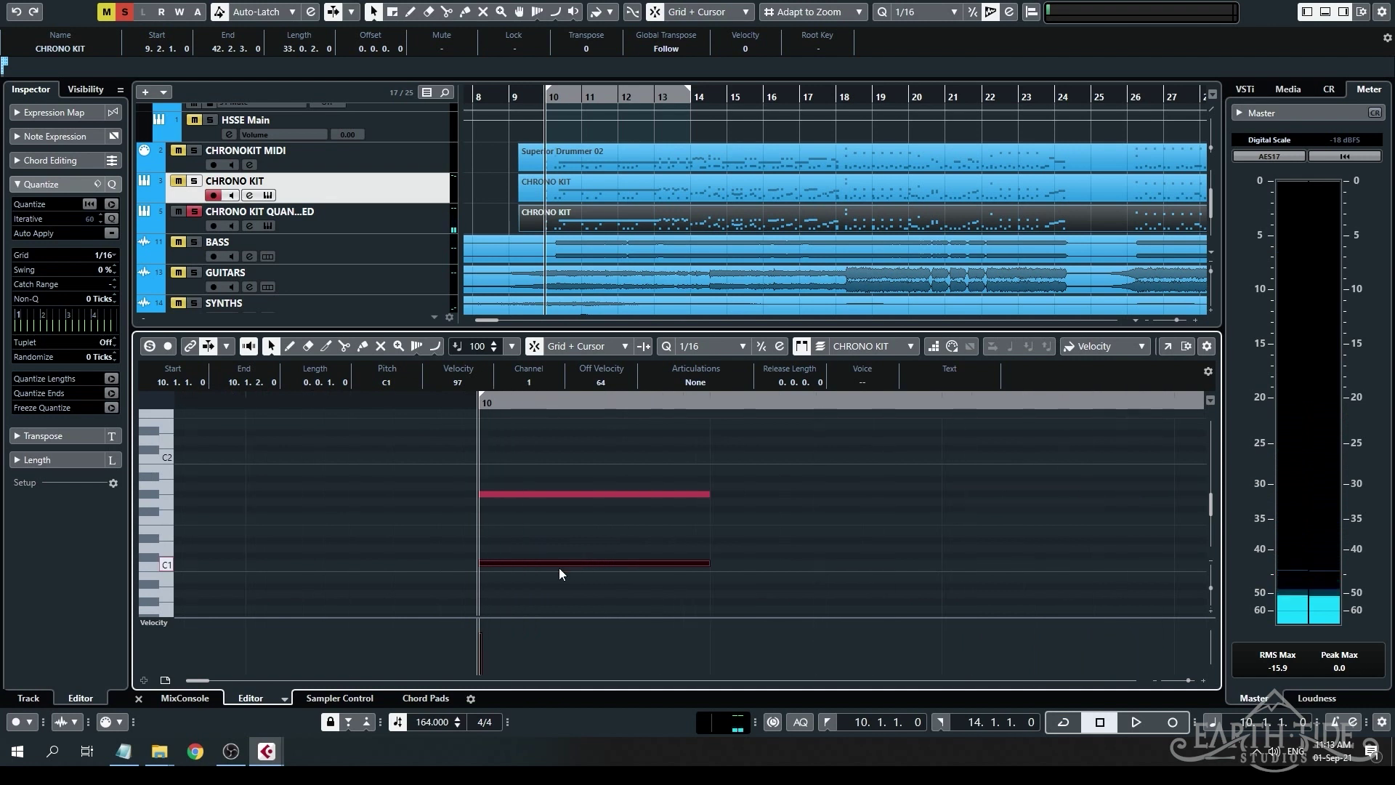
{"action": "left_click_drag", "start_coordinate": [570, 564], "coordinate": [525, 560]}
{"action": "key", "text": "g"}
{"action": "key", "text": "g"}
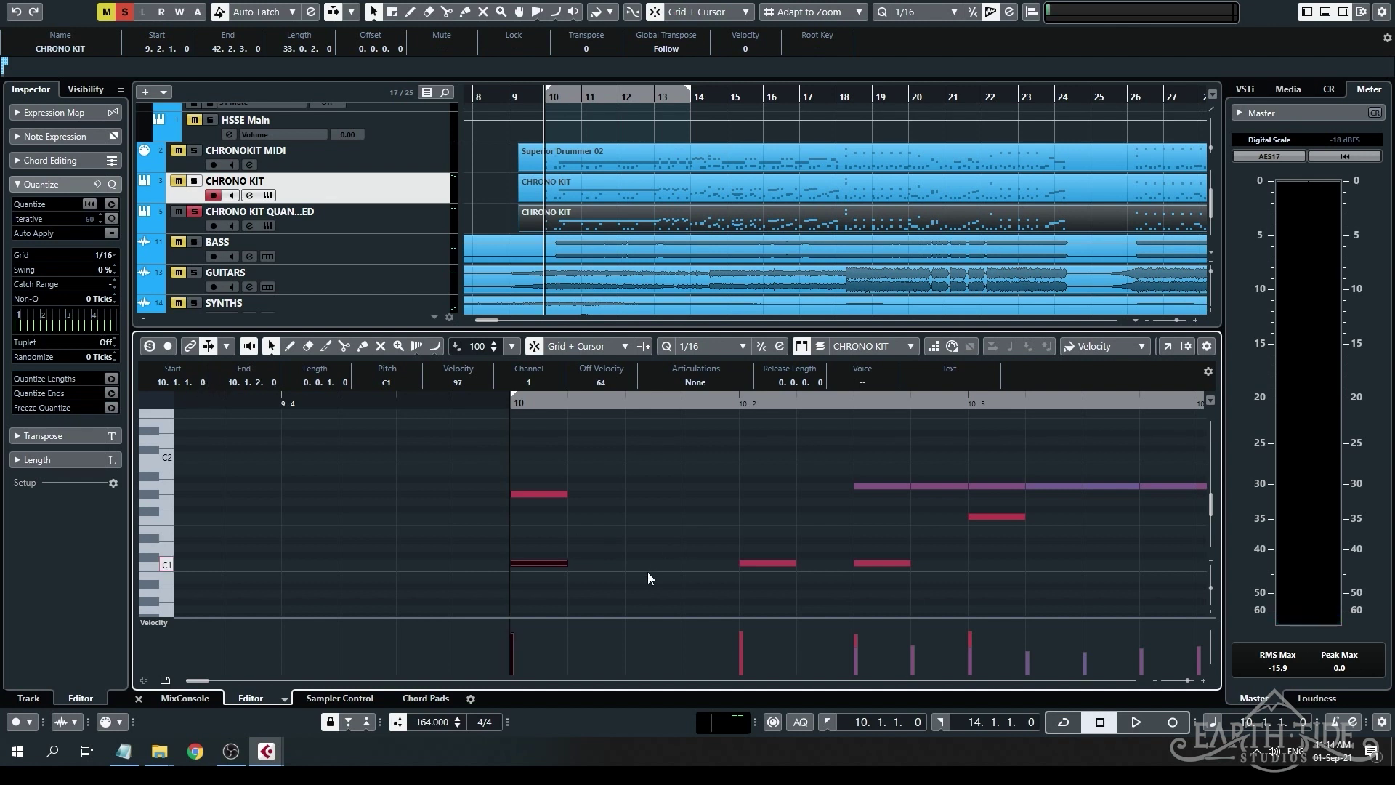
{"action": "scroll", "coordinate": [520, 561], "scroll_direction": "up", "scroll_amount": 2}
{"action": "scroll", "coordinate": [520, 562], "scroll_direction": "up", "scroll_amount": 3}
{"action": "scroll", "coordinate": [500, 544], "scroll_direction": "down", "scroll_amount": 2}
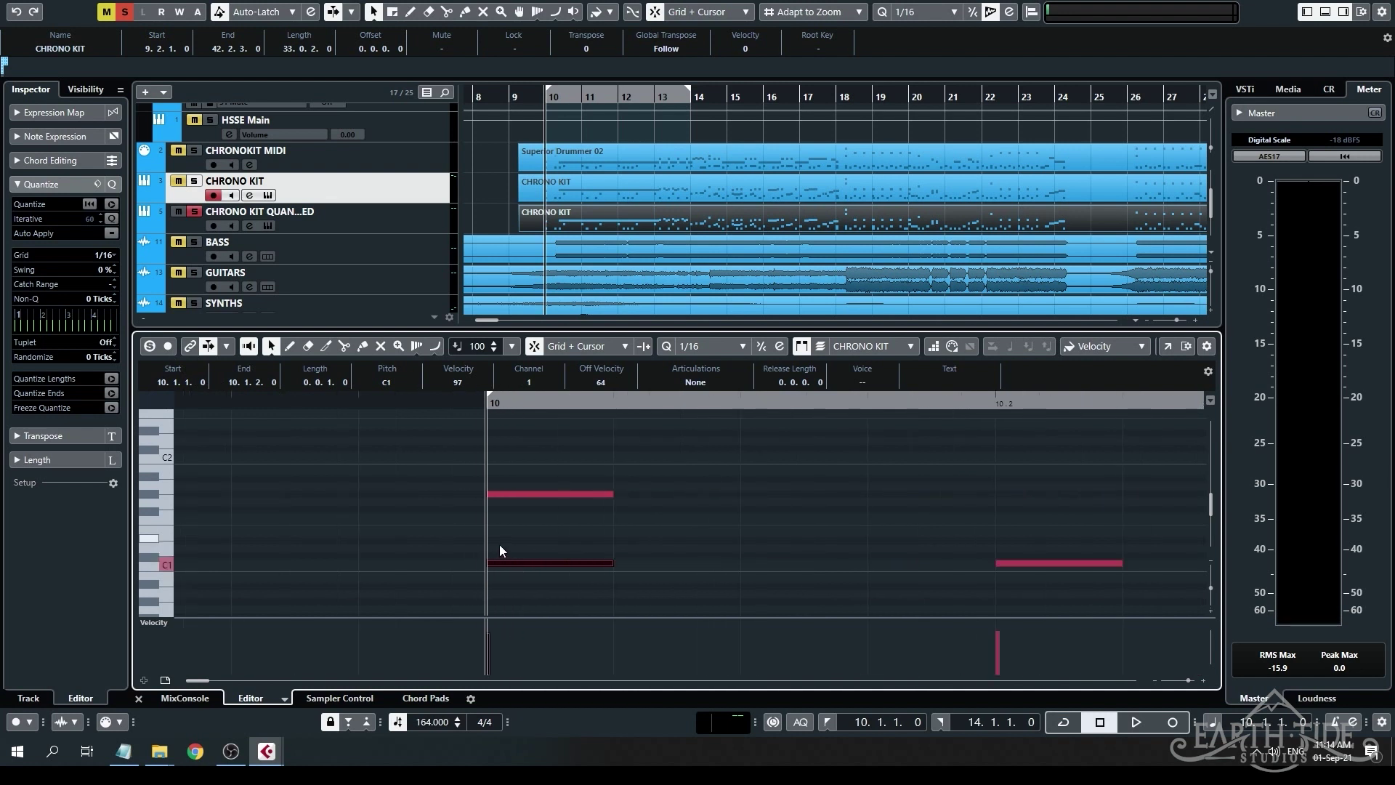
{"action": "scroll", "coordinate": [506, 564], "scroll_direction": "down", "scroll_amount": 3}
{"action": "scroll", "coordinate": [509, 562], "scroll_direction": "up", "scroll_amount": 4}
{"action": "scroll", "coordinate": [463, 567], "scroll_direction": "up", "scroll_amount": 3}
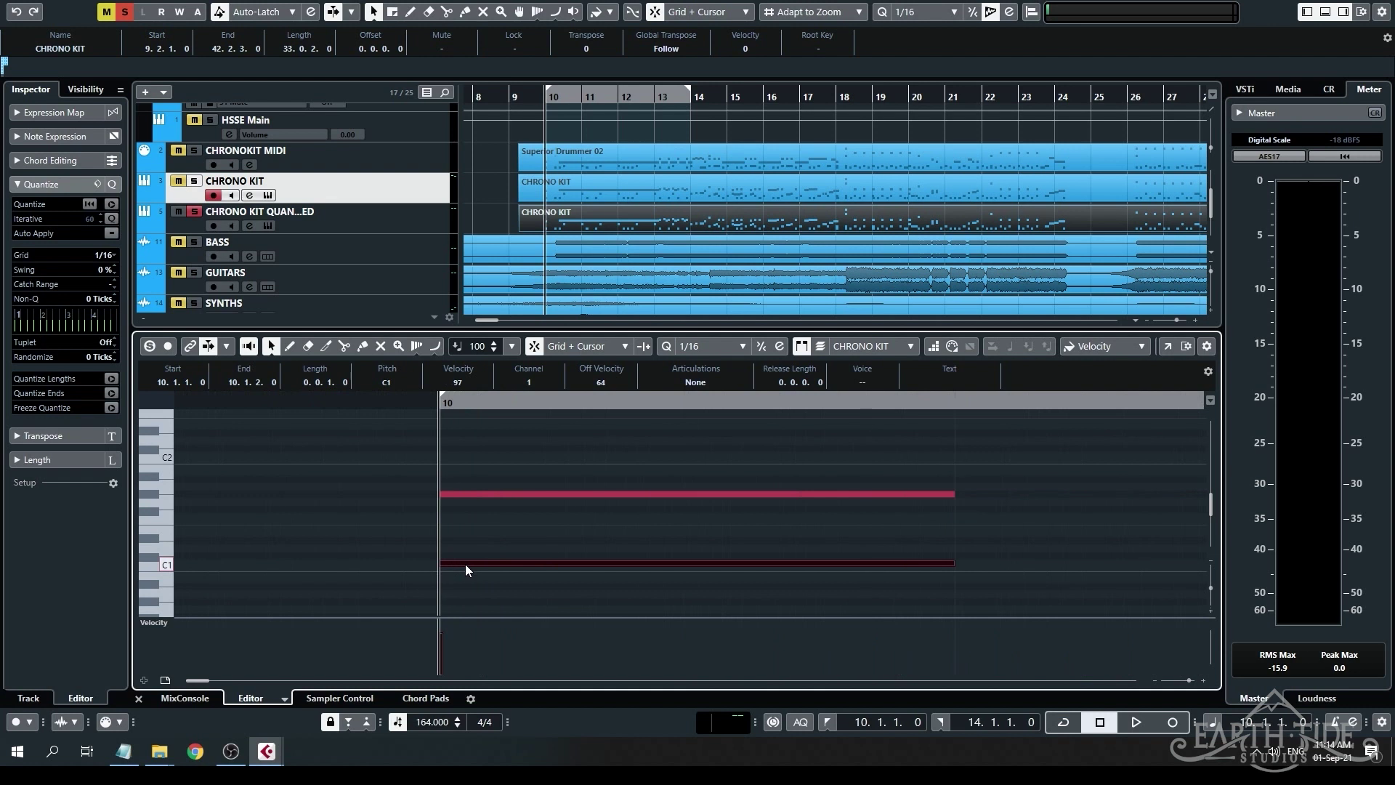
{"action": "scroll", "coordinate": [428, 570], "scroll_direction": "up", "scroll_amount": 1}
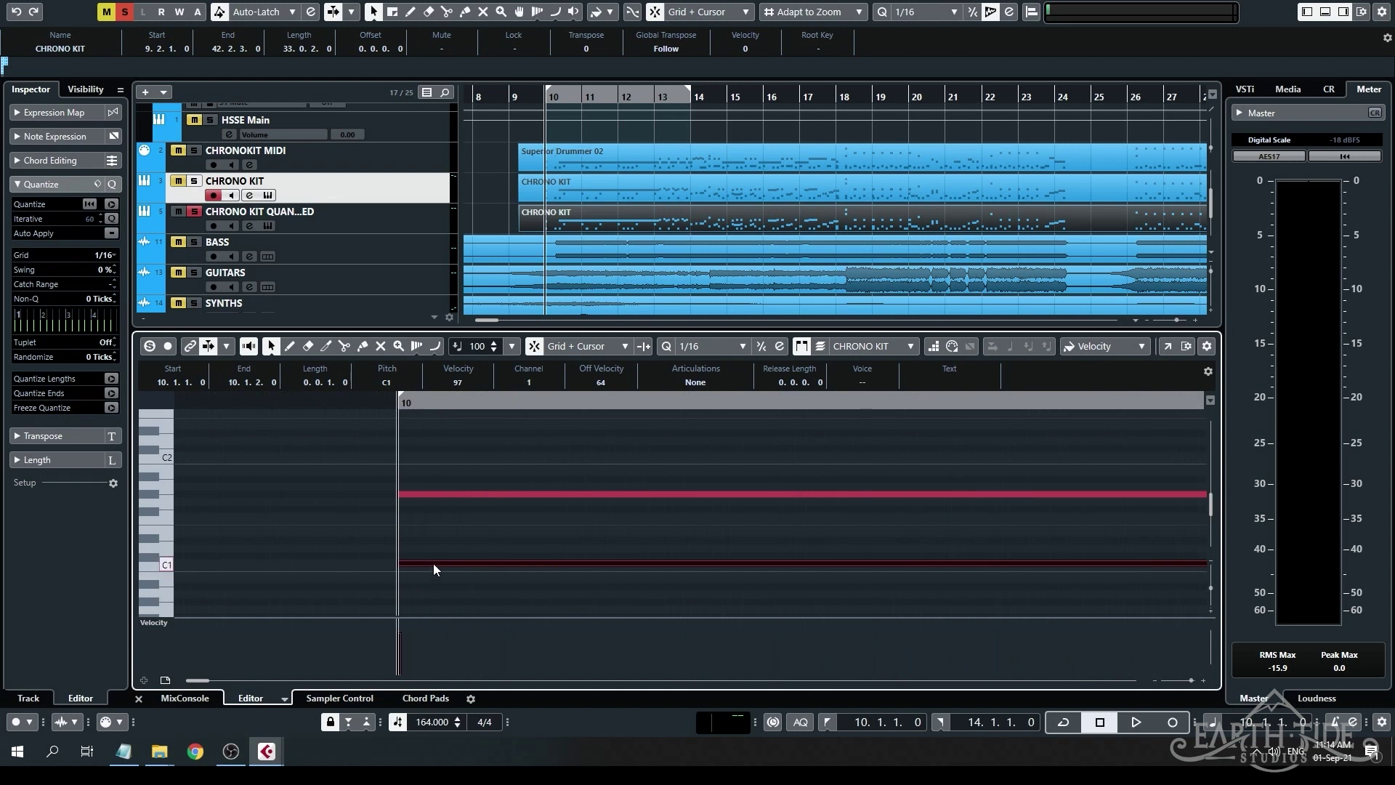
{"action": "left_click_drag", "start_coordinate": [433, 564], "coordinate": [437, 563]}
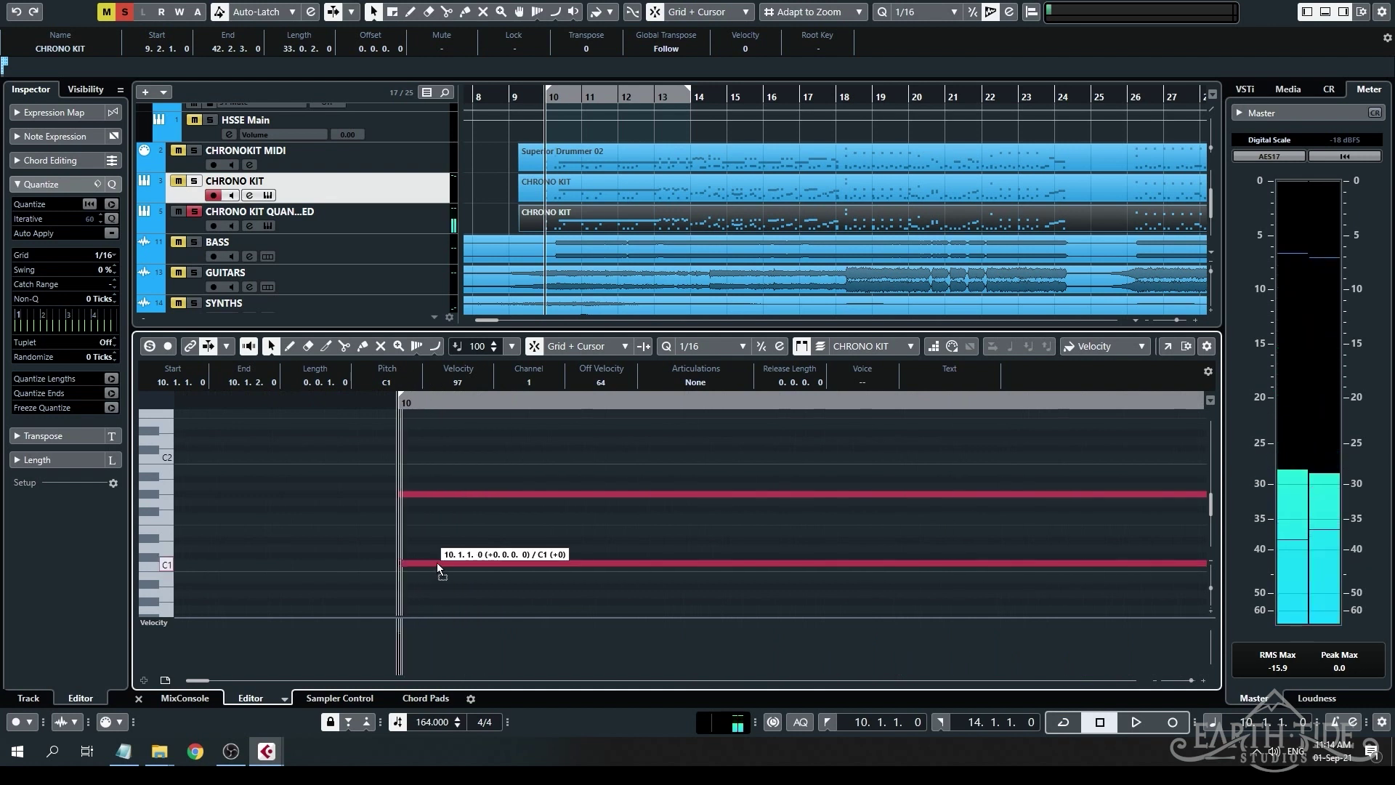
Try offsetting the C1 note at 10.1.1 slightly from the simultaneous G#1 note.
{"action": "left_click_drag", "start_coordinate": [407, 471], "coordinate": [435, 569]}
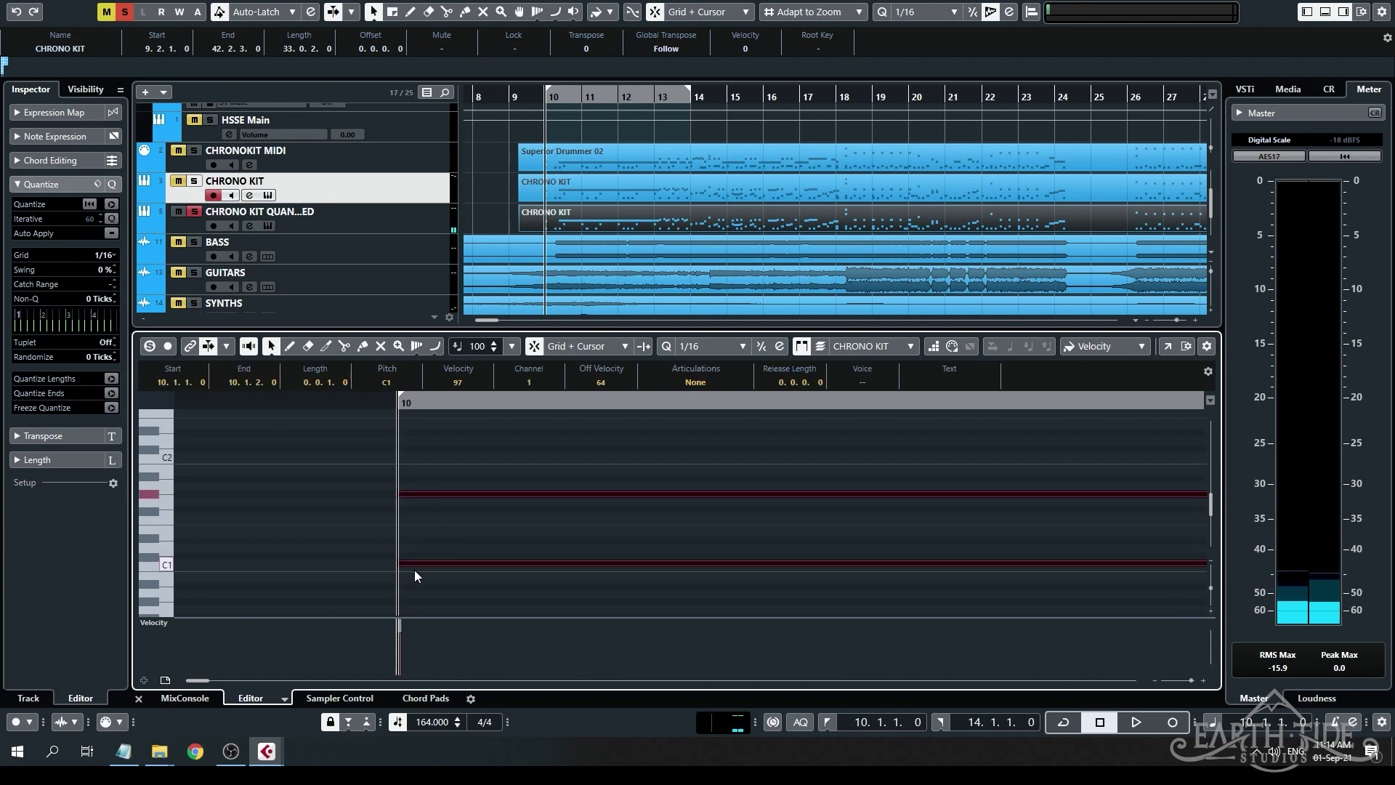
{"action": "left_click", "coordinate": [422, 550]}
{"action": "left_click_drag", "start_coordinate": [415, 470], "coordinate": [405, 505]}
{"action": "left_click_drag", "start_coordinate": [411, 568], "coordinate": [411, 567]}
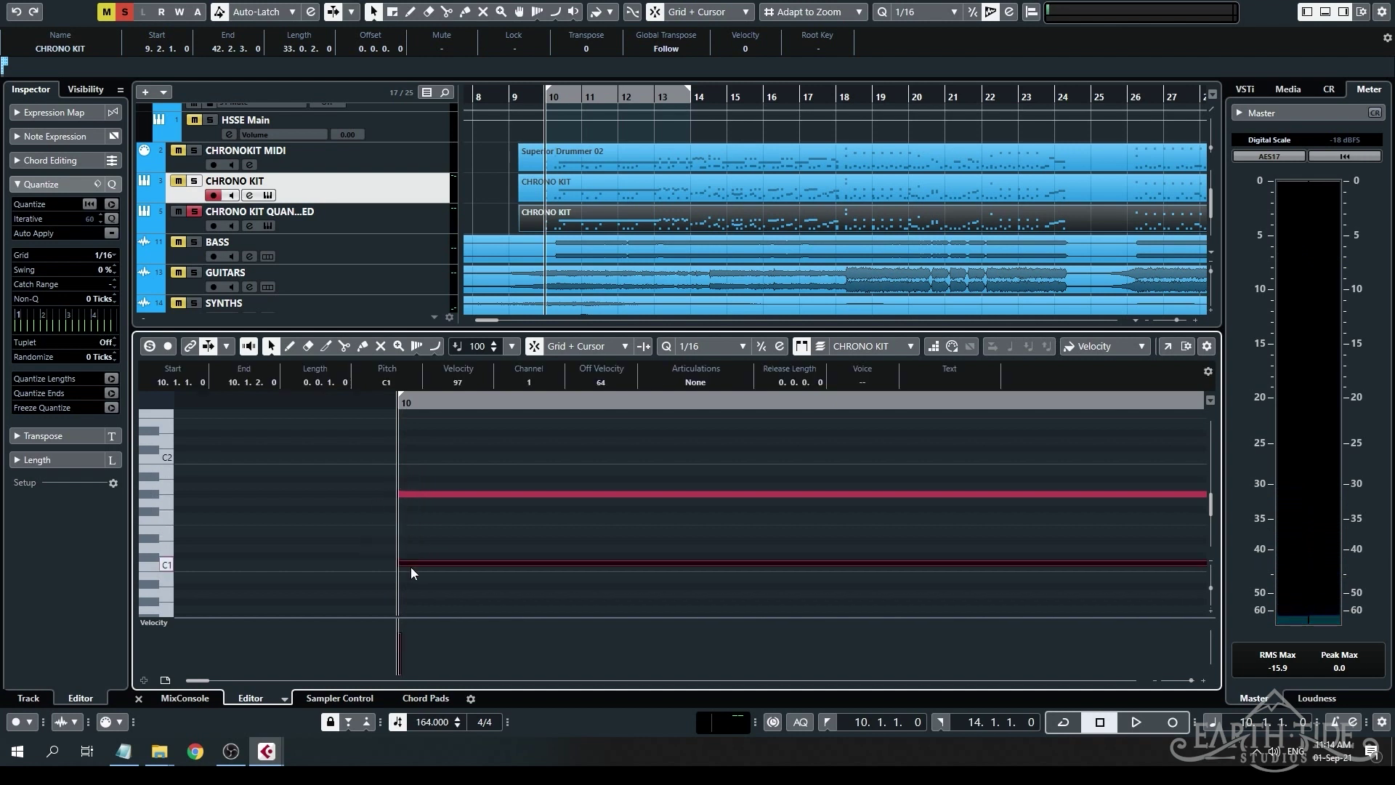
{"action": "left_click_drag", "start_coordinate": [407, 473], "coordinate": [417, 563]}
{"action": "left_click", "coordinate": [409, 564]}
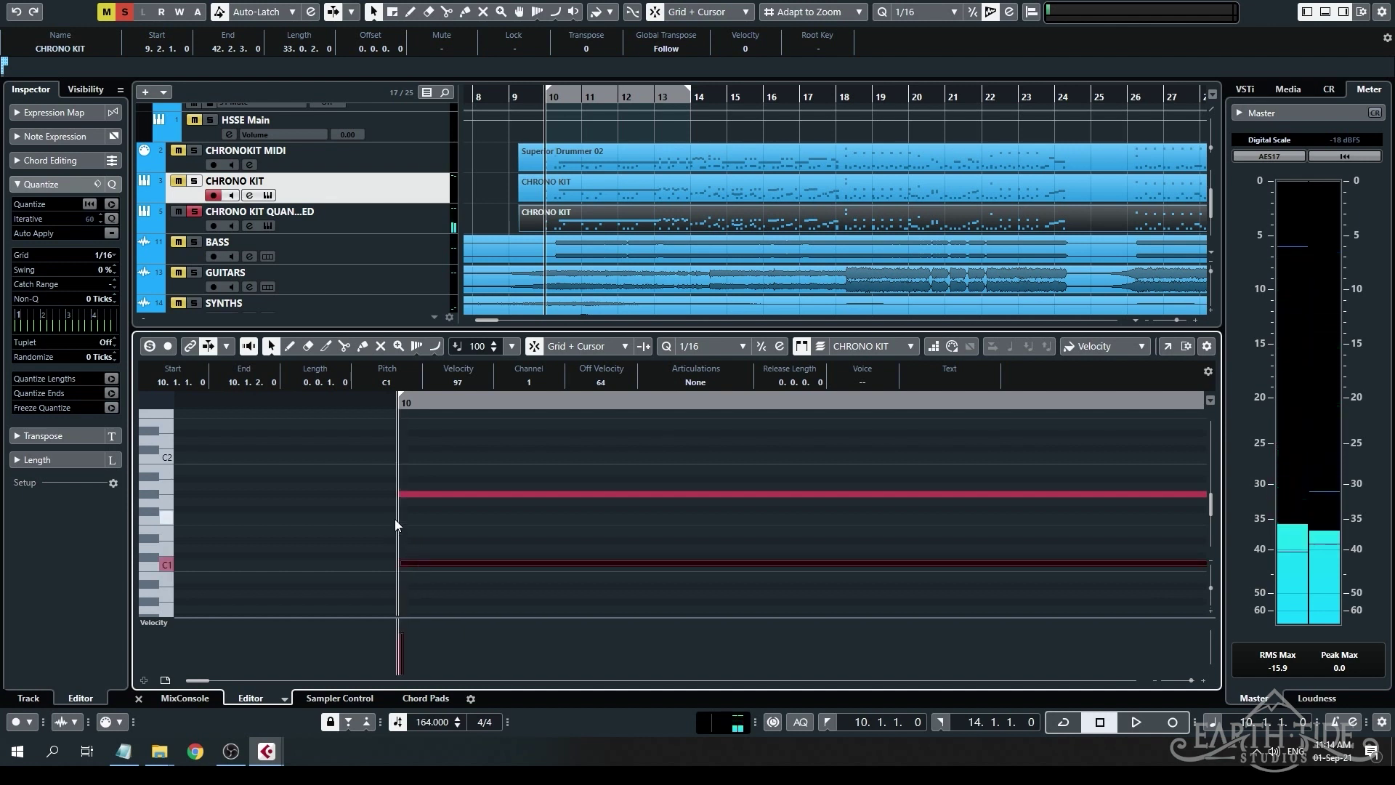
{"action": "left_click_drag", "start_coordinate": [409, 495], "coordinate": [427, 570]}
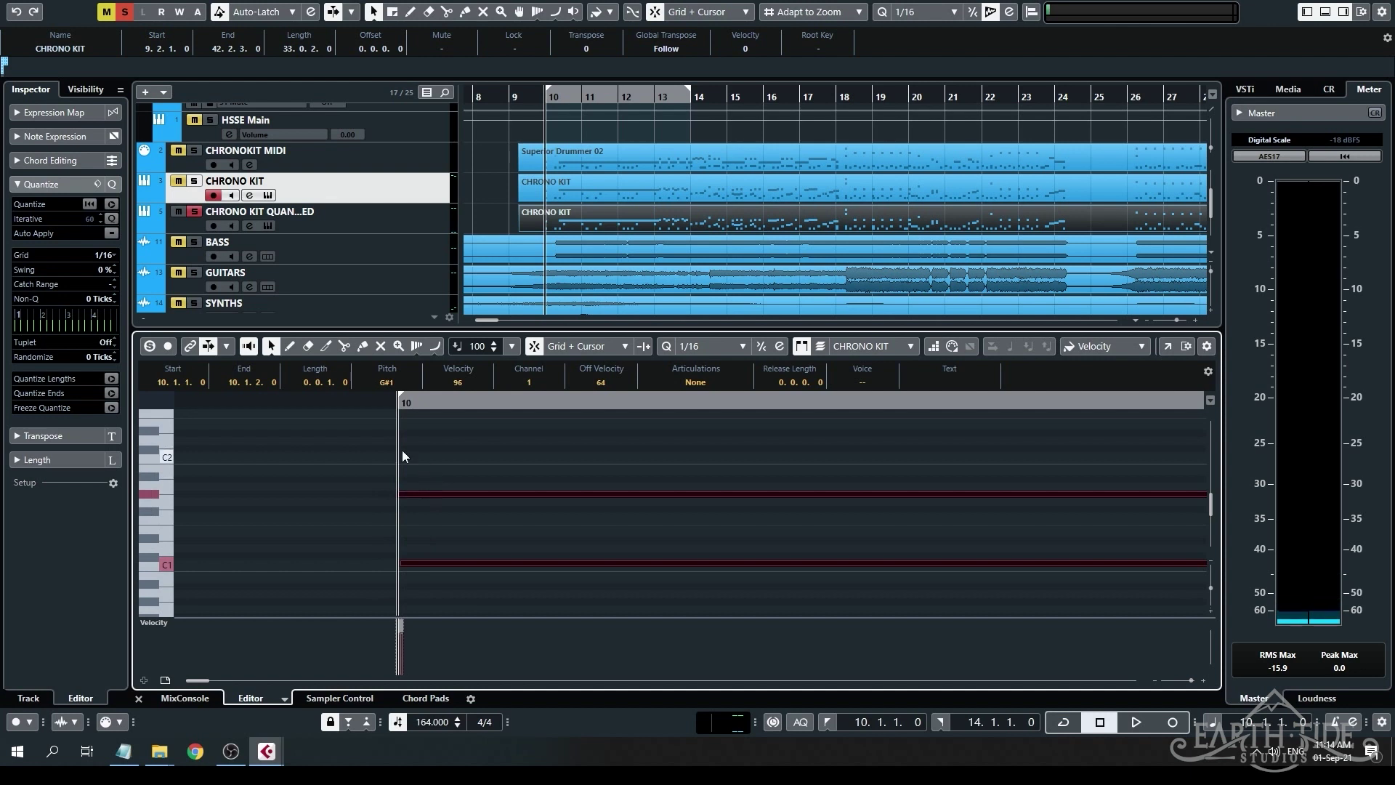
Select the G#1 and C1 notes at 10.1.1 and shift them together slightly behind the bar line.
{"action": "left_click_drag", "start_coordinate": [378, 475], "coordinate": [437, 572]}
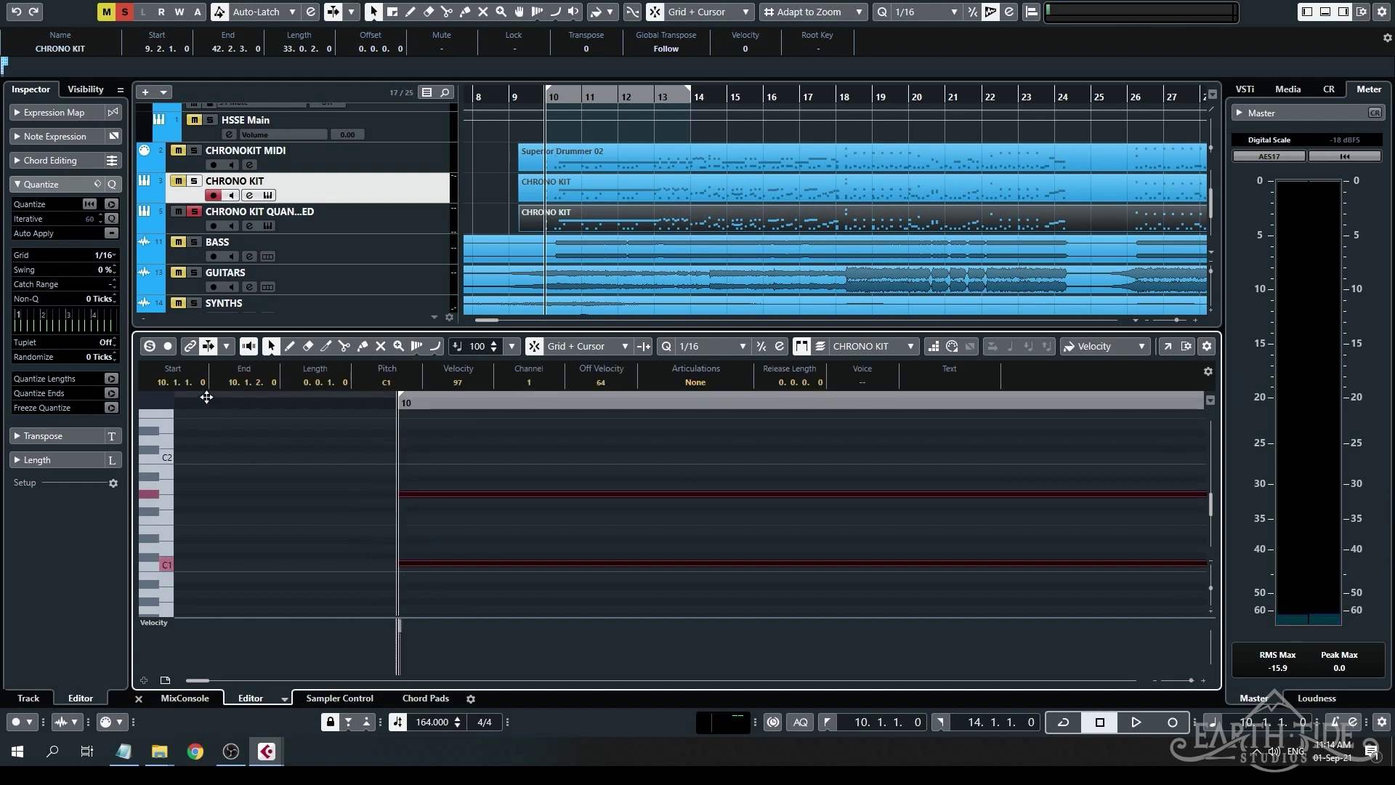
{"action": "left_click_drag", "start_coordinate": [409, 494], "coordinate": [412, 493]}
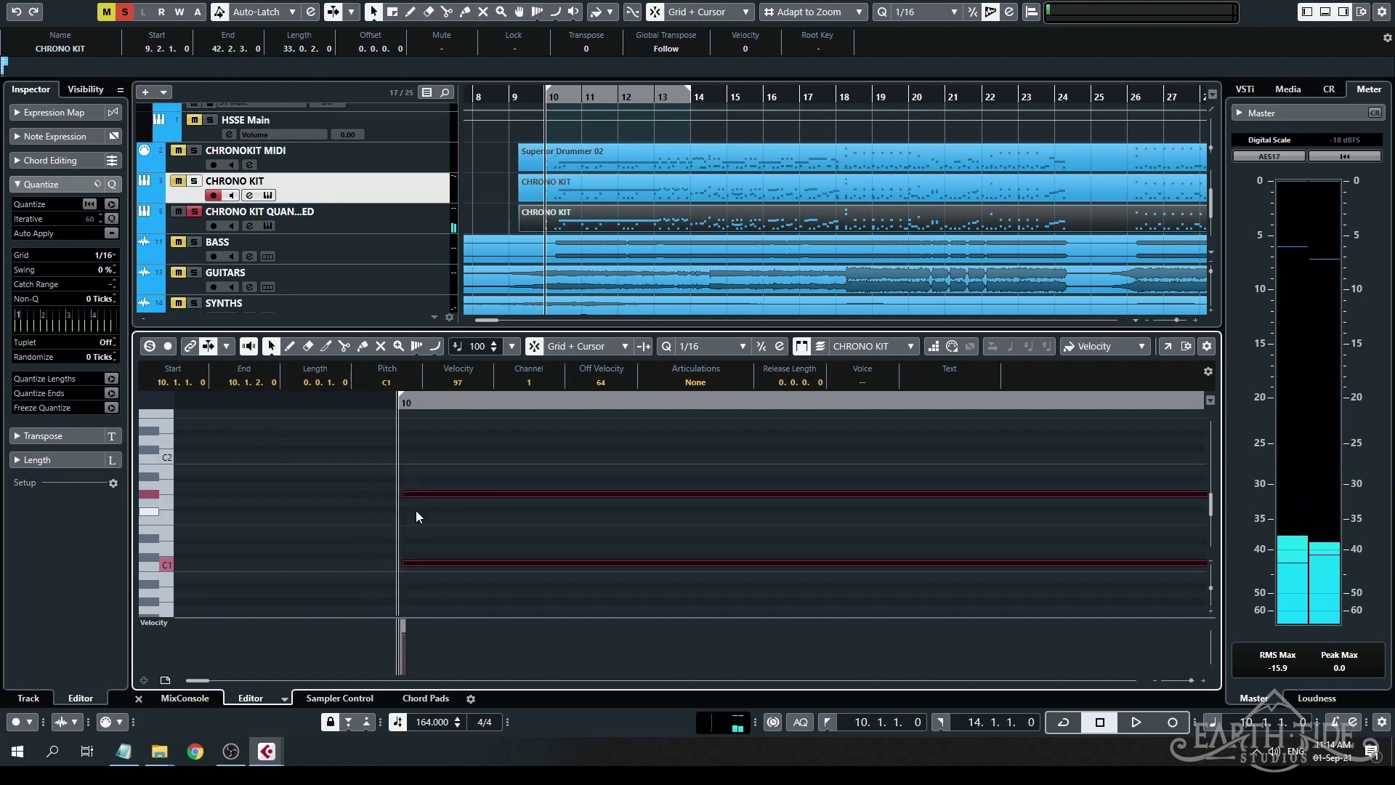
{"action": "scroll", "coordinate": [415, 494], "scroll_direction": "left", "scroll_amount": 1}
{"action": "scroll", "coordinate": [469, 529], "scroll_direction": "down", "scroll_amount": 4}
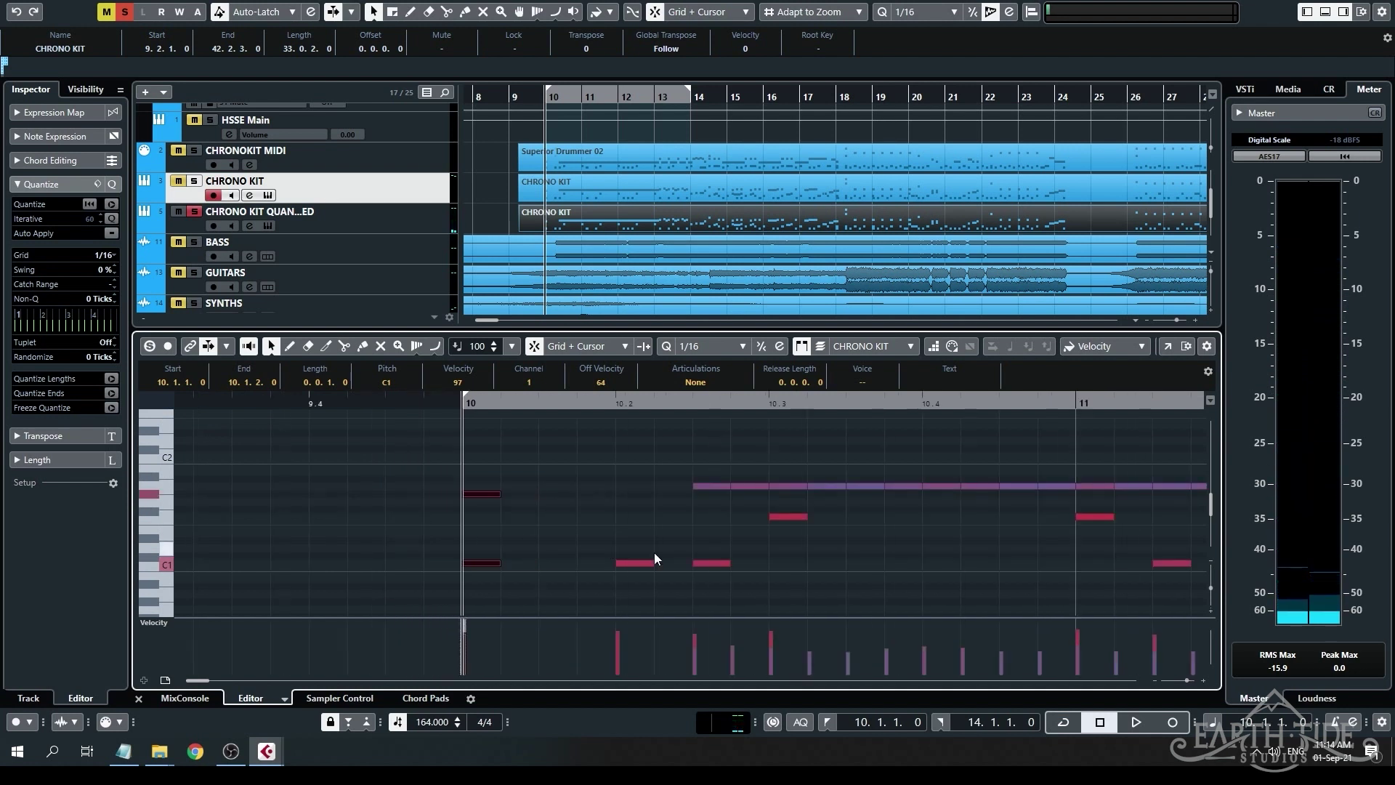
Nudge the C1 note at 10.2.1 slightly late and shift the C1 note at 10.2.3 to start at 10.2.3.3.
{"action": "left_click", "coordinate": [601, 564]}
{"action": "scroll", "coordinate": [600, 568], "scroll_direction": "up", "scroll_amount": 3}
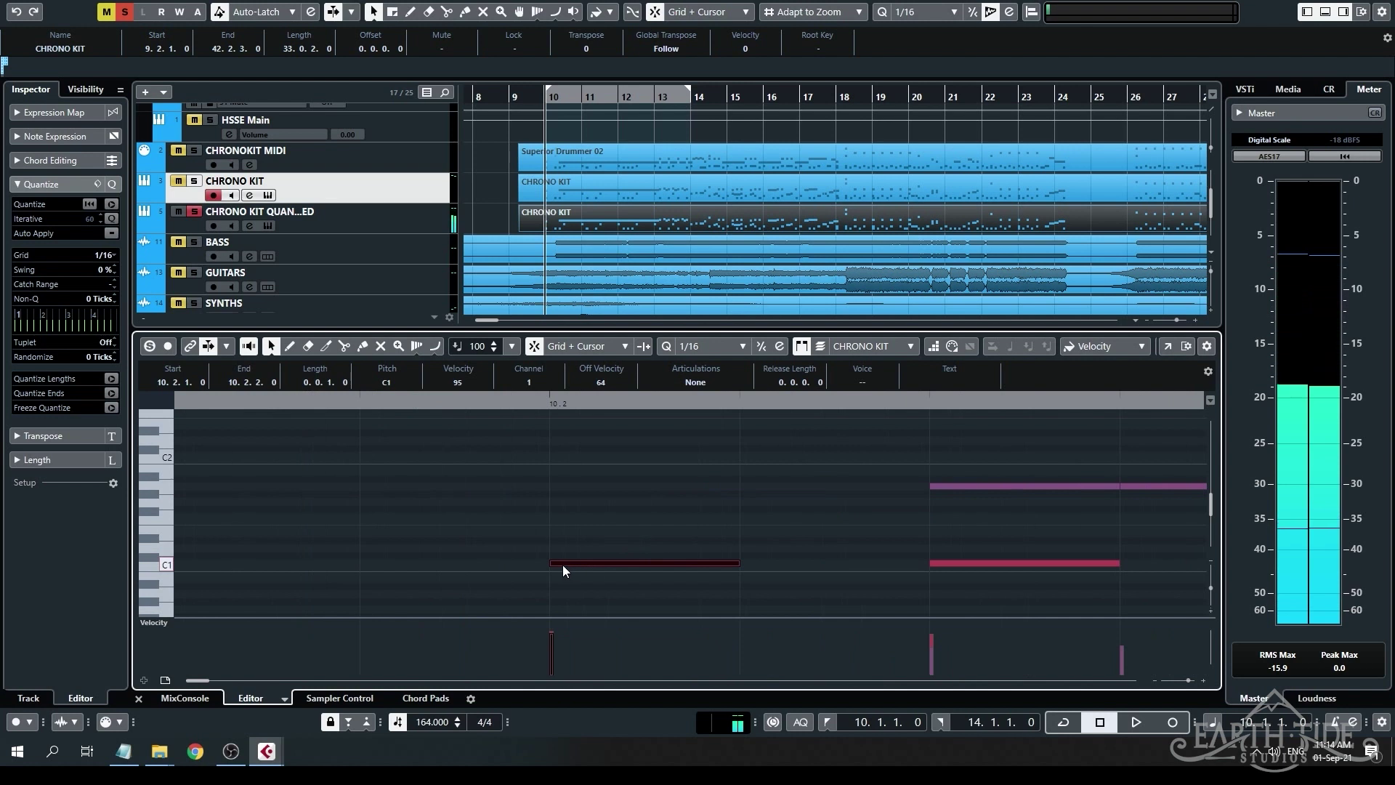
{"action": "left_click_drag", "start_coordinate": [562, 566], "coordinate": [566, 564]}
{"action": "left_click_drag", "start_coordinate": [945, 562], "coordinate": [950, 562]}
Shift the C1 note at 11.1.3 slightly late so it starts at 11.1.3.3.
{"action": "scroll", "coordinate": [845, 561], "scroll_direction": "right", "scroll_amount": 3}
{"action": "scroll", "coordinate": [836, 562], "scroll_direction": "down", "scroll_amount": 3}
{"action": "scroll", "coordinate": [828, 557], "scroll_direction": "right", "scroll_amount": 3}
{"action": "left_click", "coordinate": [845, 564]}
{"action": "scroll", "coordinate": [483, 559], "scroll_direction": "right", "scroll_amount": 3}
{"action": "scroll", "coordinate": [486, 566], "scroll_direction": "up", "scroll_amount": 3}
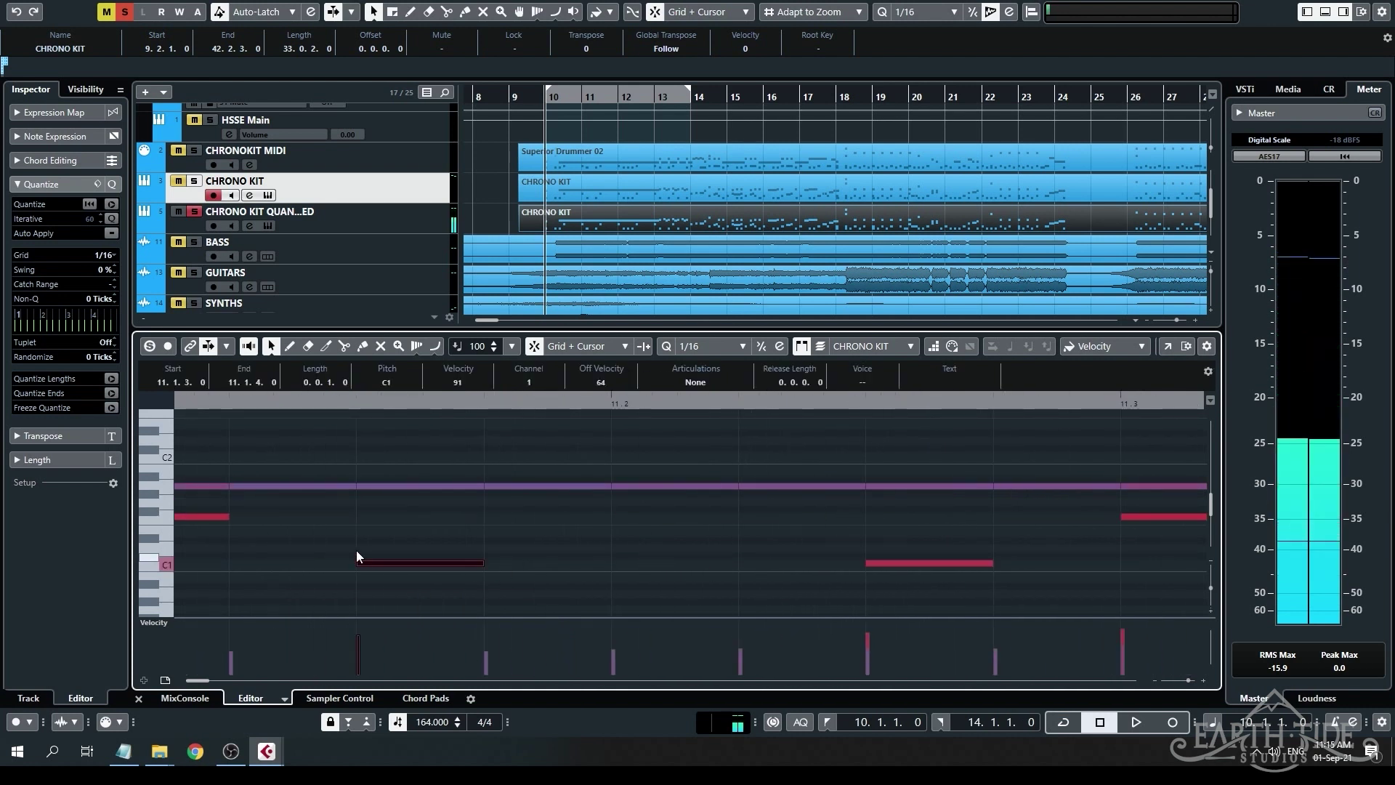
{"action": "left_click_drag", "start_coordinate": [369, 566], "coordinate": [376, 565]}
Shift the C1 note at 11.2.3 slightly late so it starts at 11.2.3.5.
{"action": "scroll", "coordinate": [790, 554], "scroll_direction": "down", "scroll_amount": 5}
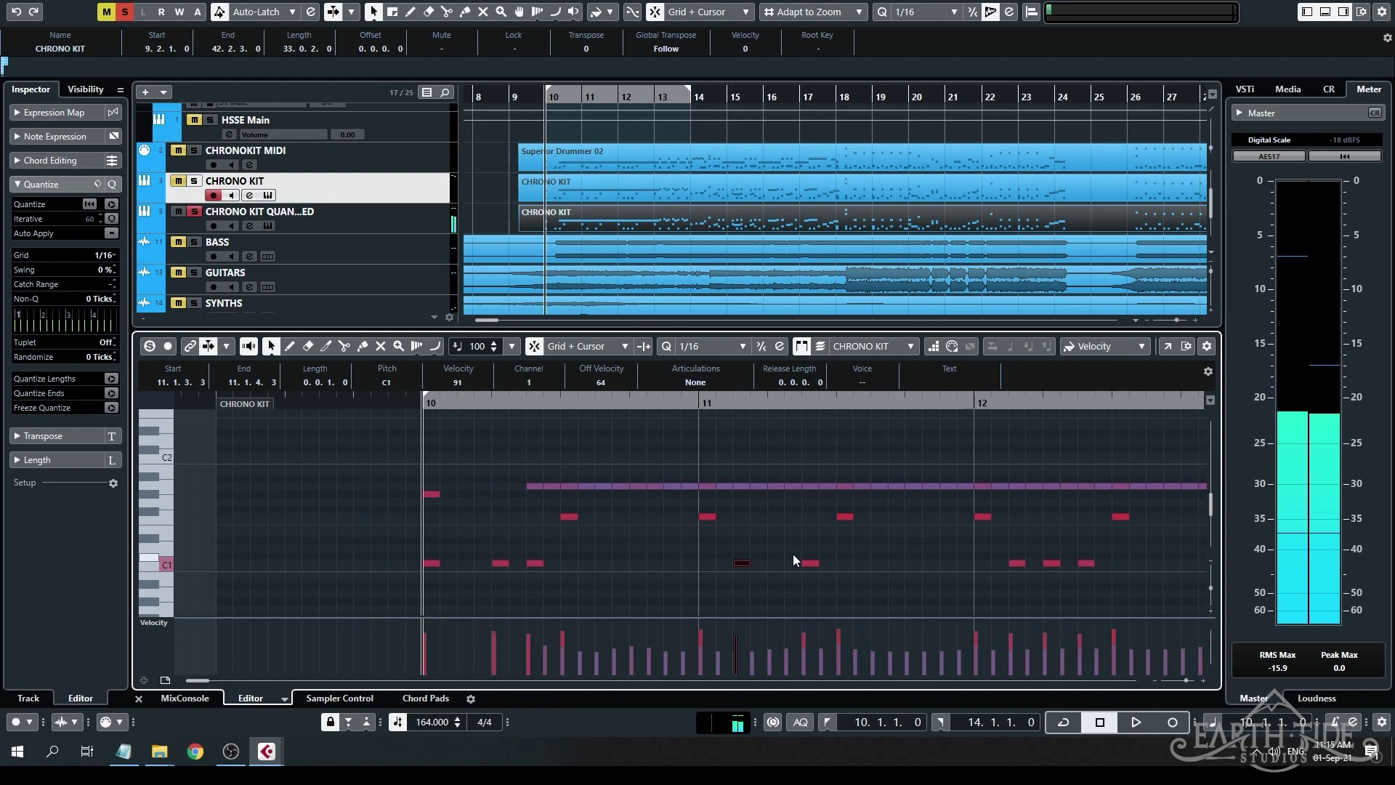
{"action": "left_click", "coordinate": [604, 550]}
{"action": "scroll", "coordinate": [605, 554], "scroll_direction": "up", "scroll_amount": 4}
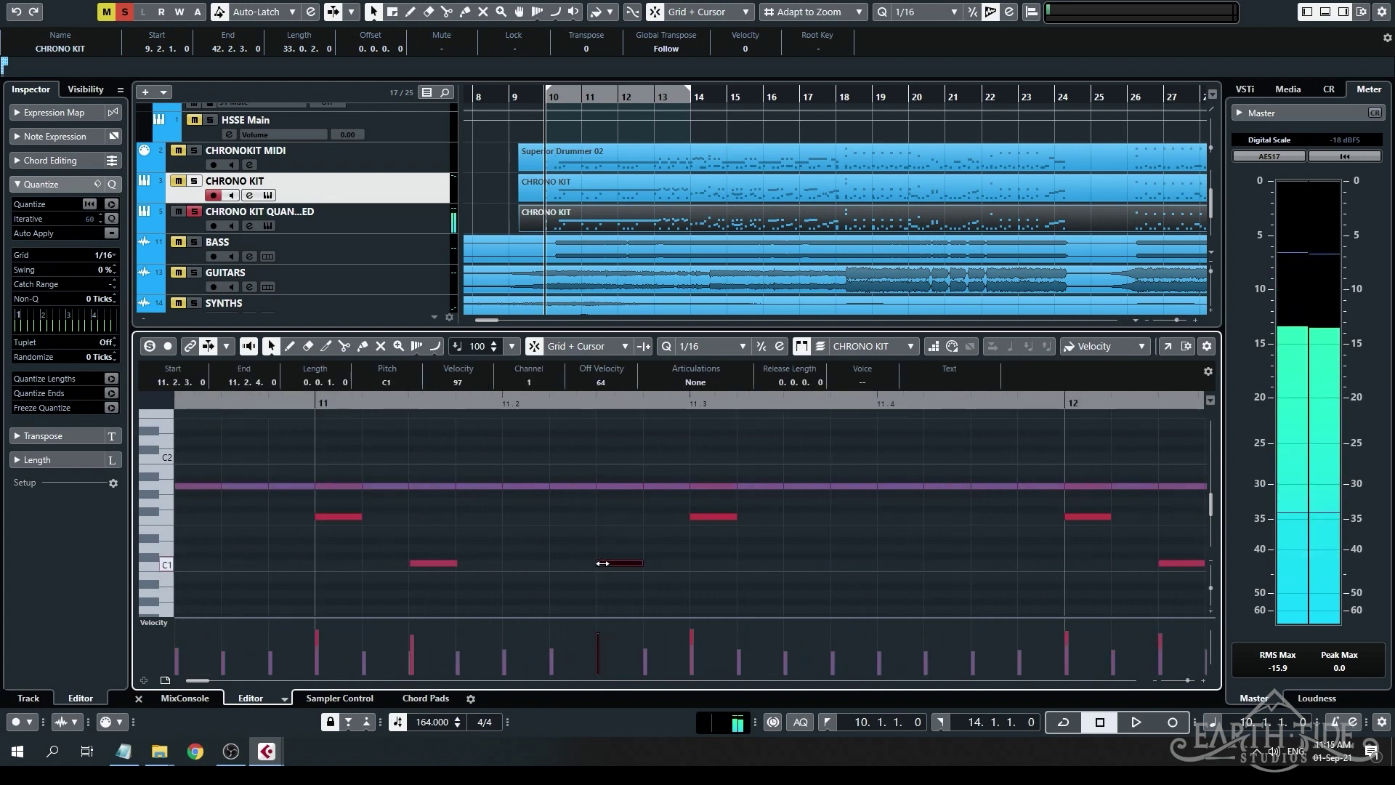
{"action": "left_click_drag", "start_coordinate": [606, 563], "coordinate": [607, 564]}
{"action": "scroll", "coordinate": [608, 563], "scroll_direction": "right", "scroll_amount": 4}
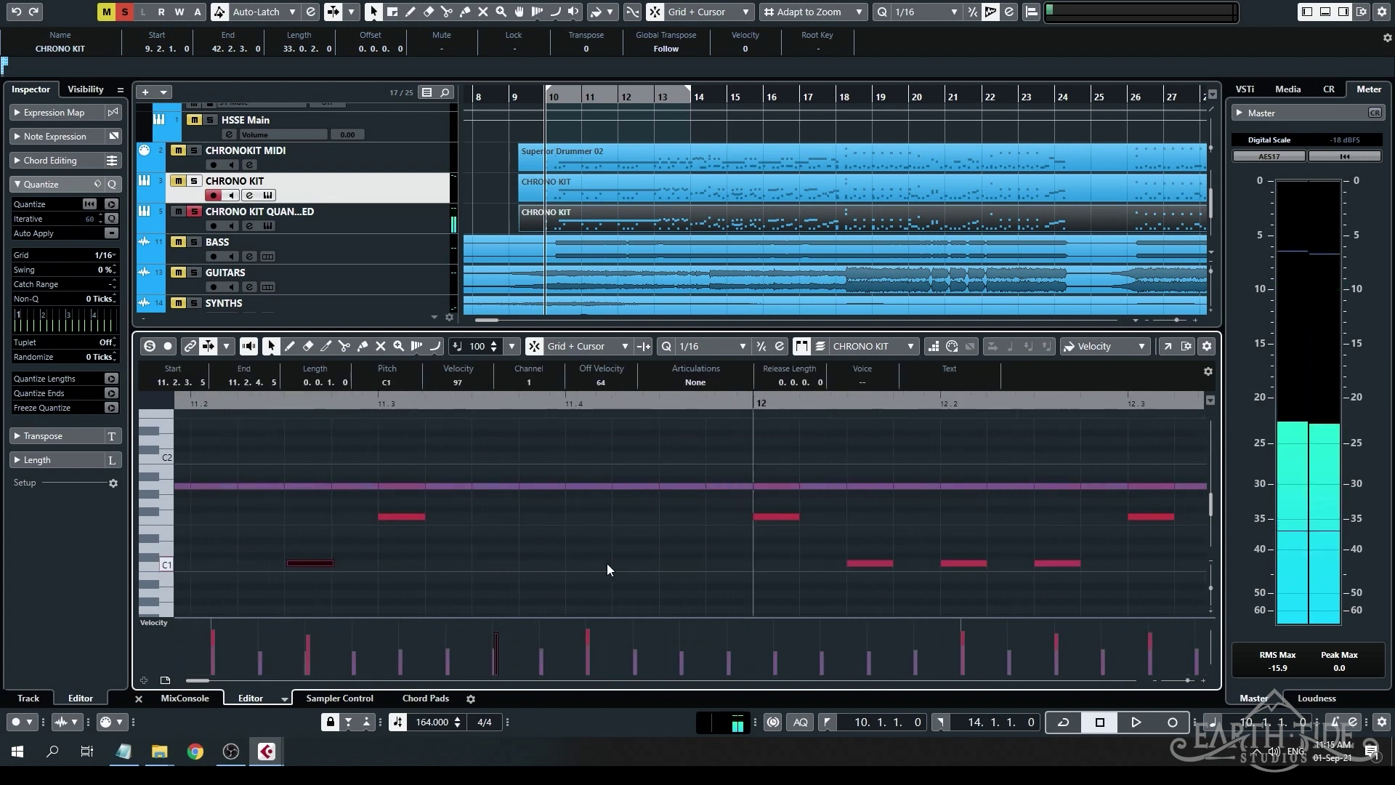
Select the C1 notes at 11.1.3, 12.2.1 and 13.2.3 as one group, and those at 10.2.3, 12.1.3 and 12.2.3 as another.
{"action": "scroll", "coordinate": [761, 586], "scroll_direction": "down", "scroll_amount": 2}
{"action": "scroll", "coordinate": [761, 586], "scroll_direction": "down", "scroll_amount": 4}
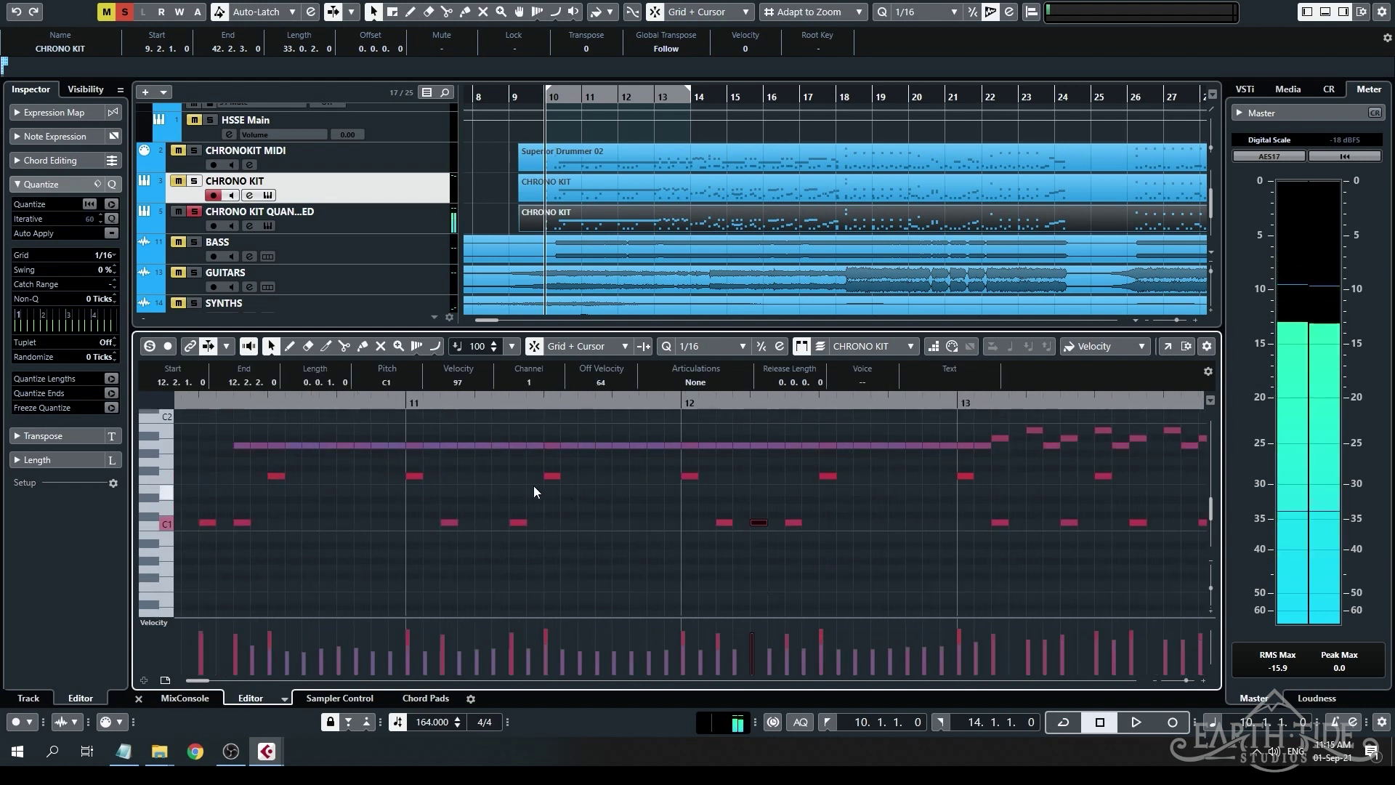
{"action": "left_click", "coordinate": [449, 523]}
{"action": "left_click", "coordinate": [759, 522], "text": "shift"}
{"action": "left_click", "coordinate": [1069, 521], "text": "shift"}
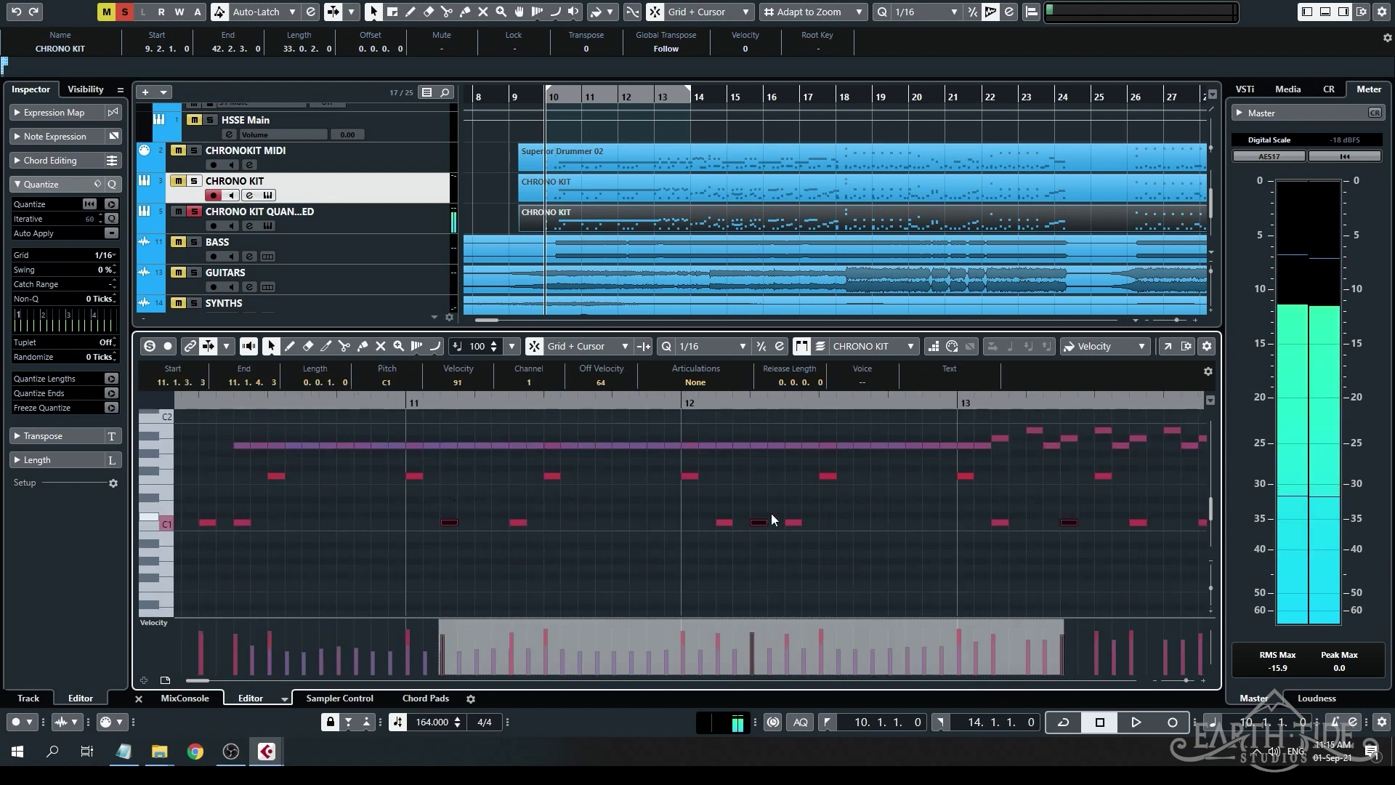
{"action": "left_click", "coordinate": [721, 522]}
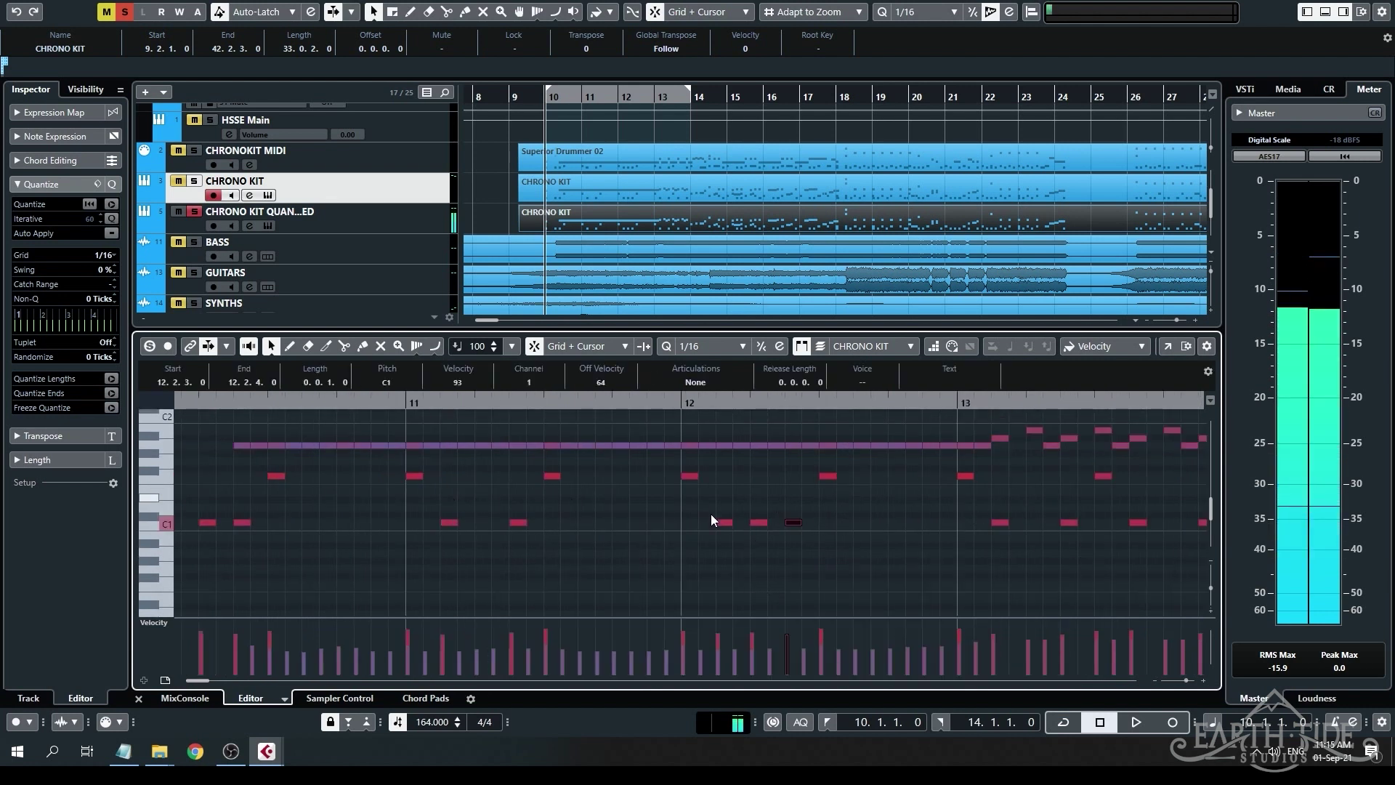
{"action": "left_click", "coordinate": [792, 522], "text": "shift"}
{"action": "left_click", "coordinate": [242, 523], "text": "shift"}
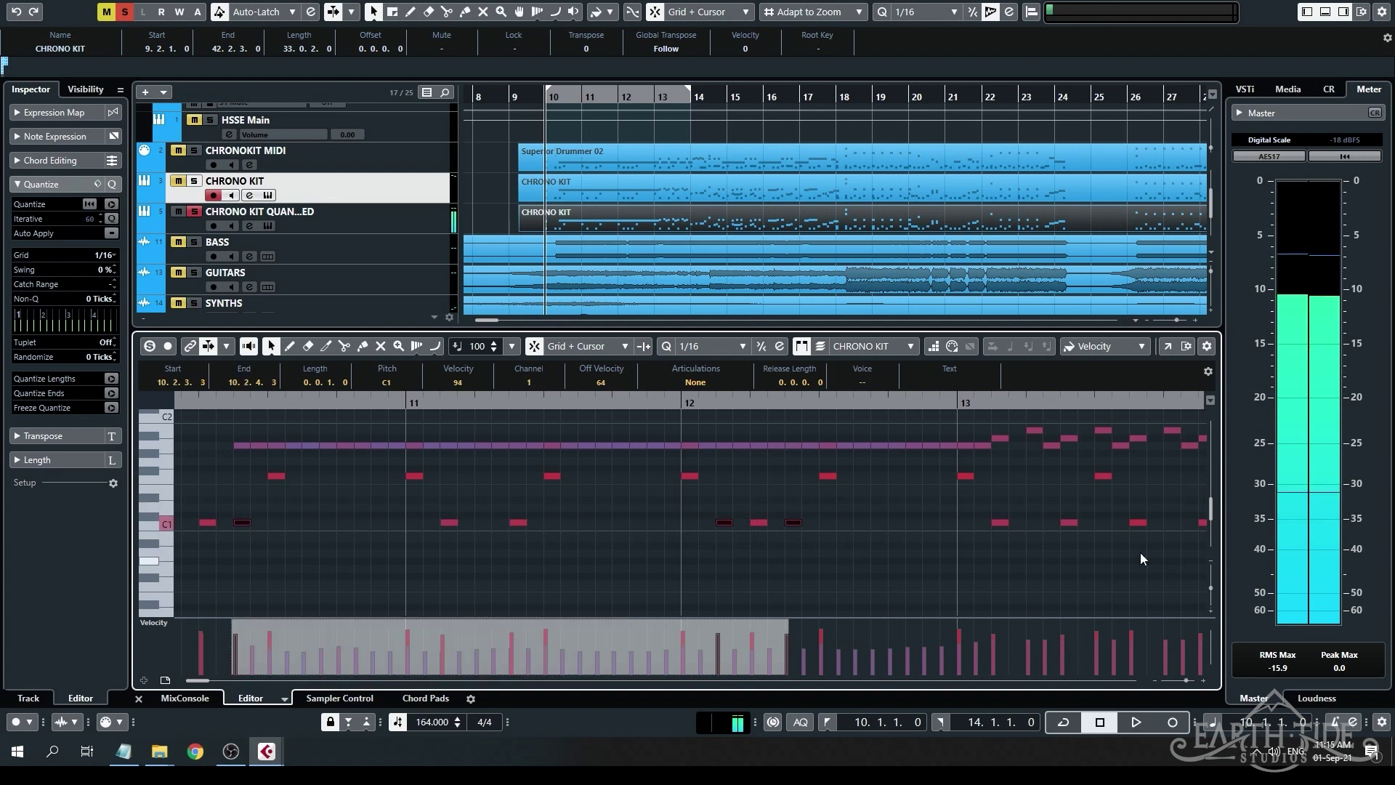
{"action": "left_click", "coordinate": [736, 510]}
Nudge the C1 notes at 12.1.3, 12.2.1 and 12.2.3 individually by a few ticks off the grid.
{"action": "scroll", "coordinate": [736, 510], "scroll_direction": "up", "scroll_amount": 6}
{"action": "scroll", "coordinate": [614, 516], "scroll_direction": "up", "scroll_amount": 3}
{"action": "left_click", "coordinate": [632, 522]}
{"action": "scroll", "coordinate": [634, 522], "scroll_direction": "down", "scroll_amount": 5}
{"action": "left_click", "coordinate": [856, 523]}
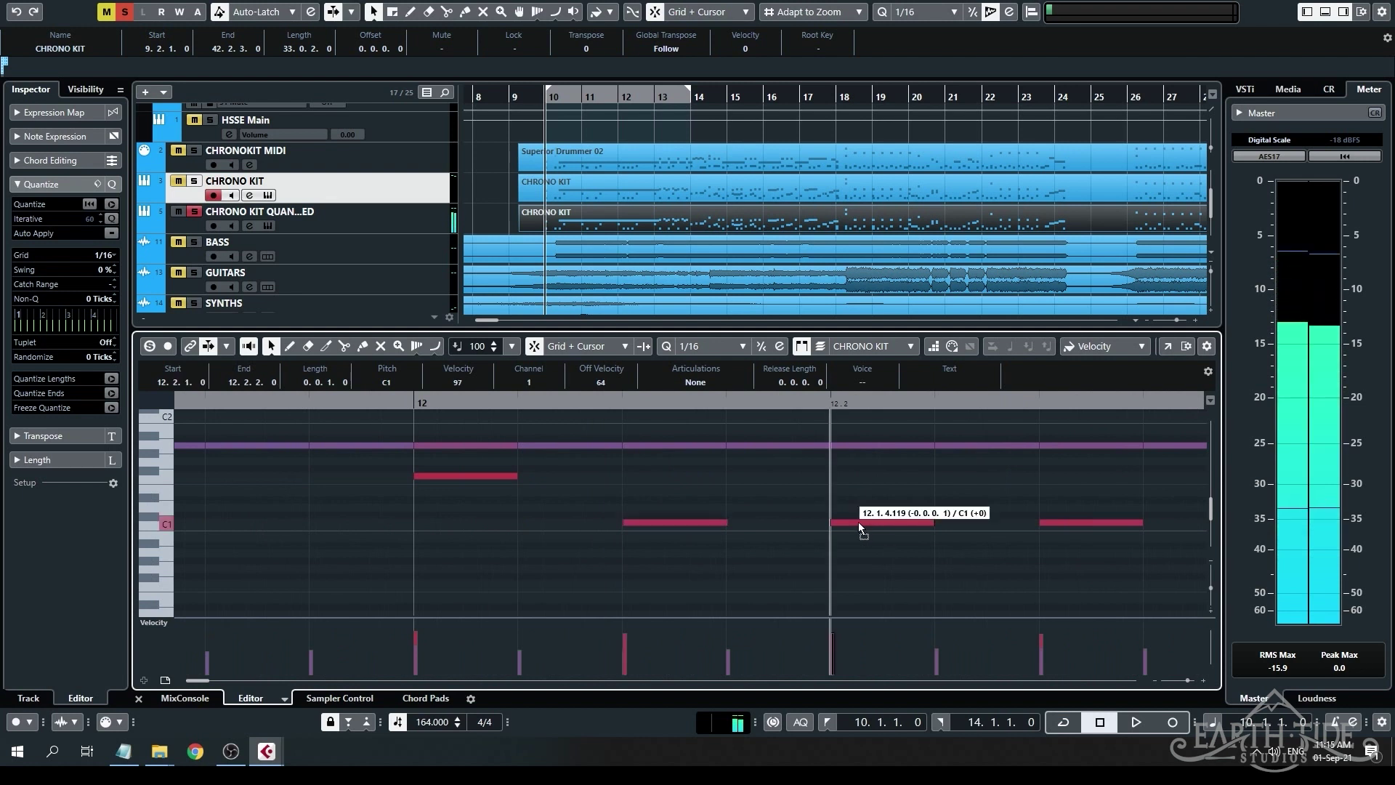
{"action": "scroll", "coordinate": [664, 520], "scroll_direction": "right", "scroll_amount": 2}
{"action": "left_click", "coordinate": [665, 521]}
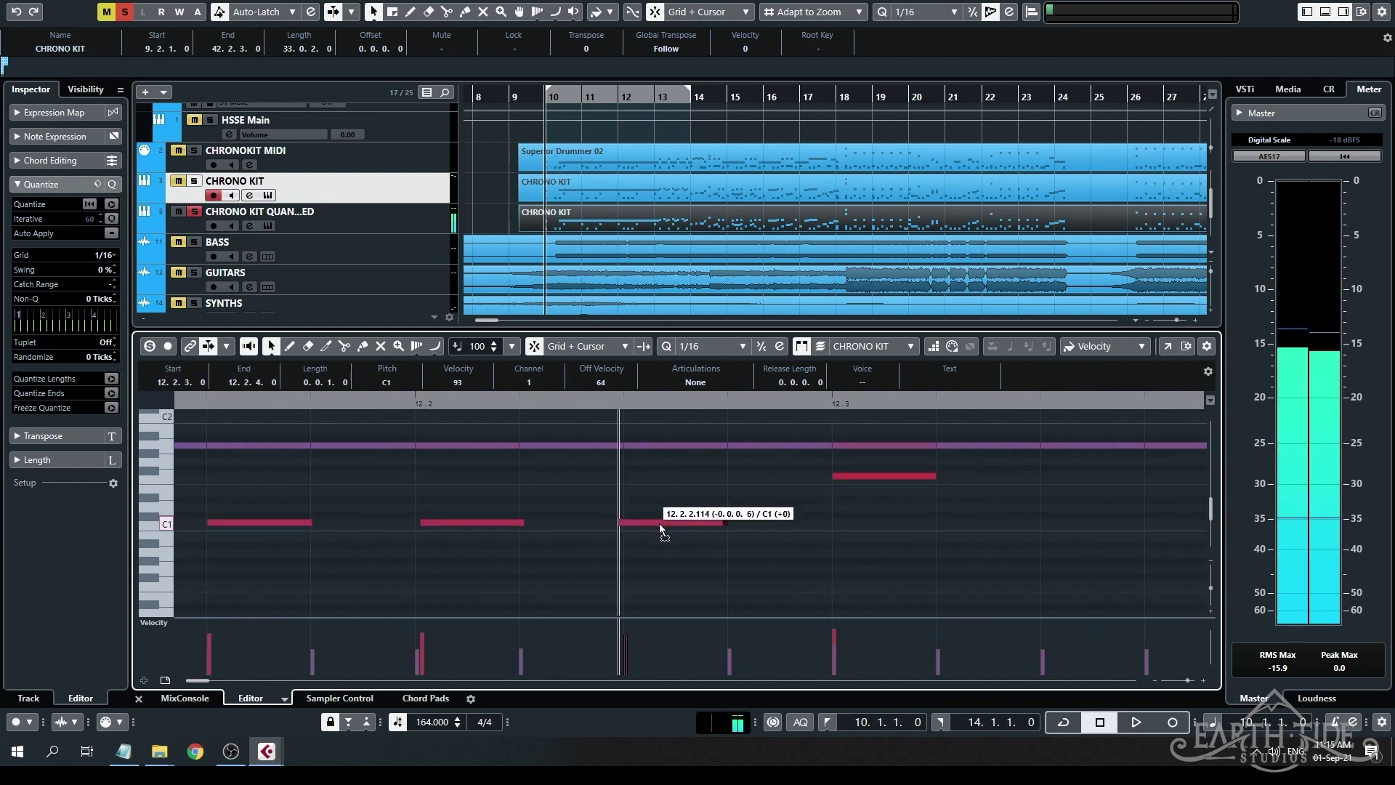
Nudge the C1 notes at 13.1.3 and 13.2.3 slightly behind the grid.
{"action": "scroll", "coordinate": [595, 533], "scroll_direction": "down", "scroll_amount": 4}
{"action": "scroll", "coordinate": [592, 525], "scroll_direction": "up", "scroll_amount": 2}
{"action": "scroll", "coordinate": [545, 518], "scroll_direction": "right", "scroll_amount": 3}
{"action": "left_click_drag", "start_coordinate": [564, 525], "coordinate": [567, 524]}
{"action": "left_click_drag", "start_coordinate": [907, 524], "coordinate": [907, 525]}
{"action": "scroll", "coordinate": [908, 525], "scroll_direction": "right", "scroll_amount": 3}
Shift the C1 note at 13.3.3 to start at 13.3.3.2 and the one at 13.4.3 to start at 13.4.3.4.
{"action": "left_click_drag", "start_coordinate": [729, 522], "coordinate": [732, 523]}
{"action": "scroll", "coordinate": [733, 522], "scroll_direction": "down", "scroll_amount": 2}
{"action": "scroll", "coordinate": [733, 523], "scroll_direction": "up", "scroll_amount": 3}
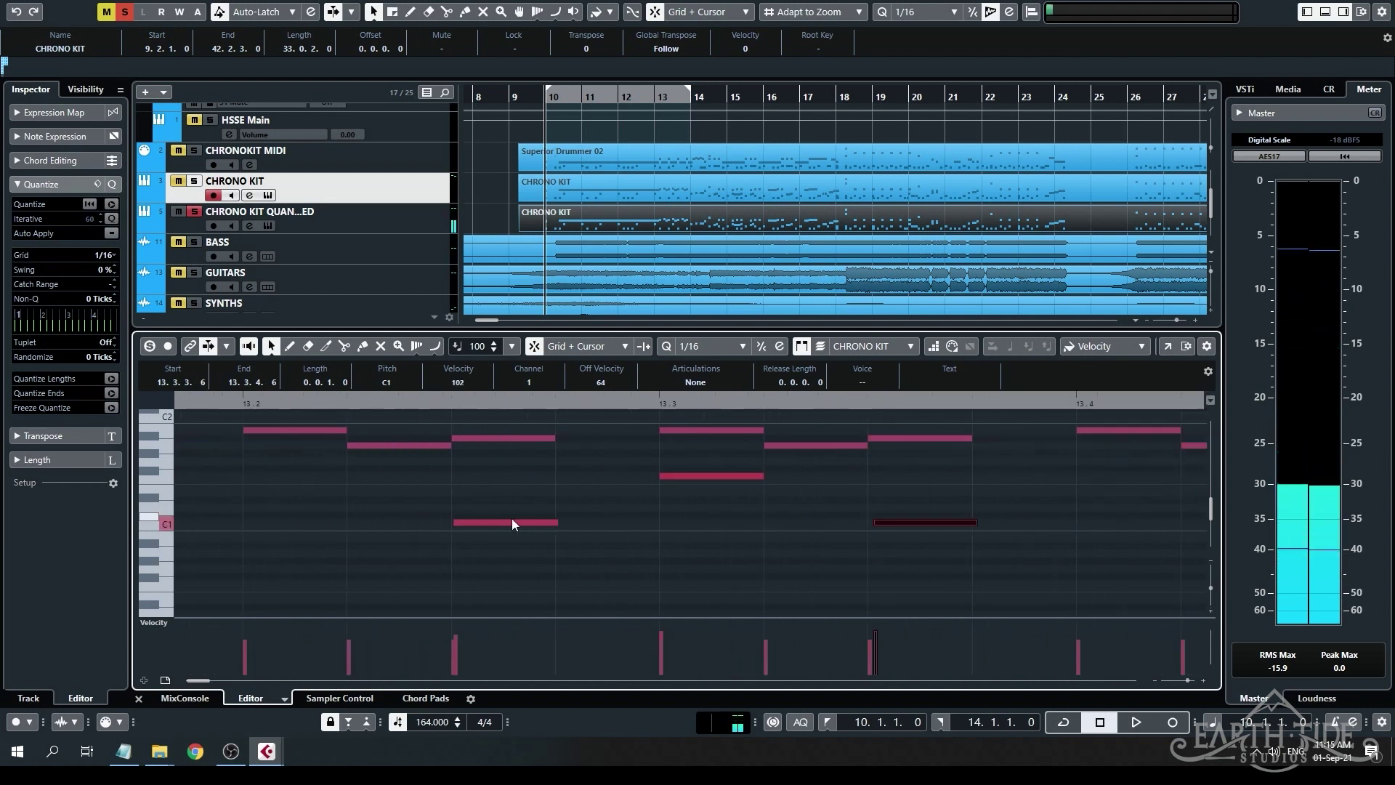
{"action": "left_click_drag", "start_coordinate": [988, 522], "coordinate": [983, 525]}
{"action": "scroll", "coordinate": [982, 524], "scroll_direction": "down", "scroll_amount": 3}
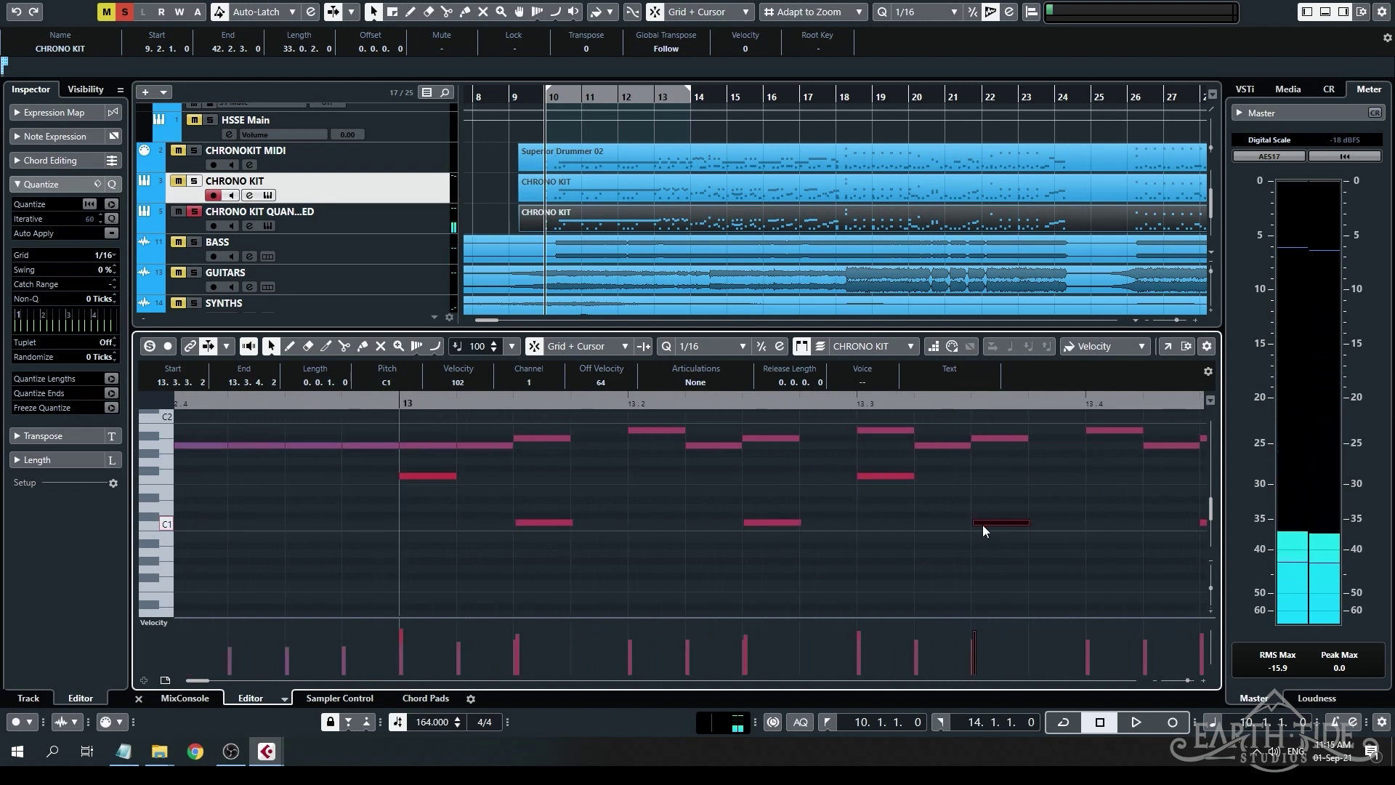
{"action": "left_click_drag", "start_coordinate": [601, 525], "coordinate": [603, 524]}
{"action": "scroll", "coordinate": [603, 523], "scroll_direction": "down", "scroll_amount": 3}
{"action": "scroll", "coordinate": [603, 524], "scroll_direction": "up", "scroll_amount": 5}
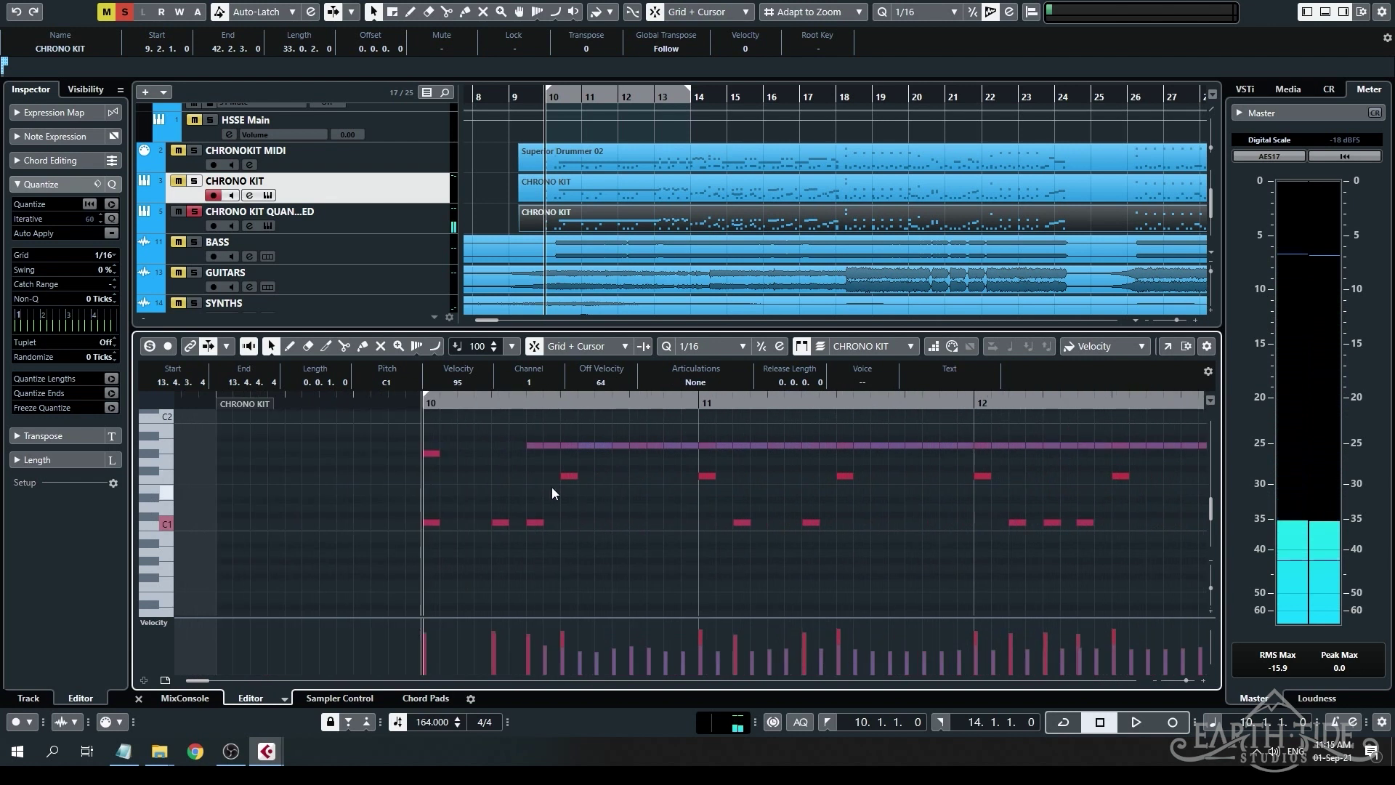
Nudge the F1 note at 10.3.1 off the grid and shift the F1 note at 11.1.1 early to 10.4.4.117.
{"action": "left_click", "coordinate": [588, 476]}
{"action": "scroll", "coordinate": [585, 482], "scroll_direction": "up", "scroll_amount": 3}
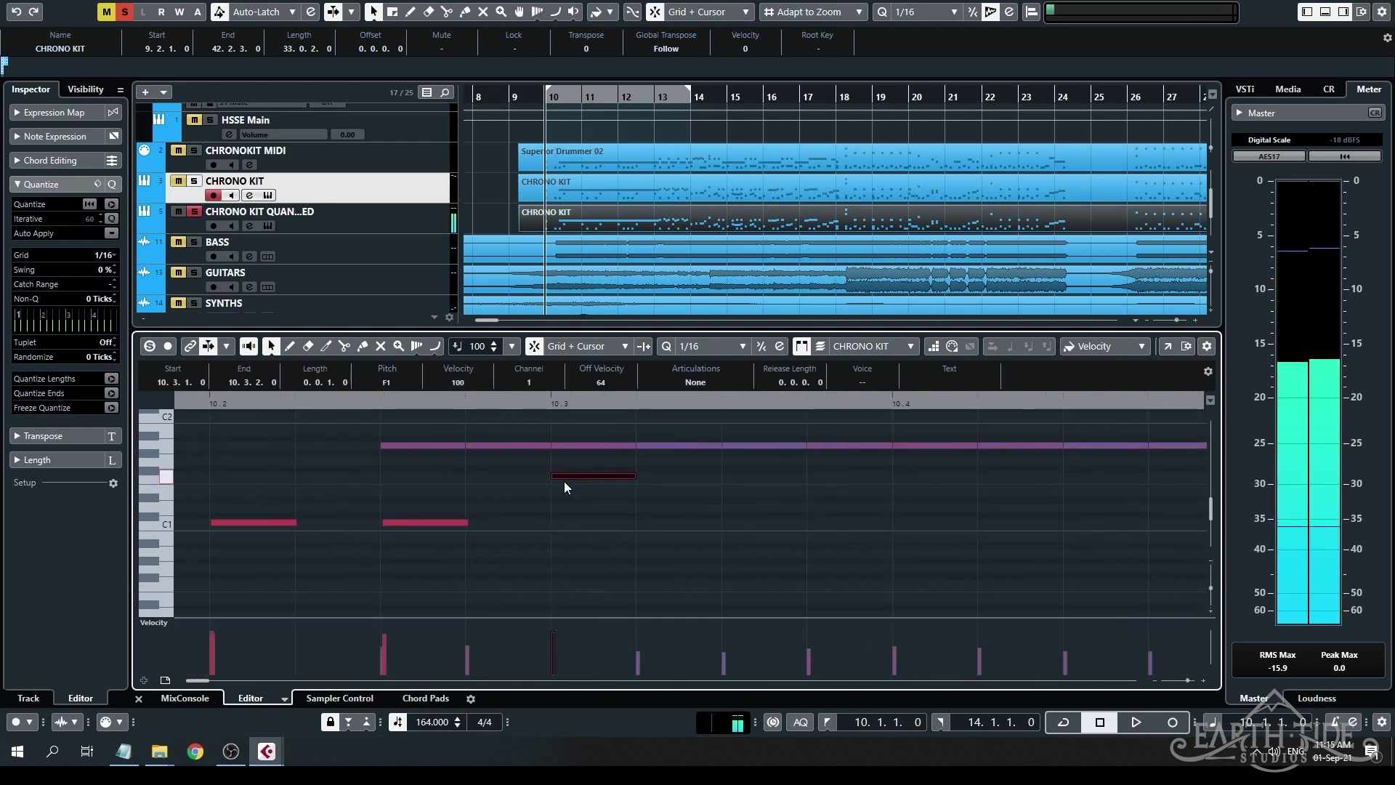
{"action": "left_click_drag", "start_coordinate": [571, 478], "coordinate": [613, 478]}
{"action": "scroll", "coordinate": [586, 481], "scroll_direction": "down", "scroll_amount": 4}
{"action": "scroll", "coordinate": [623, 472], "scroll_direction": "up", "scroll_amount": 3}
{"action": "scroll", "coordinate": [613, 477], "scroll_direction": "down", "scroll_amount": 3}
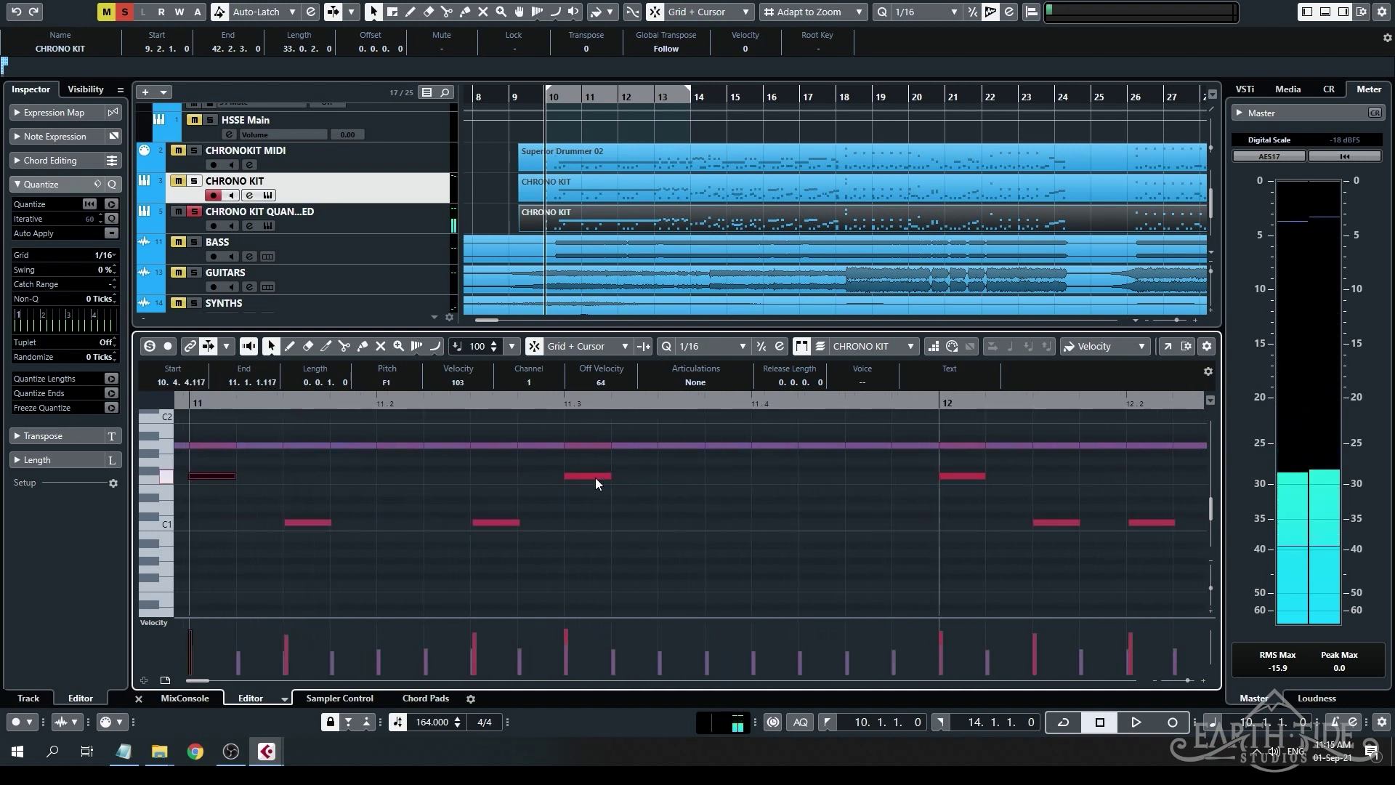
Shift the F1 notes at 11.3.1 and 12.1.1 slightly early, to start at 11.2.4.117 and 11.4.4.118.
{"action": "scroll", "coordinate": [596, 478], "scroll_direction": "up", "scroll_amount": 3}
{"action": "left_click", "coordinate": [576, 477]}
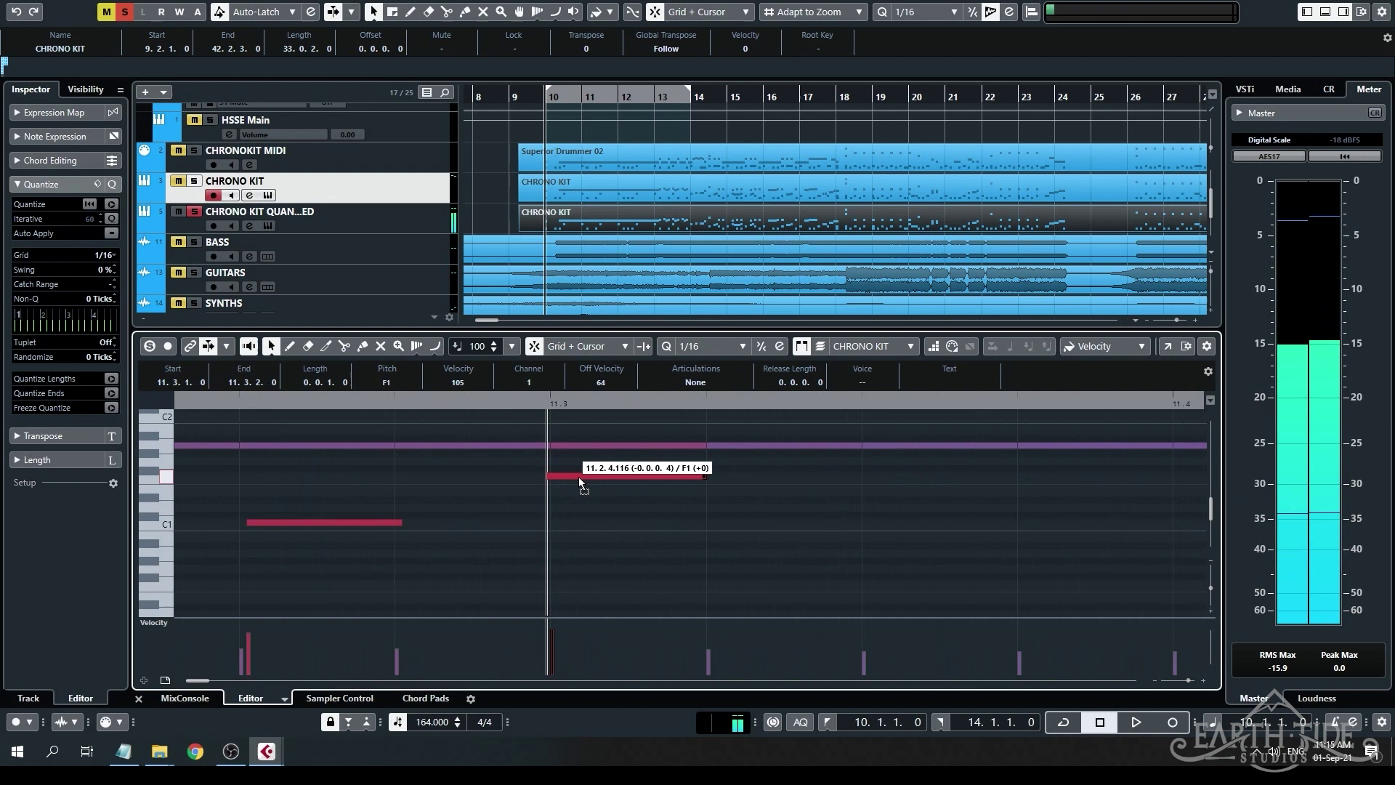
{"action": "scroll", "coordinate": [874, 498], "scroll_direction": "down", "scroll_amount": 3}
{"action": "scroll", "coordinate": [874, 498], "scroll_direction": "down", "scroll_amount": 3}
{"action": "scroll", "coordinate": [827, 478], "scroll_direction": "up", "scroll_amount": 6}
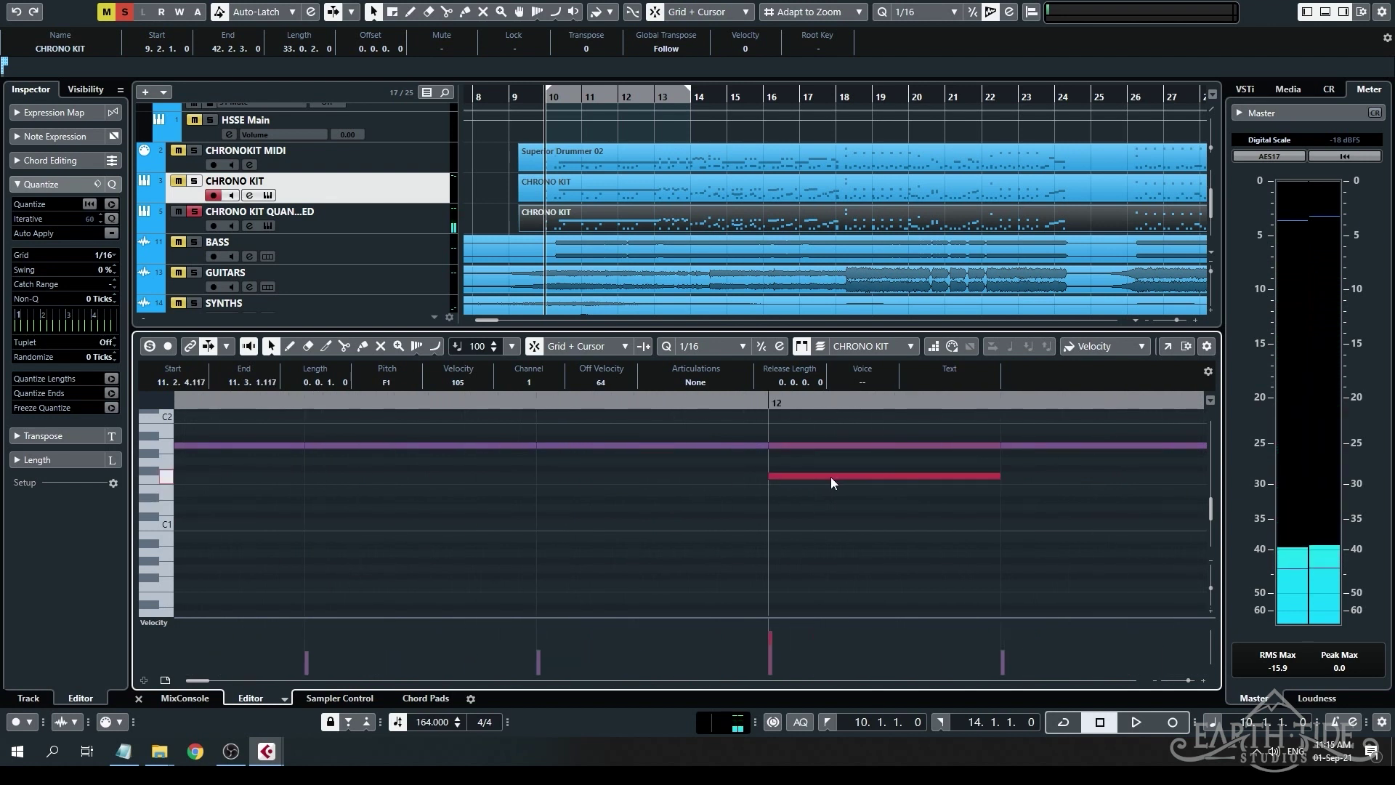
{"action": "left_click", "coordinate": [830, 476]}
{"action": "scroll", "coordinate": [826, 481], "scroll_direction": "down", "scroll_amount": 5}
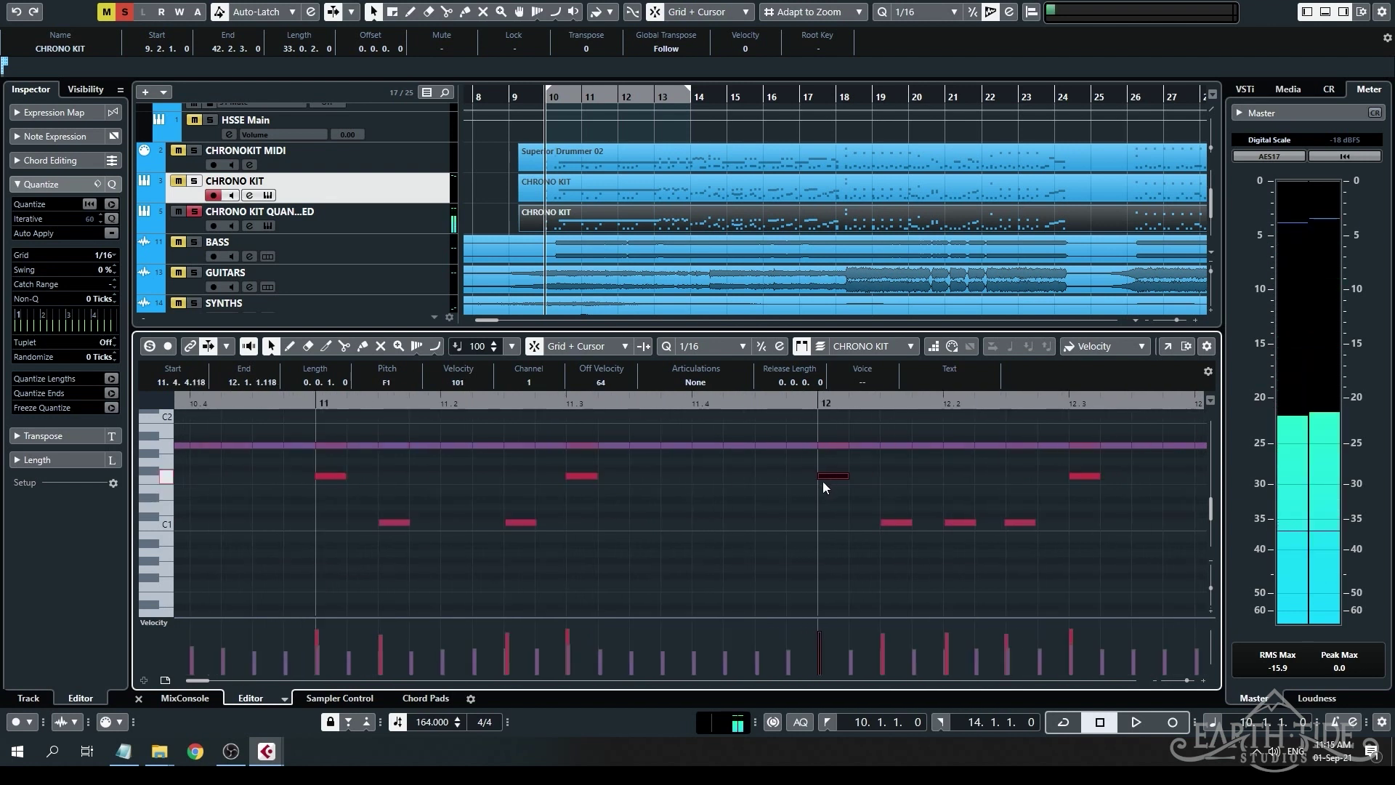
Shift the F1 note at 12.3.1 slightly behind the grid, to start at 12.3.1.1.
{"action": "scroll", "coordinate": [727, 472], "scroll_direction": "down", "scroll_amount": 3}
{"action": "scroll", "coordinate": [659, 470], "scroll_direction": "up", "scroll_amount": 6}
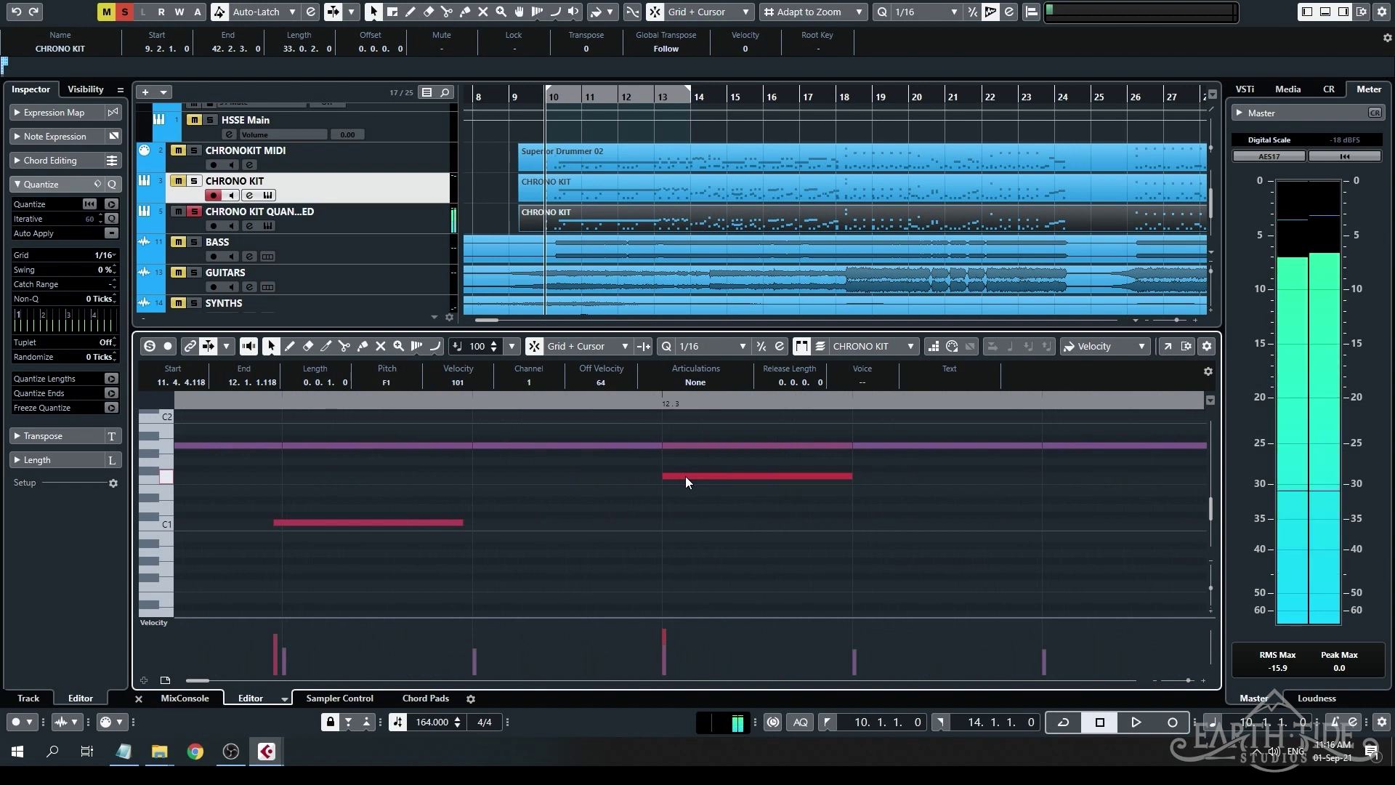
{"action": "left_click", "coordinate": [689, 475]}
{"action": "scroll", "coordinate": [690, 480], "scroll_direction": "down", "scroll_amount": 5}
{"action": "scroll", "coordinate": [691, 480], "scroll_direction": "left", "scroll_amount": 3}
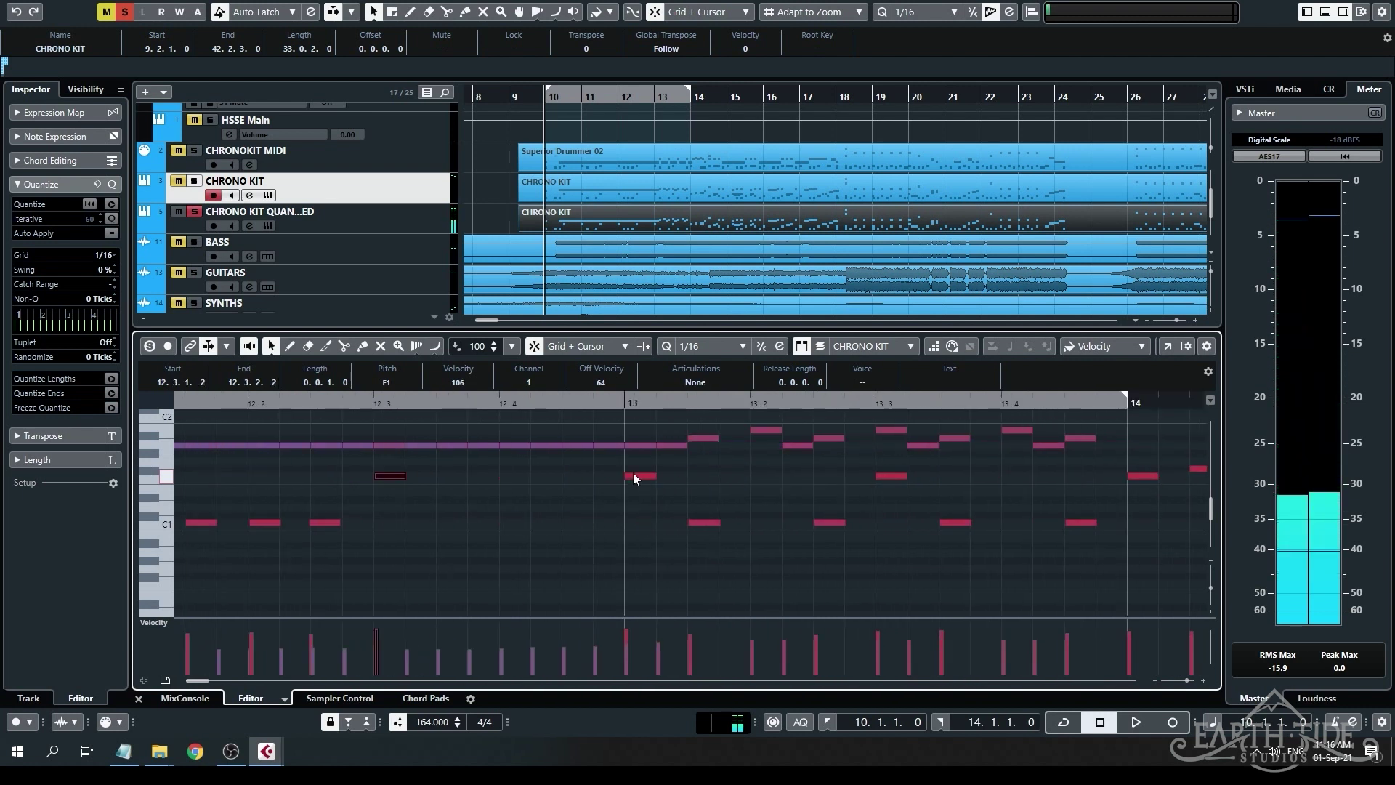
{"action": "scroll", "coordinate": [378, 477], "scroll_direction": "up", "scroll_amount": 3}
{"action": "scroll", "coordinate": [385, 478], "scroll_direction": "up", "scroll_amount": 3}
{"action": "left_click_drag", "start_coordinate": [388, 477], "coordinate": [391, 478]}
Shift the F1 notes at 13.1.1 and 13.3.1 slightly late, to start at 13.1.1.1 and 13.3.1.4.
{"action": "scroll", "coordinate": [500, 485], "scroll_direction": "down", "scroll_amount": 3}
{"action": "scroll", "coordinate": [501, 484], "scroll_direction": "right", "scroll_amount": 3}
{"action": "scroll", "coordinate": [699, 480], "scroll_direction": "up", "scroll_amount": 4}
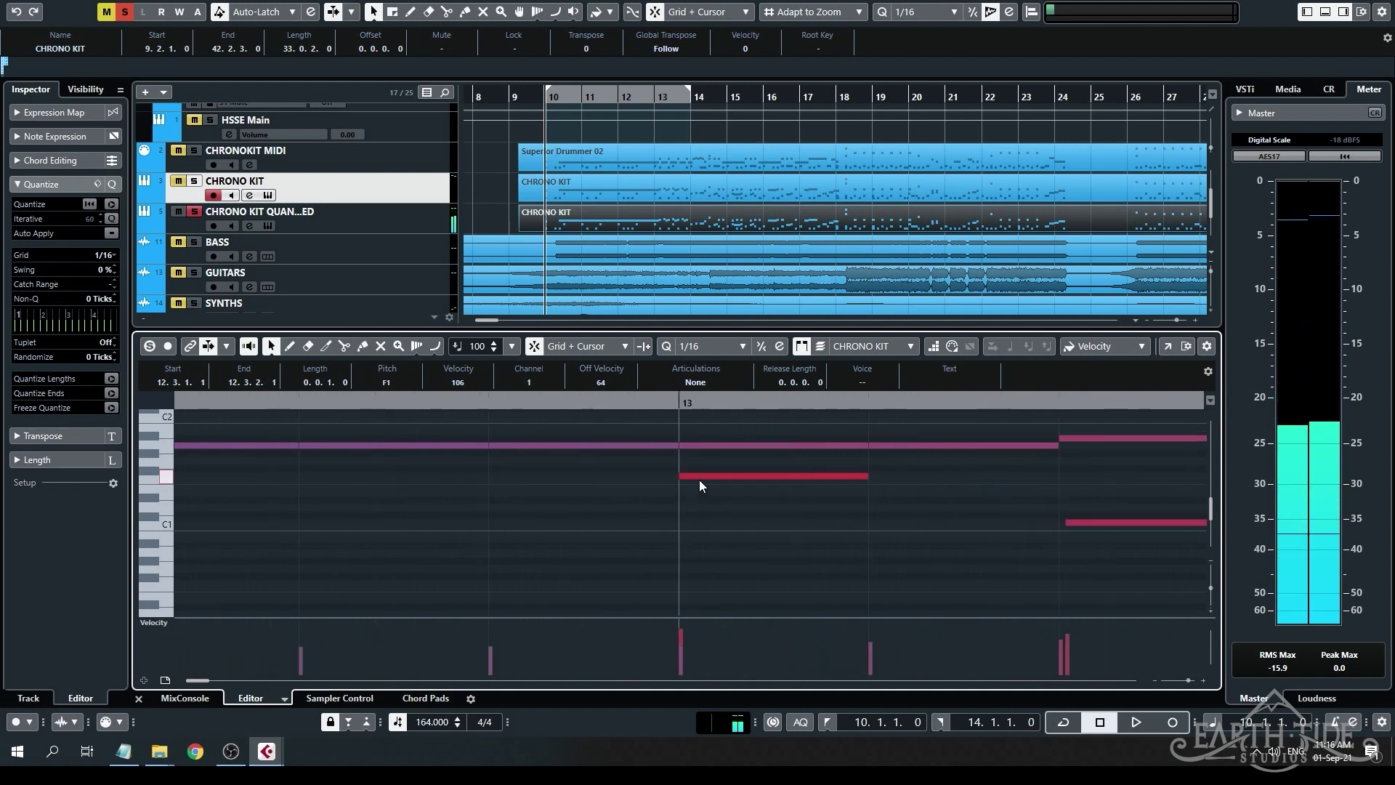
{"action": "left_click_drag", "start_coordinate": [700, 476], "coordinate": [704, 476]}
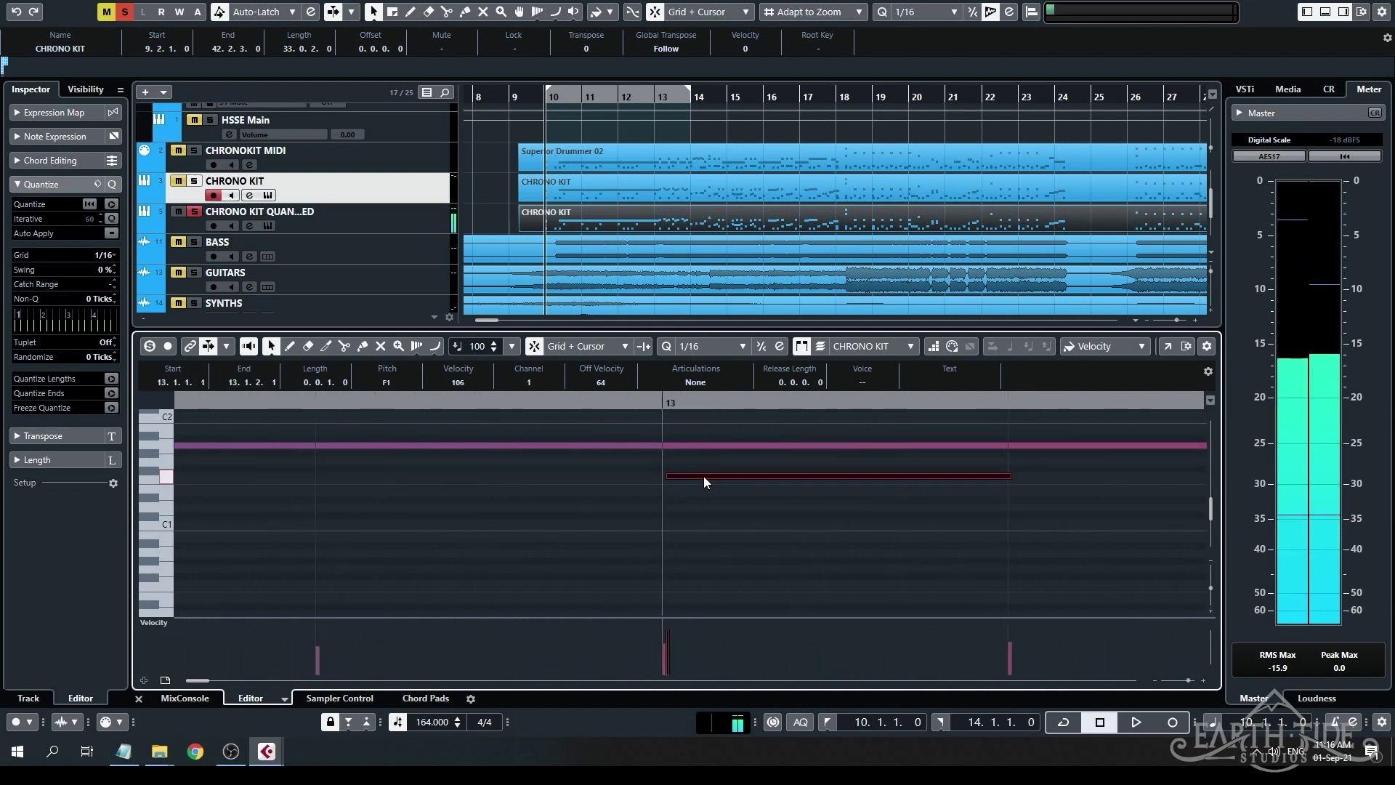
{"action": "scroll", "coordinate": [703, 477], "scroll_direction": "down", "scroll_amount": 4}
{"action": "scroll", "coordinate": [703, 477], "scroll_direction": "right", "scroll_amount": 3}
{"action": "scroll", "coordinate": [703, 477], "scroll_direction": "right", "scroll_amount": 3}
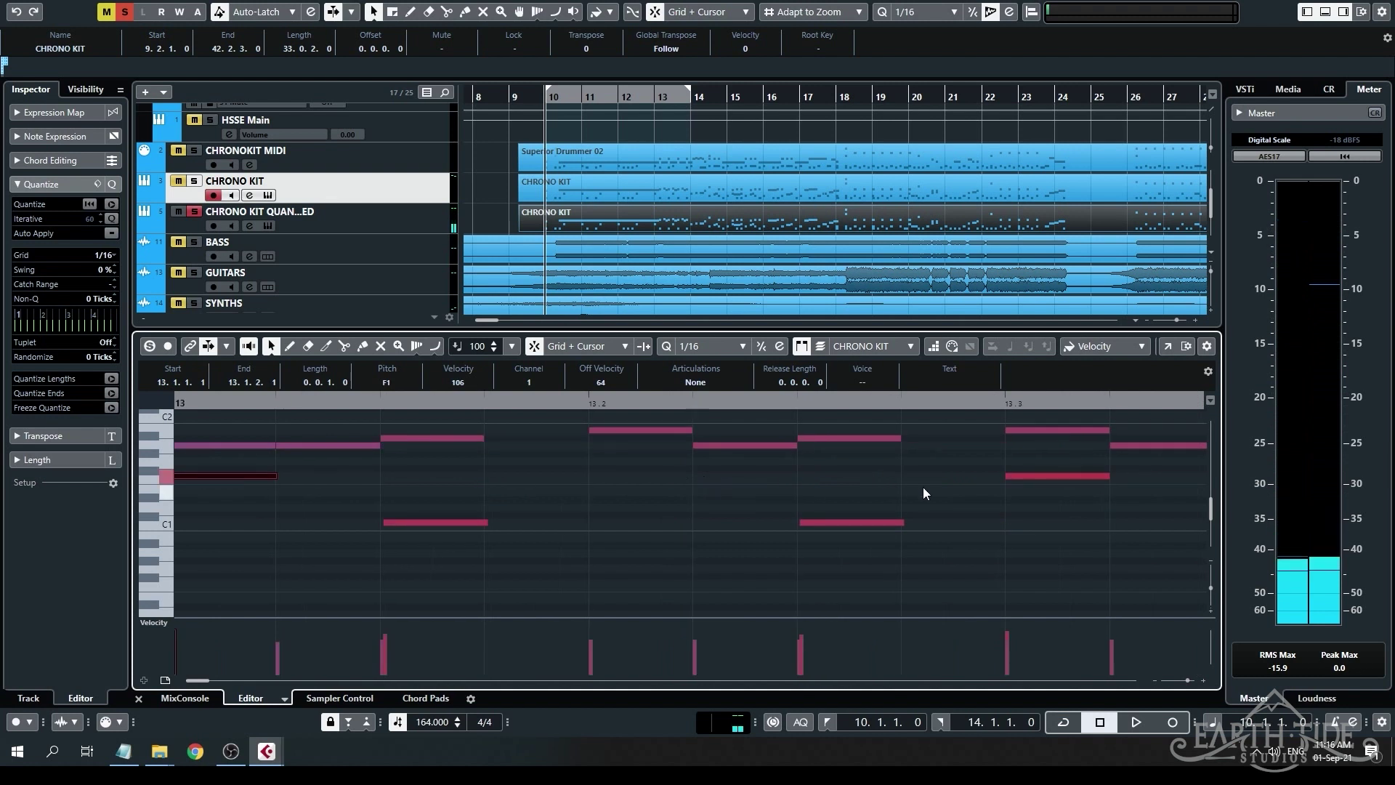
{"action": "left_click_drag", "start_coordinate": [616, 477], "coordinate": [619, 477]}
{"action": "scroll", "coordinate": [619, 476], "scroll_direction": "down", "scroll_amount": 4}
{"action": "scroll", "coordinate": [706, 482], "scroll_direction": "left", "scroll_amount": 3}
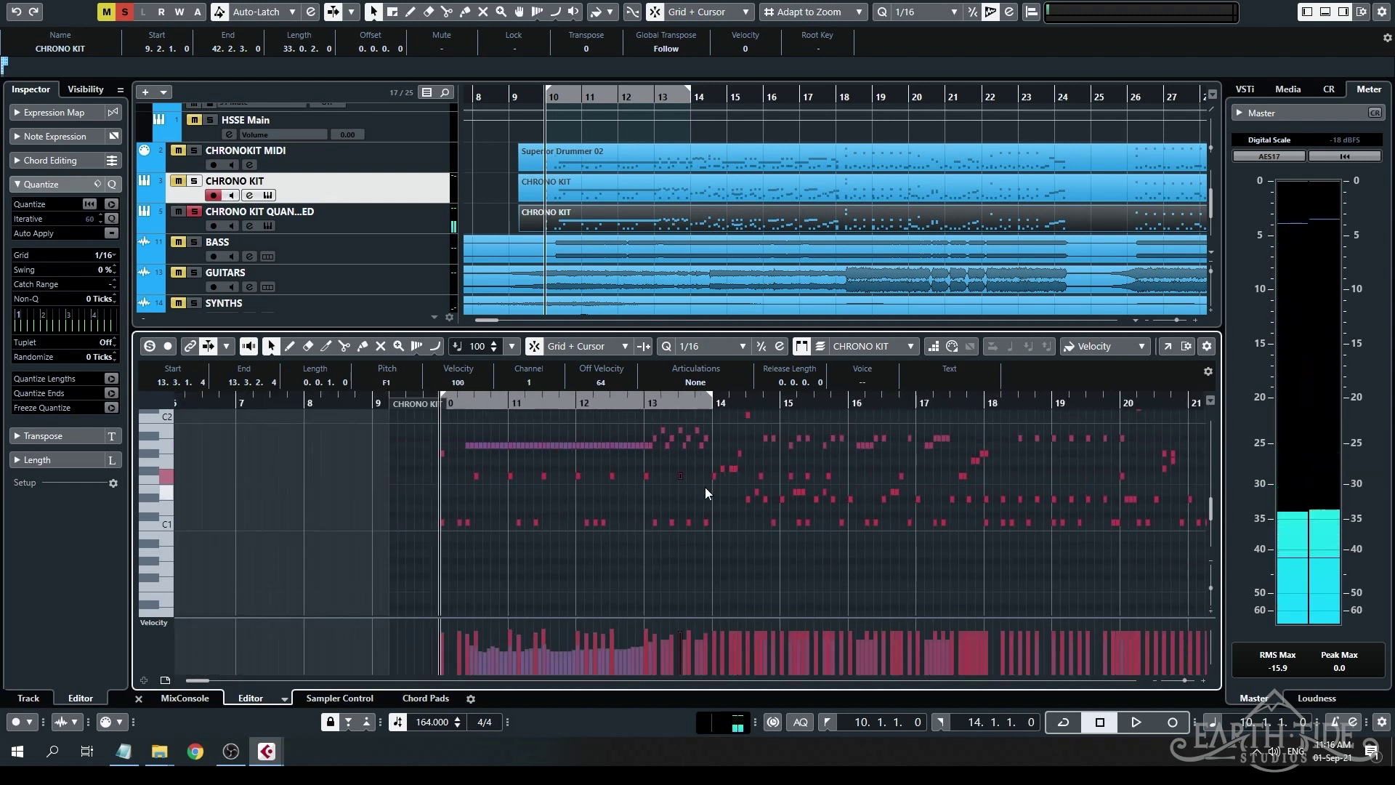
{"action": "scroll", "coordinate": [815, 470], "scroll_direction": "up", "scroll_amount": 5}
{"action": "scroll", "coordinate": [788, 477], "scroll_direction": "left", "scroll_amount": 2}
{"action": "scroll", "coordinate": [658, 479], "scroll_direction": "right", "scroll_amount": 3}
{"action": "scroll", "coordinate": [649, 478], "scroll_direction": "down", "scroll_amount": 4}
{"action": "scroll", "coordinate": [678, 455], "scroll_direction": "left", "scroll_amount": 2}
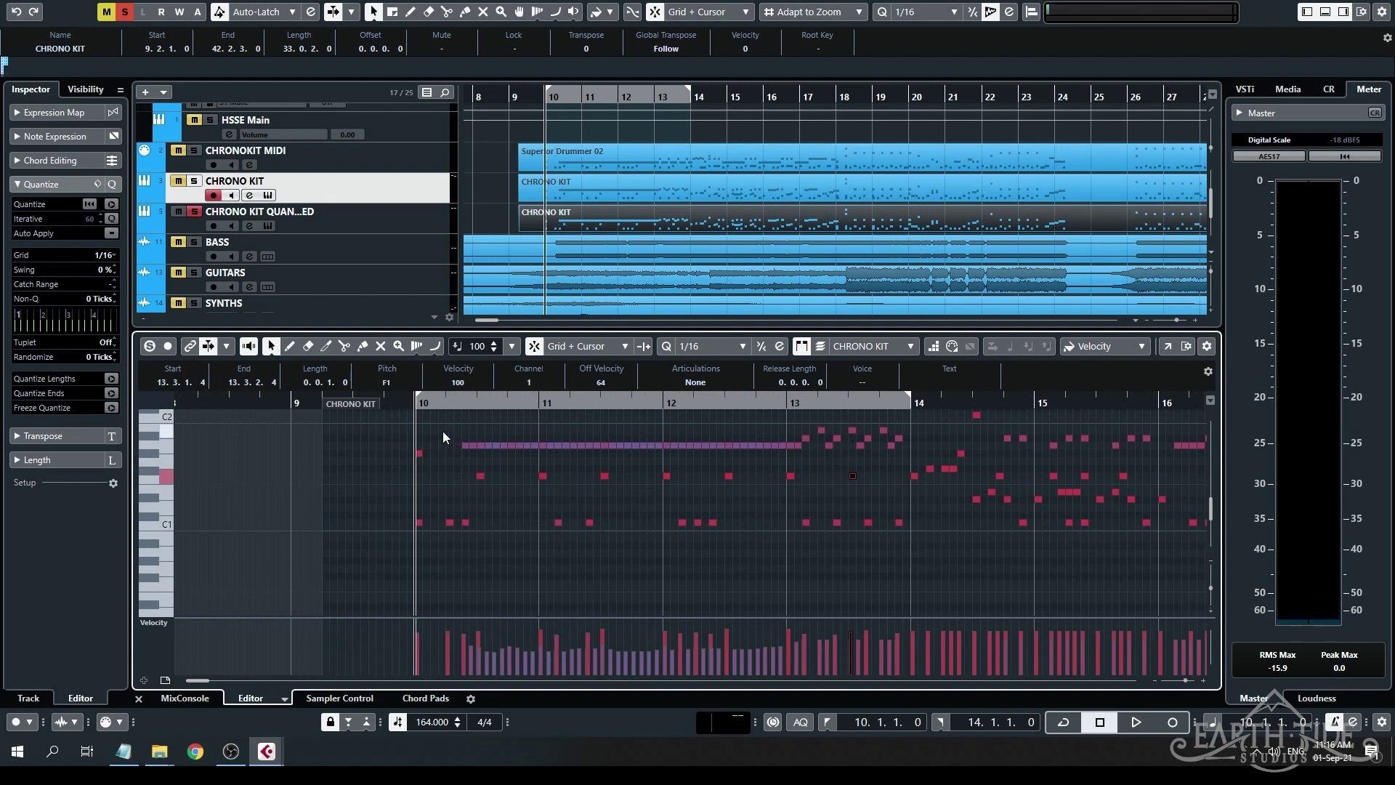
Quantize the C1 note at 10.2.1 back onto the grid, leaving the F#2 note above it in place.
{"action": "scroll", "coordinate": [498, 461], "scroll_direction": "up", "scroll_amount": 2}
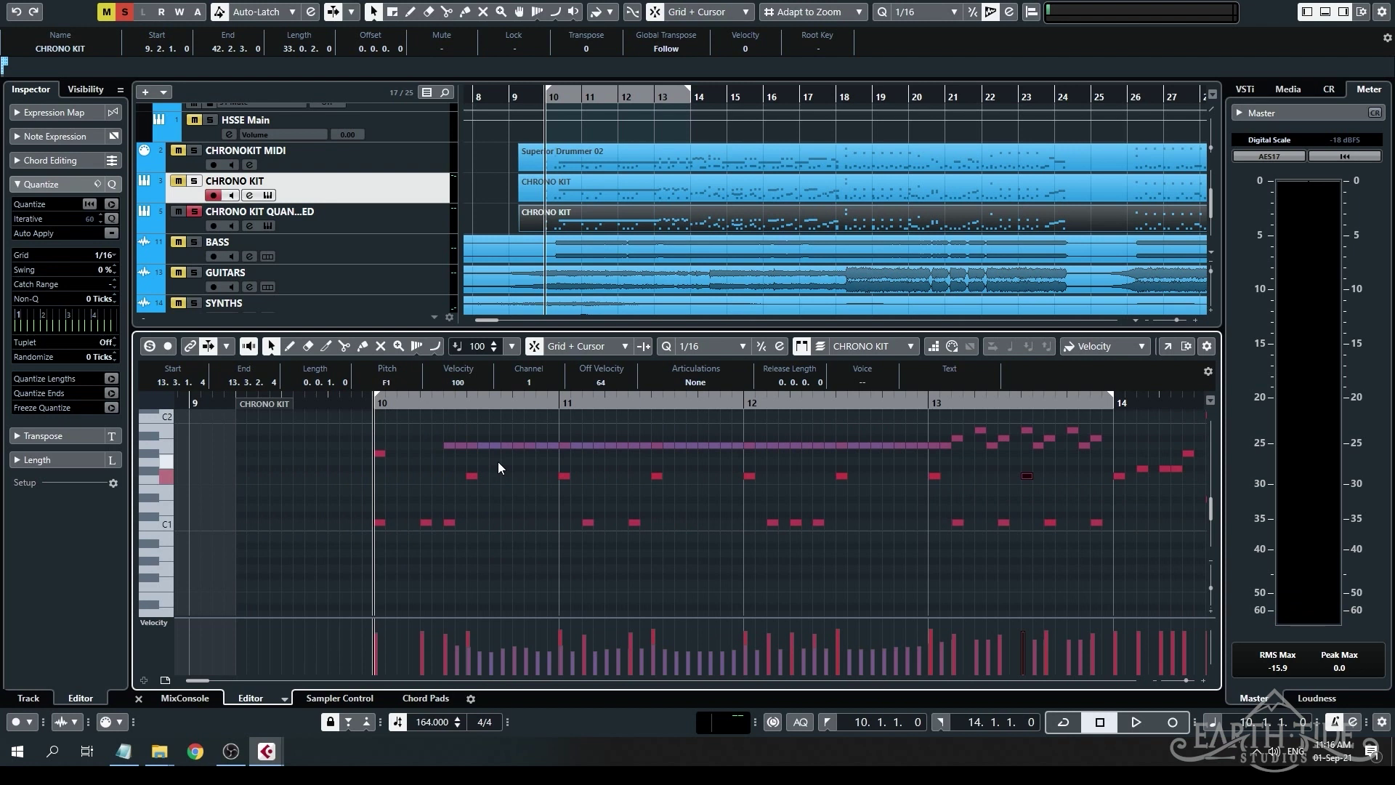
{"action": "scroll", "coordinate": [498, 461], "scroll_direction": "up", "scroll_amount": 3}
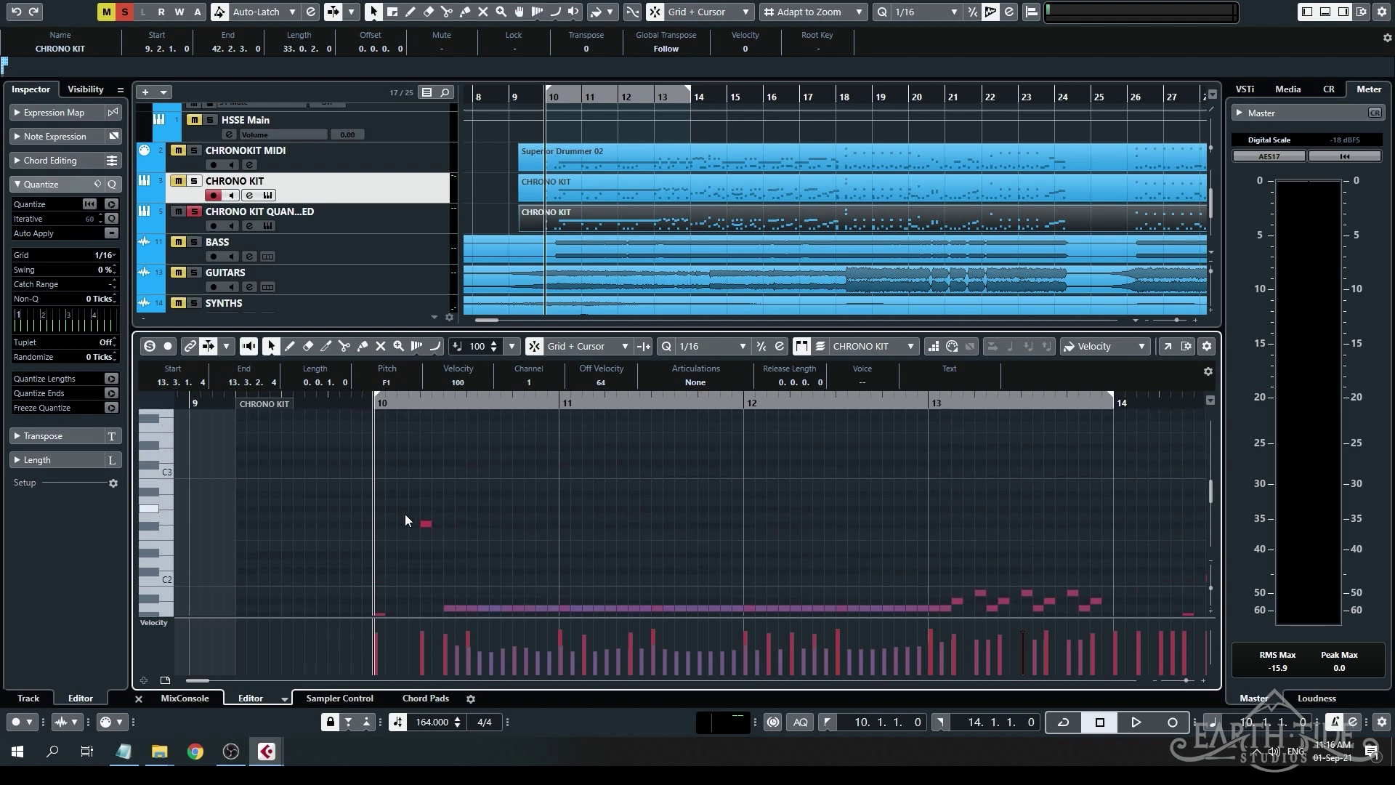
{"action": "scroll", "coordinate": [432, 516], "scroll_direction": "up", "scroll_amount": 4}
{"action": "left_click", "coordinate": [445, 524]}
{"action": "scroll", "coordinate": [630, 546], "scroll_direction": "down", "scroll_amount": 3}
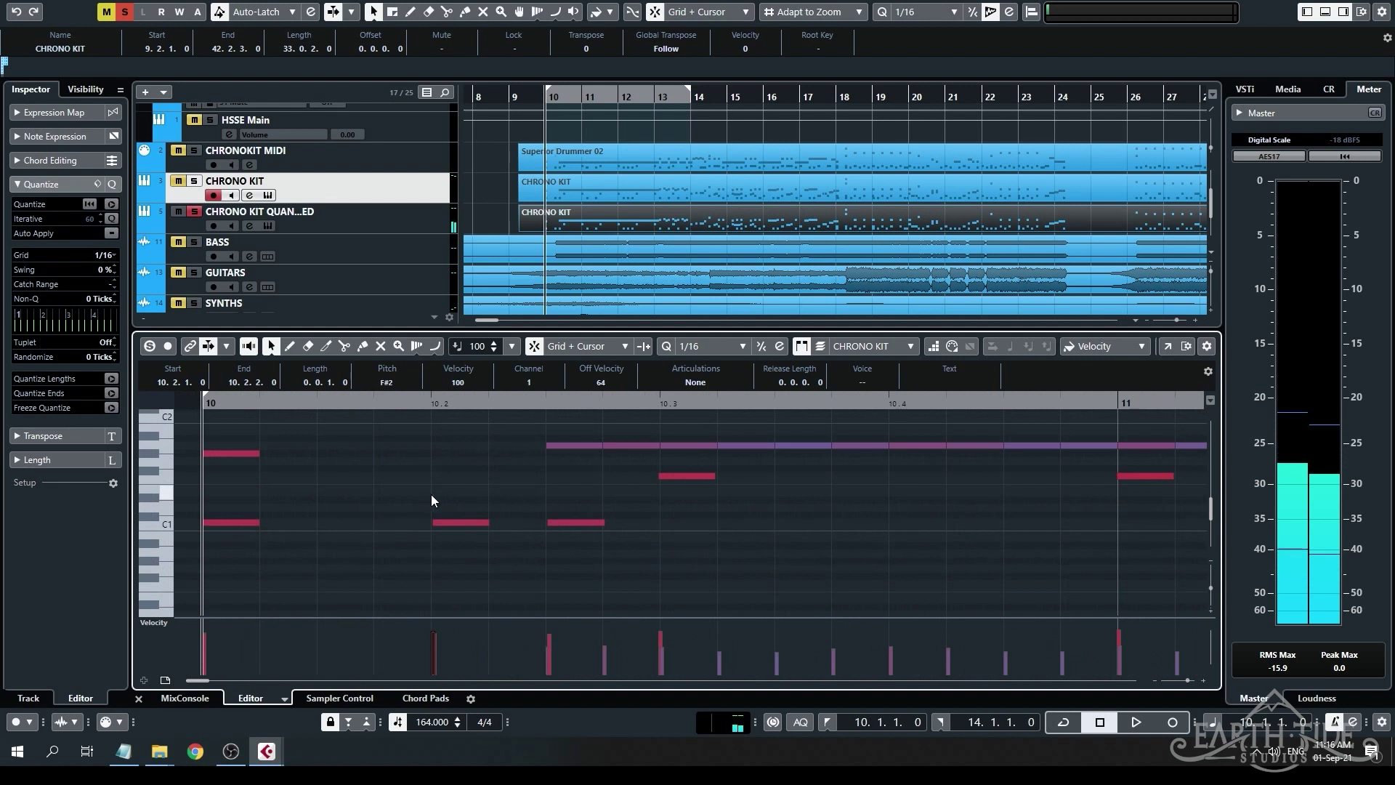
{"action": "scroll", "coordinate": [431, 495], "scroll_direction": "up", "scroll_amount": 5}
{"action": "left_click_drag", "start_coordinate": [348, 479], "coordinate": [397, 526]}
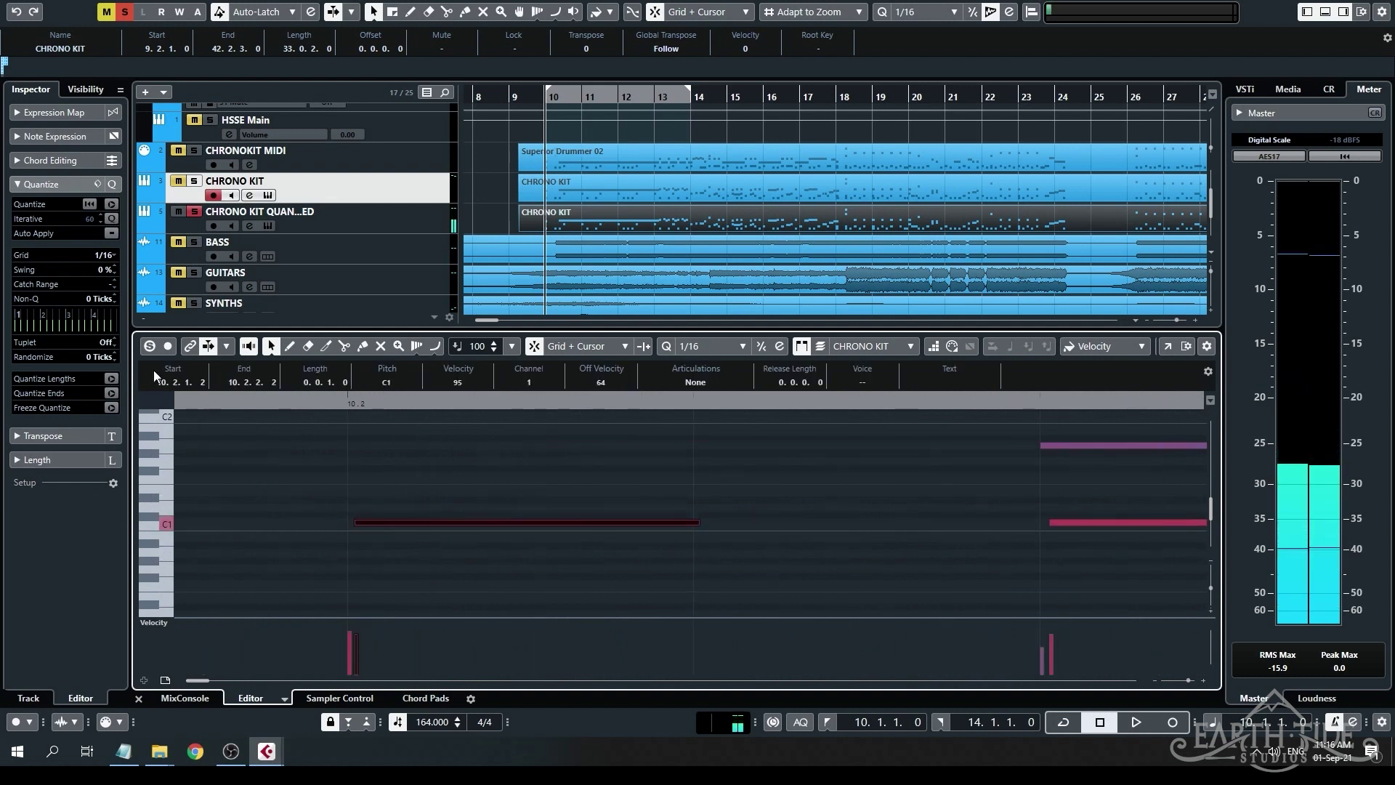
{"action": "scroll", "coordinate": [364, 529], "scroll_direction": "up", "scroll_amount": 3}
{"action": "scroll", "coordinate": [364, 528], "scroll_direction": "down", "scroll_amount": 4}
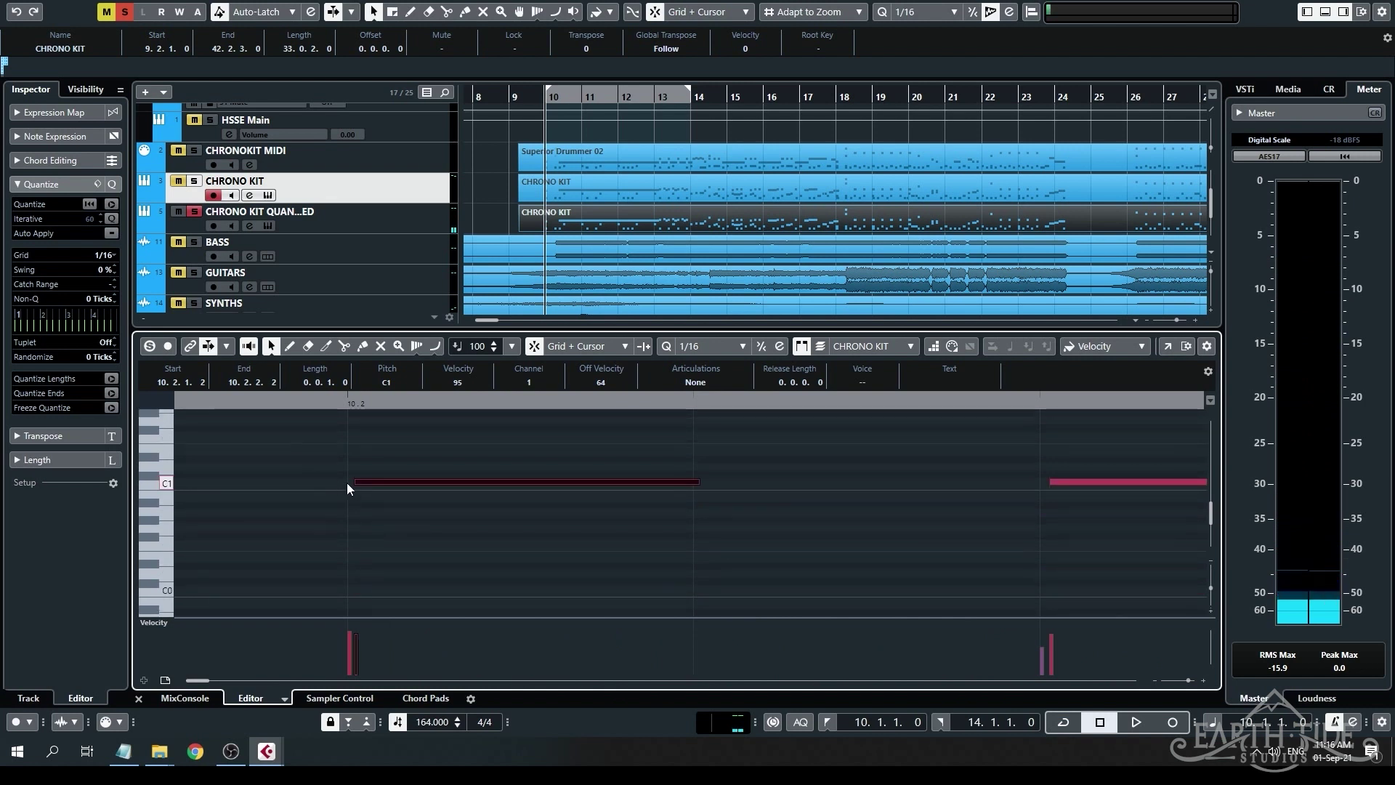
{"action": "left_click", "coordinate": [362, 483]}
{"action": "key", "text": "q"}
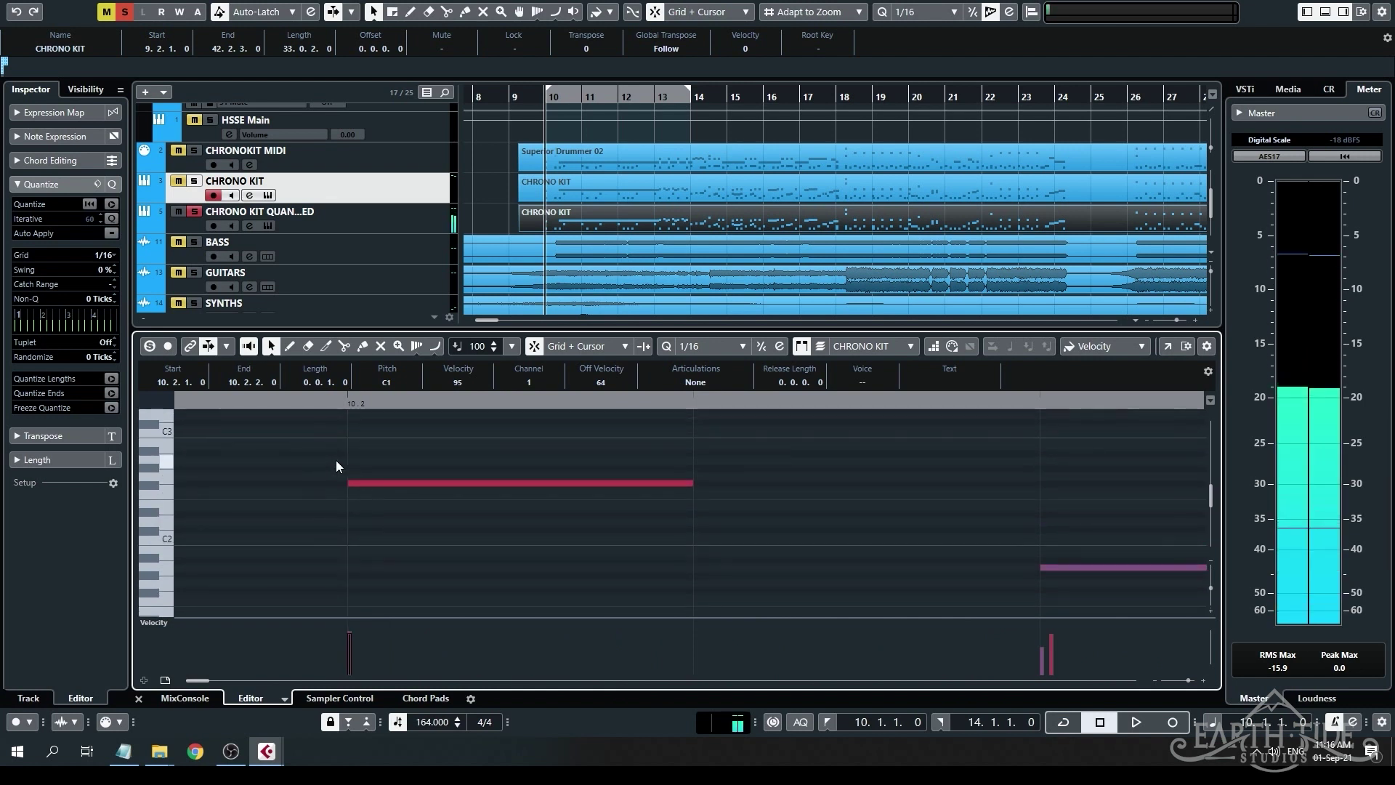
Shift the F#2 note at 10.2.1 to start at 10.2.1.1 and lower its velocity to about 83.
{"action": "scroll", "coordinate": [381, 518], "scroll_direction": "up", "scroll_amount": 1}
{"action": "scroll", "coordinate": [364, 524], "scroll_direction": "up", "scroll_amount": 3}
{"action": "left_click_drag", "start_coordinate": [345, 524], "coordinate": [352, 522]}
{"action": "left_click", "coordinate": [324, 480]}
{"action": "left_click", "coordinate": [349, 523]}
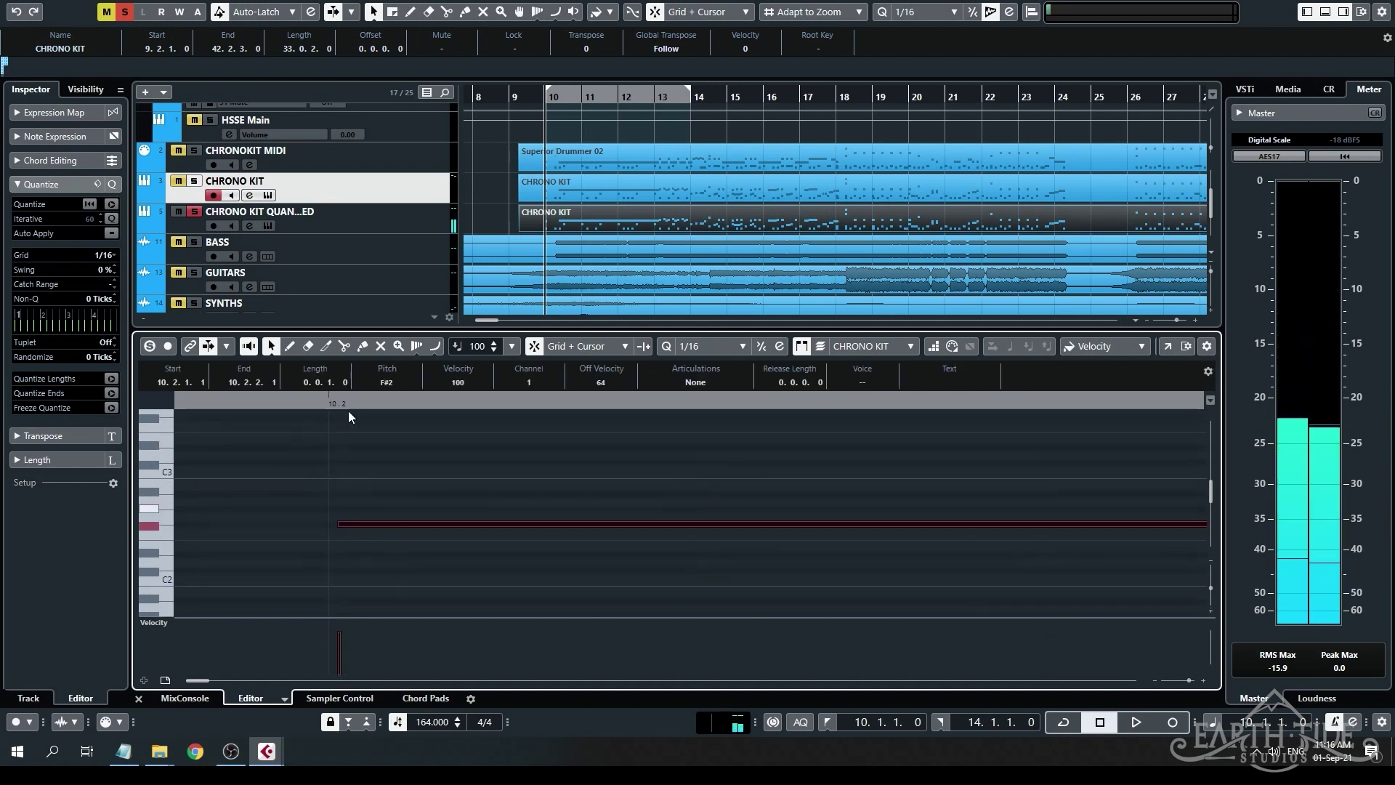
{"action": "scroll", "coordinate": [463, 382], "scroll_direction": "down", "scroll_amount": 17}
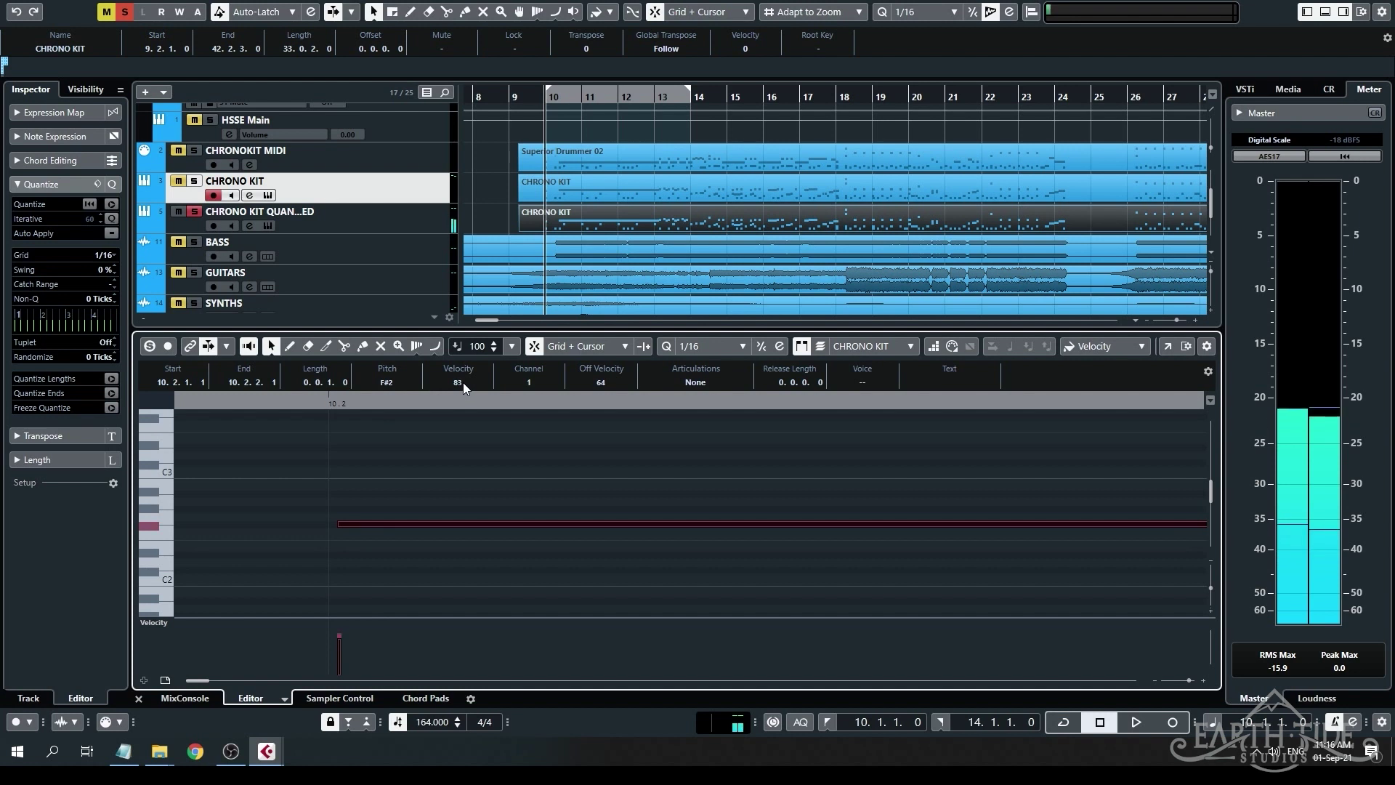
Deselect the note and play the humanized drum part from bar 10 into bar 14.
{"action": "left_click", "coordinate": [529, 473]}
{"action": "scroll", "coordinate": [539, 483], "scroll_direction": "down", "scroll_amount": 5}
{"action": "scroll", "coordinate": [539, 482], "scroll_direction": "down", "scroll_amount": 6}
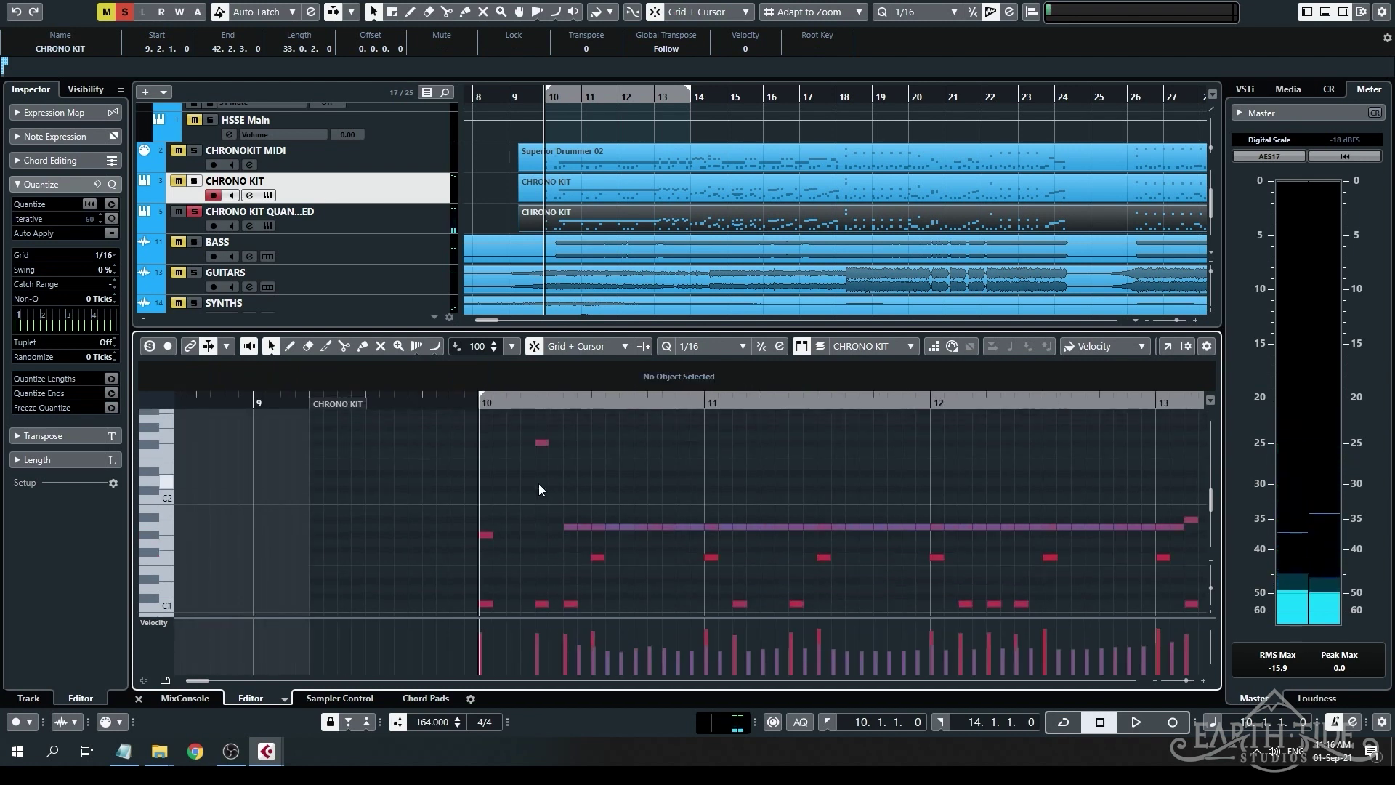
{"action": "scroll", "coordinate": [539, 483], "scroll_direction": "down", "scroll_amount": 3}
{"action": "scroll", "coordinate": [540, 483], "scroll_direction": "up", "scroll_amount": 3}
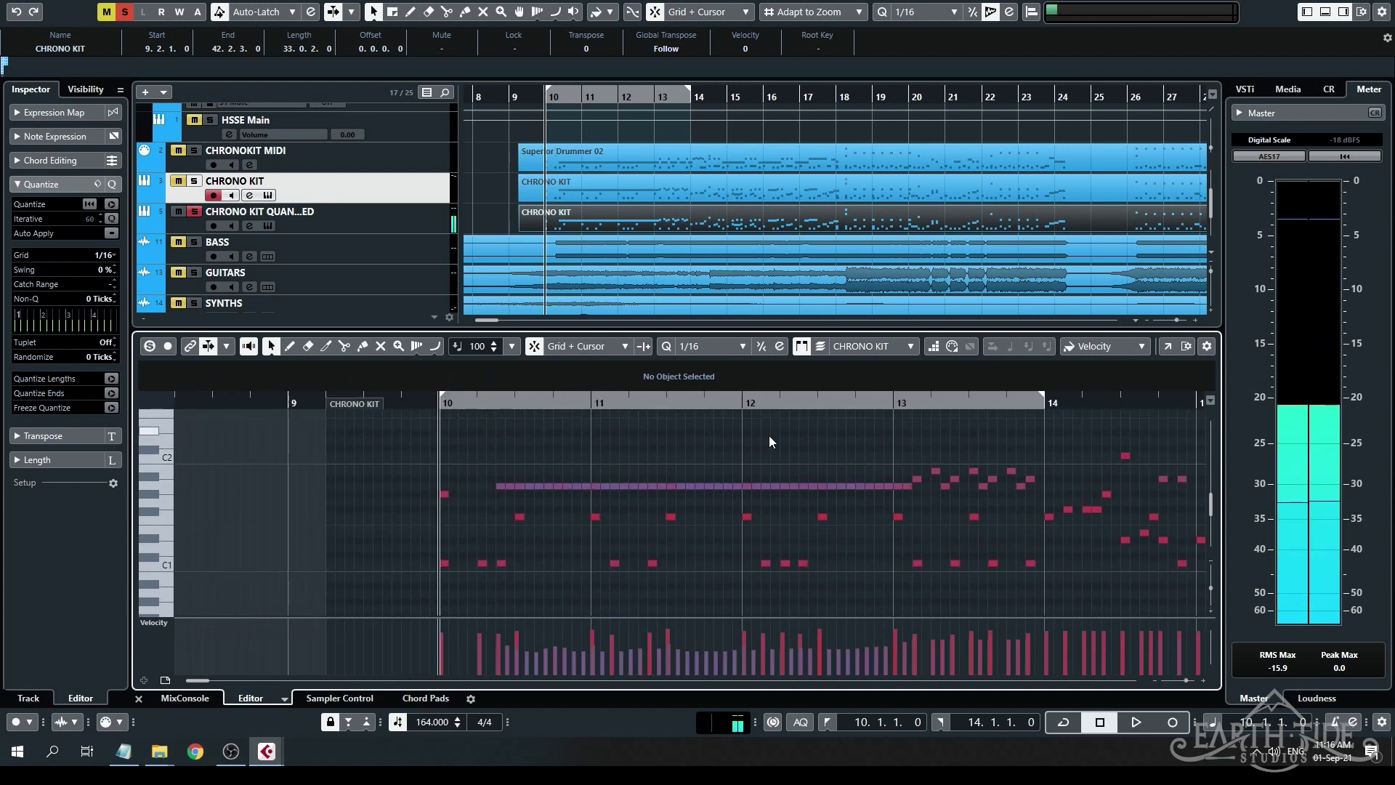
{"action": "key", "text": "space"}
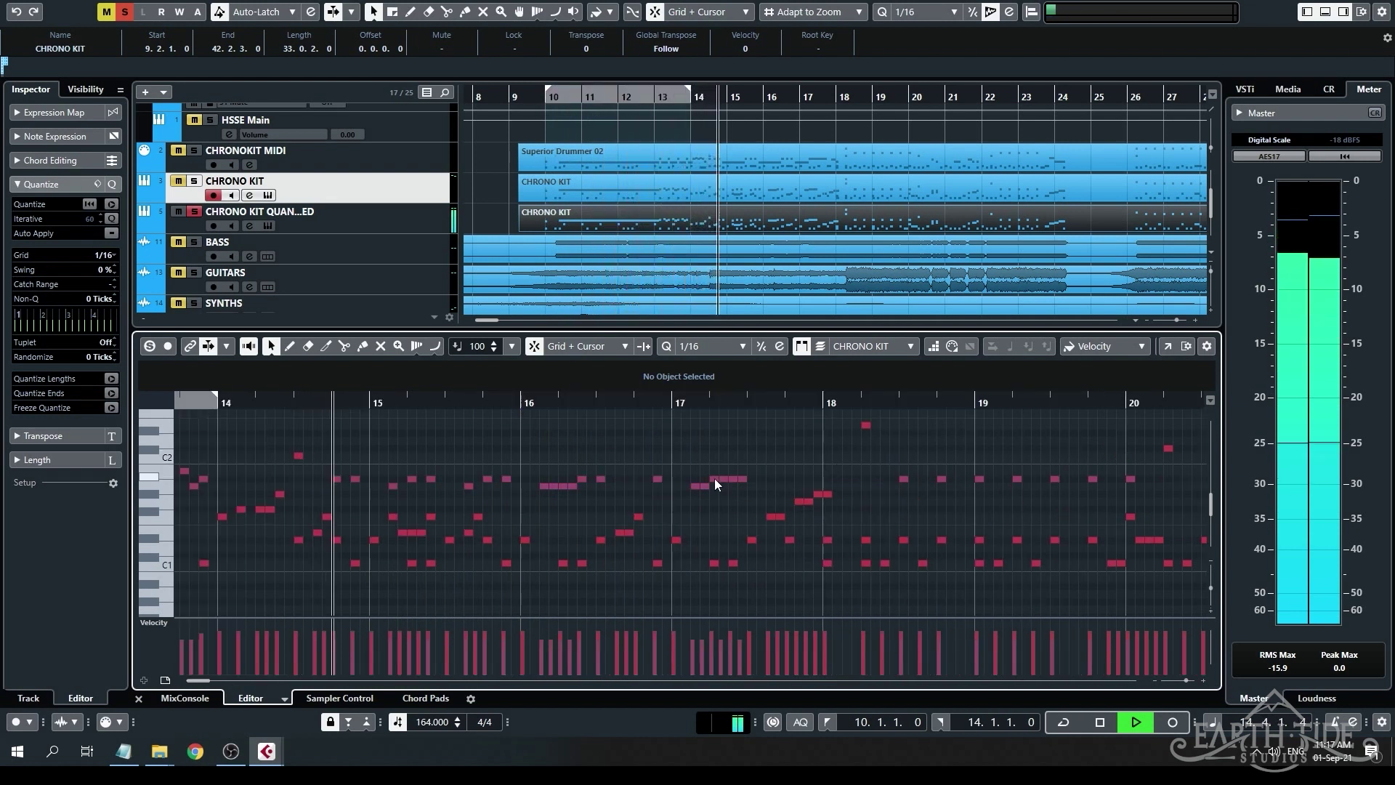
{"action": "key", "text": "space"}
{"action": "scroll", "coordinate": [583, 519], "scroll_direction": "left", "scroll_amount": 3}
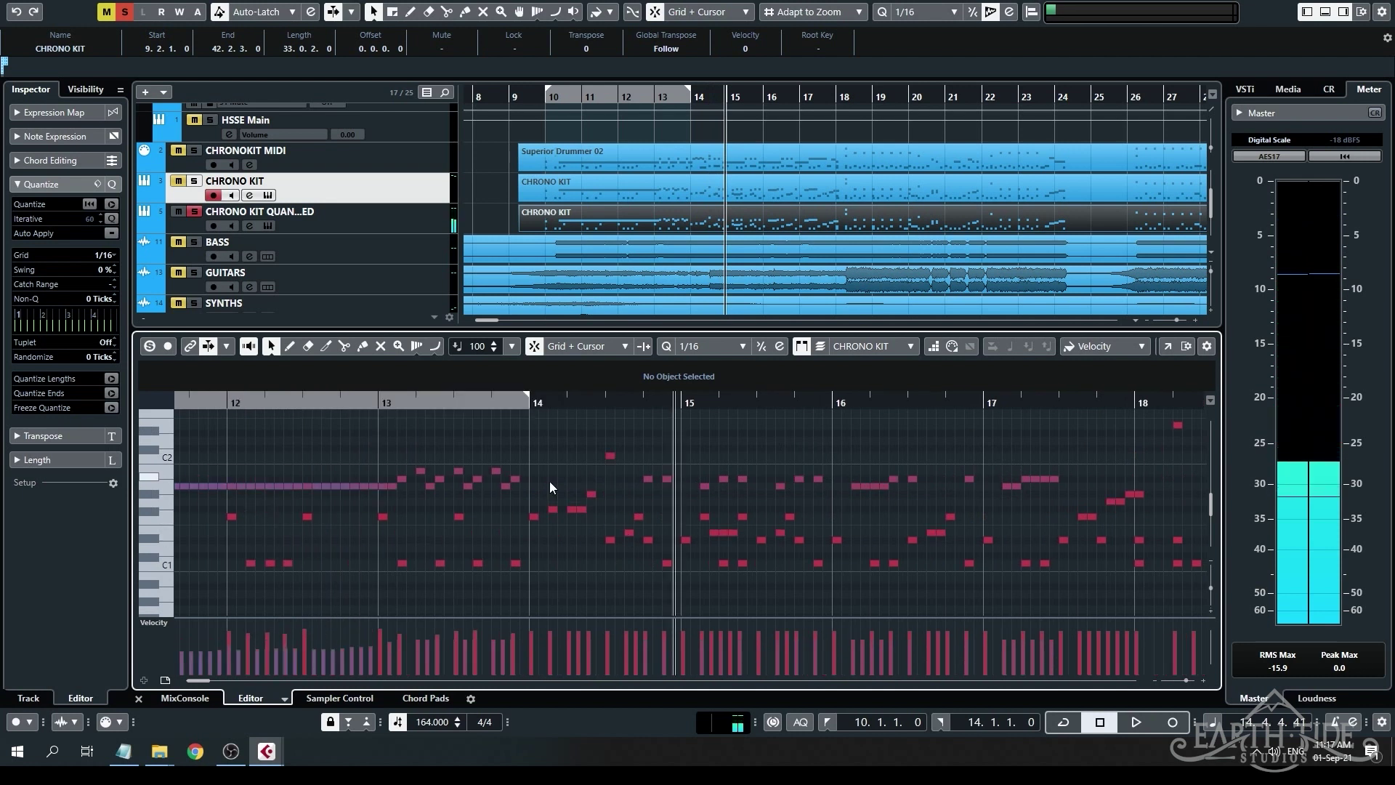